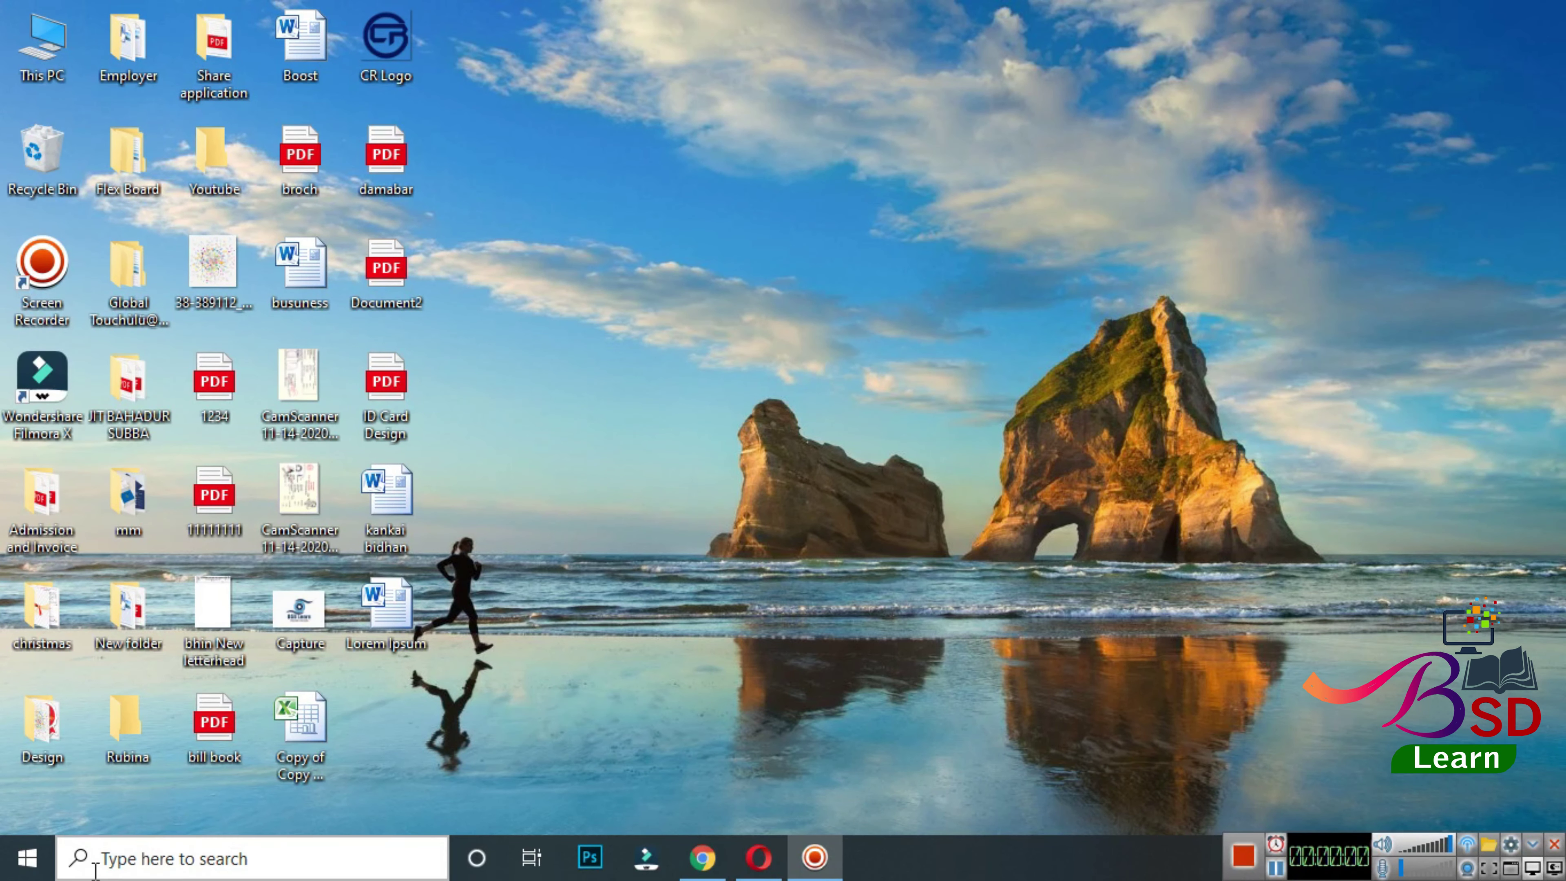
- Launch Microsoft Word 2010 from the Windows 10 Start search
{"action": "left_click", "coordinate": [43, 863]}
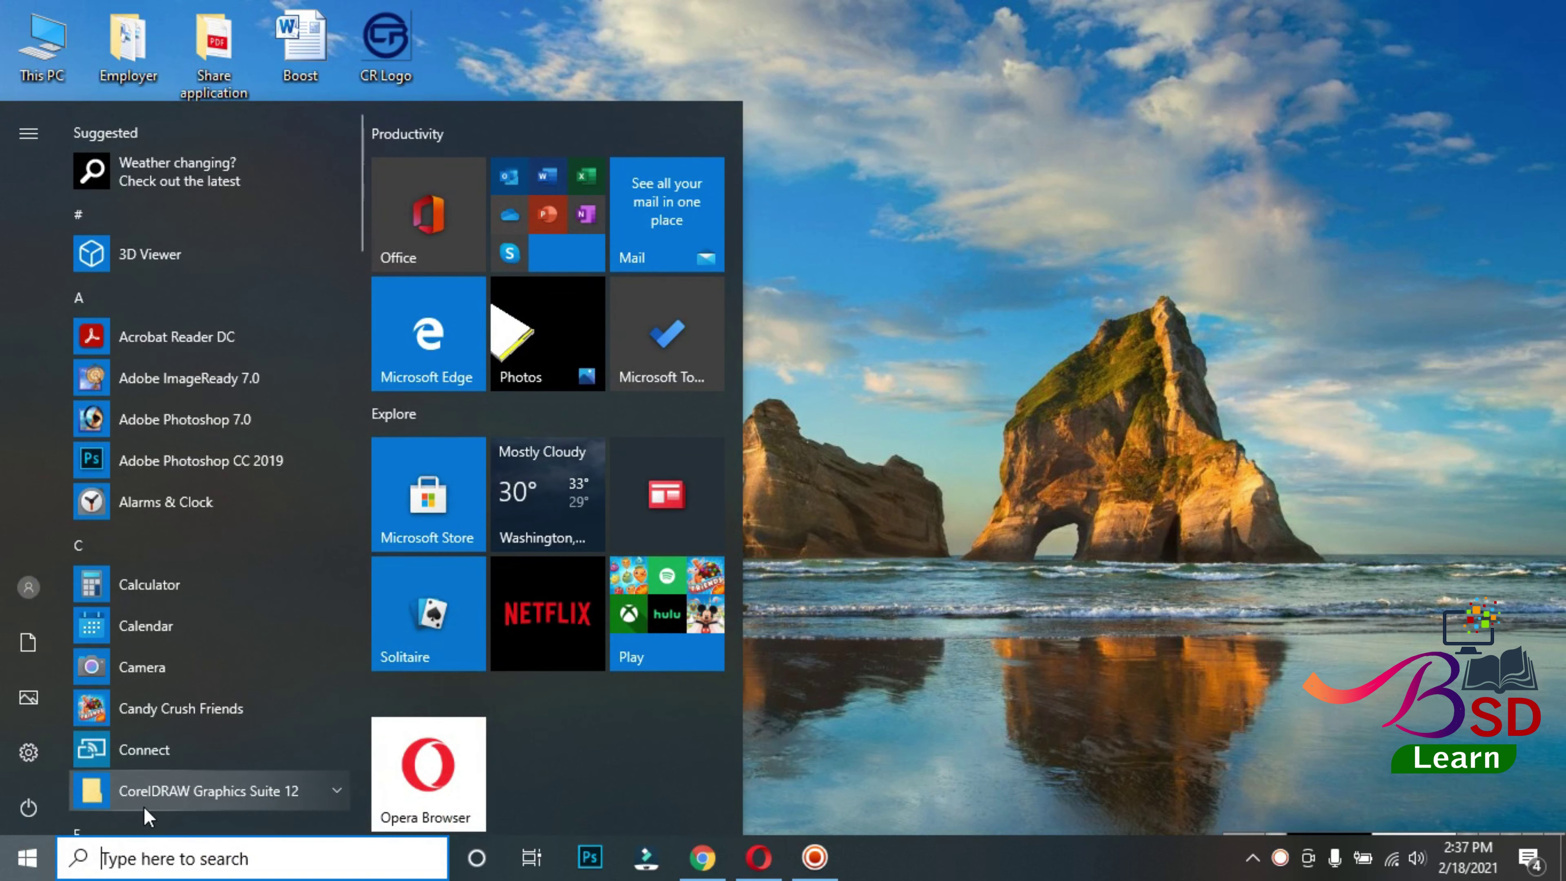
{"action": "type", "text": "m"}
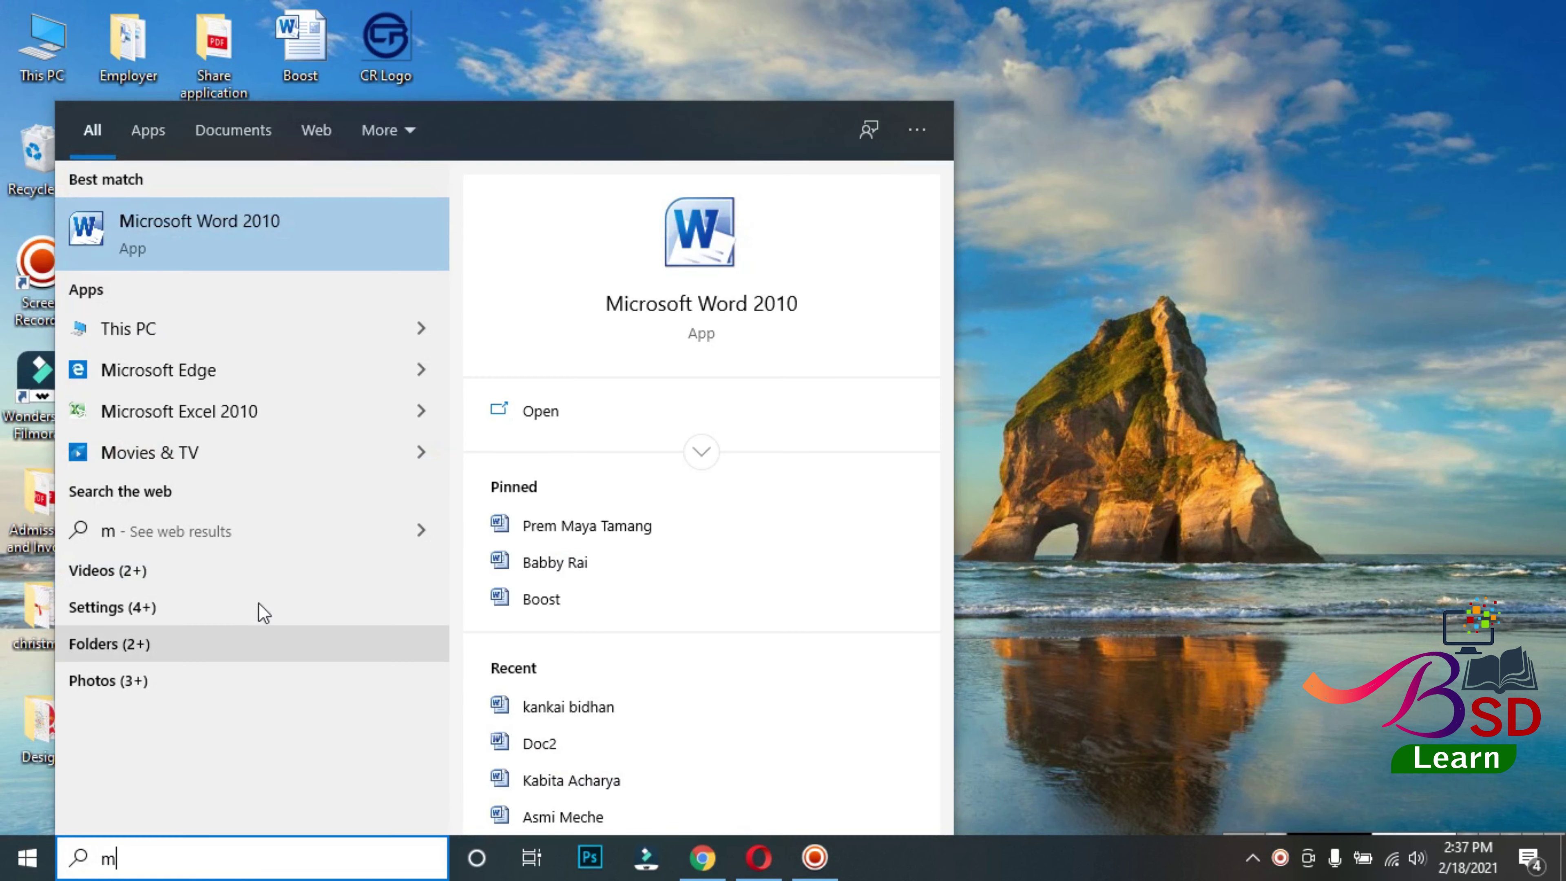
{"action": "left_click", "coordinate": [517, 410]}
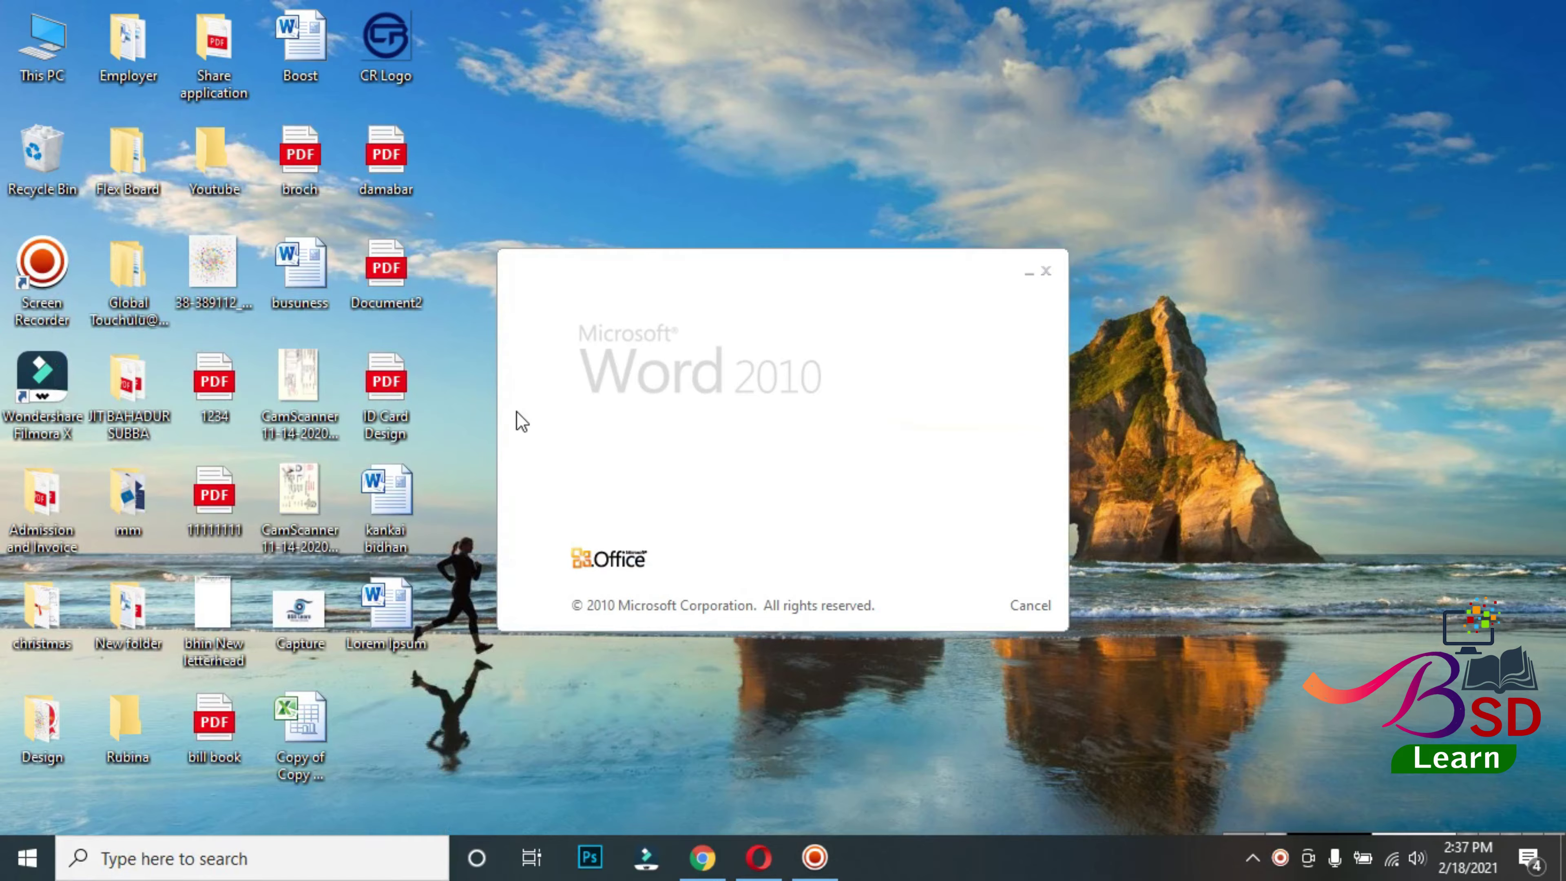
- Set the page to A4 paper, Landscape orientation and Narrow 0.5" margins
{"action": "left_click", "coordinate": [263, 45]}
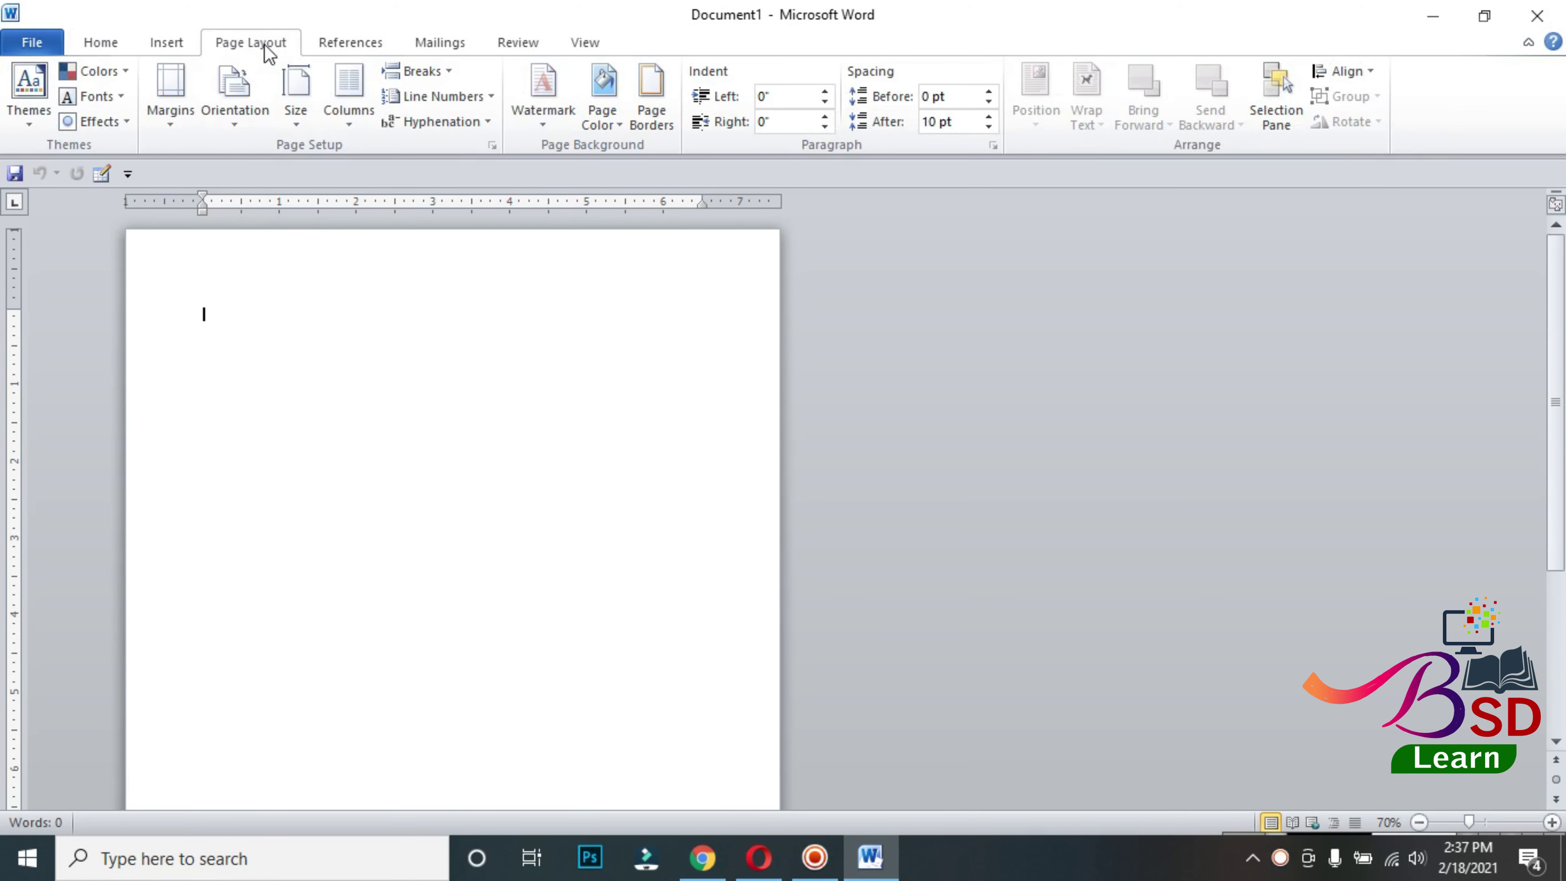
{"action": "left_click", "coordinate": [309, 113]}
{"action": "left_click", "coordinate": [349, 148]}
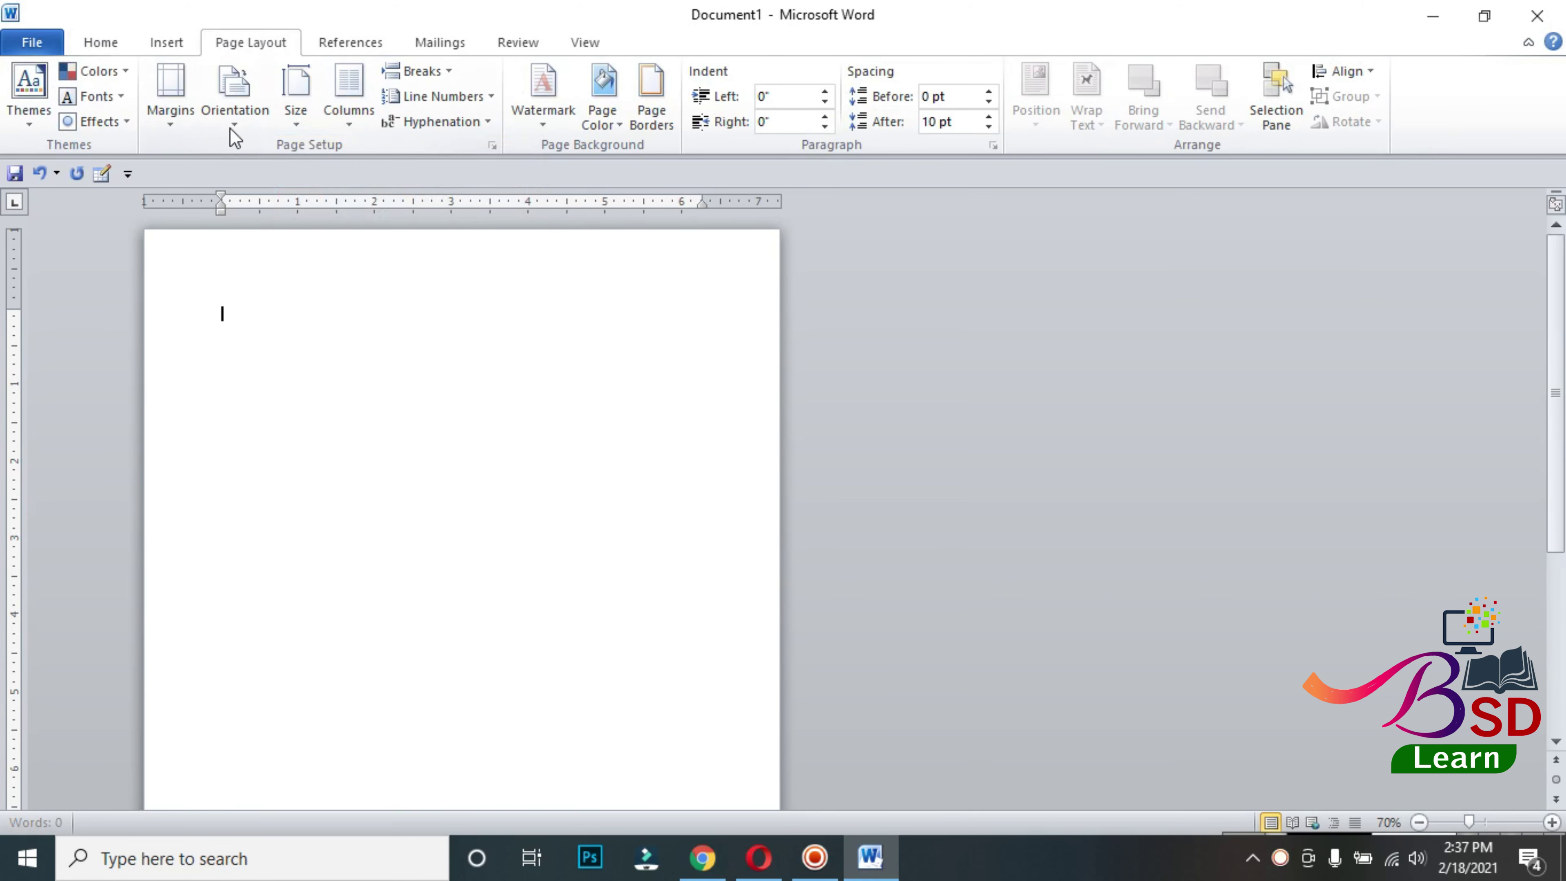
{"action": "left_click", "coordinate": [222, 117]}
{"action": "left_click", "coordinate": [280, 217]}
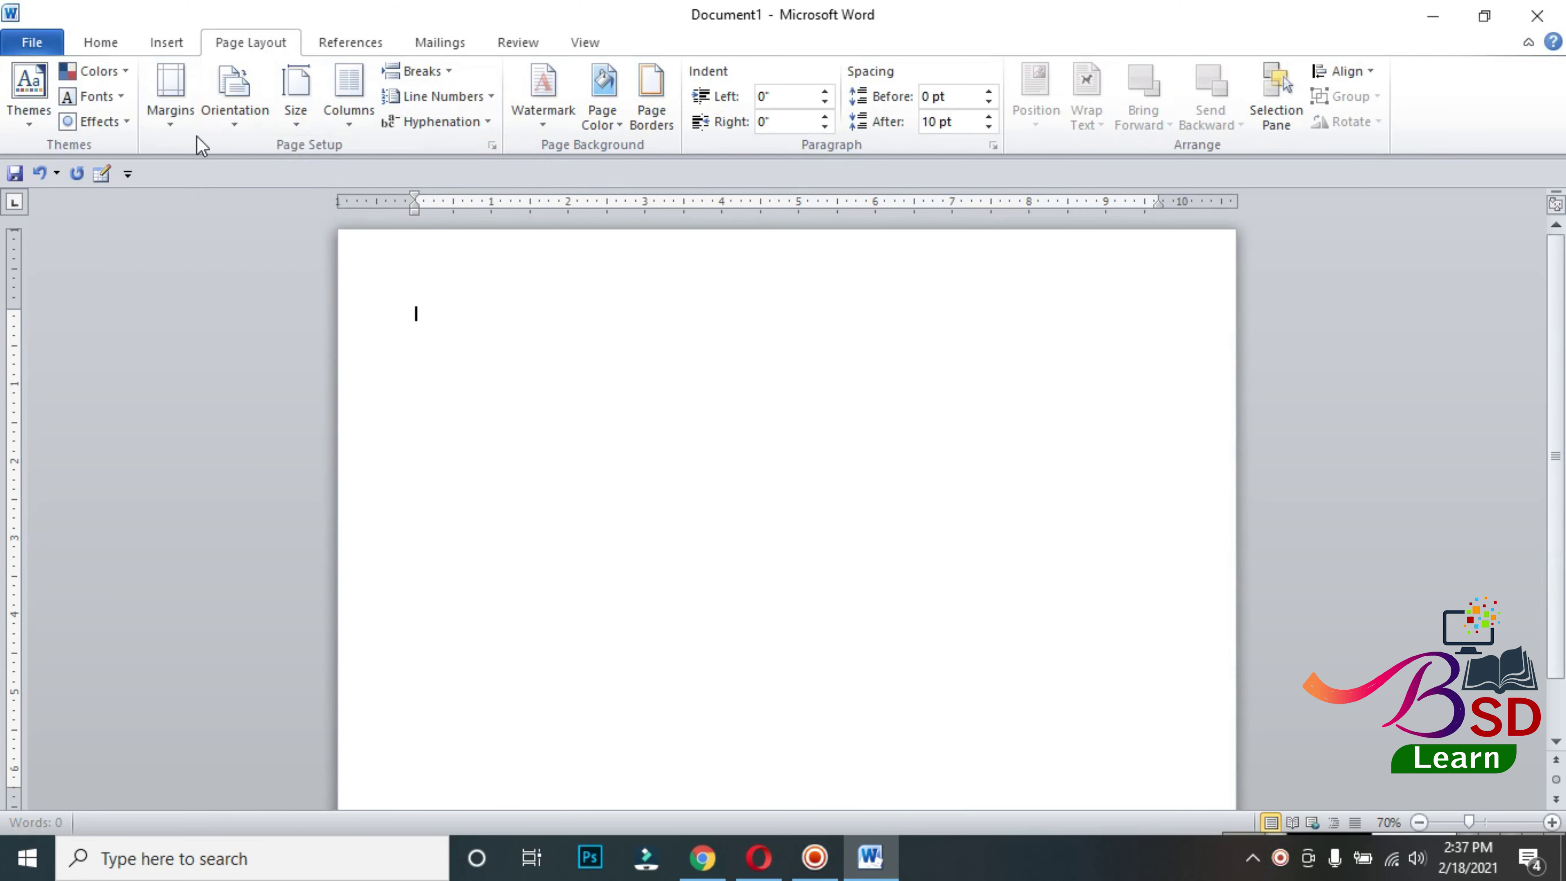
{"action": "left_click", "coordinate": [175, 115]}
{"action": "left_click", "coordinate": [258, 302]}
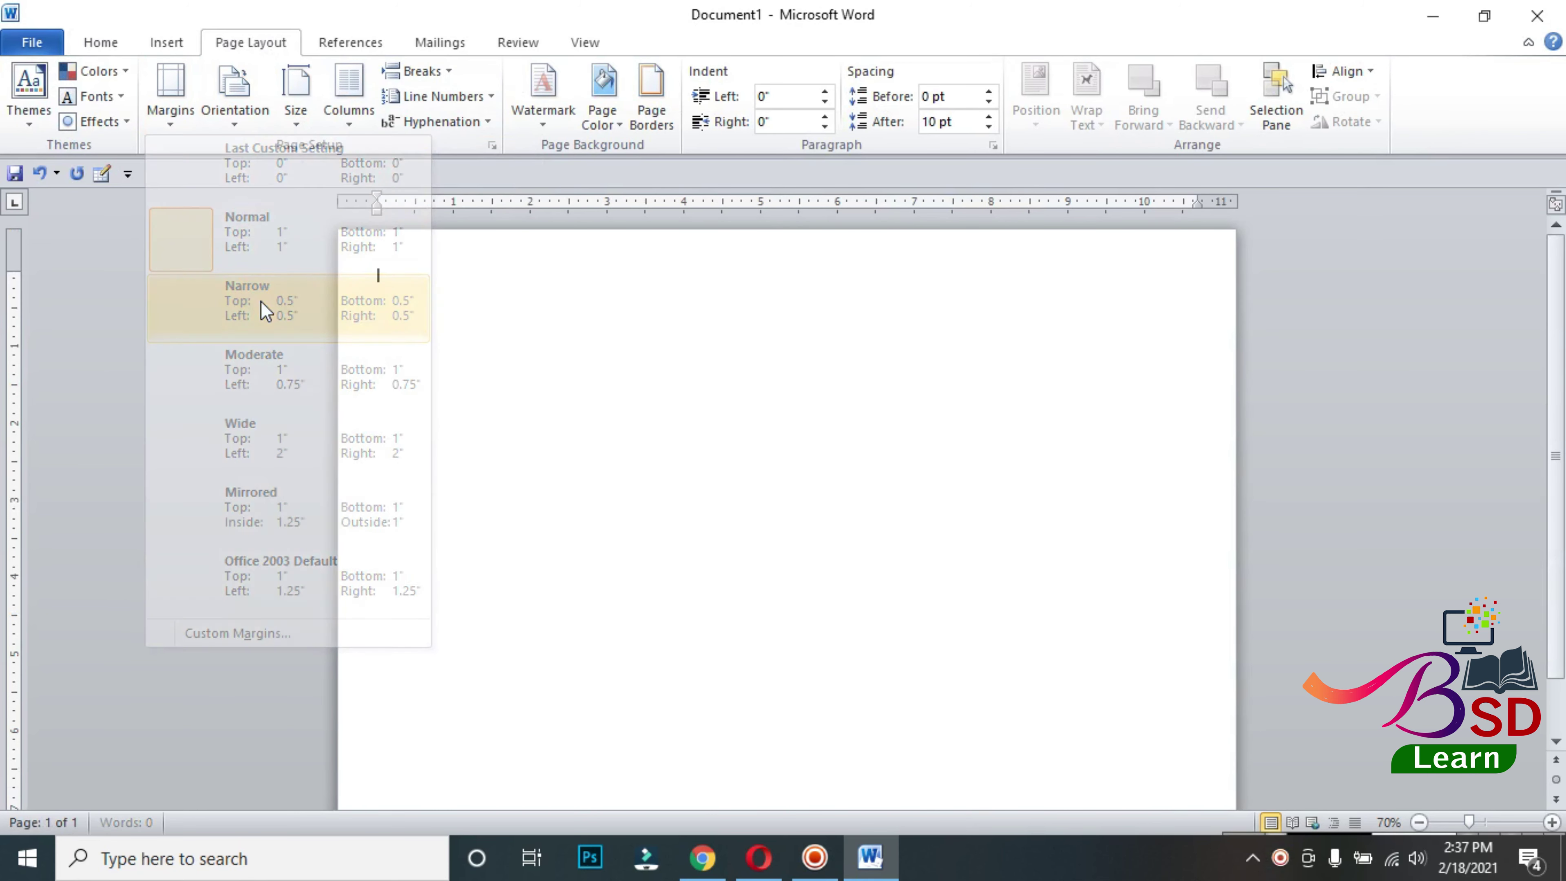
- Check that the paper size is still A4, leaving it unchanged
{"action": "scroll", "coordinate": [628, 389], "scroll_direction": "down", "scroll_amount": 1}
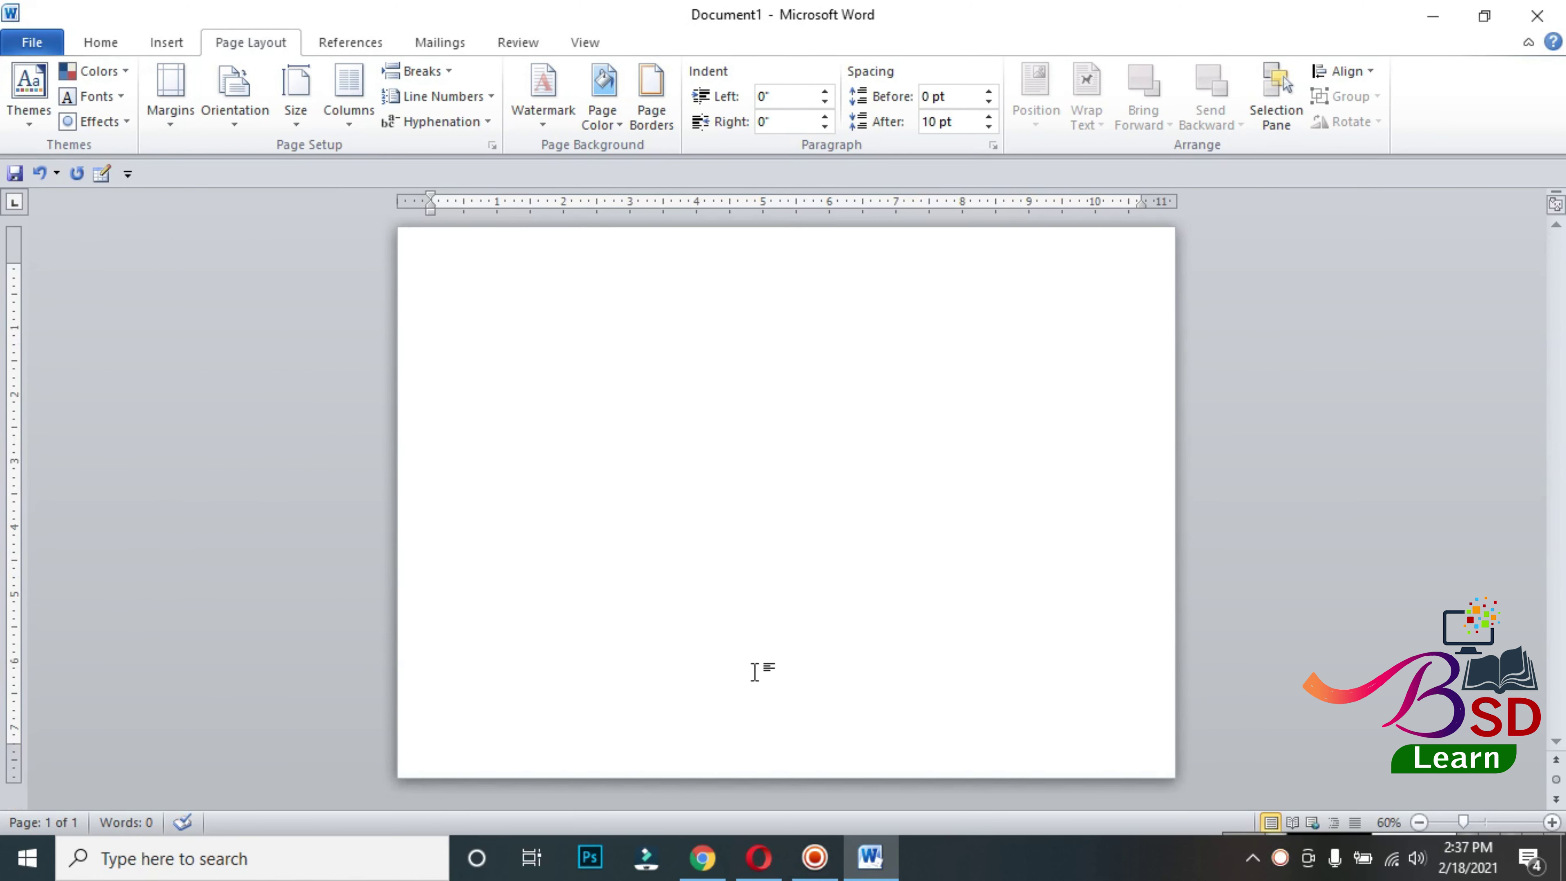
{"action": "left_click", "coordinate": [308, 117]}
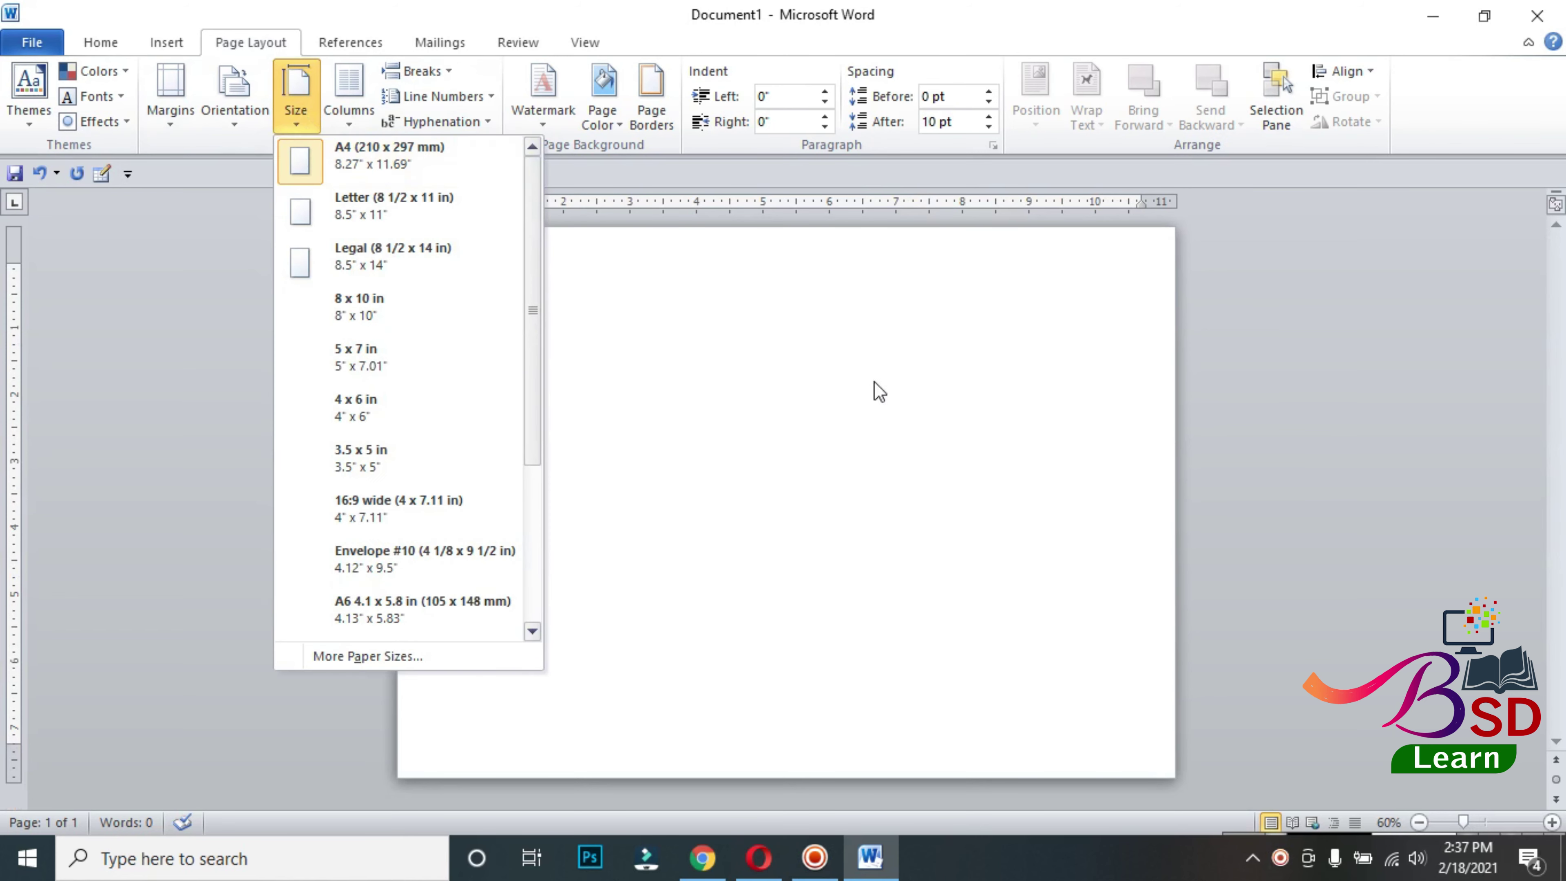
{"action": "left_click", "coordinate": [479, 405]}
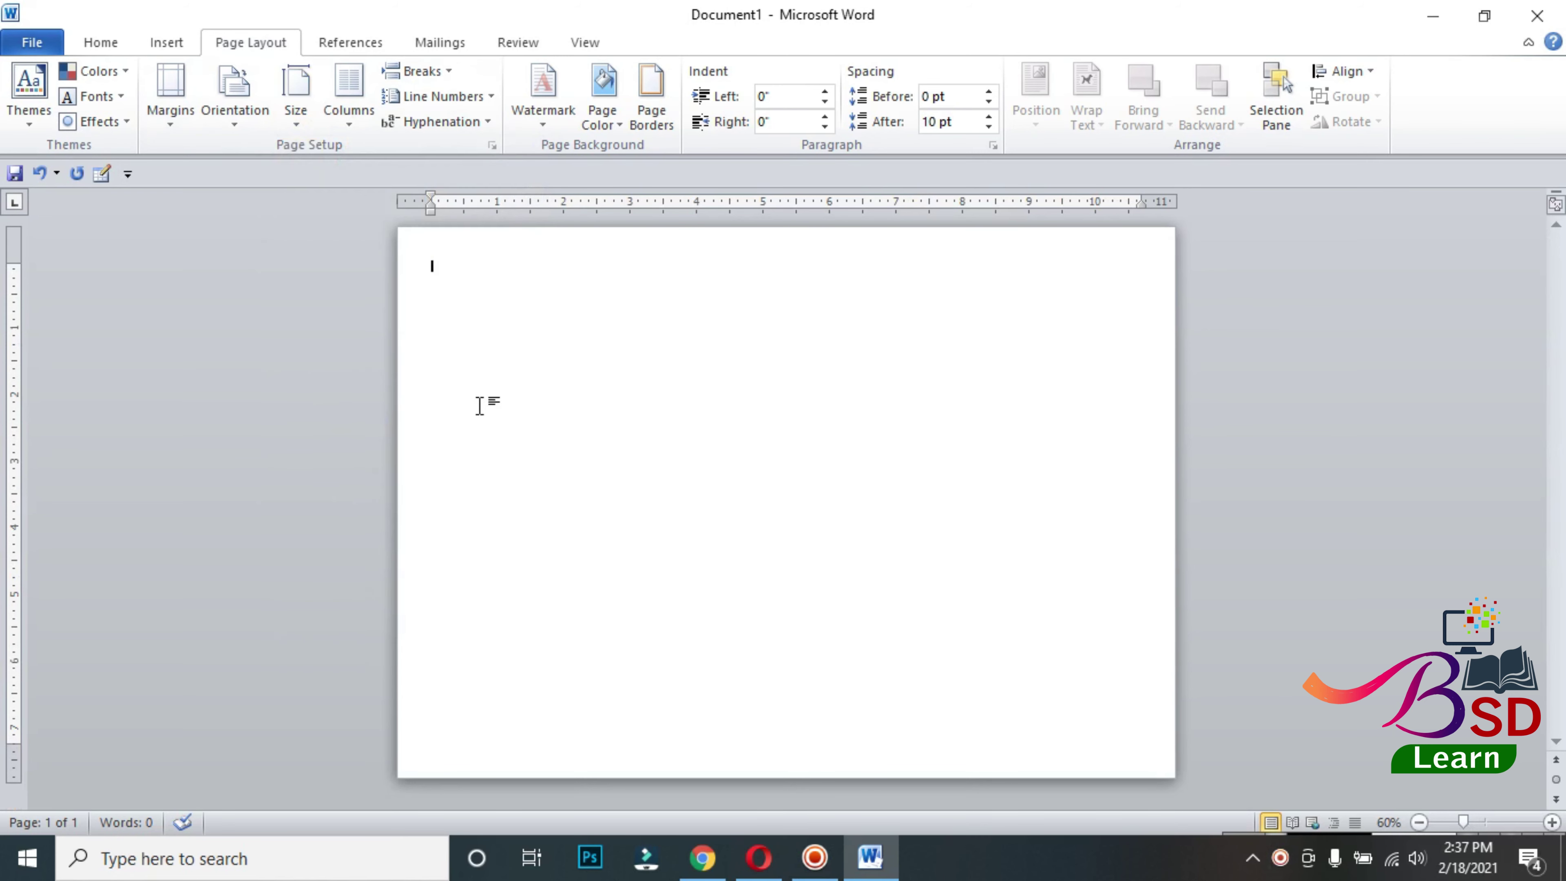
{"action": "left_click", "coordinate": [166, 42]}
- Draw a freeform triangle across the page's top-right corner
{"action": "left_click", "coordinate": [337, 92]}
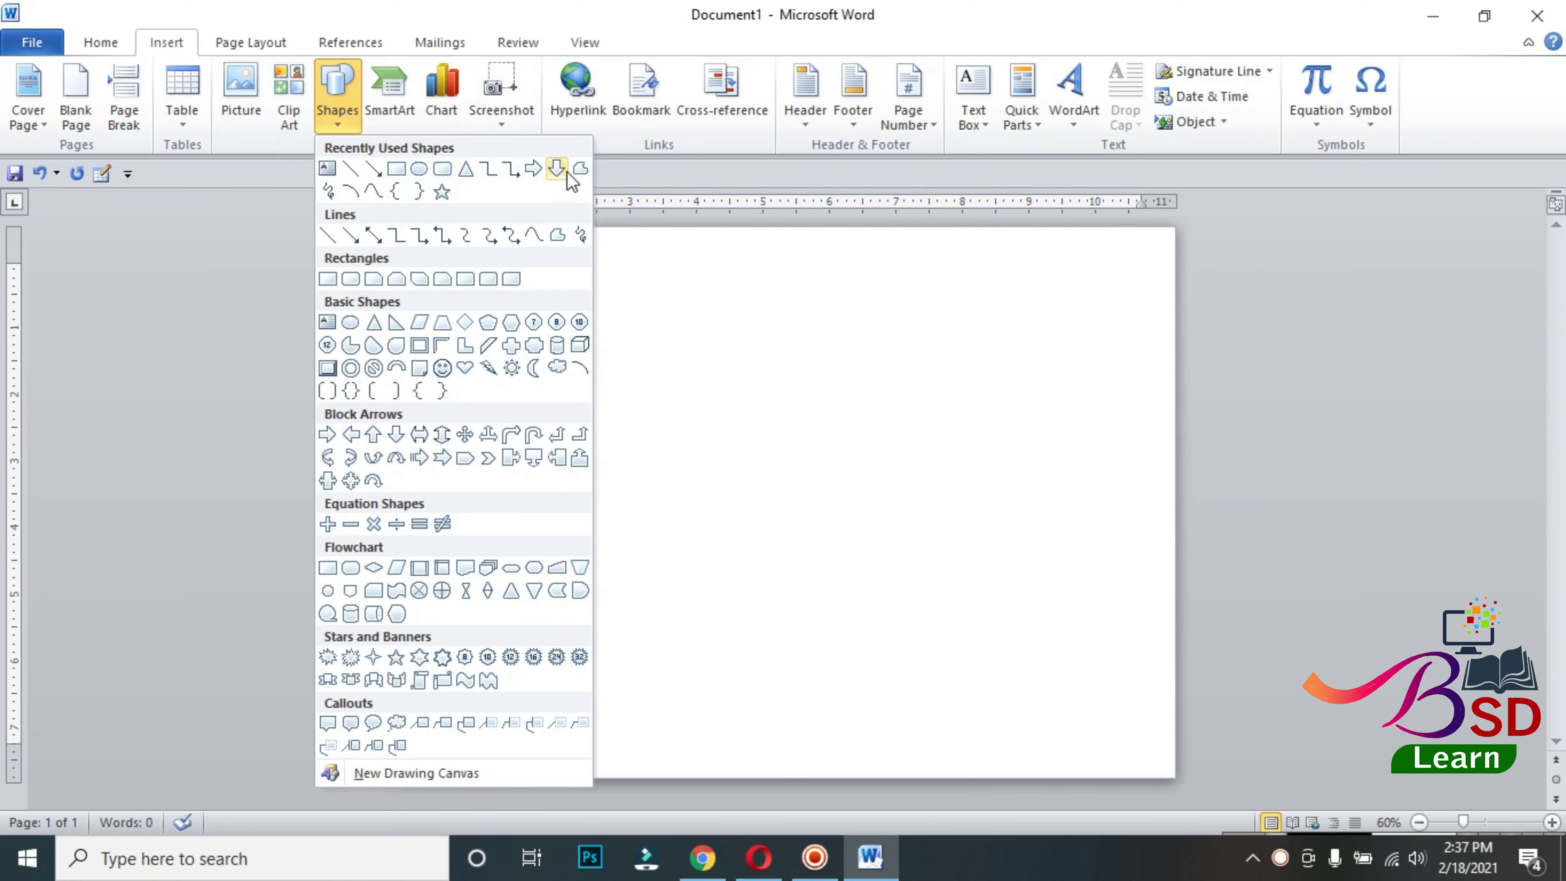
{"action": "left_click", "coordinate": [581, 168]}
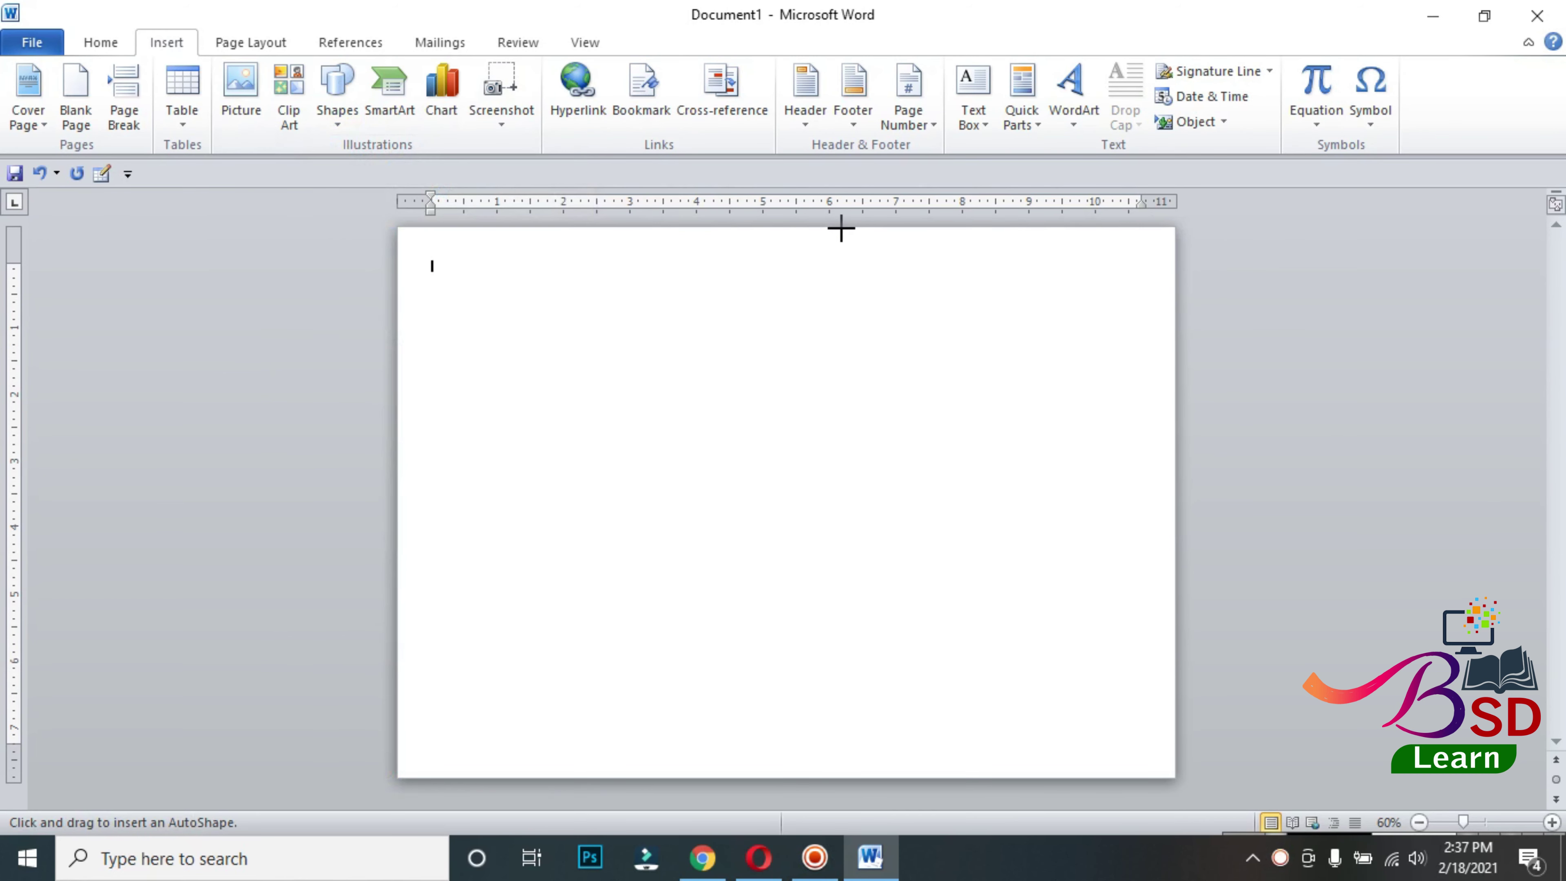
{"action": "left_click_drag", "start_coordinate": [527, 227], "coordinate": [1151, 229]}
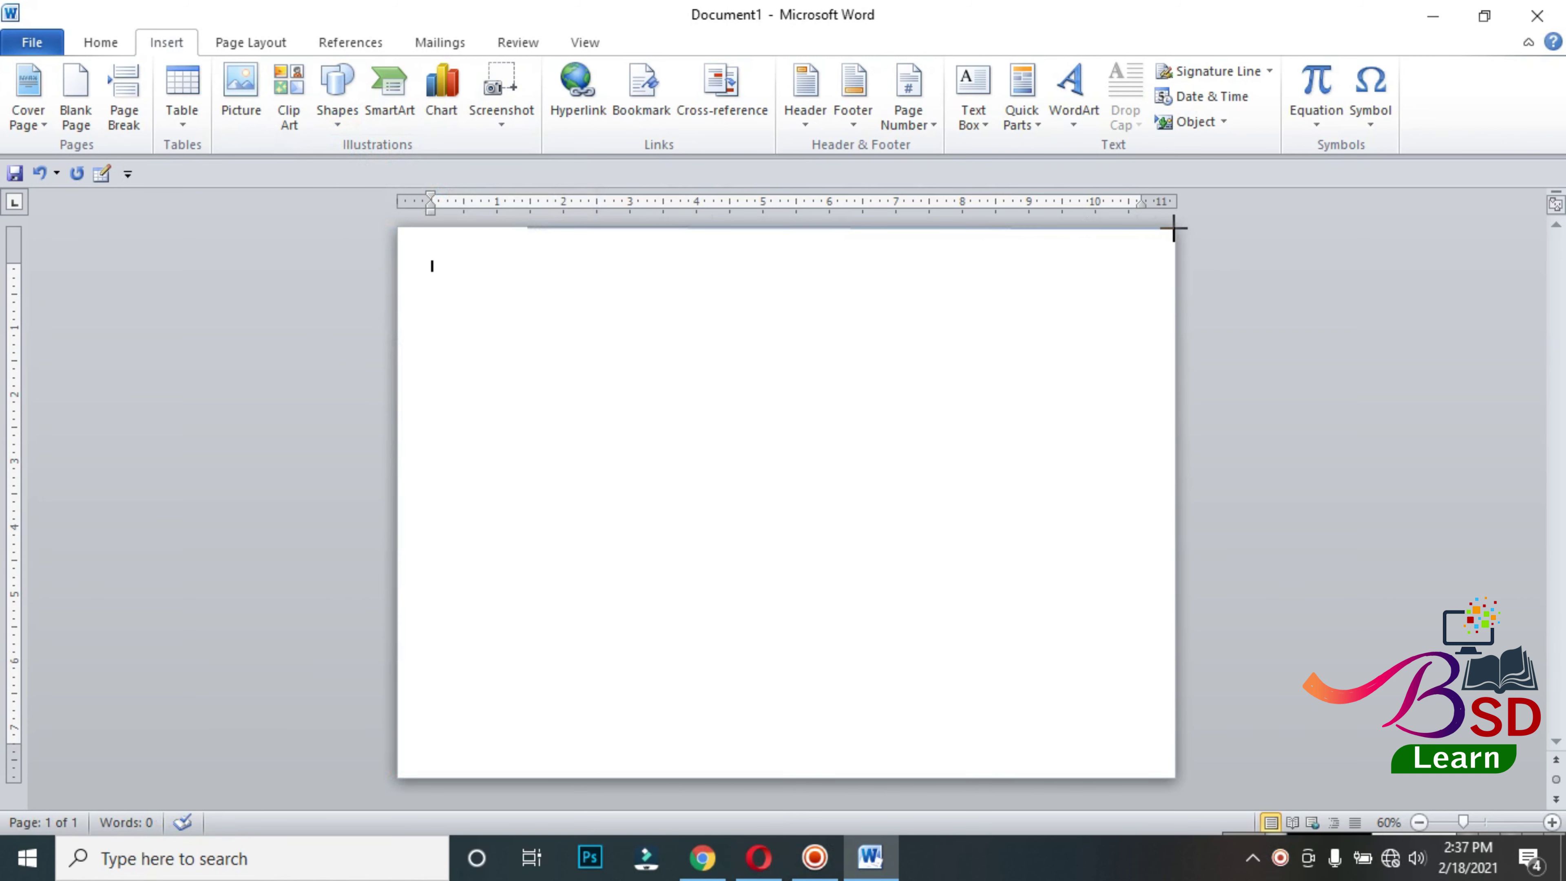
{"action": "left_click_drag", "start_coordinate": [1173, 228], "coordinate": [1173, 228]}
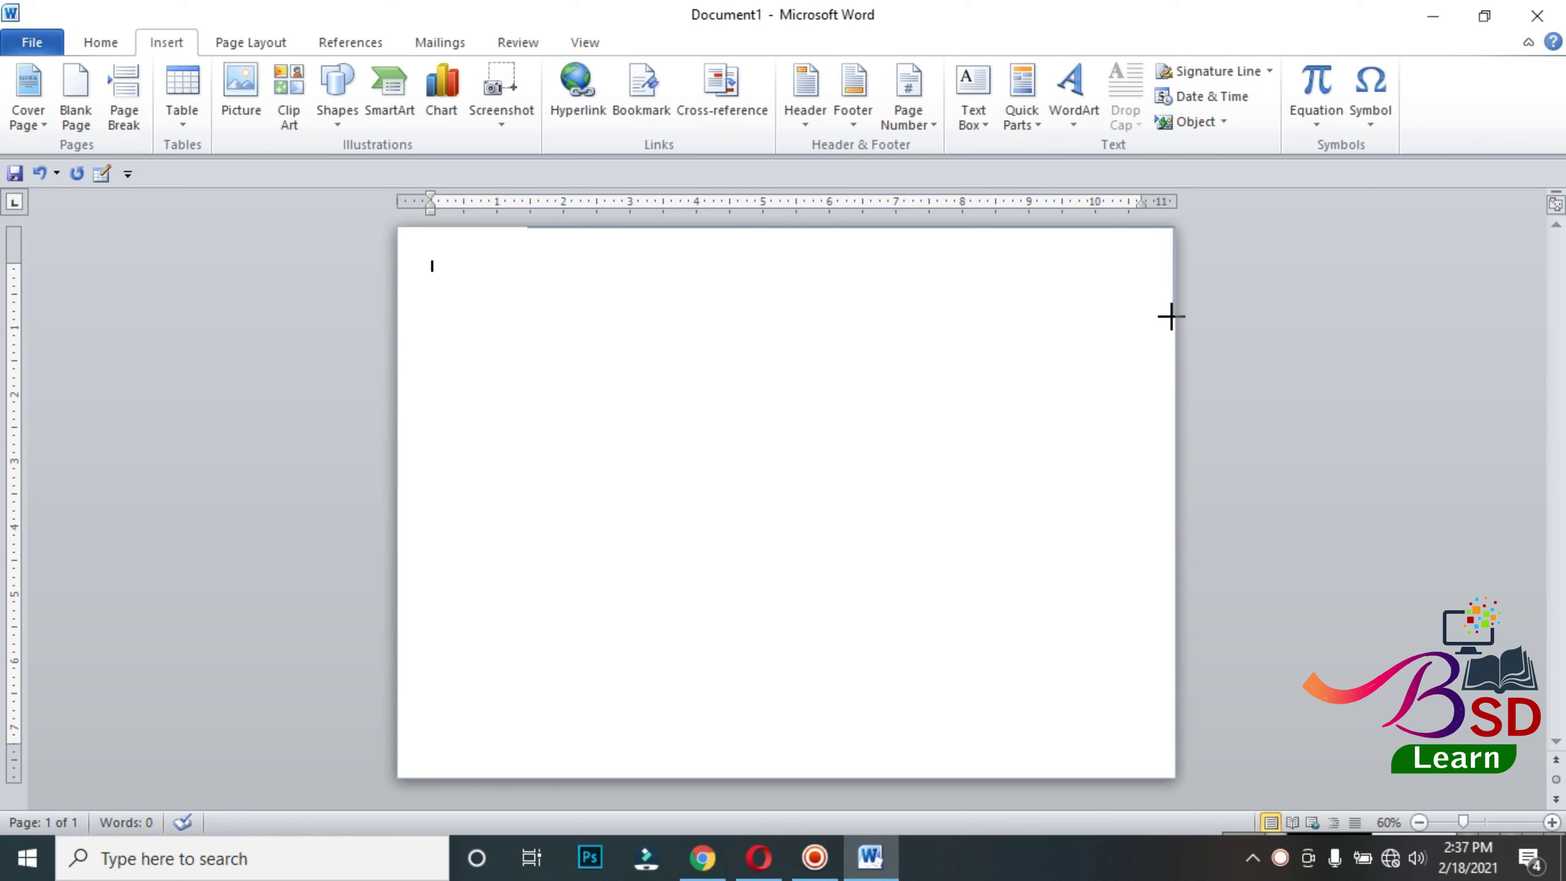
{"action": "left_click_drag", "start_coordinate": [1173, 415], "coordinate": [531, 228]}
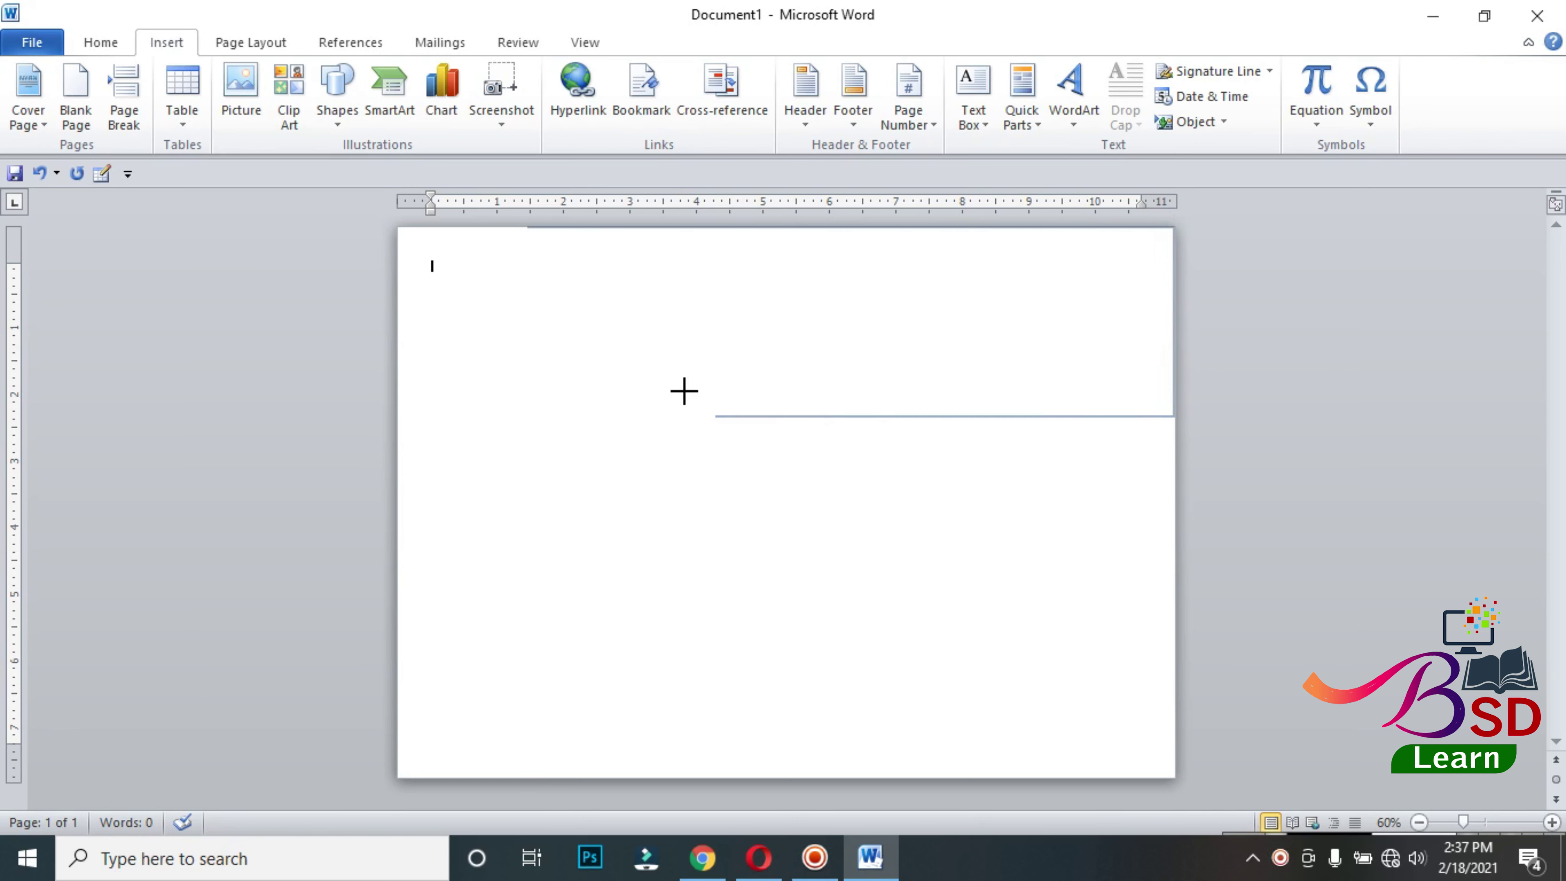
{"action": "left_click", "coordinate": [527, 228]}
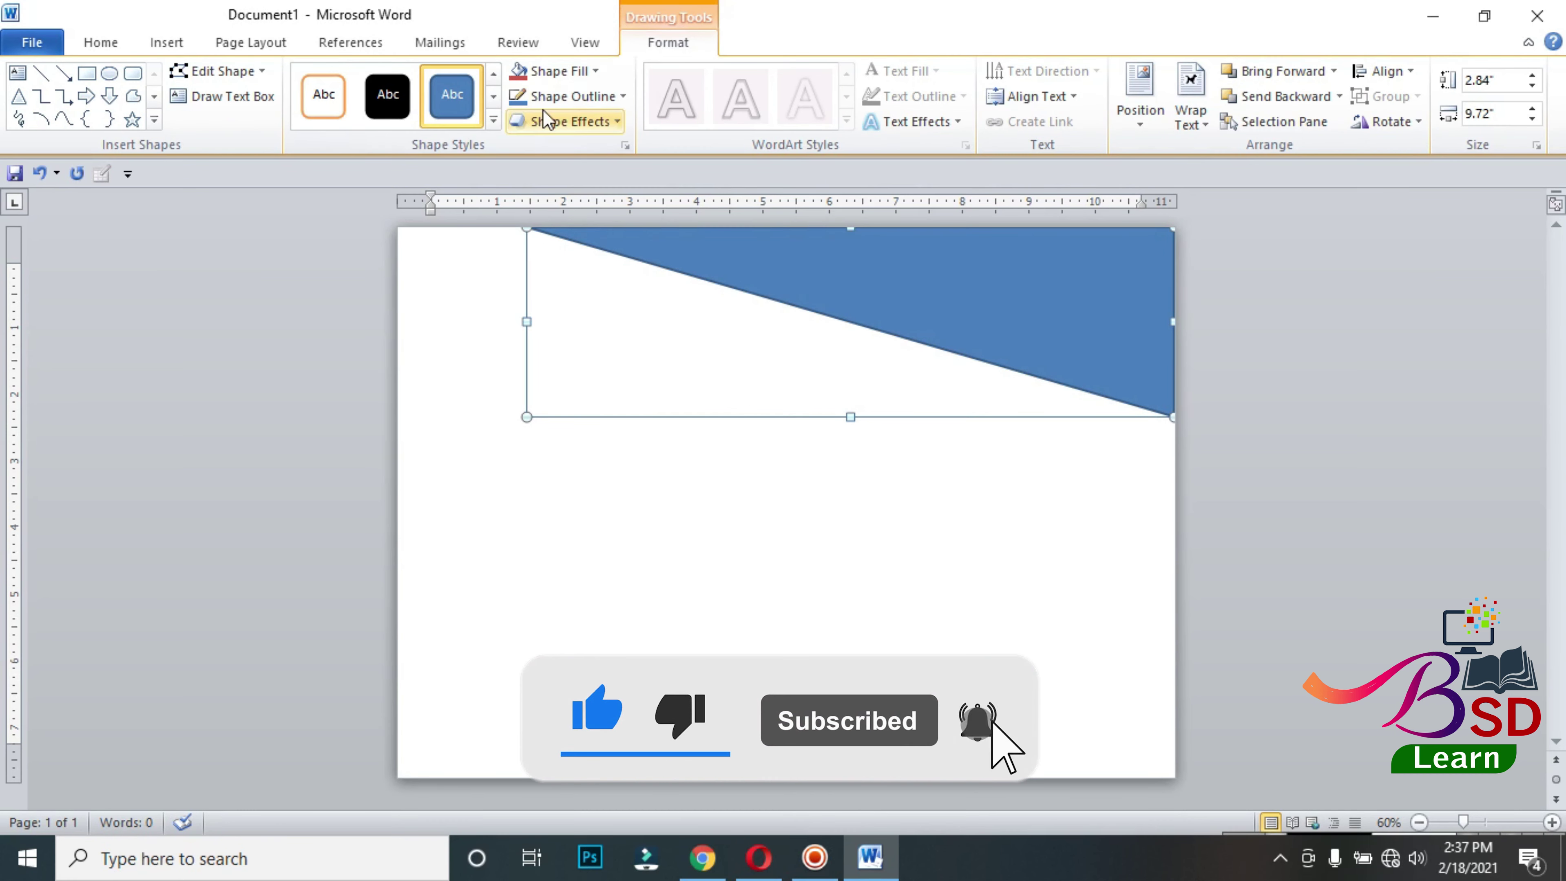
- Remove the triangle's outline, fill it dark navy and nudge it slightly right
{"action": "left_click", "coordinate": [561, 97]}
{"action": "left_click", "coordinate": [579, 286]}
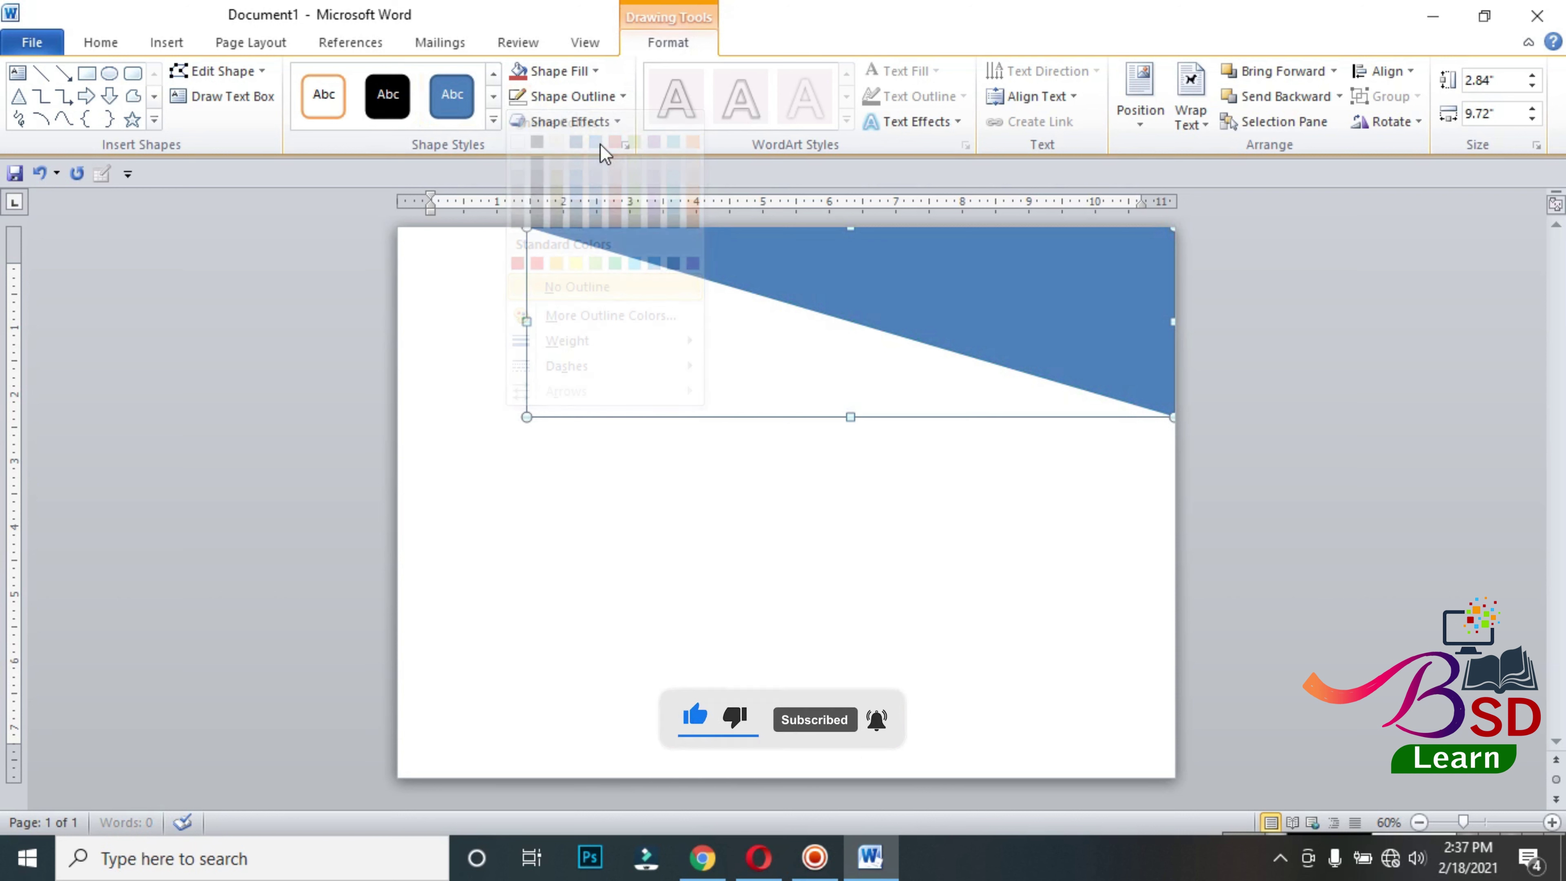
{"action": "left_click", "coordinate": [598, 69]}
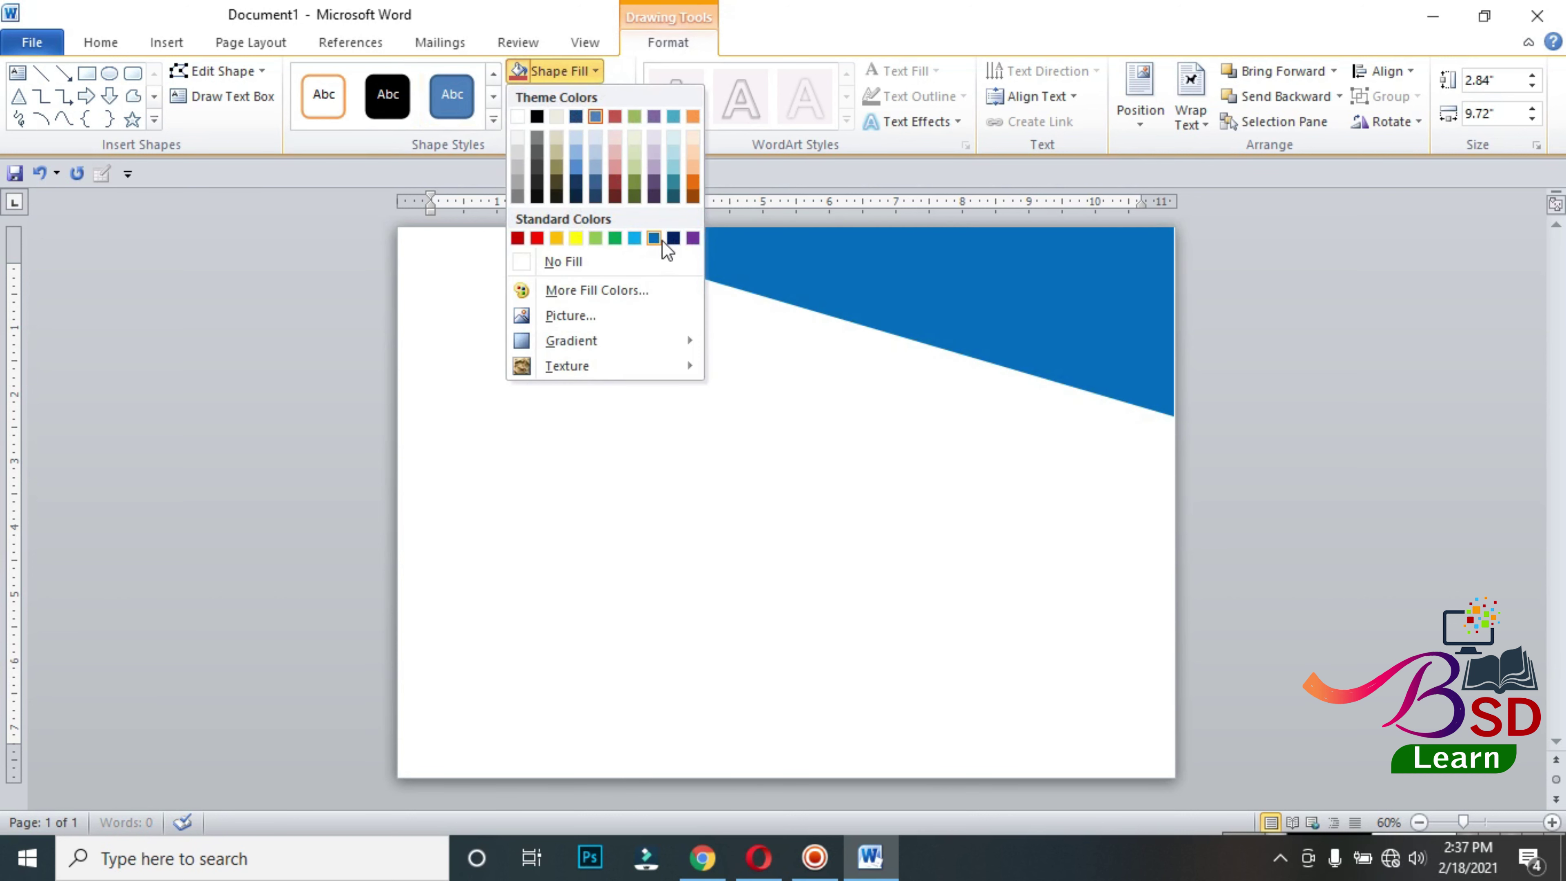
{"action": "left_click", "coordinate": [674, 239]}
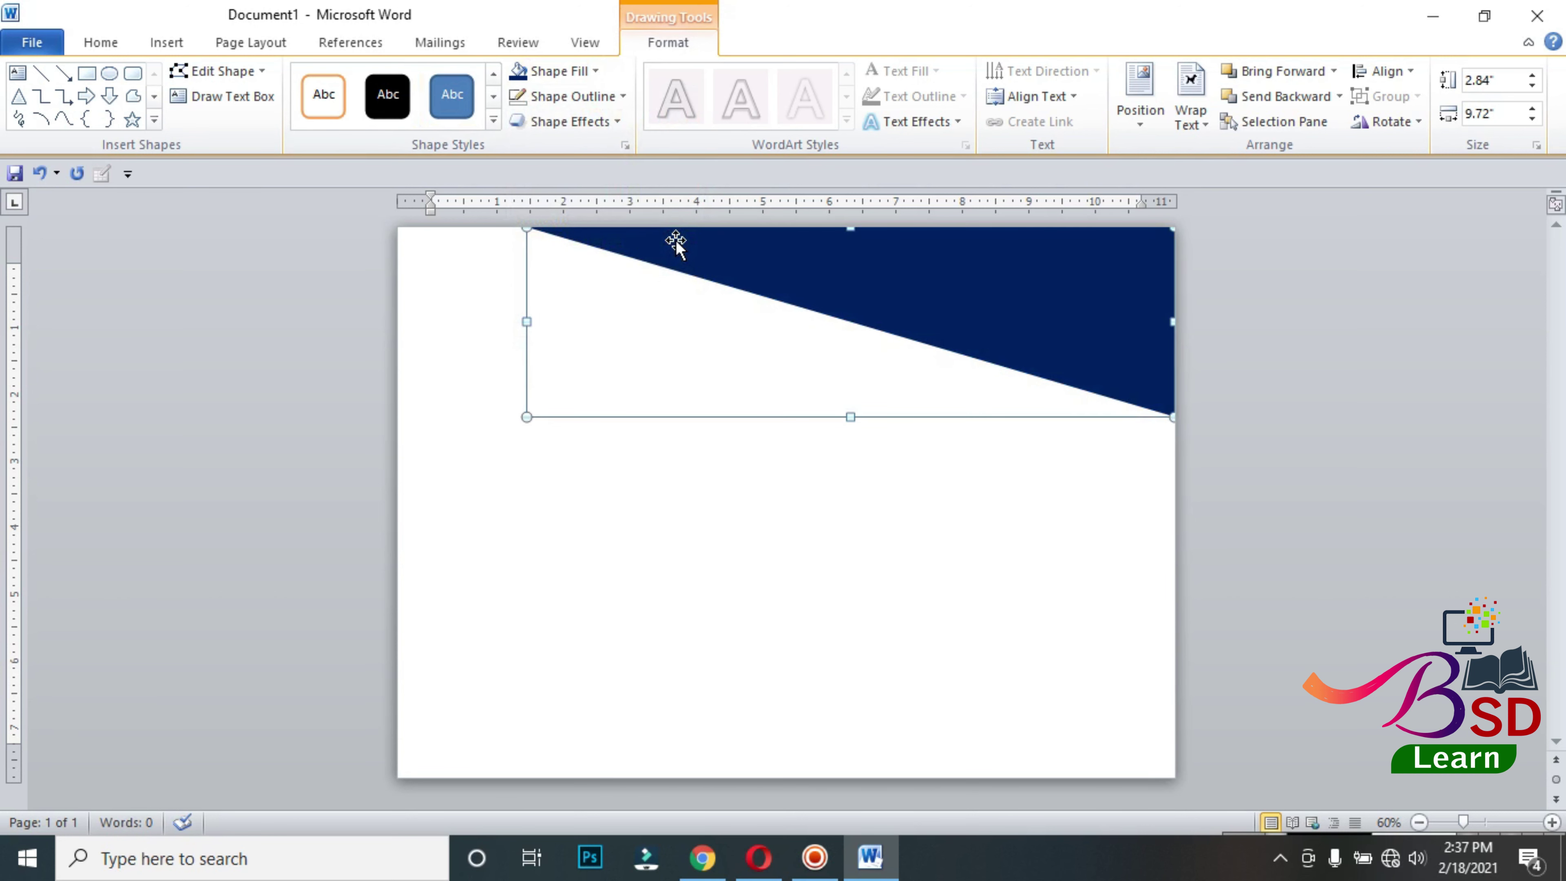
{"action": "key", "text": "Right"}
{"action": "left_click", "coordinate": [1298, 385]}
{"action": "left_click", "coordinate": [821, 296]}
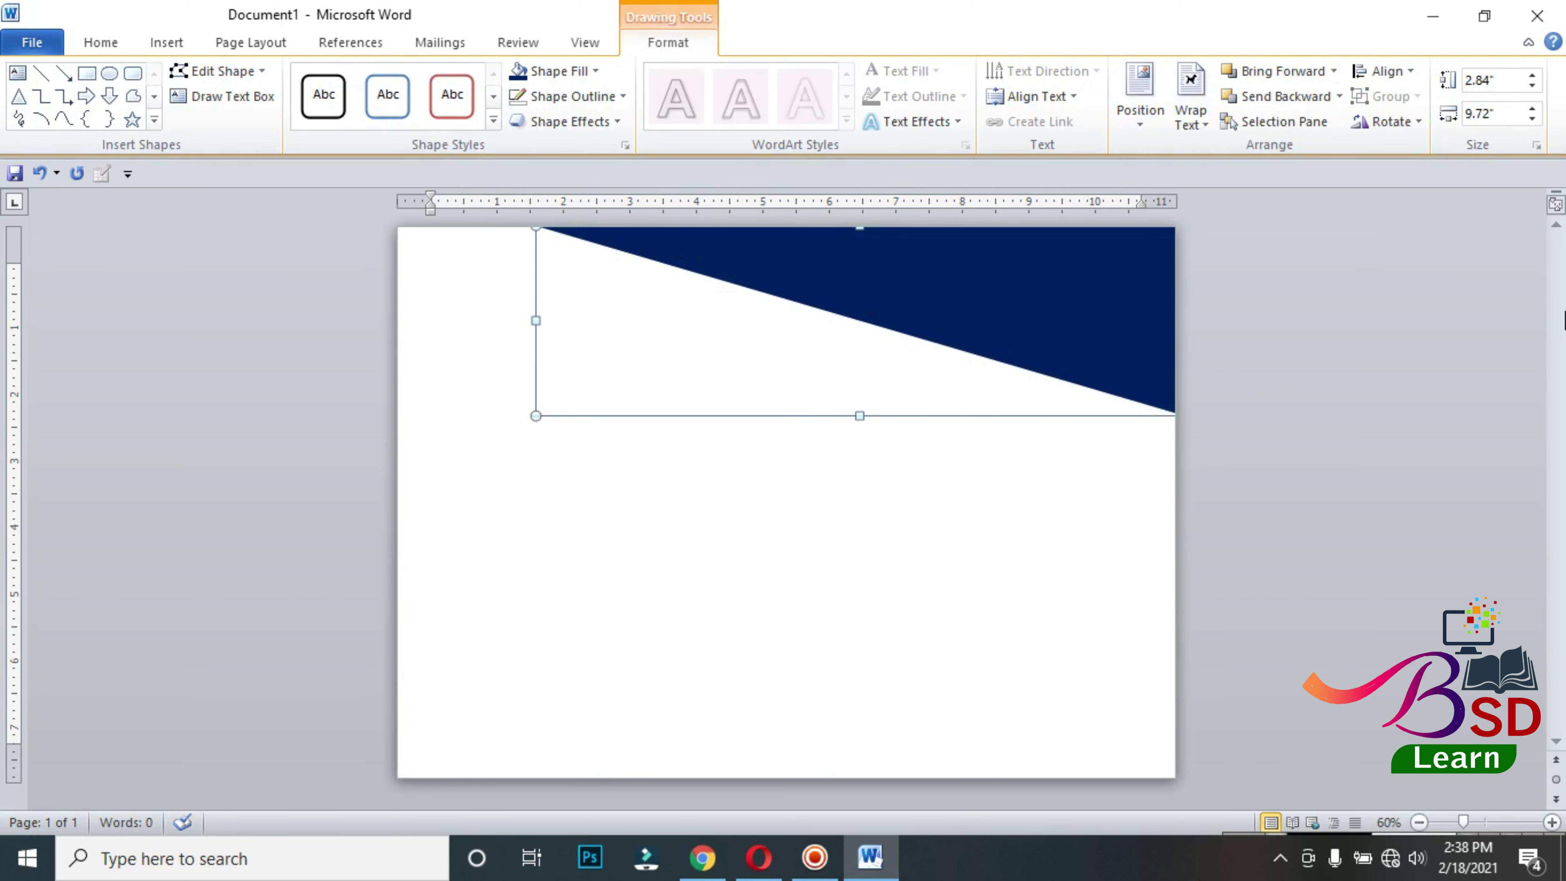
{"action": "left_click", "coordinate": [1415, 417]}
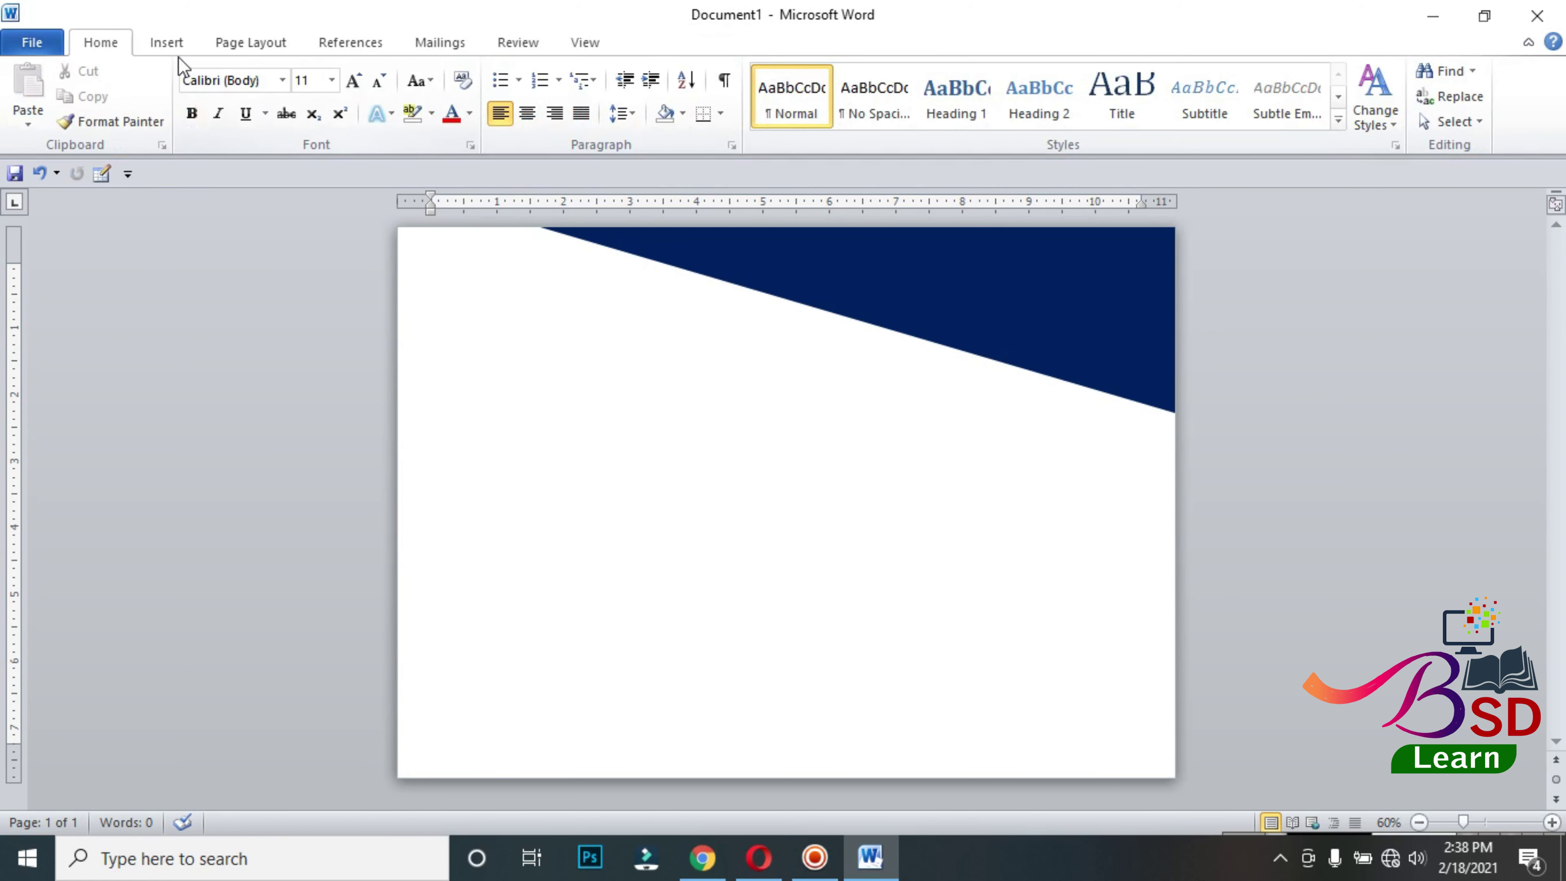
- Draw a freeform wedge from the top-left corner along the navy triangle's diagonal edge
{"action": "left_click", "coordinate": [181, 46]}
{"action": "left_click", "coordinate": [331, 88]}
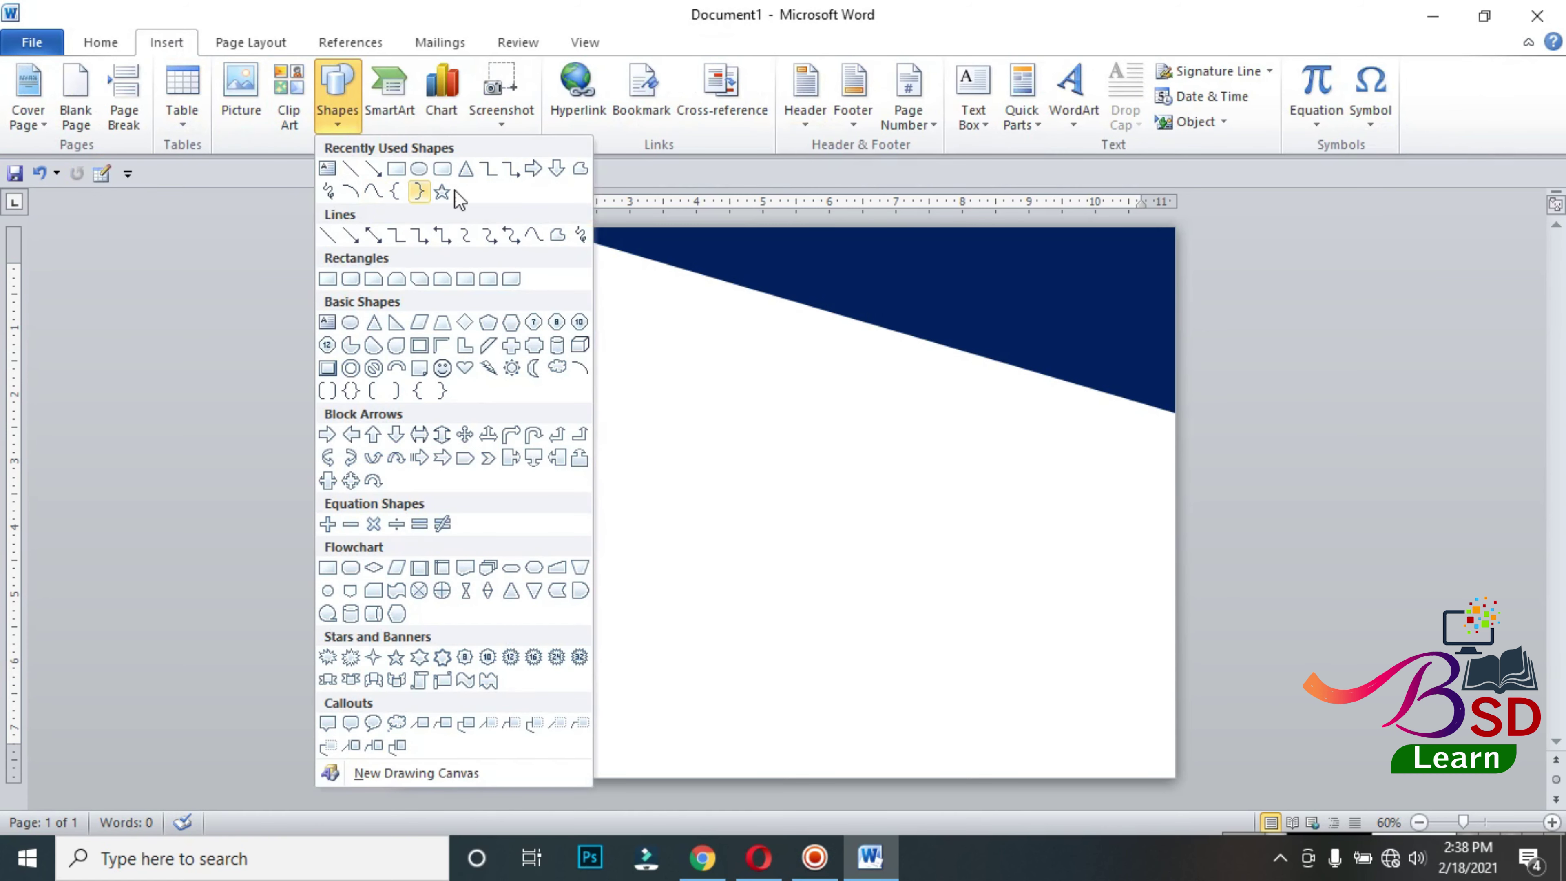
{"action": "left_click", "coordinate": [561, 177]}
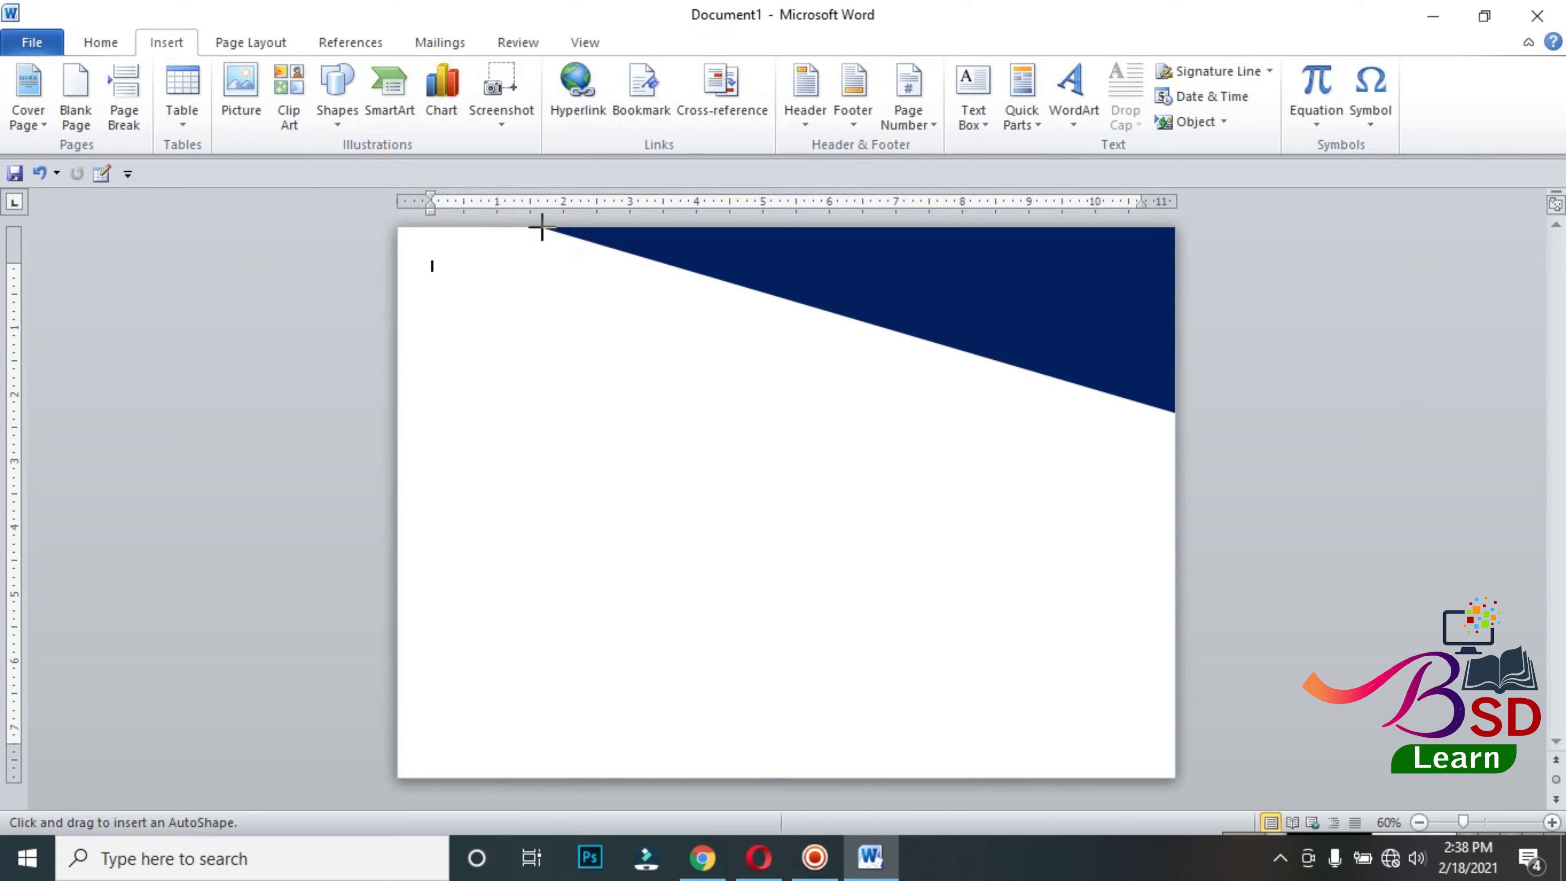
{"action": "mouse_move", "coordinate": [544, 229]}
{"action": "left_mouse_down"}
{"action": "mouse_move", "coordinate": [1173, 411]}
{"action": "mouse_move", "coordinate": [1172, 486]}
{"action": "left_mouse_up"}
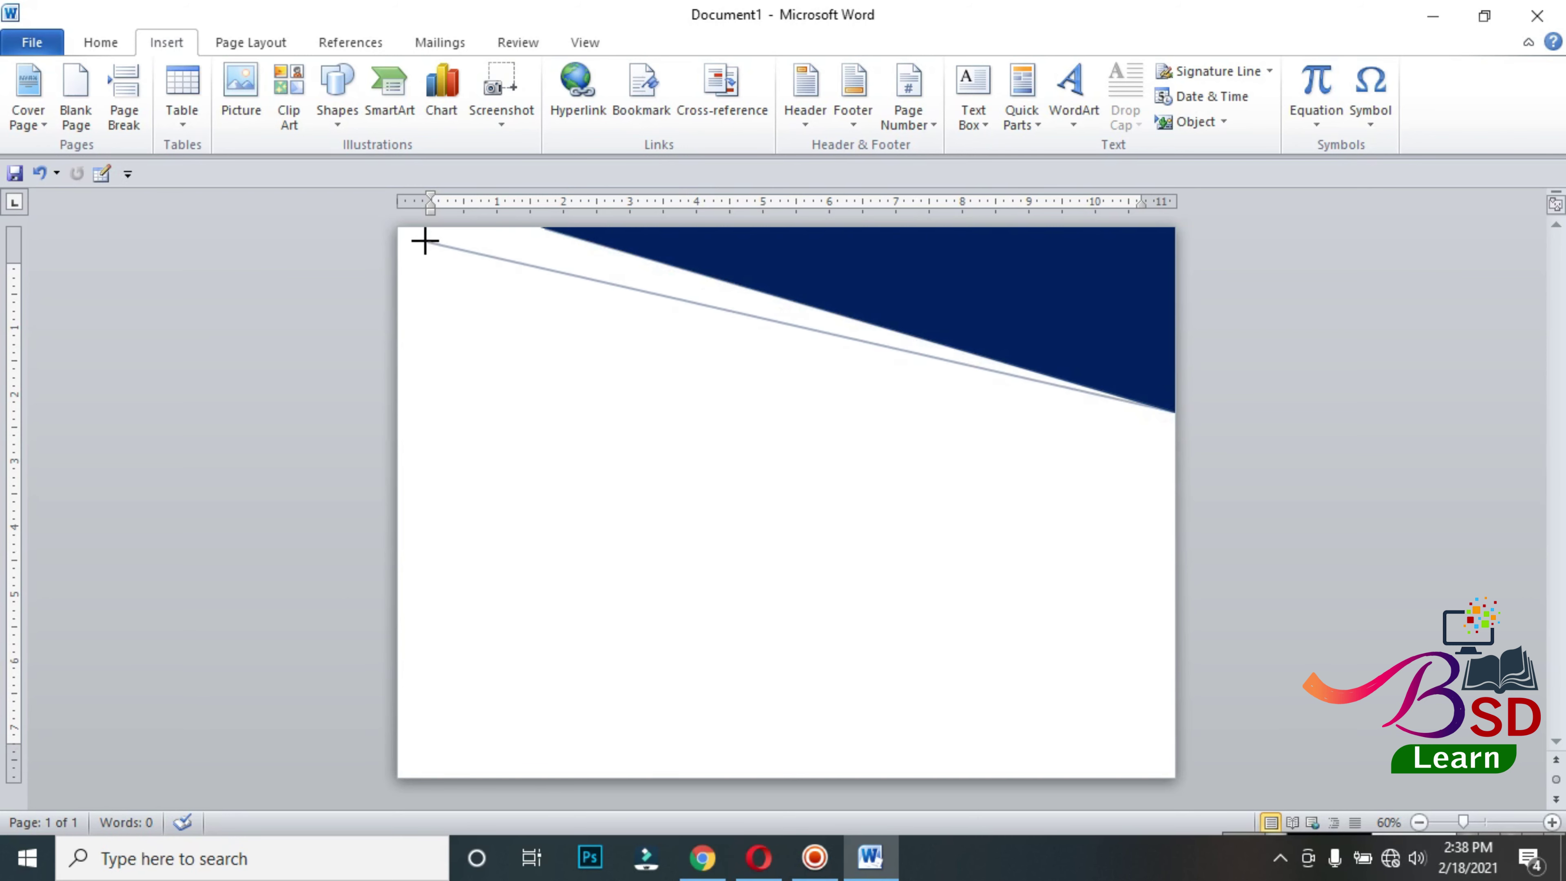
{"action": "left_click", "coordinate": [398, 228]}
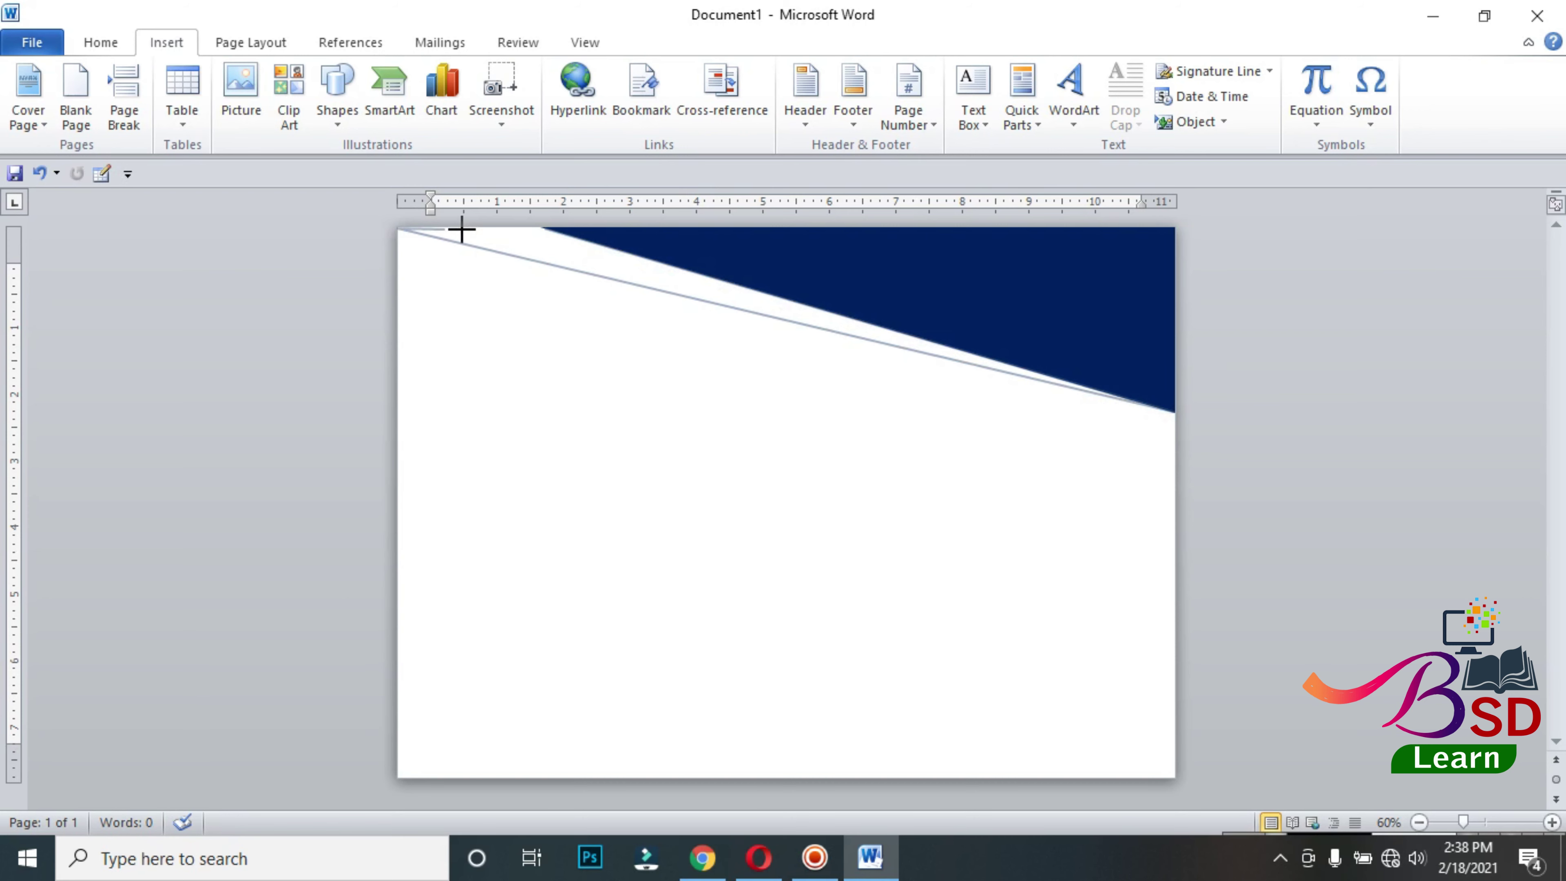
{"action": "double_click", "coordinate": [543, 227]}
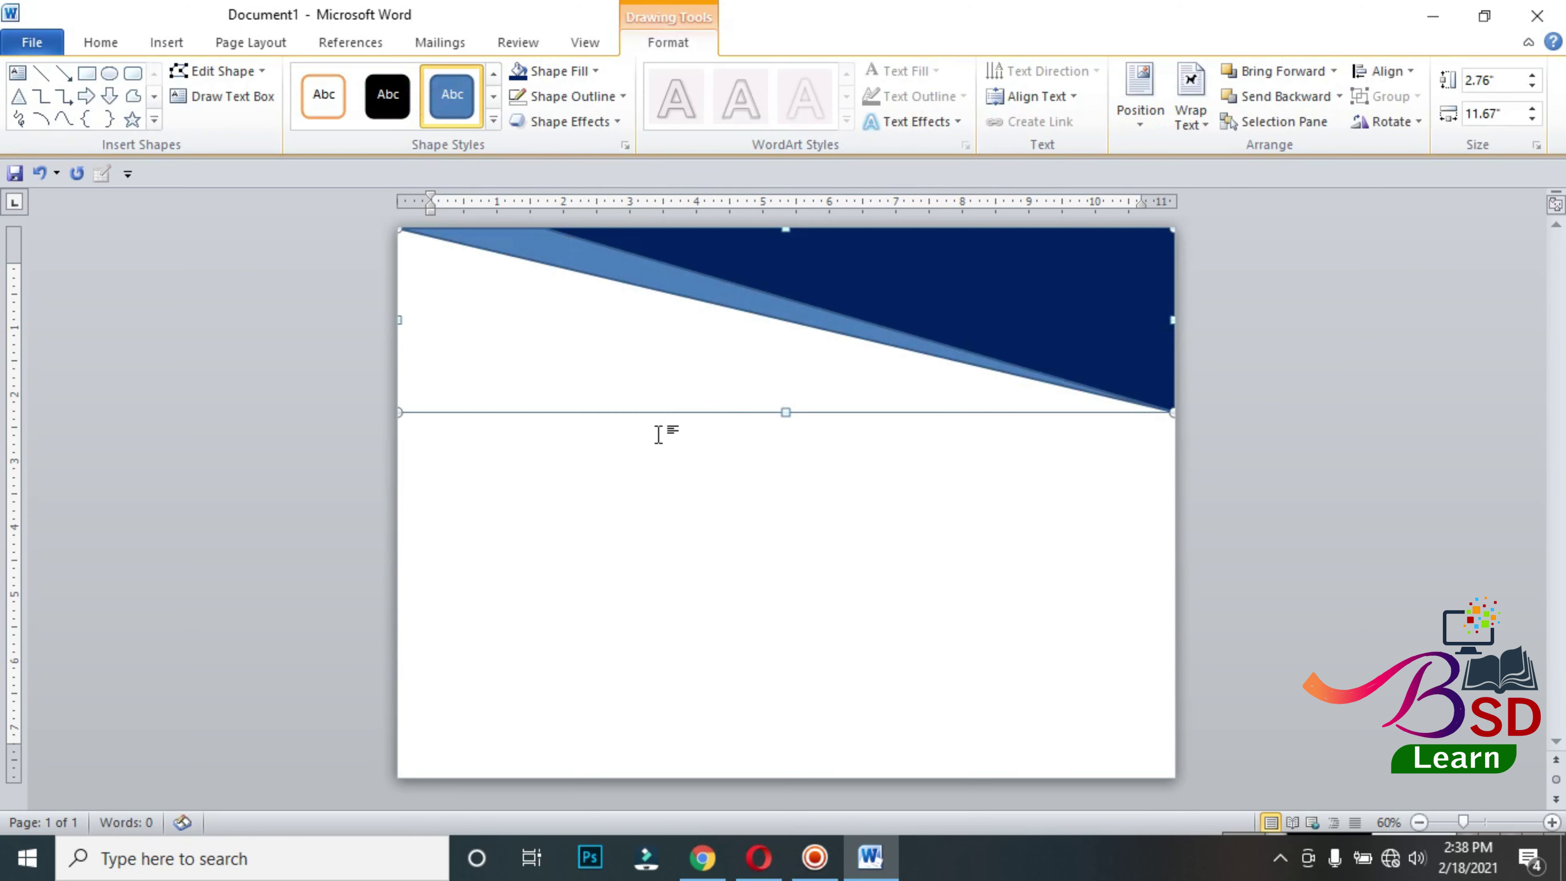
- Give the wedge no outline and an orange fill, then fine-tune its position
{"action": "left_click", "coordinate": [525, 97]}
{"action": "left_click", "coordinate": [563, 74]}
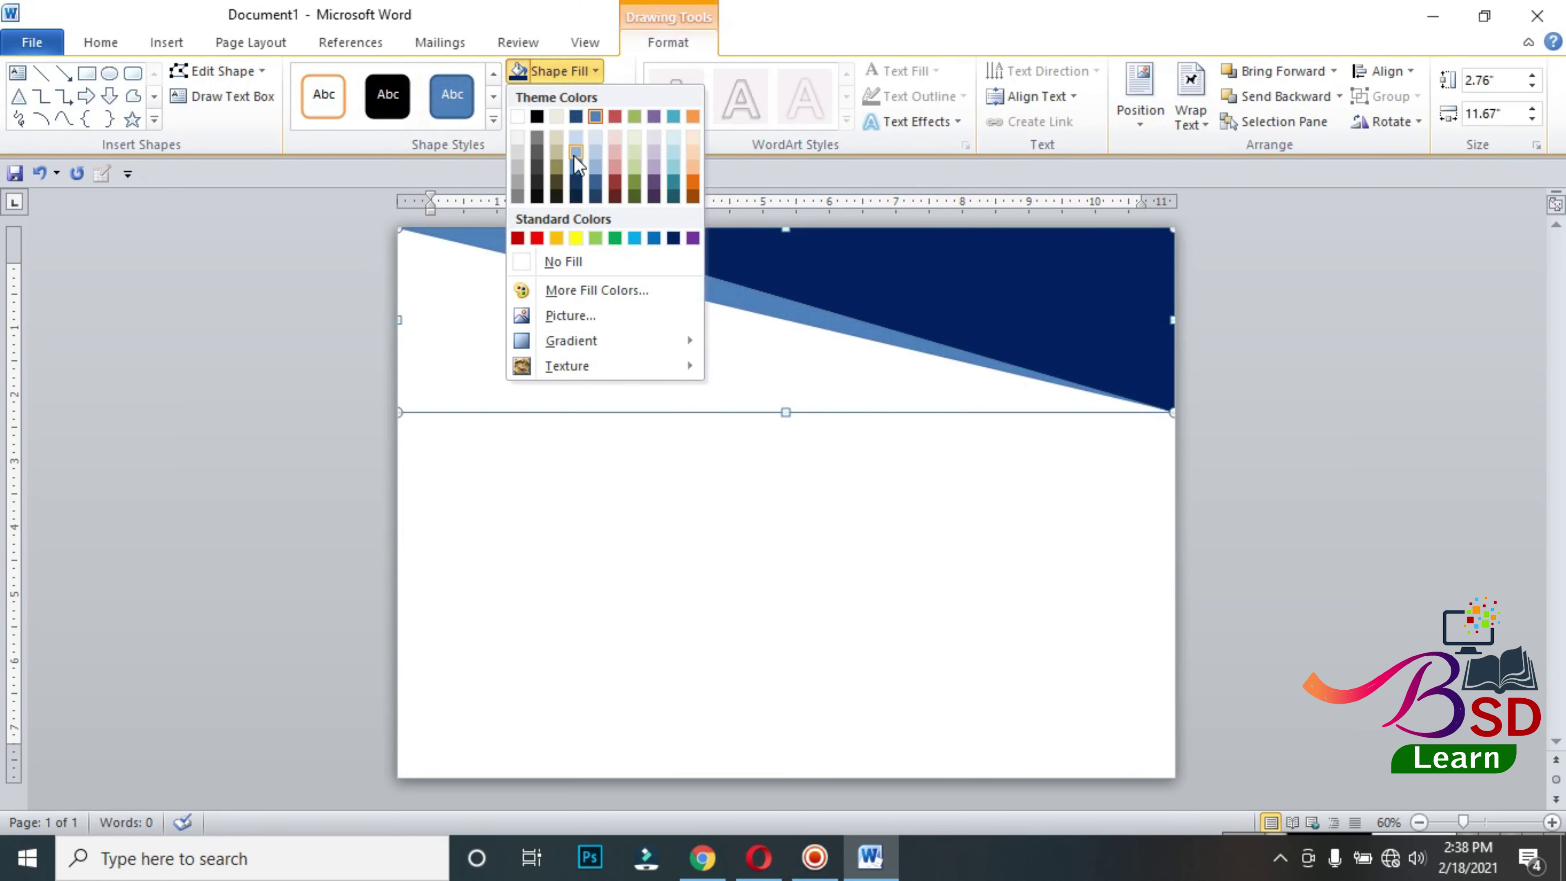
{"action": "left_click", "coordinate": [557, 238]}
{"action": "left_click", "coordinate": [1310, 342]}
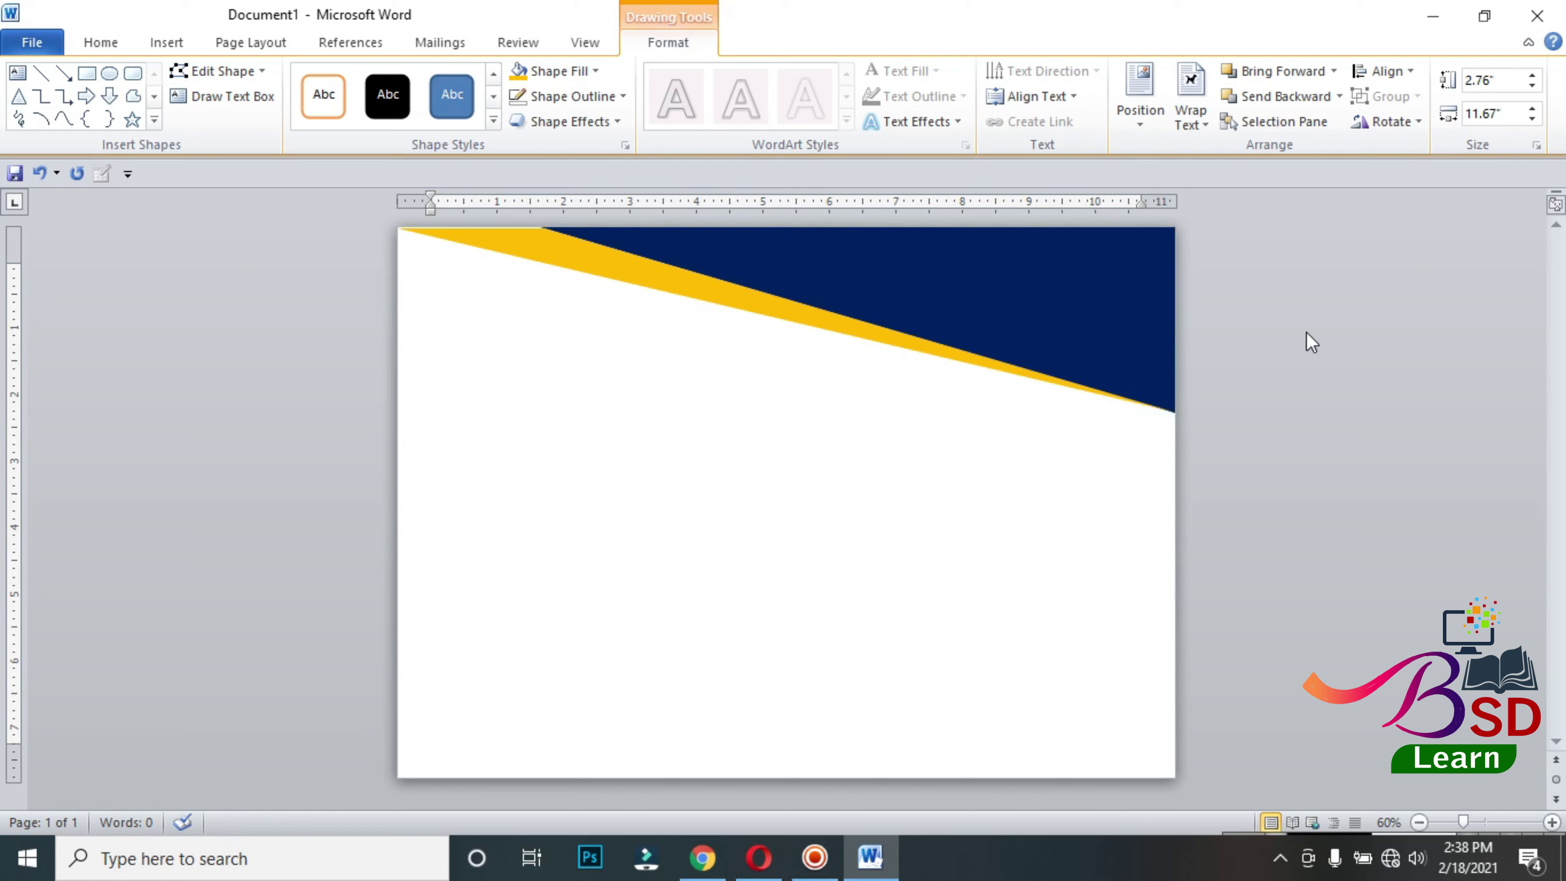
{"action": "left_click", "coordinate": [625, 280]}
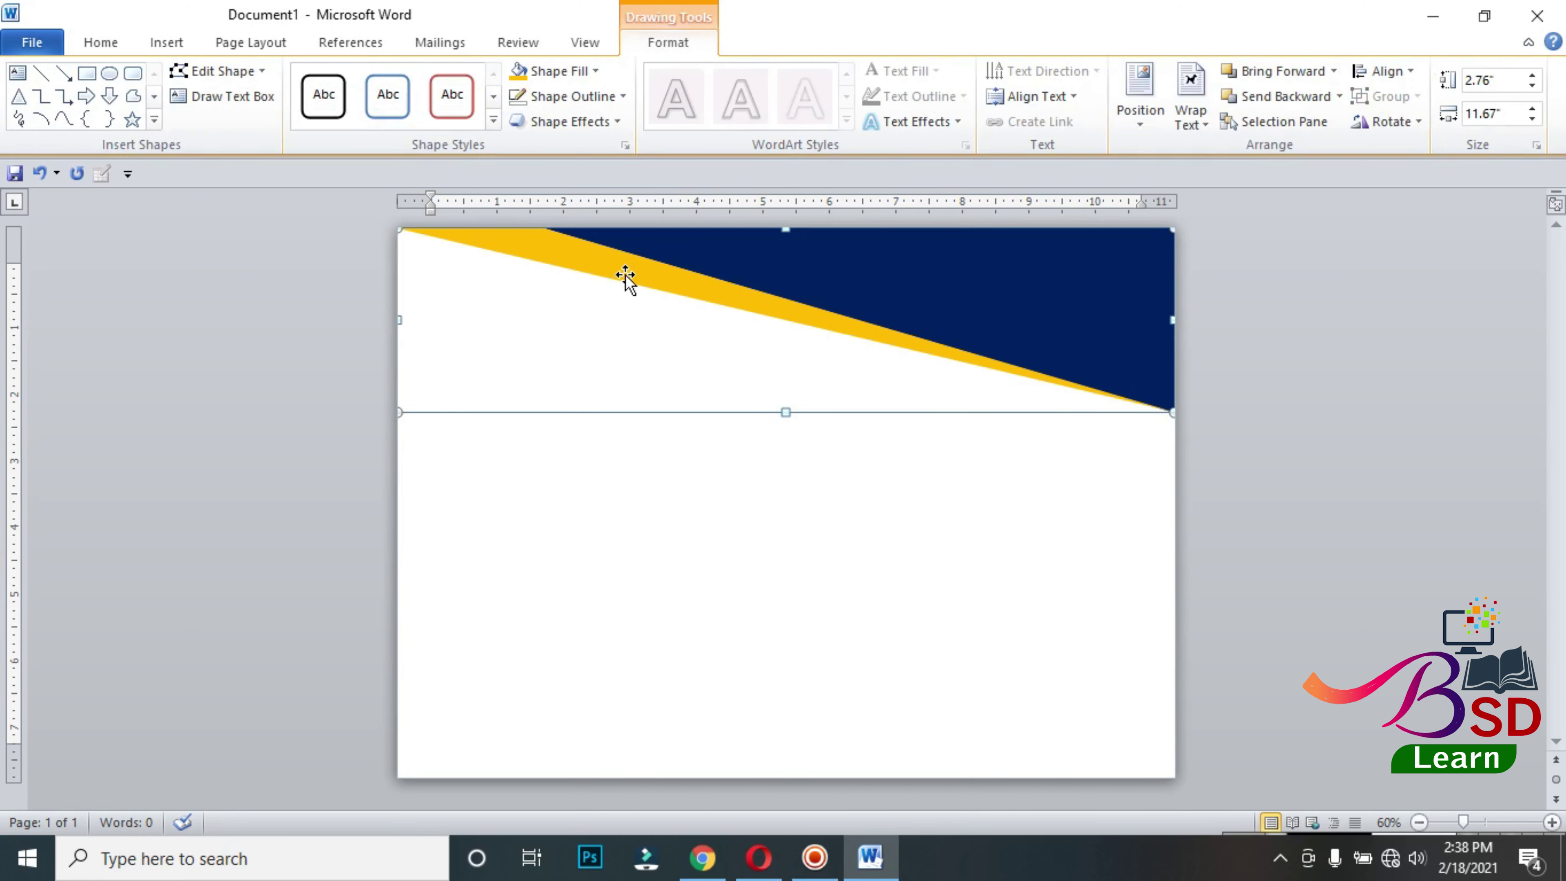
{"action": "left_click_drag", "start_coordinate": [625, 281], "coordinate": [624, 279]}
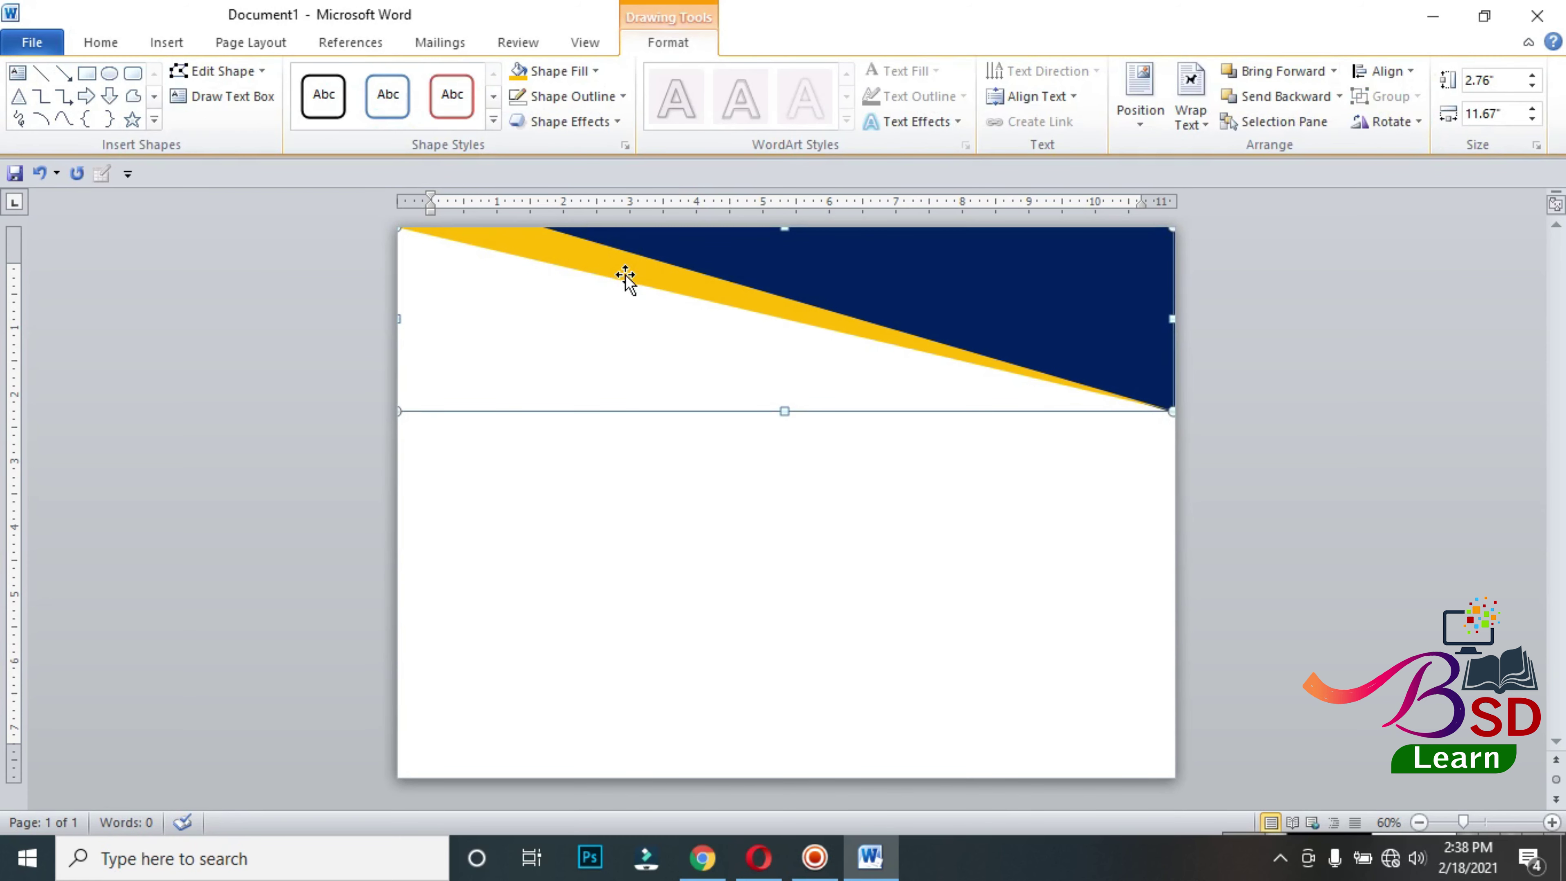
{"action": "left_click", "coordinate": [1303, 322]}
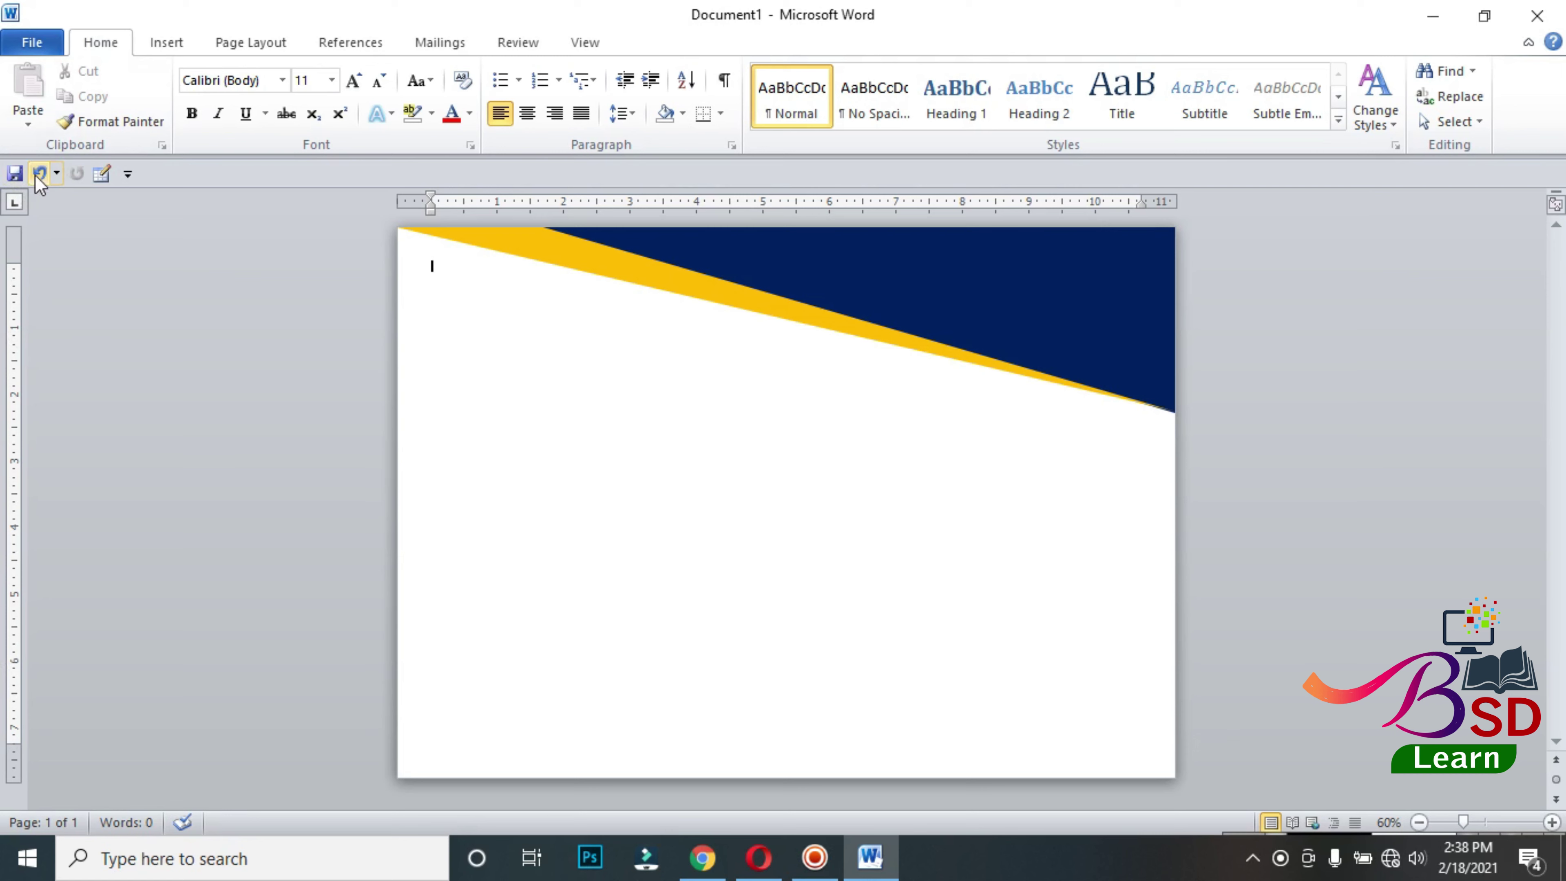
- Draw a freeform triangle filling the page's bottom-left corner
{"action": "left_click", "coordinate": [210, 46]}
{"action": "left_click", "coordinate": [162, 50]}
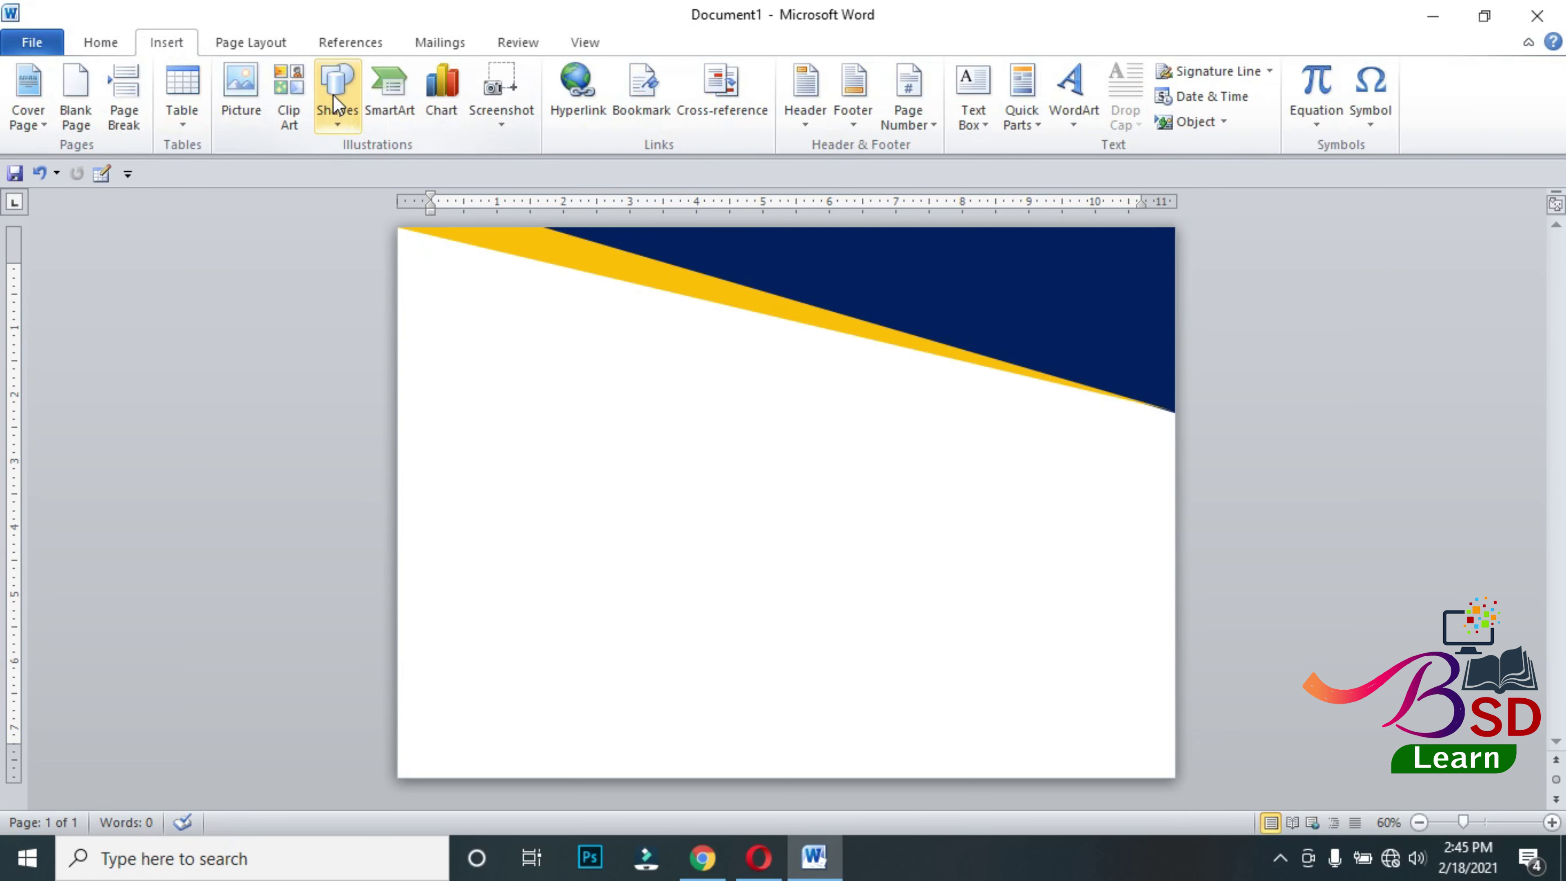
{"action": "left_click", "coordinate": [336, 94]}
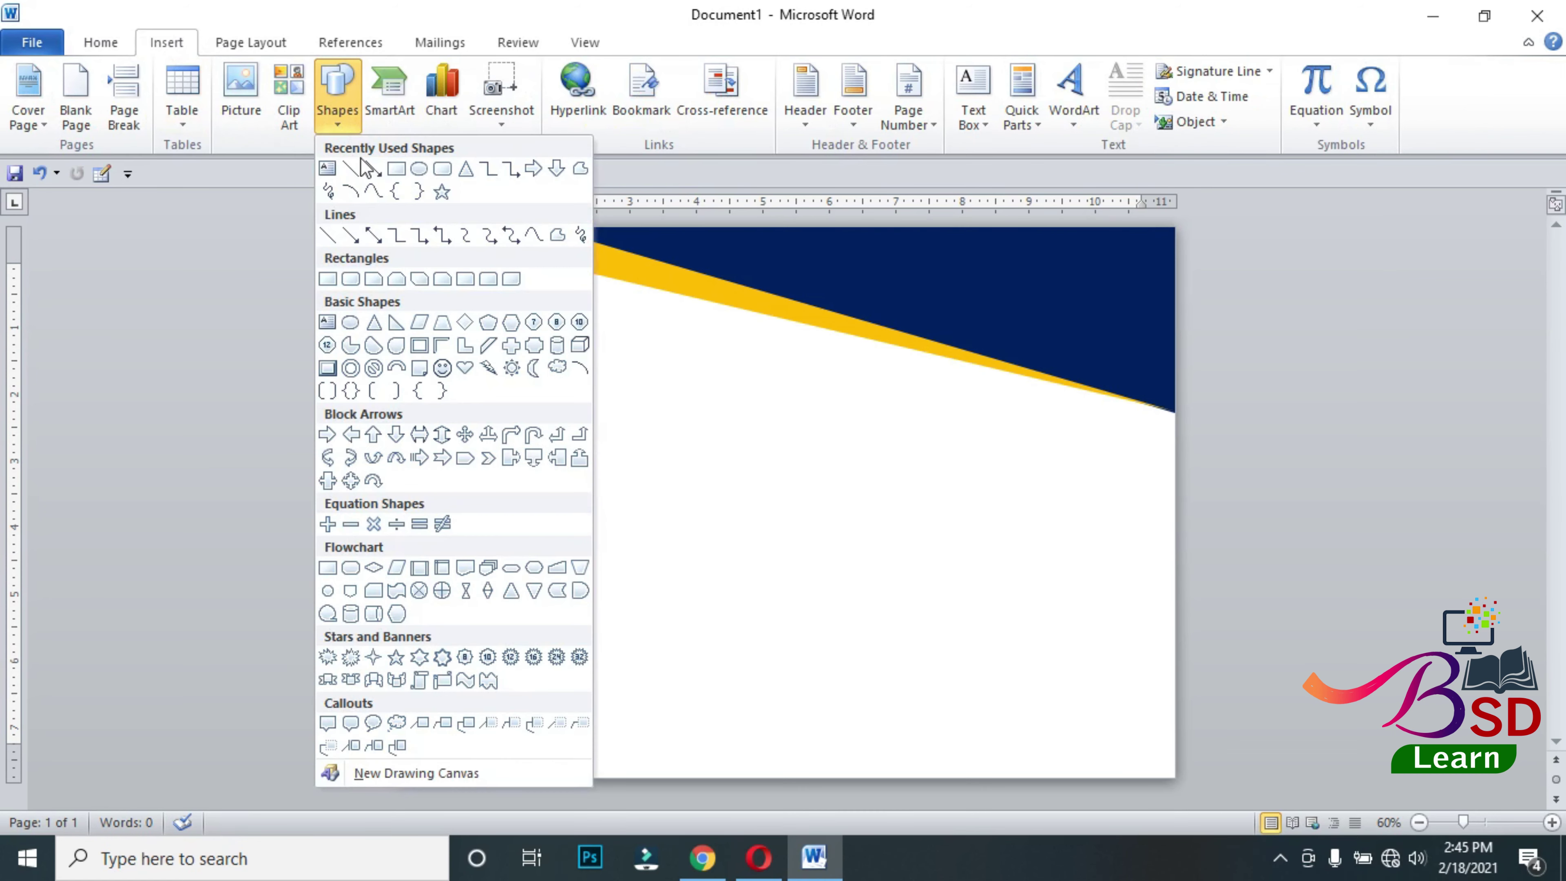
{"action": "left_click", "coordinate": [579, 169]}
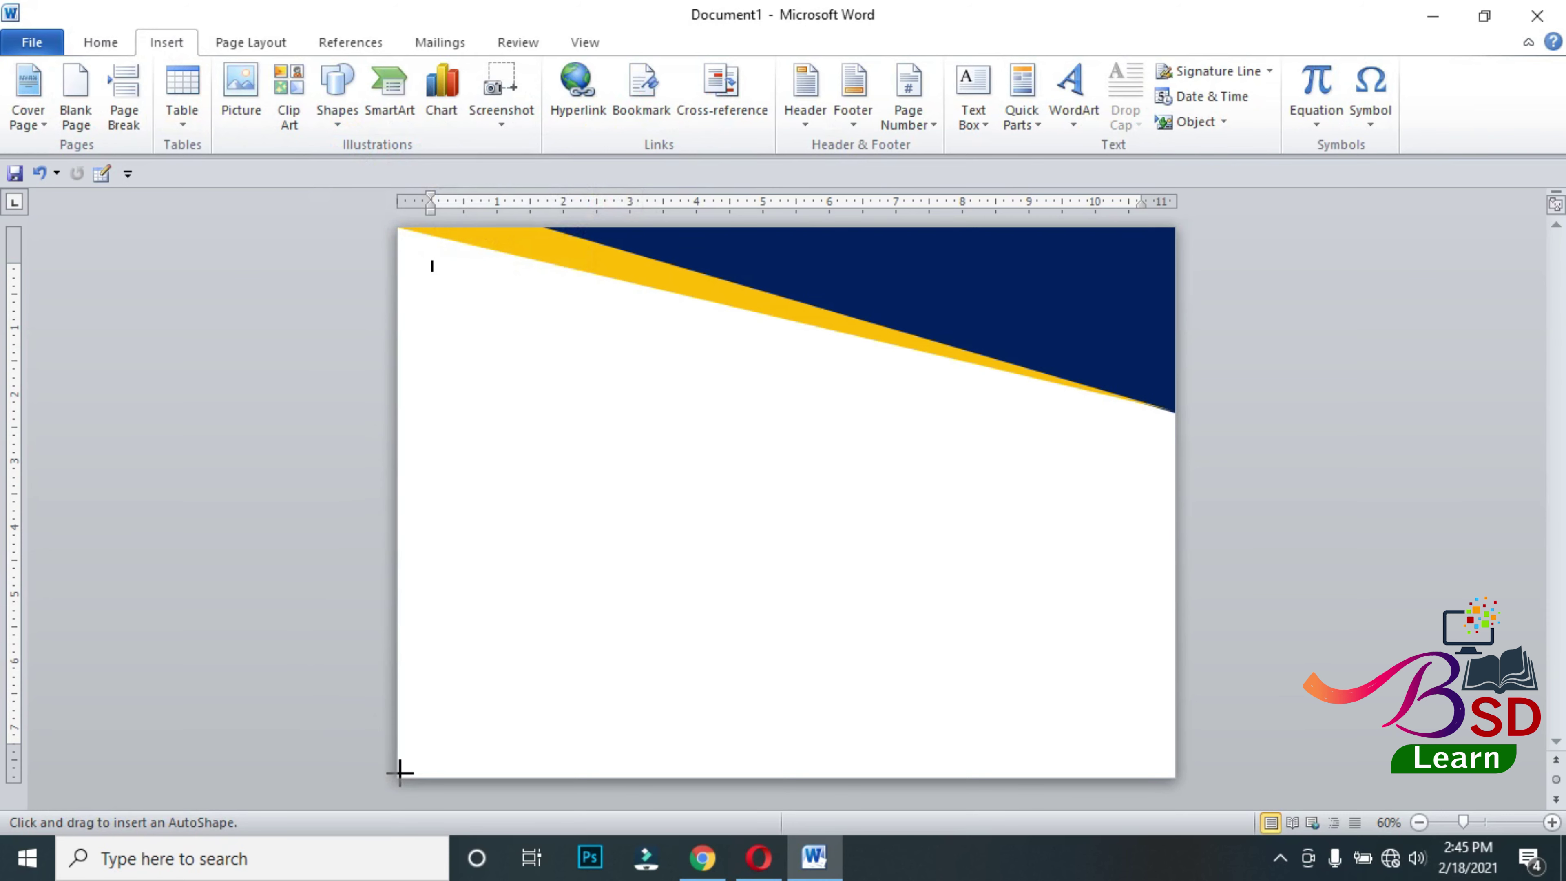
{"action": "scroll", "coordinate": [400, 772], "scroll_direction": "up", "scroll_amount": 8, "text": "ctrl"}
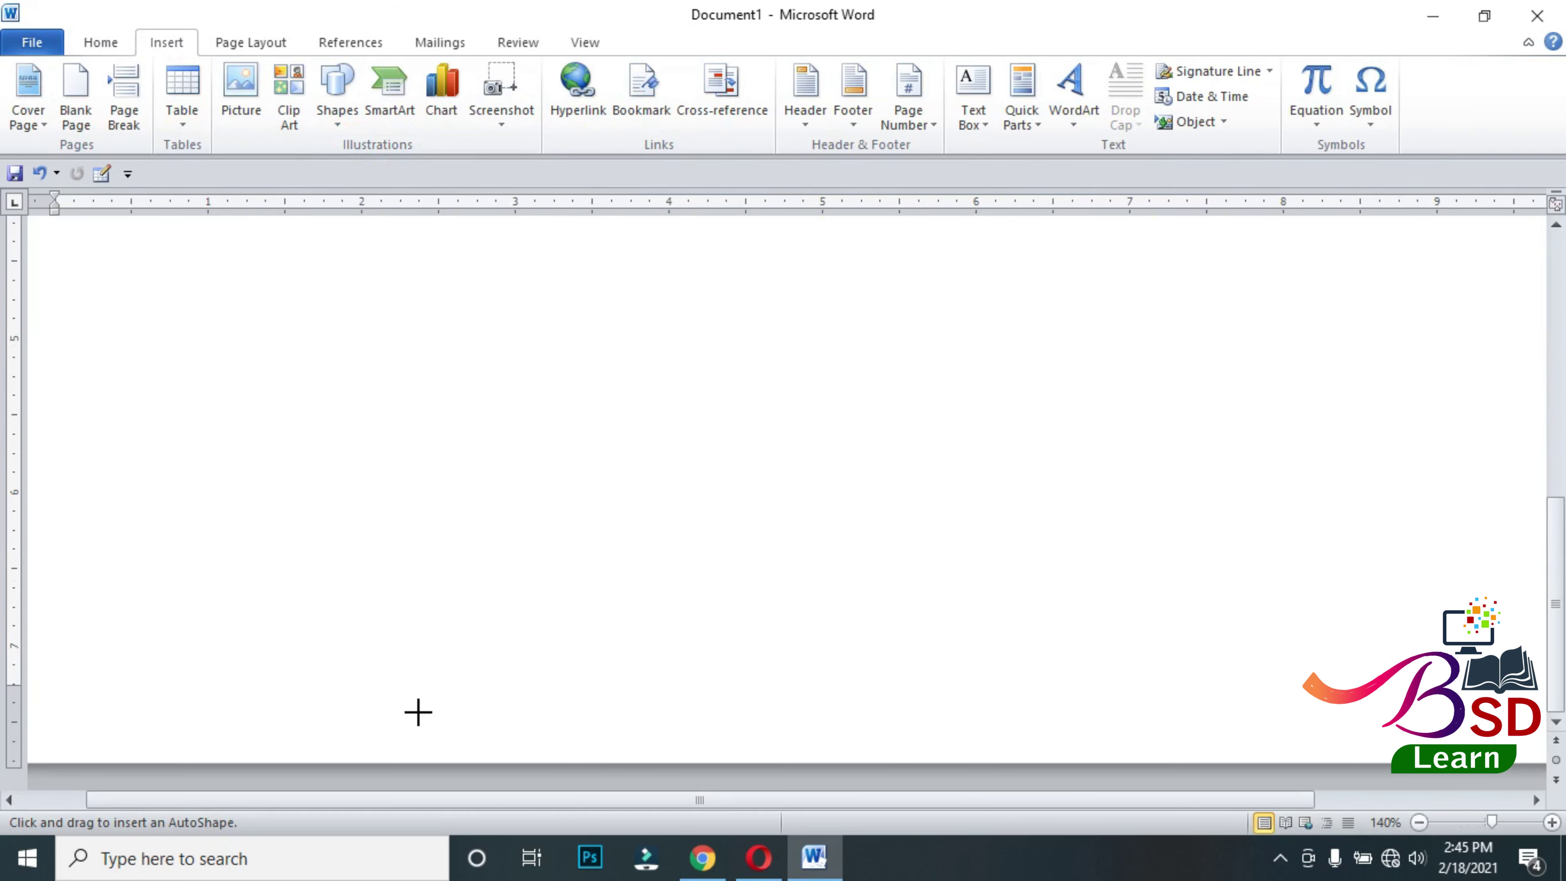
{"action": "left_click_drag", "start_coordinate": [699, 800], "coordinate": [486, 801]}
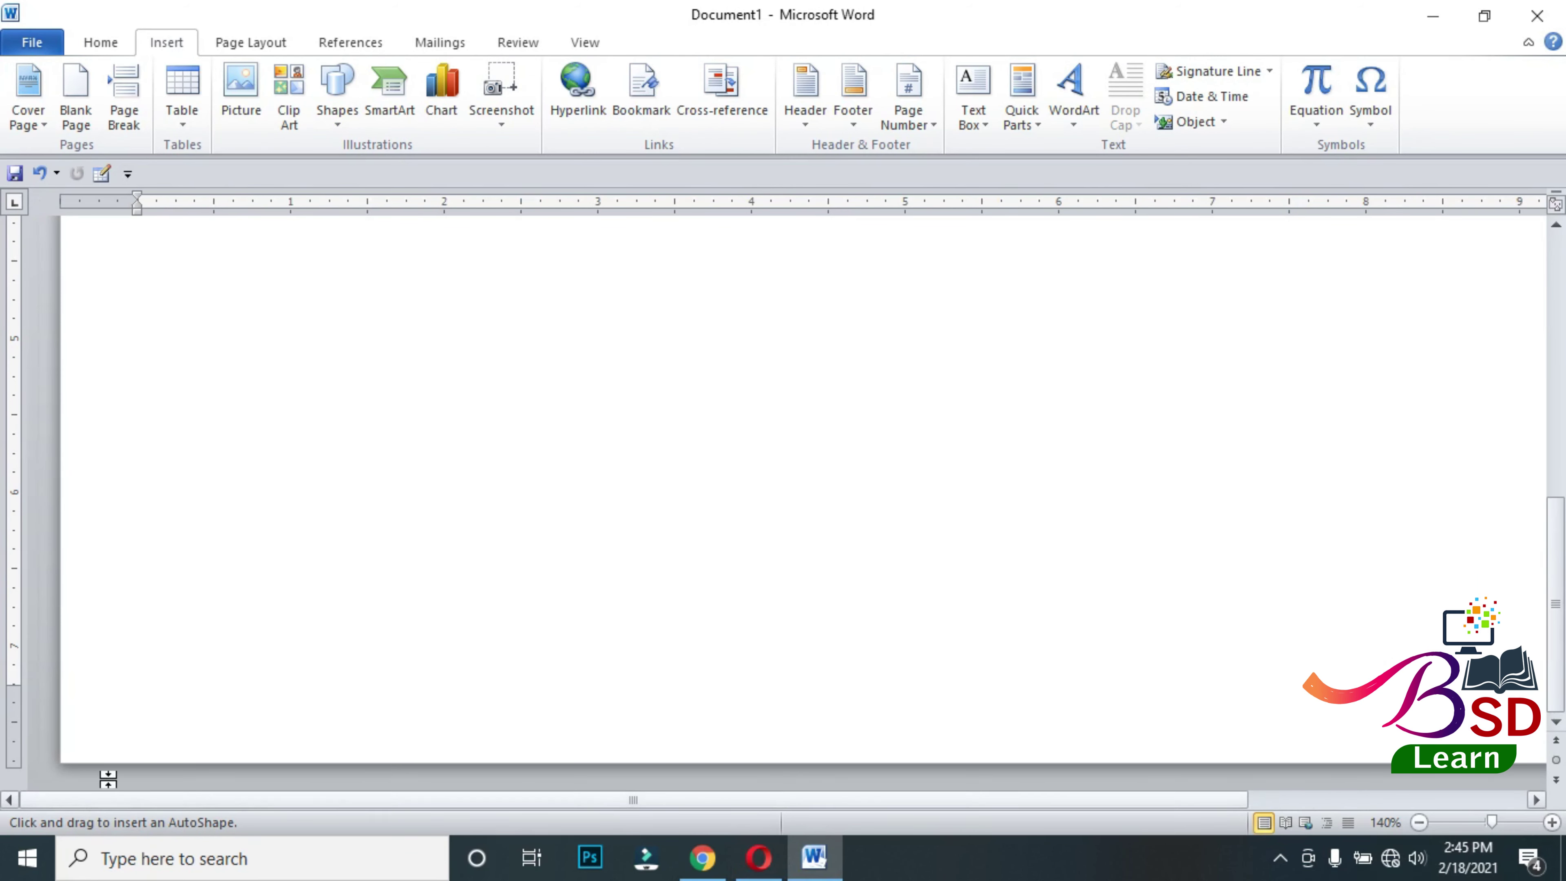
{"action": "mouse_move", "coordinate": [60, 760]}
{"action": "left_mouse_down"}
{"action": "mouse_move", "coordinate": [59, 484]}
{"action": "mouse_move", "coordinate": [904, 758]}
{"action": "left_mouse_up"}
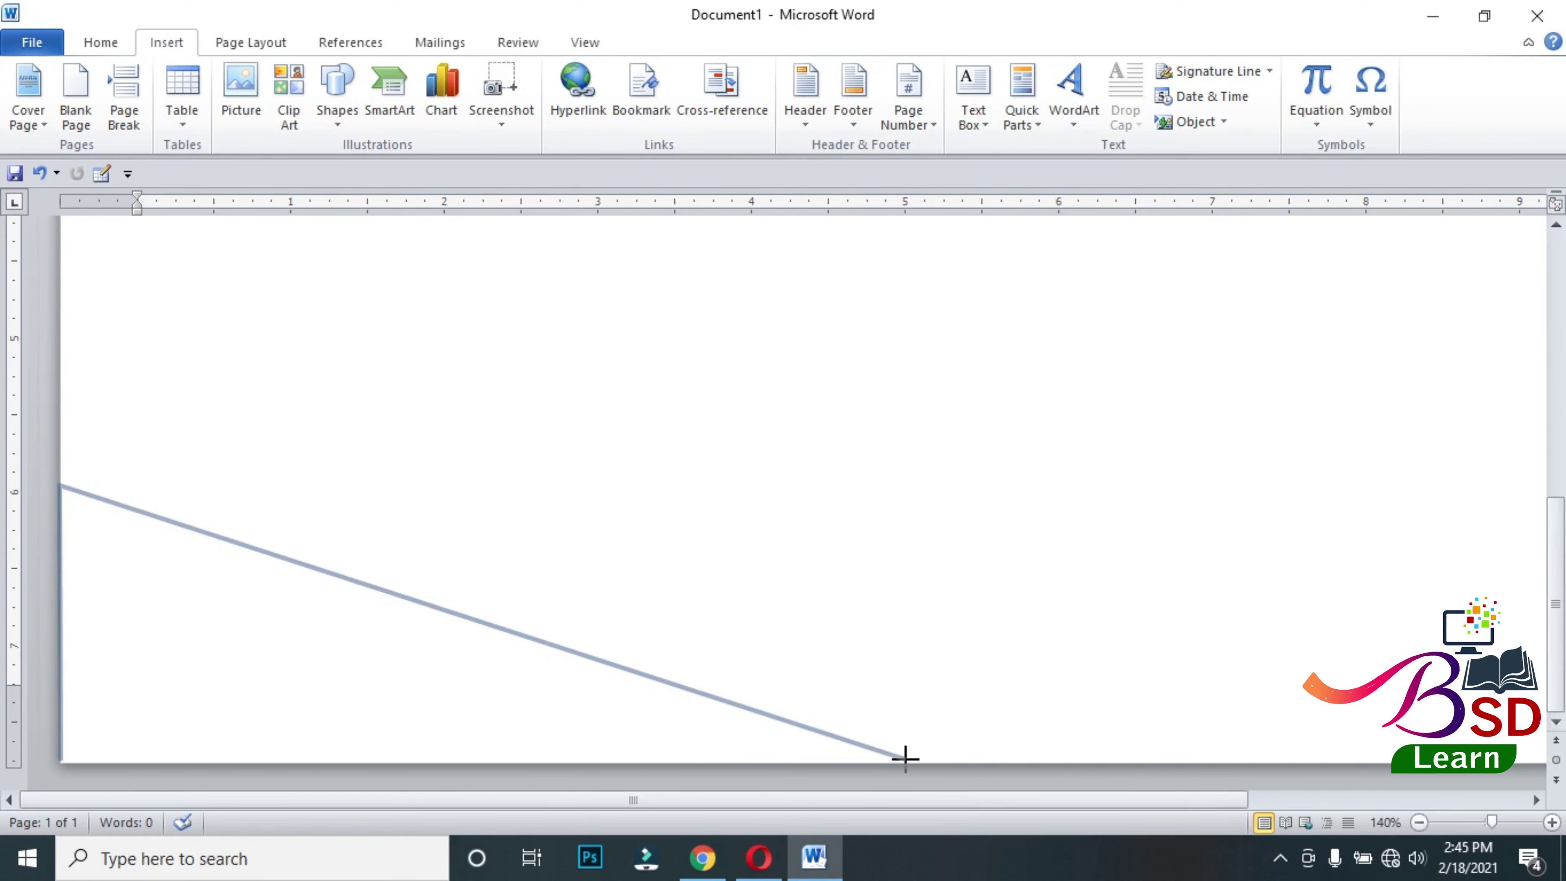
{"action": "left_click", "coordinate": [858, 762]}
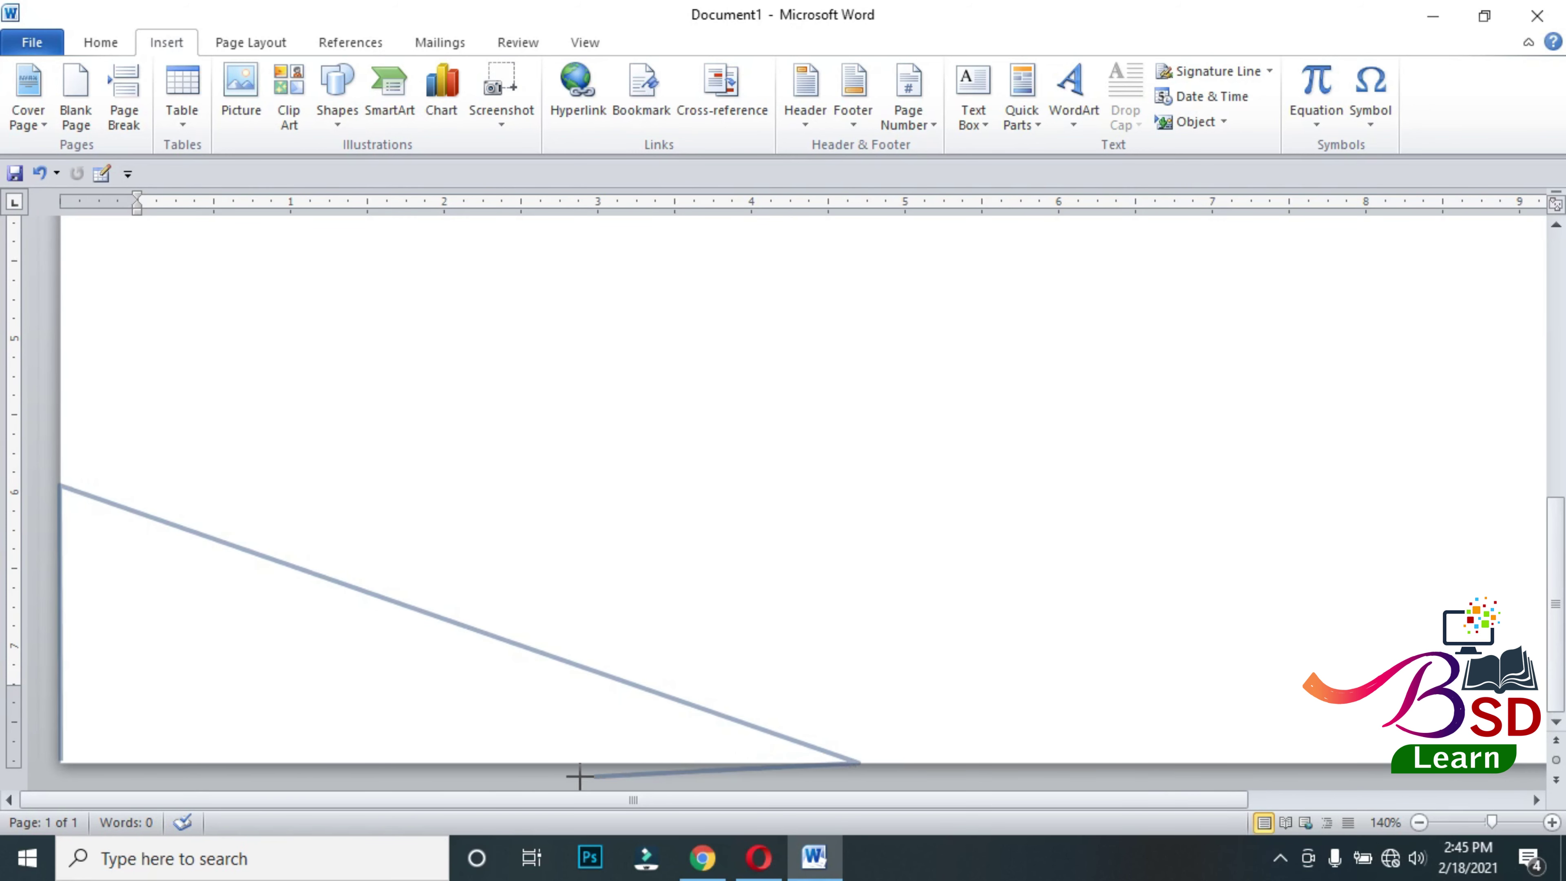
{"action": "double_click", "coordinate": [58, 760]}
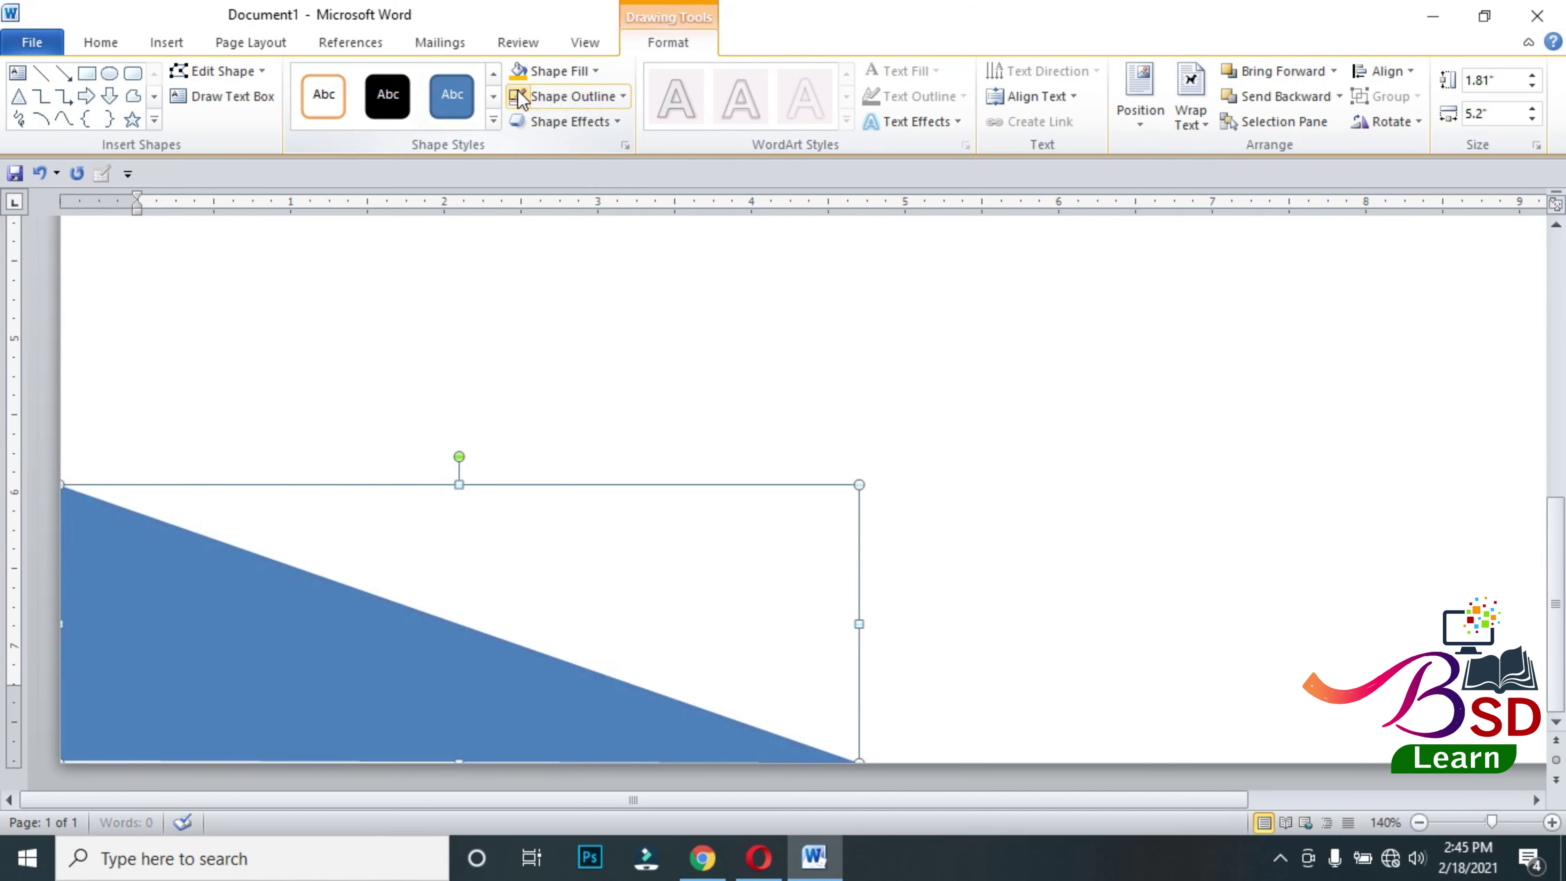
- Fill the bottom-left triangle blue, then recolour it dark navy
{"action": "left_click", "coordinate": [561, 71]}
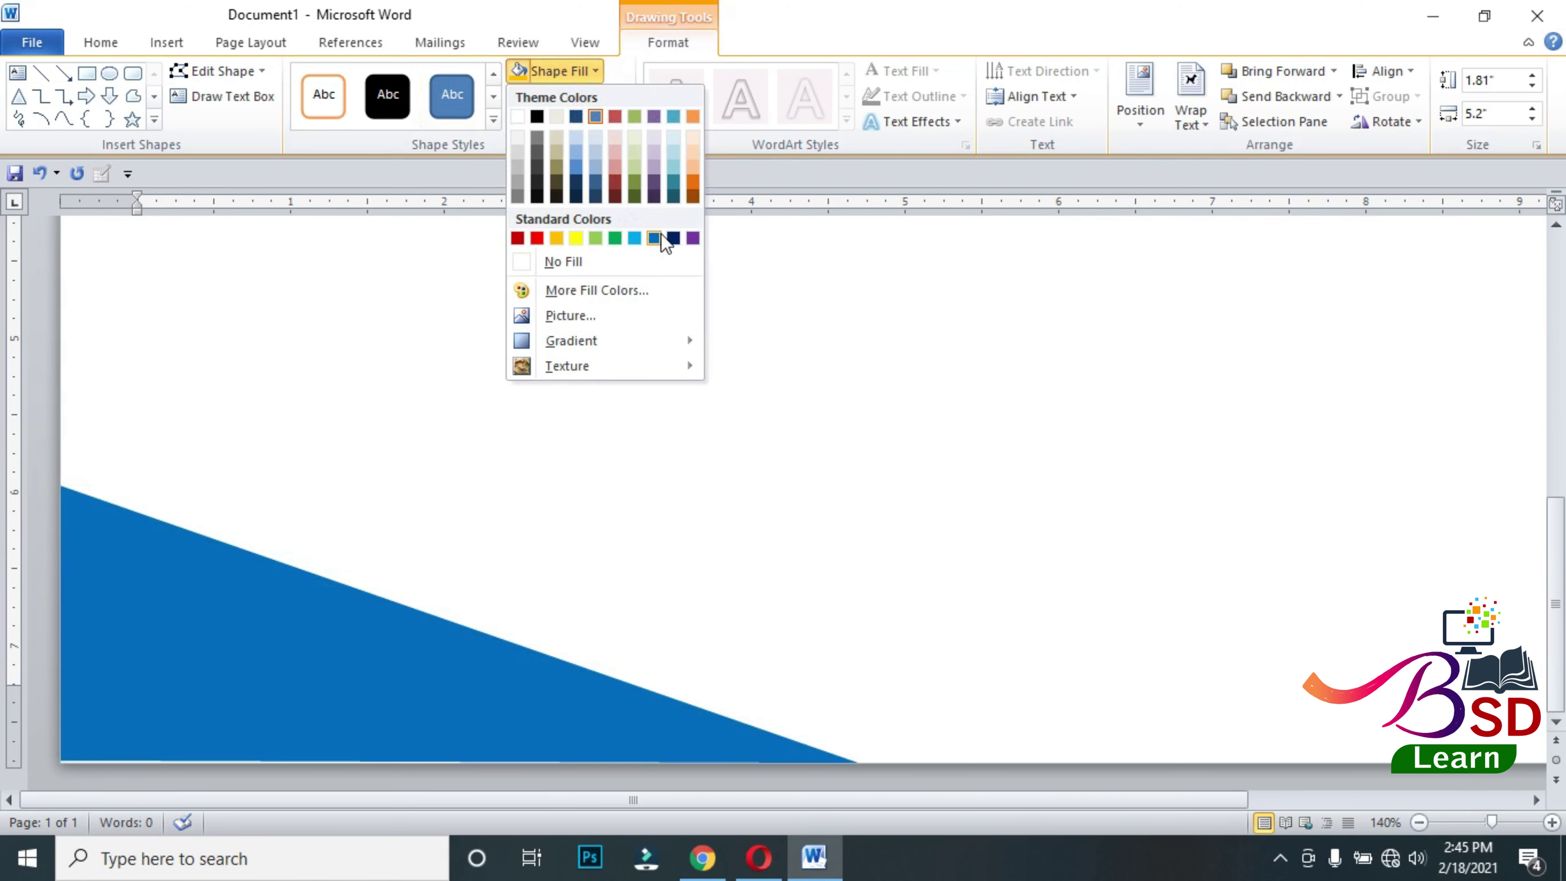
{"action": "left_click", "coordinate": [653, 238]}
{"action": "scroll", "coordinate": [795, 425], "scroll_direction": "down", "scroll_amount": 5}
{"action": "scroll", "coordinate": [807, 434], "scroll_direction": "down", "scroll_amount": 4}
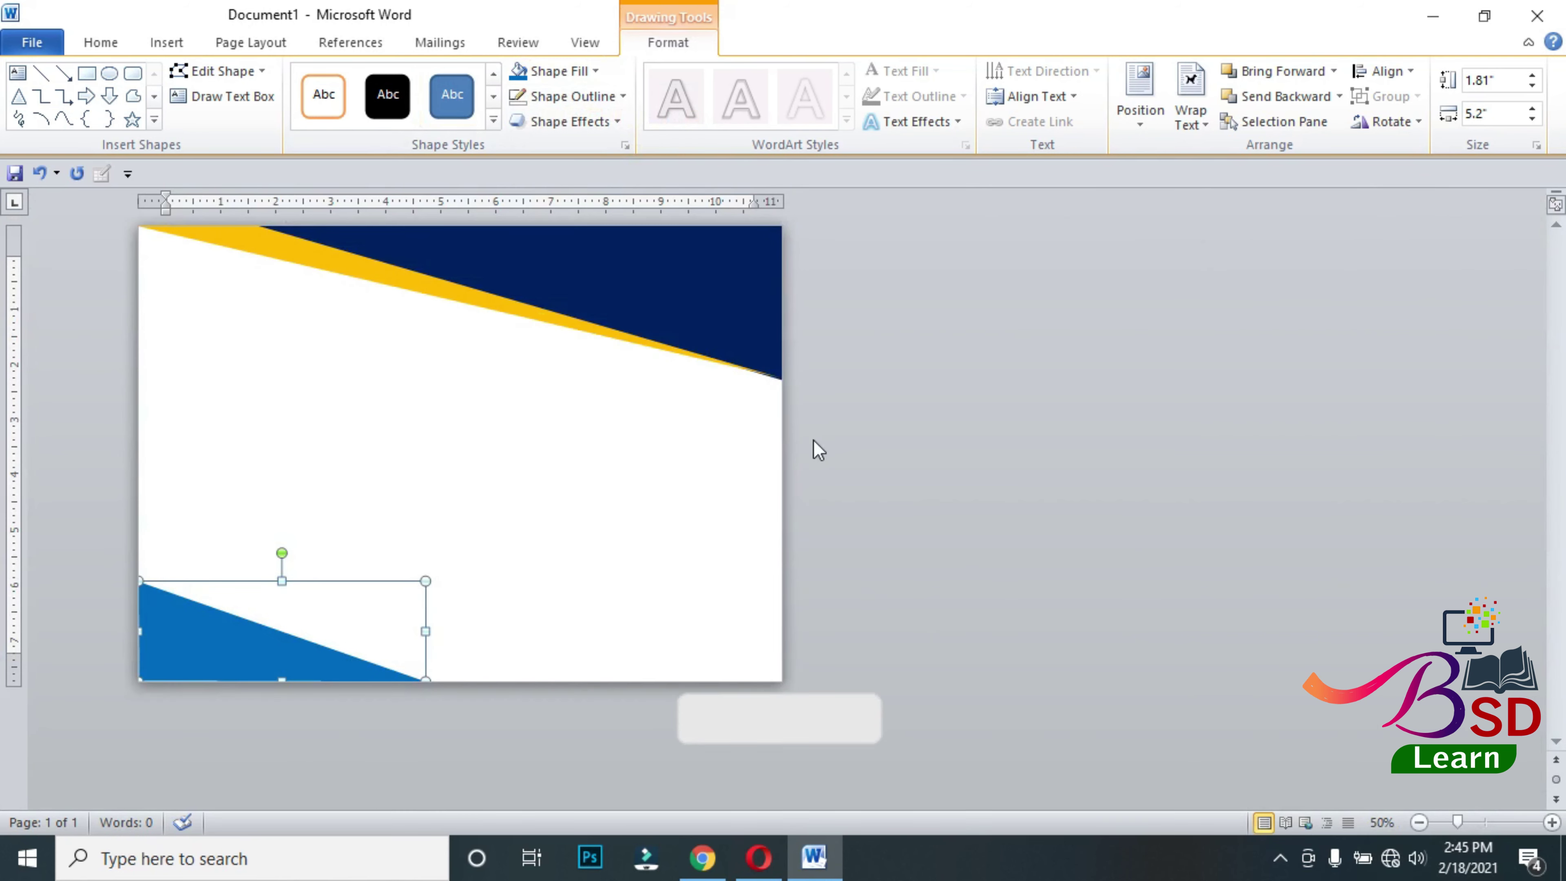
{"action": "left_click", "coordinate": [271, 651]}
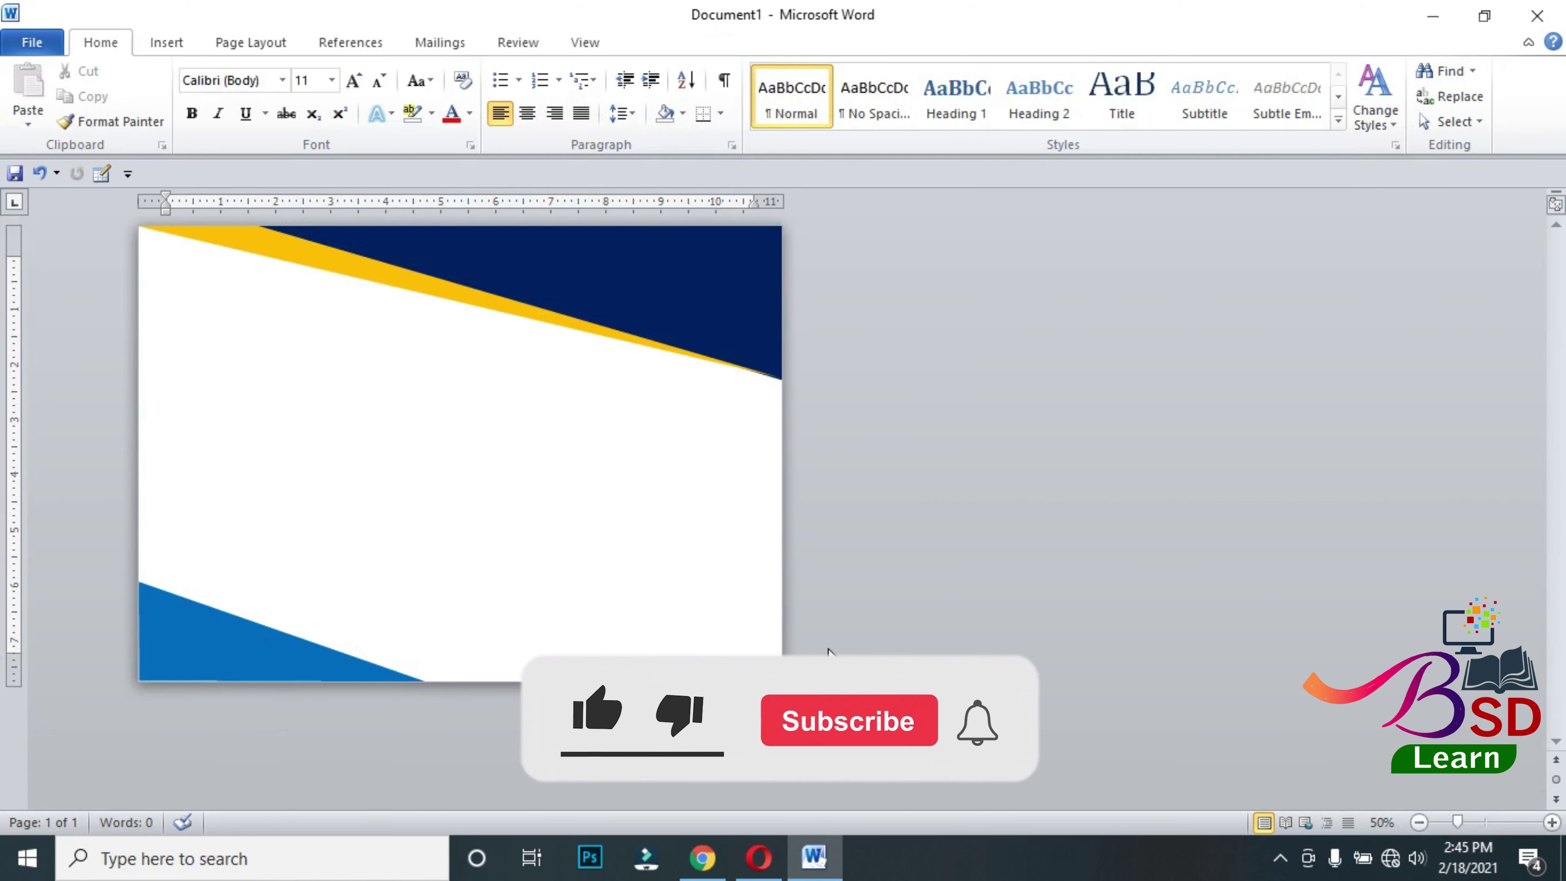
{"action": "left_click", "coordinate": [288, 655]}
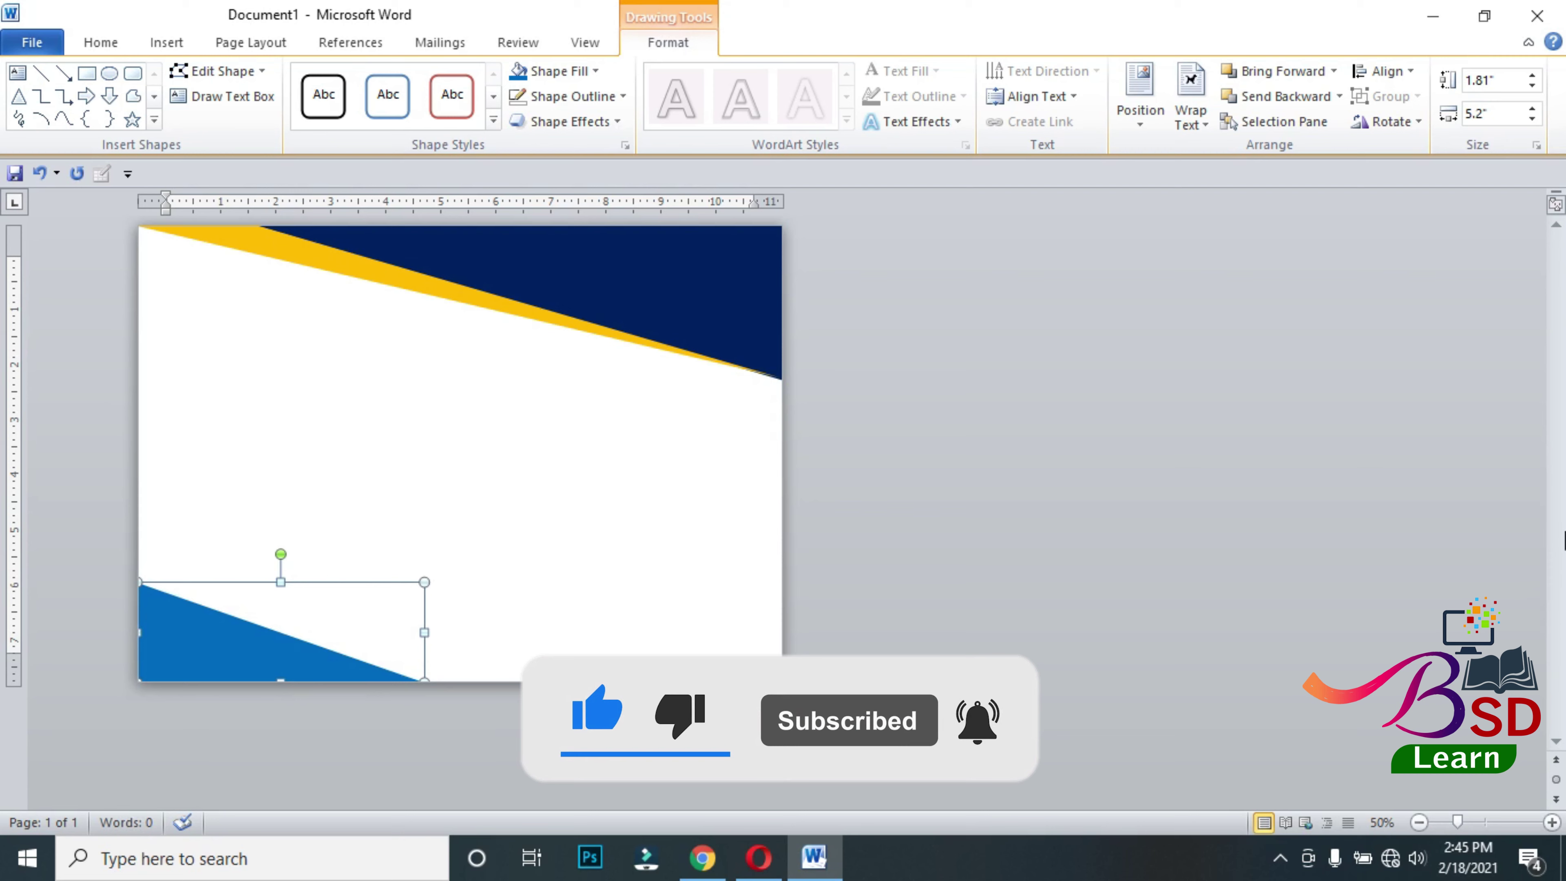
{"action": "left_click", "coordinate": [583, 74]}
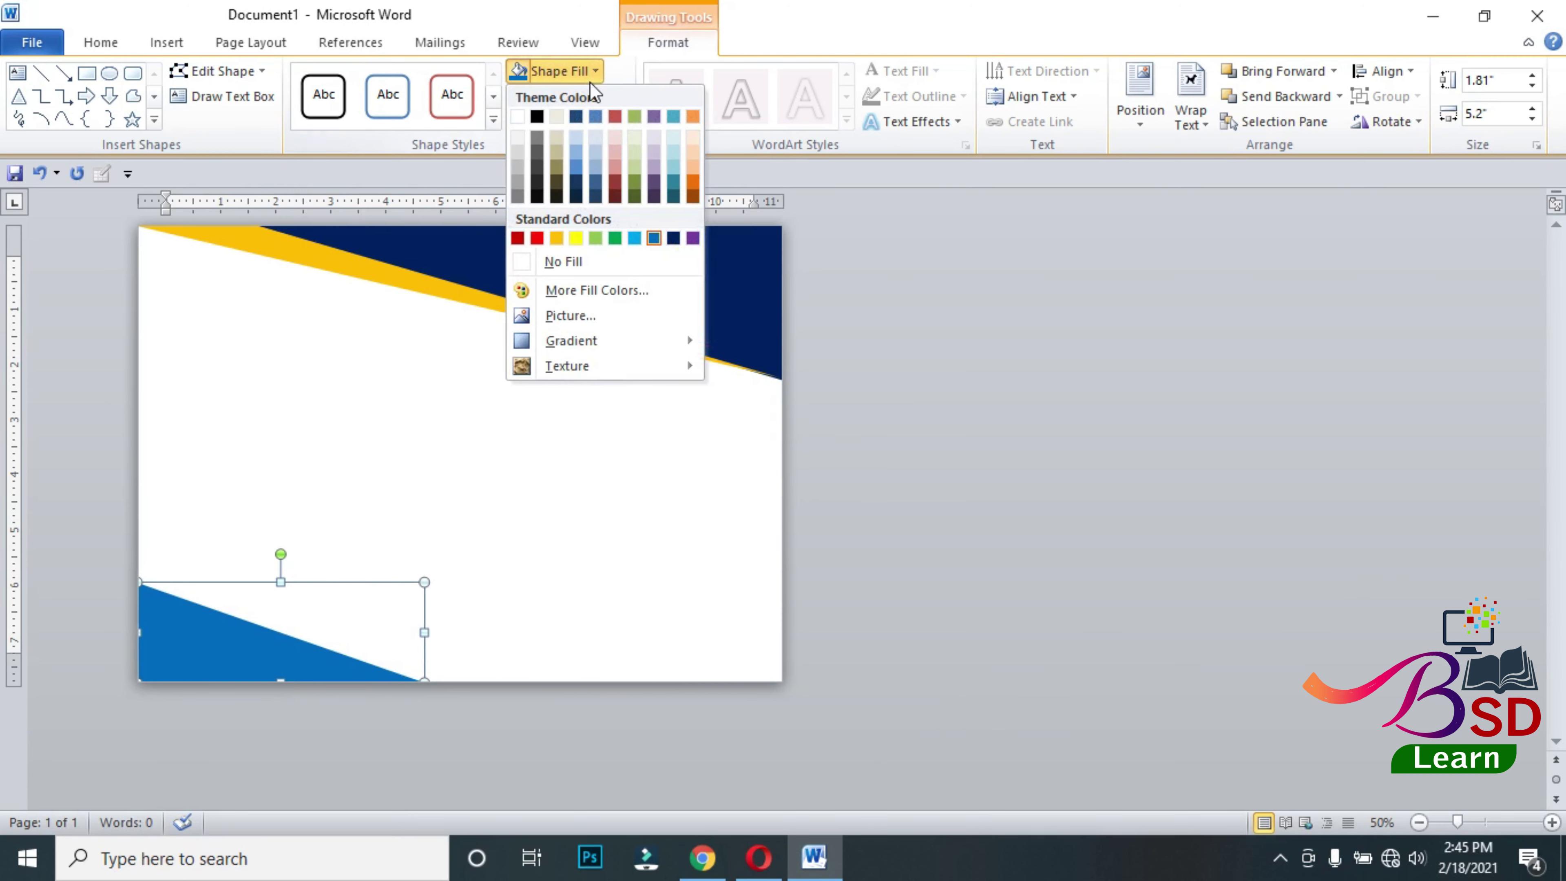
{"action": "left_click", "coordinate": [673, 238]}
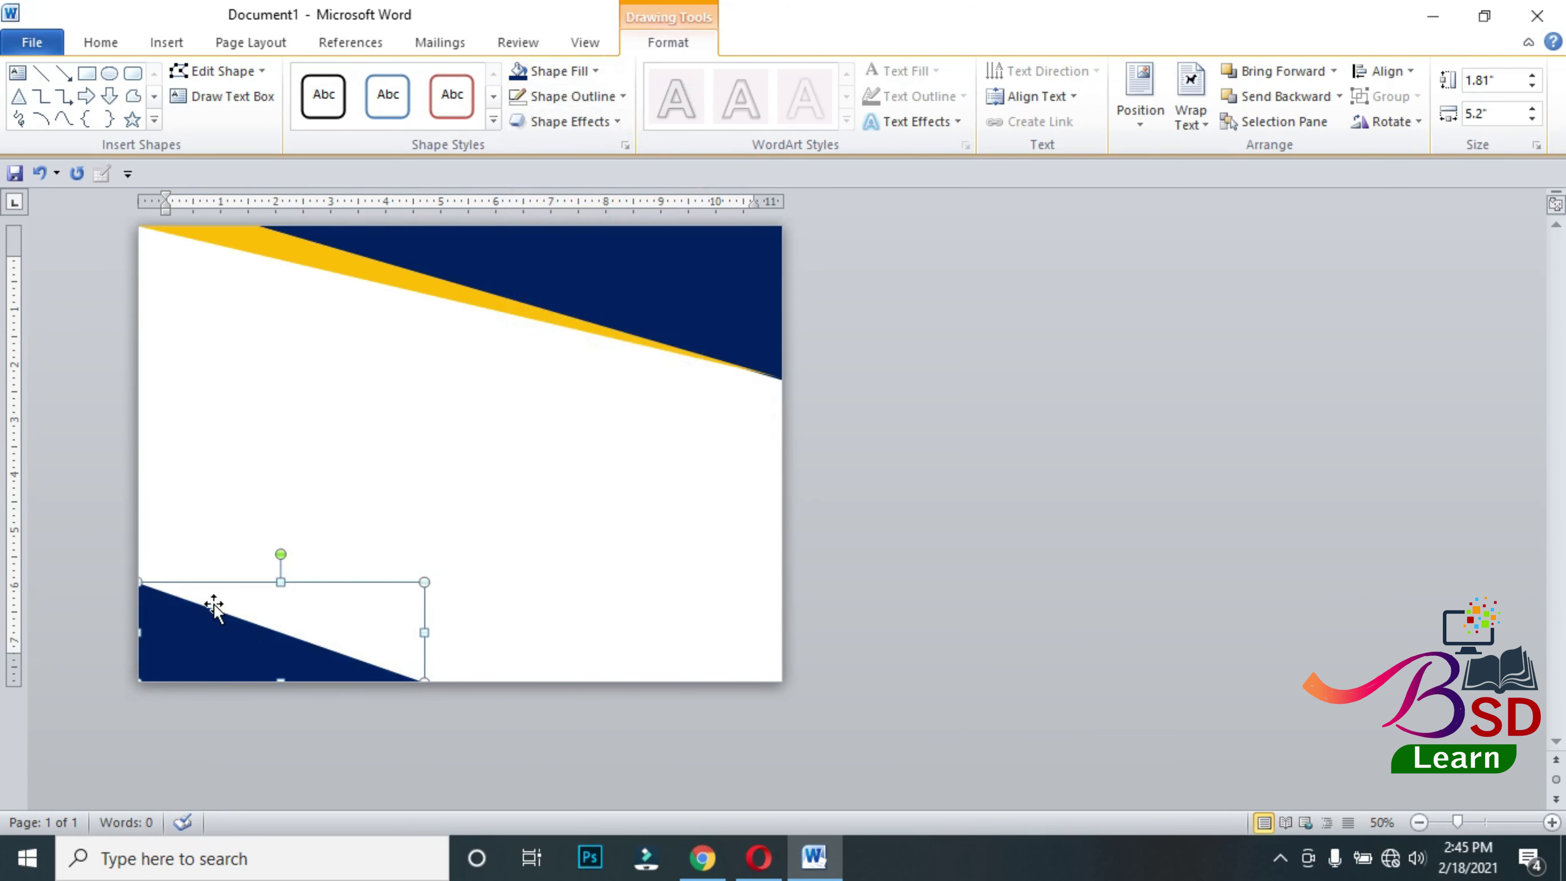
{"action": "left_click", "coordinate": [482, 287]}
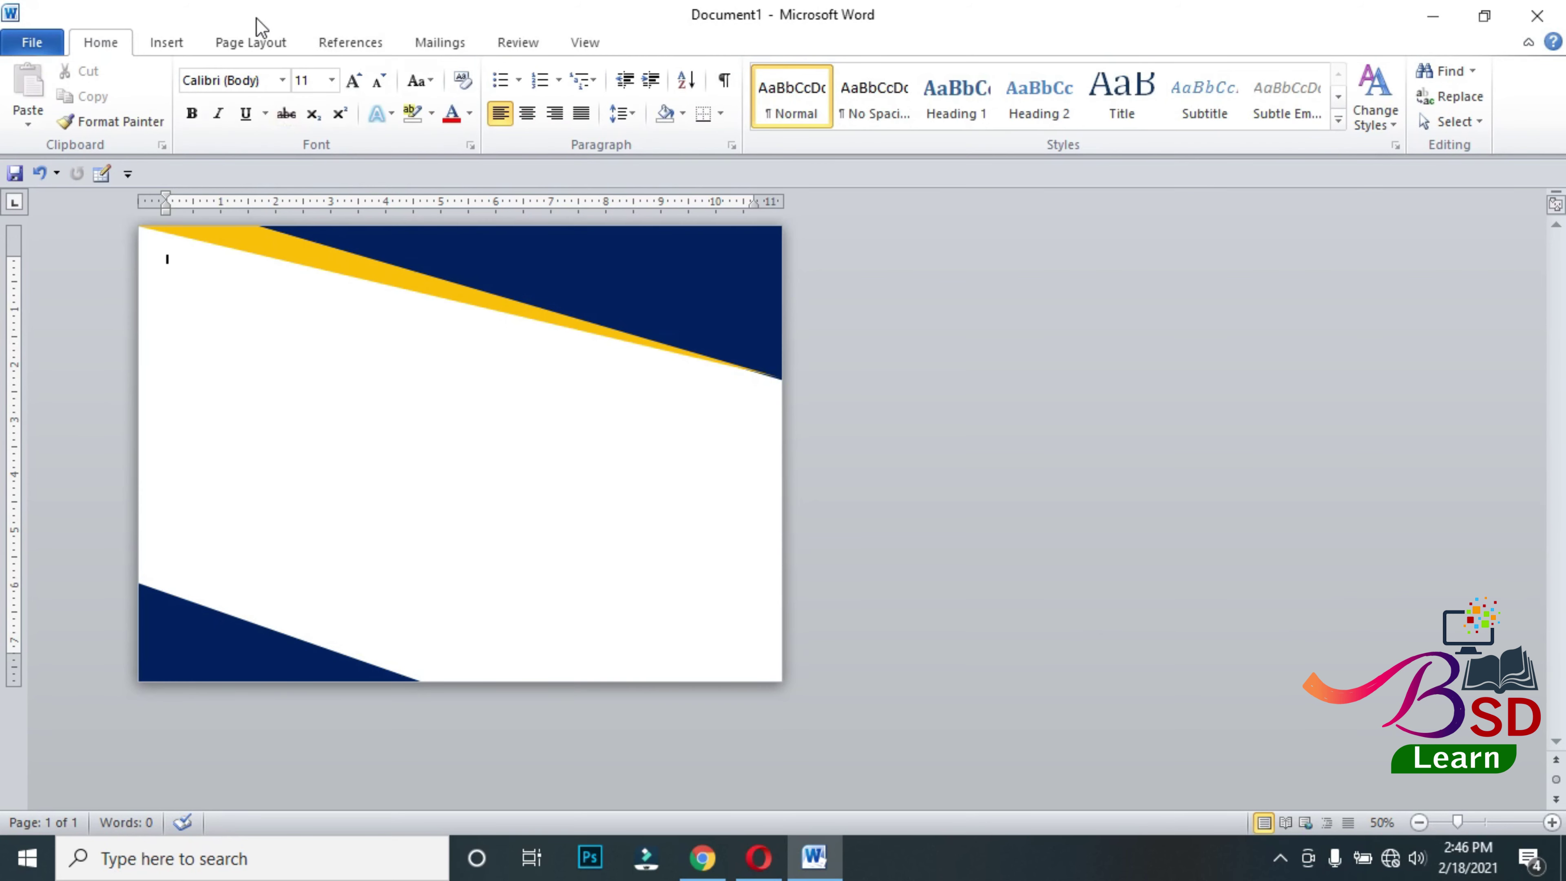
{"action": "left_click", "coordinate": [171, 45]}
{"action": "left_click", "coordinate": [349, 117]}
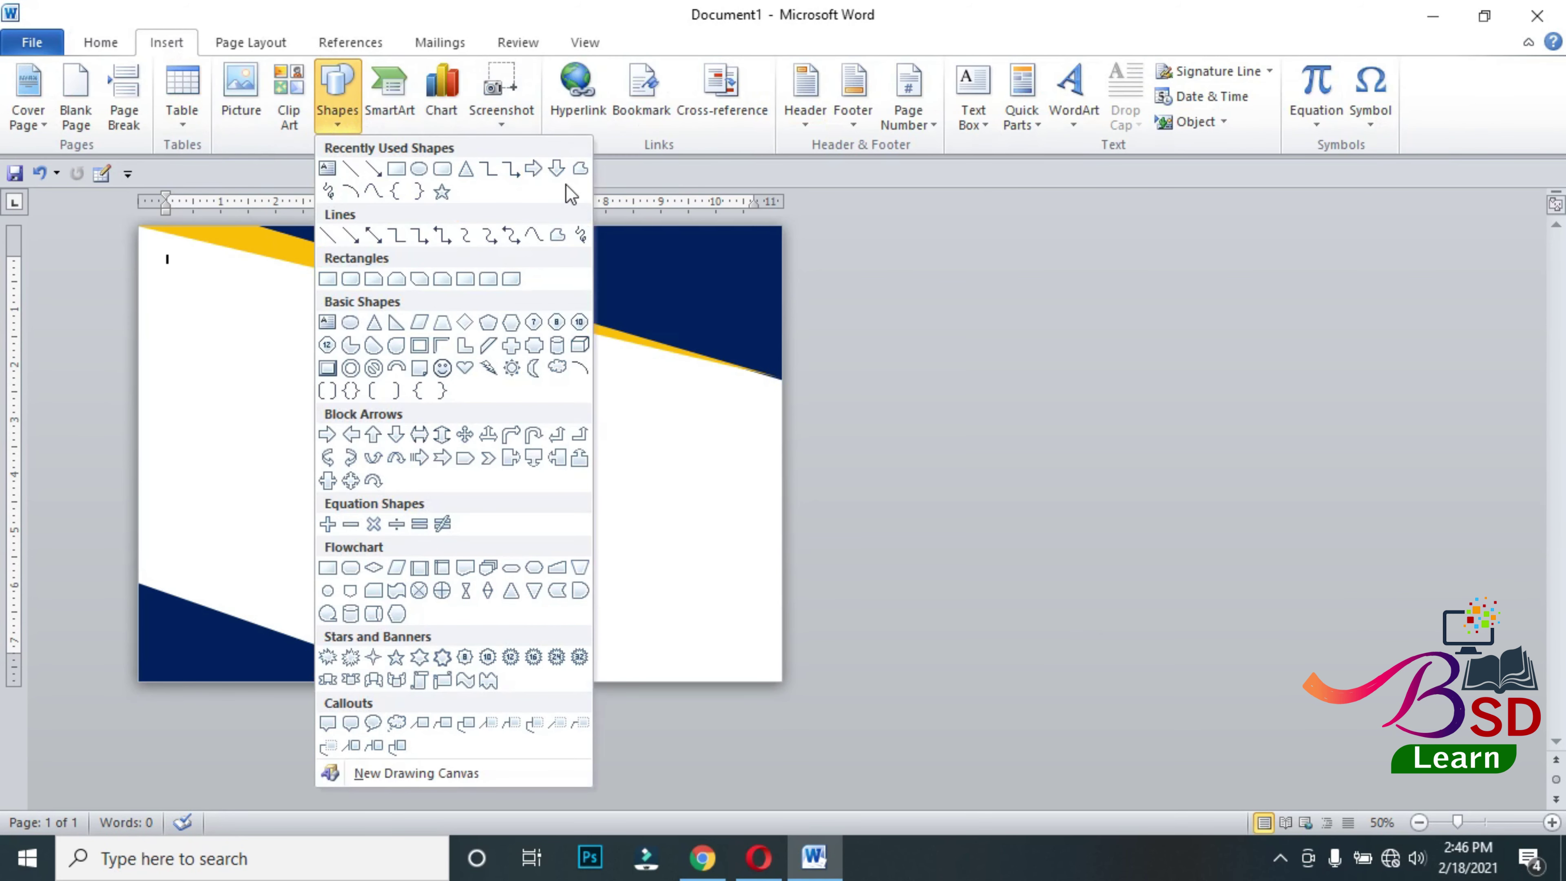
- Draw a taller freeform triangle rising from the navy triangle's corner
{"action": "left_click", "coordinate": [469, 568]}
{"action": "scroll", "coordinate": [252, 693], "scroll_direction": "up", "scroll_amount": 4}
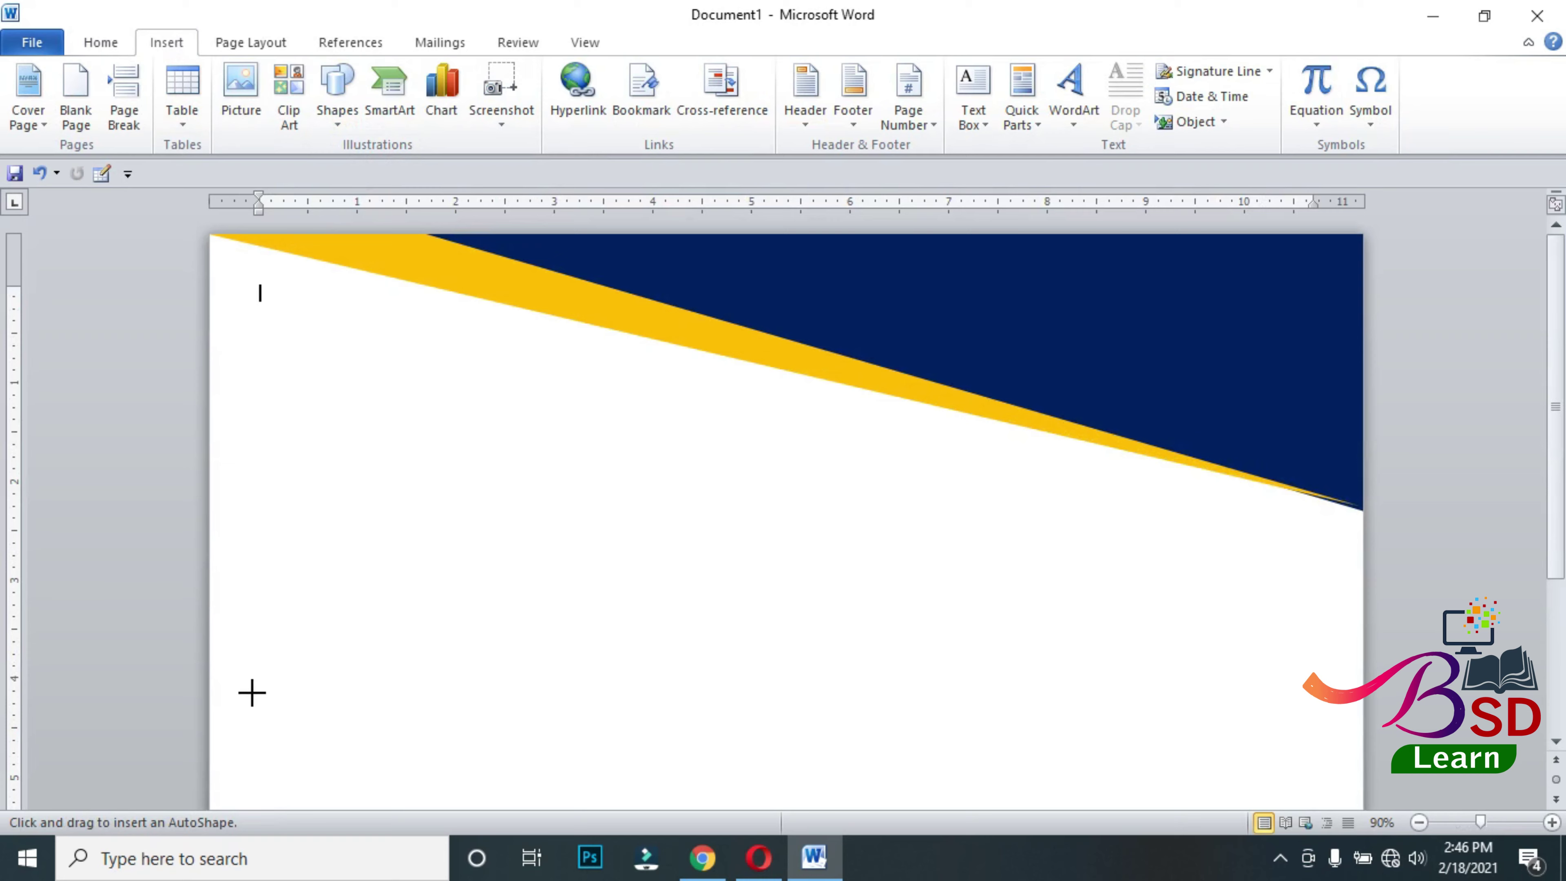
{"action": "scroll", "coordinate": [374, 629], "scroll_direction": "up", "scroll_amount": 3}
{"action": "scroll", "coordinate": [377, 626], "scroll_direction": "down", "scroll_amount": 5}
{"action": "scroll", "coordinate": [195, 665], "scroll_direction": "up", "scroll_amount": 10}
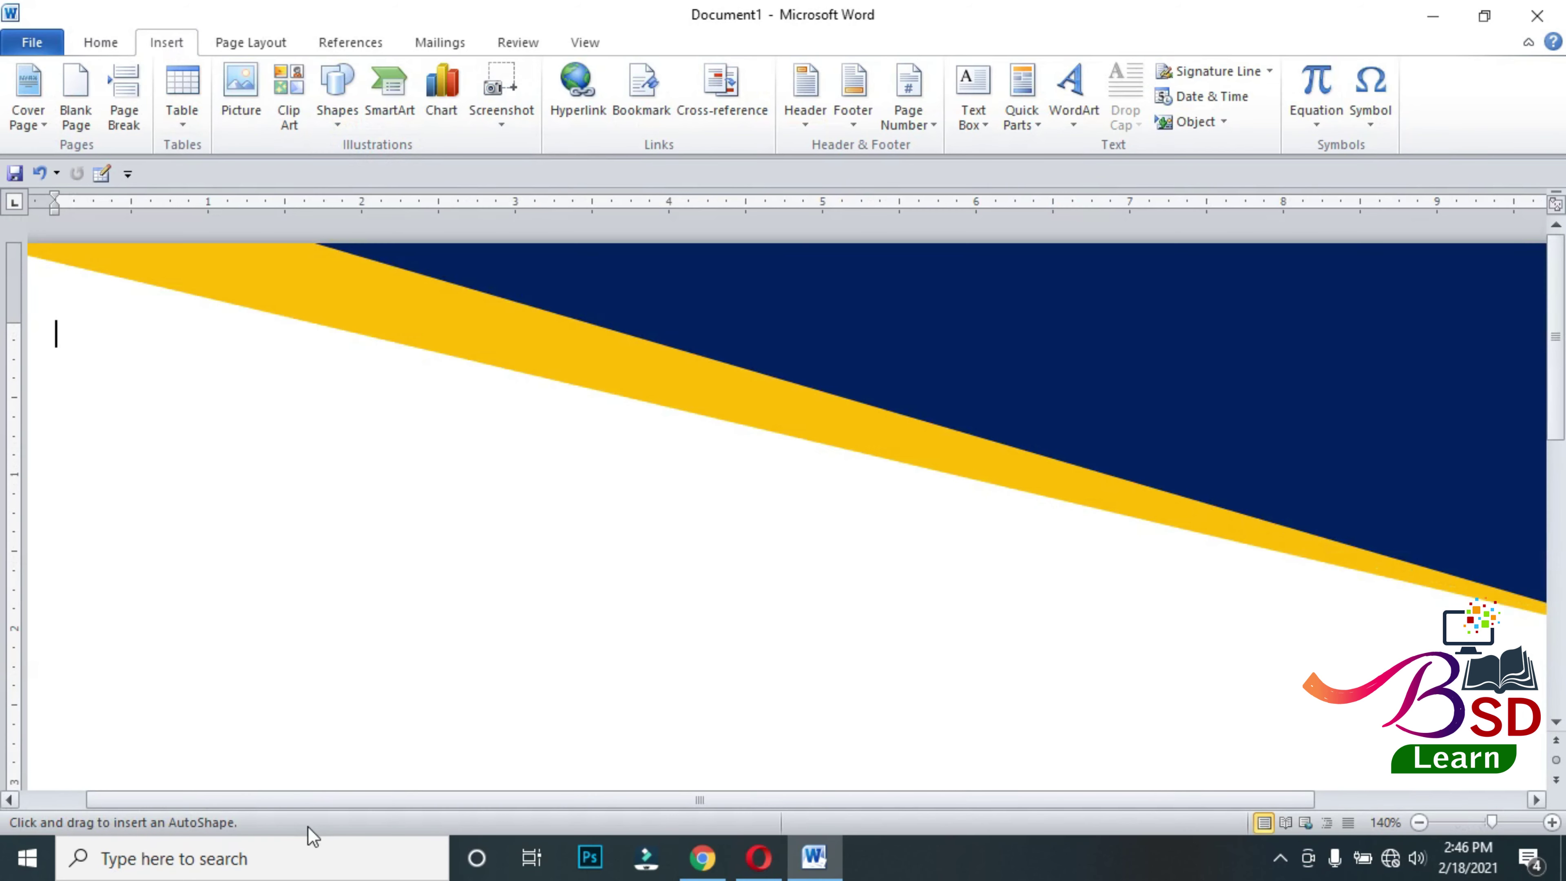
{"action": "scroll", "coordinate": [282, 574], "scroll_direction": "down", "scroll_amount": 3}
{"action": "scroll", "coordinate": [282, 575], "scroll_direction": "down", "scroll_amount": 5}
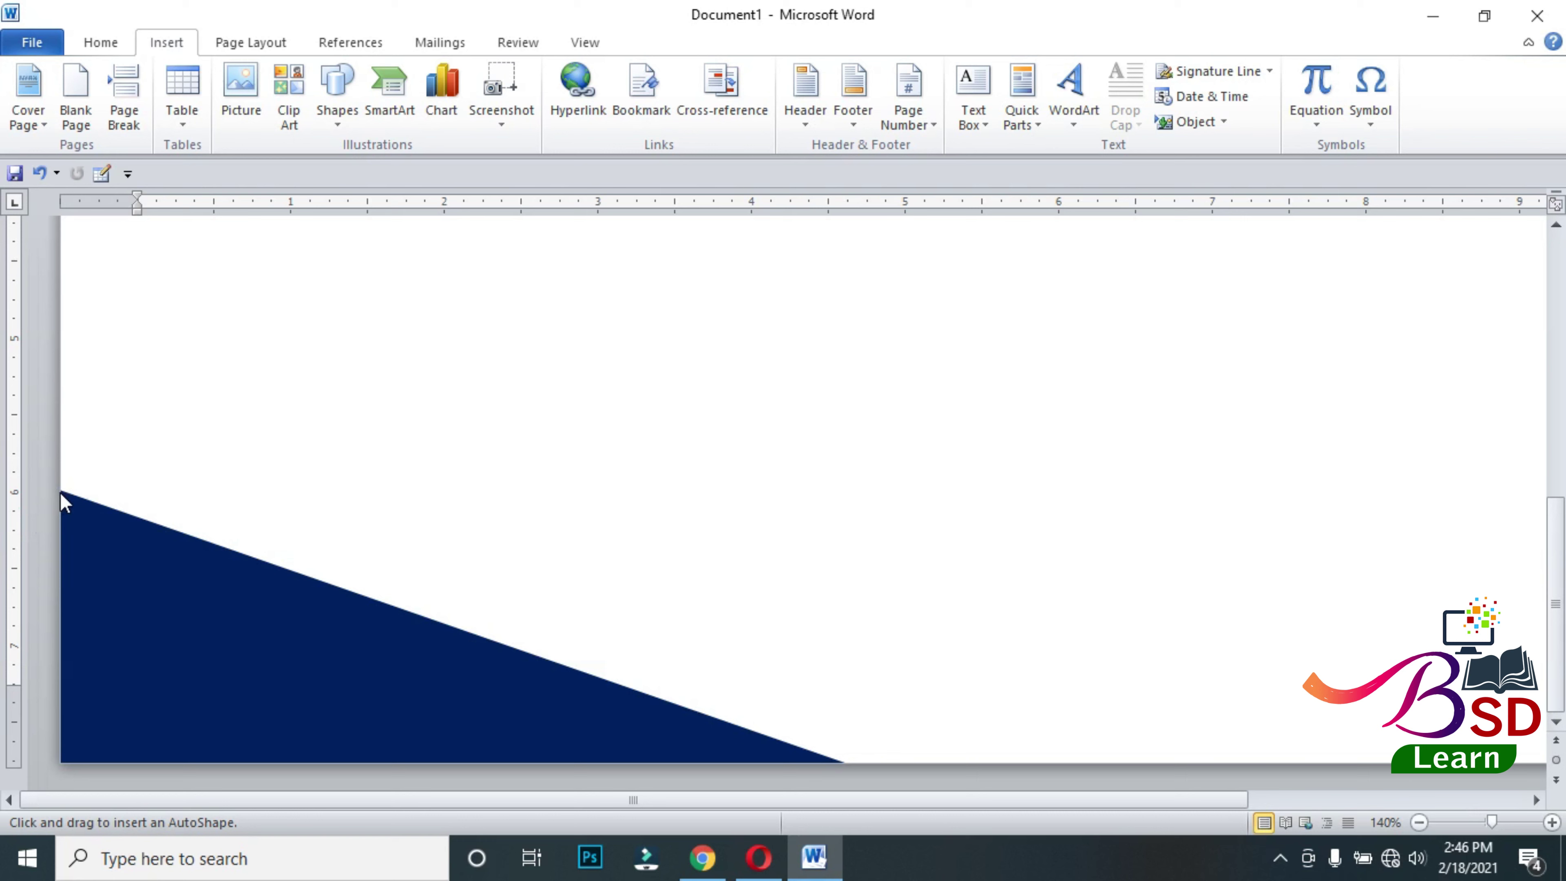
{"action": "left_click_drag", "start_coordinate": [60, 492], "coordinate": [58, 341]}
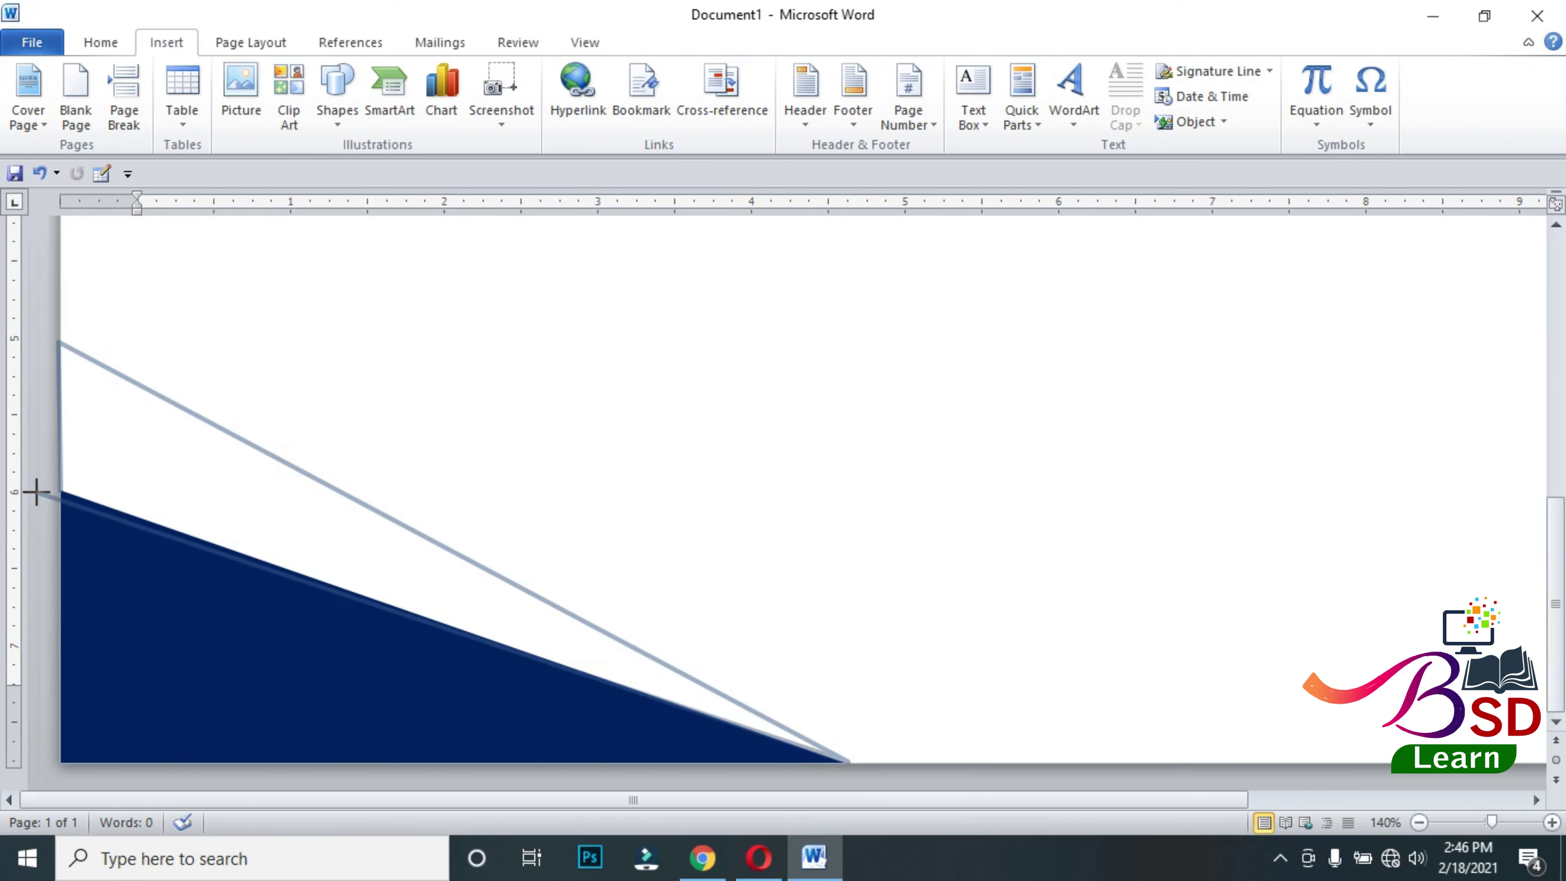
{"action": "double_click", "coordinate": [59, 488]}
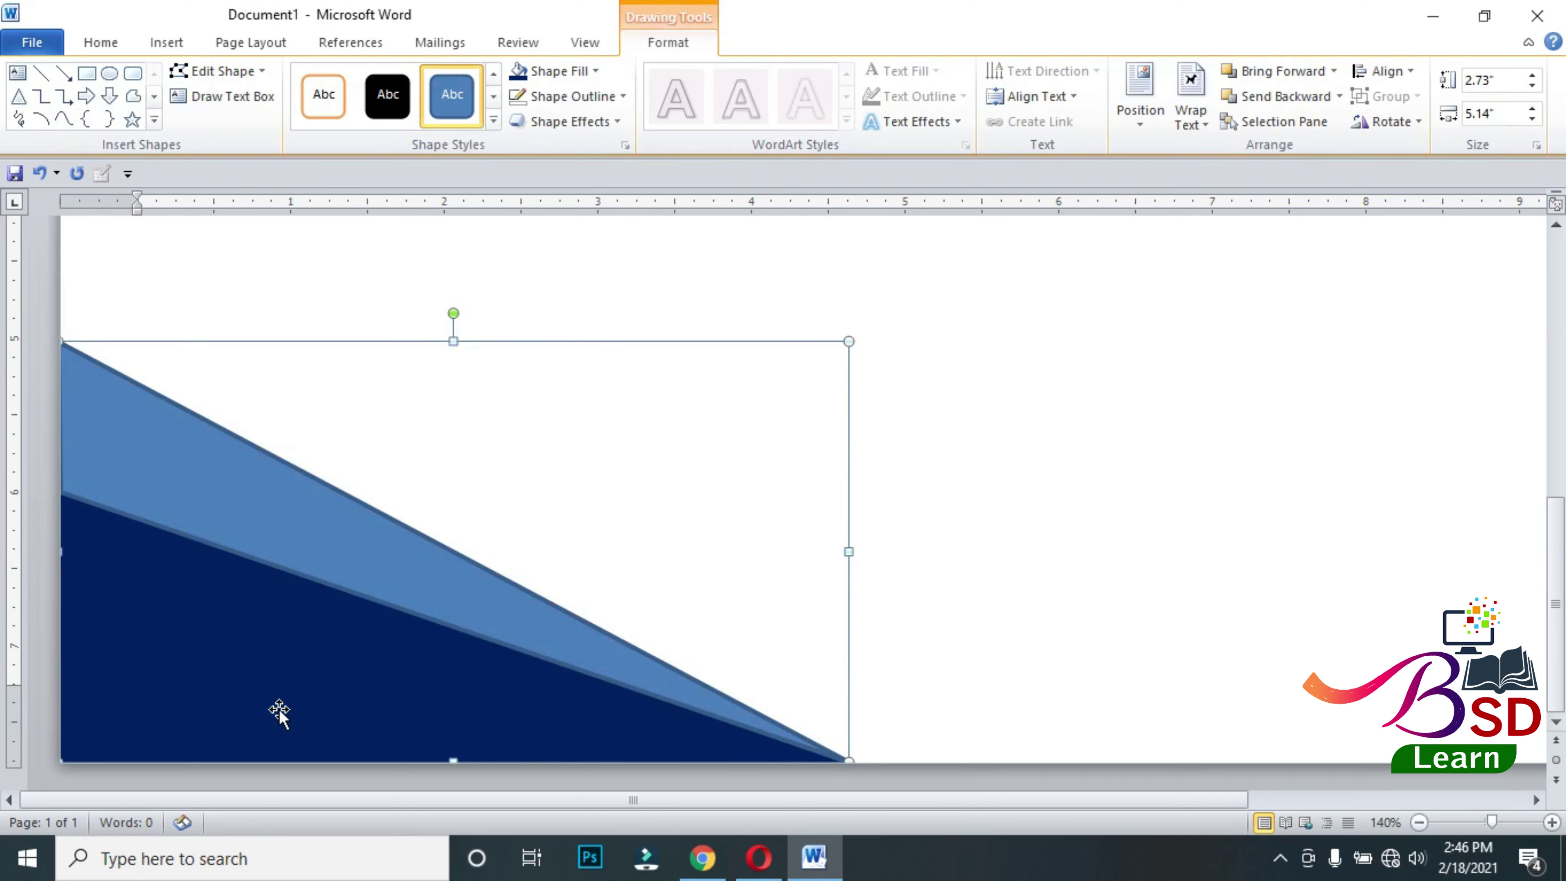
- Fill the new bottom-left triangle gold yellow
{"action": "left_click", "coordinate": [558, 70]}
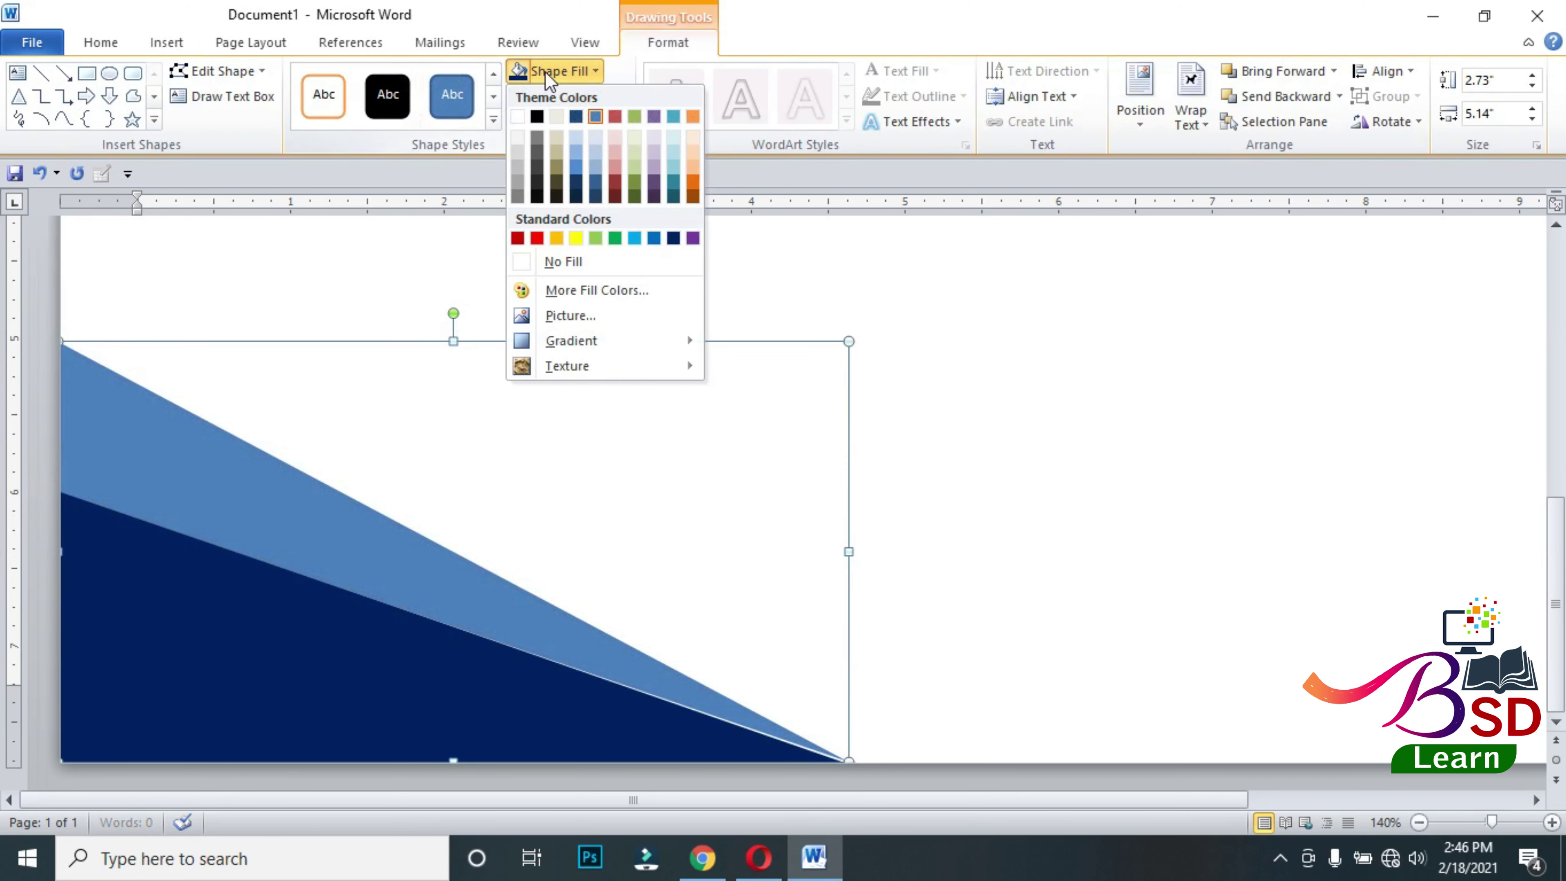
{"action": "left_click", "coordinate": [556, 238]}
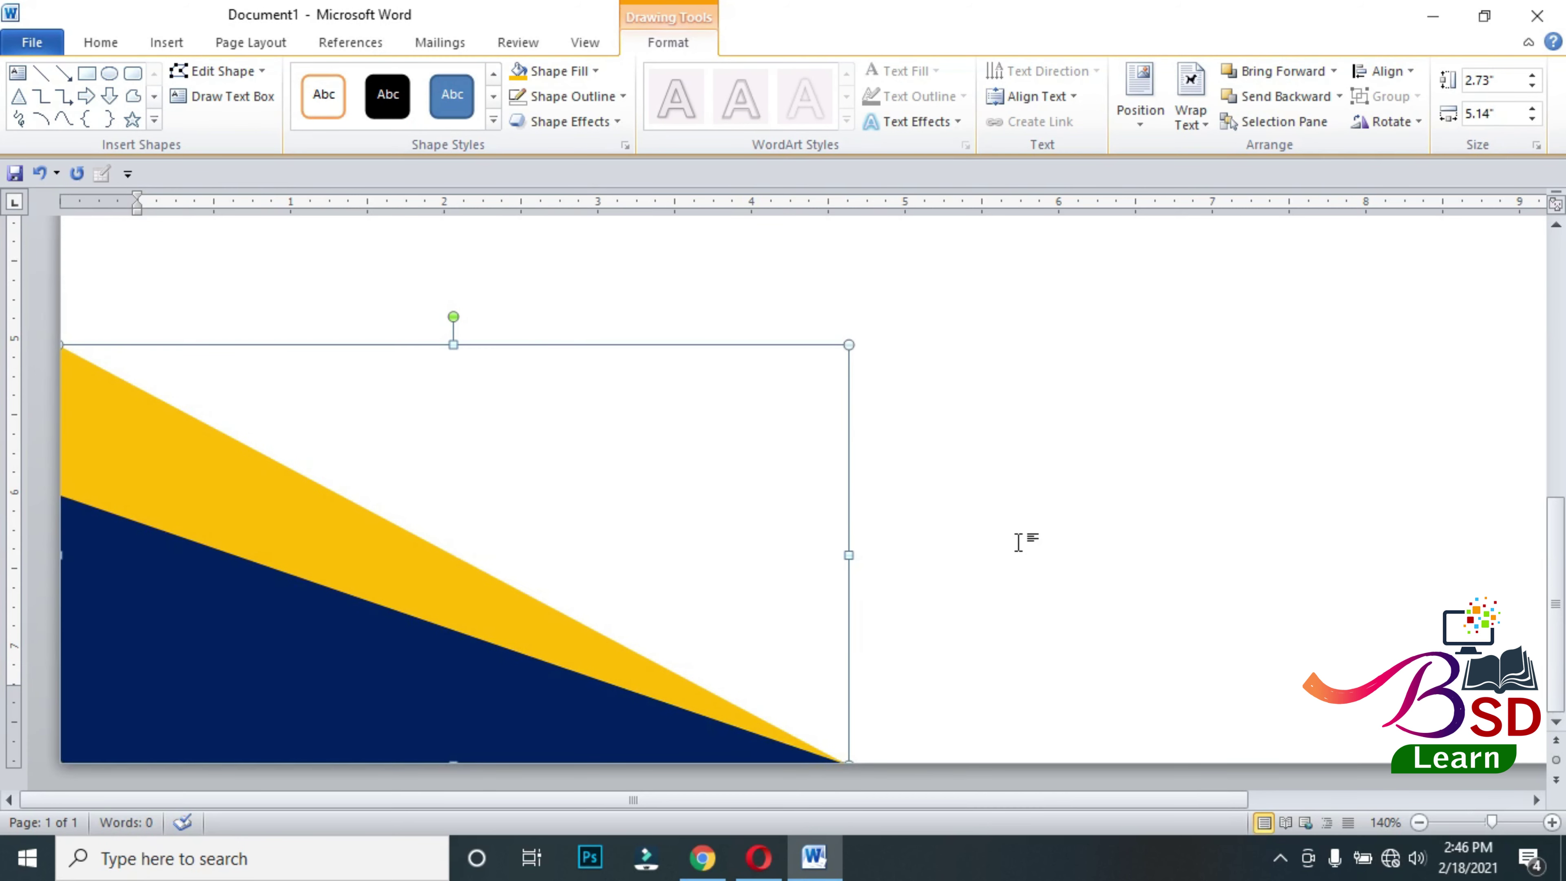
{"action": "scroll", "coordinate": [1018, 542], "scroll_direction": "down", "scroll_amount": 2}
{"action": "scroll", "coordinate": [1010, 542], "scroll_direction": "down", "scroll_amount": 1}
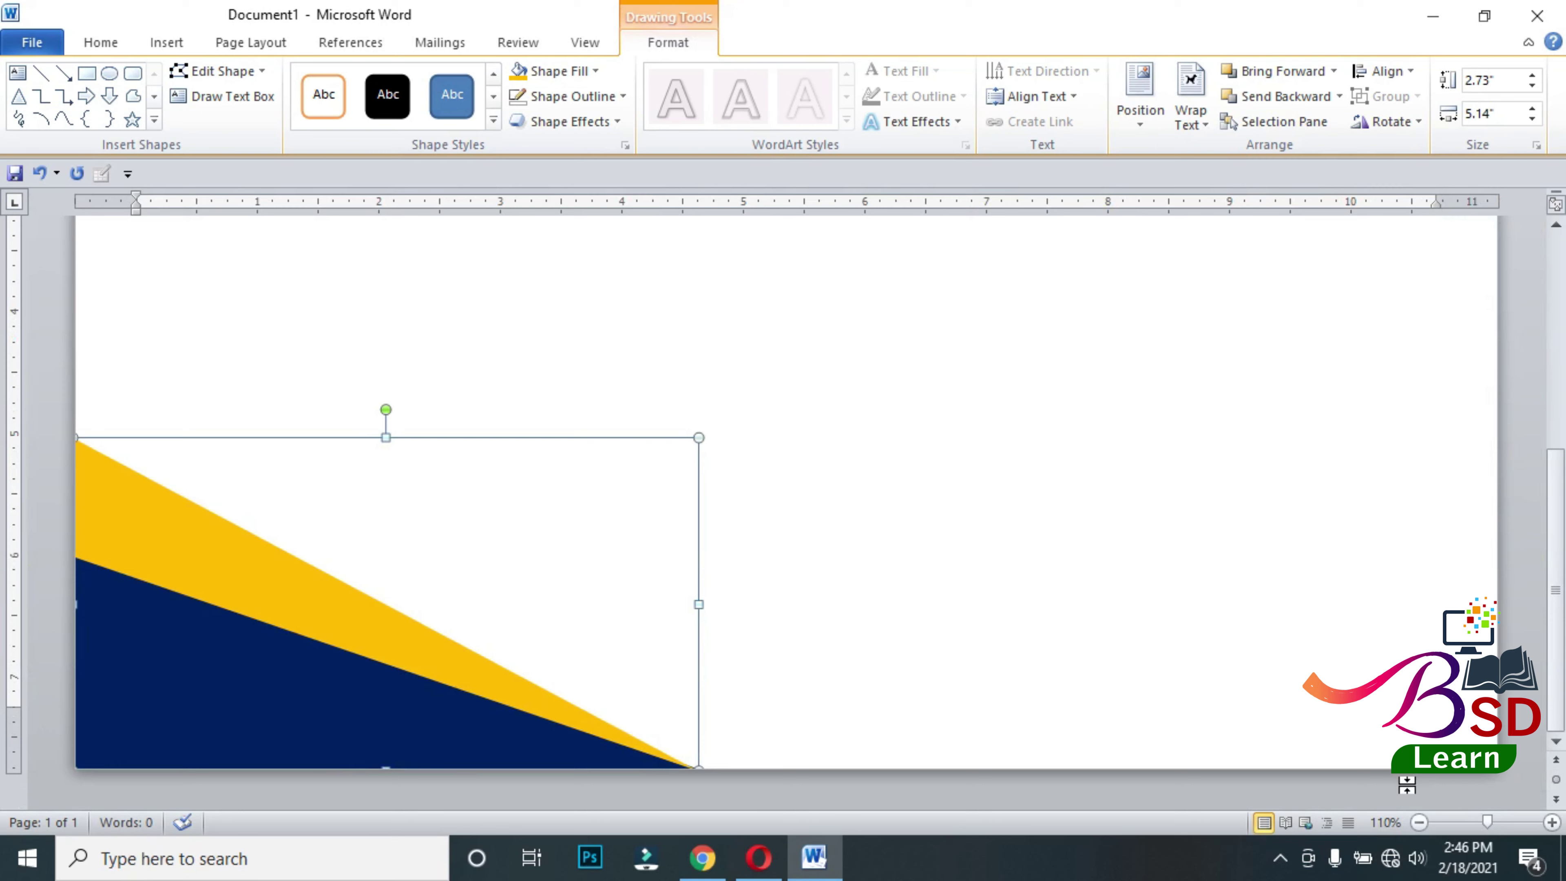
{"action": "left_click", "coordinate": [1145, 792]}
{"action": "scroll", "coordinate": [1017, 666], "scroll_direction": "down", "scroll_amount": 6}
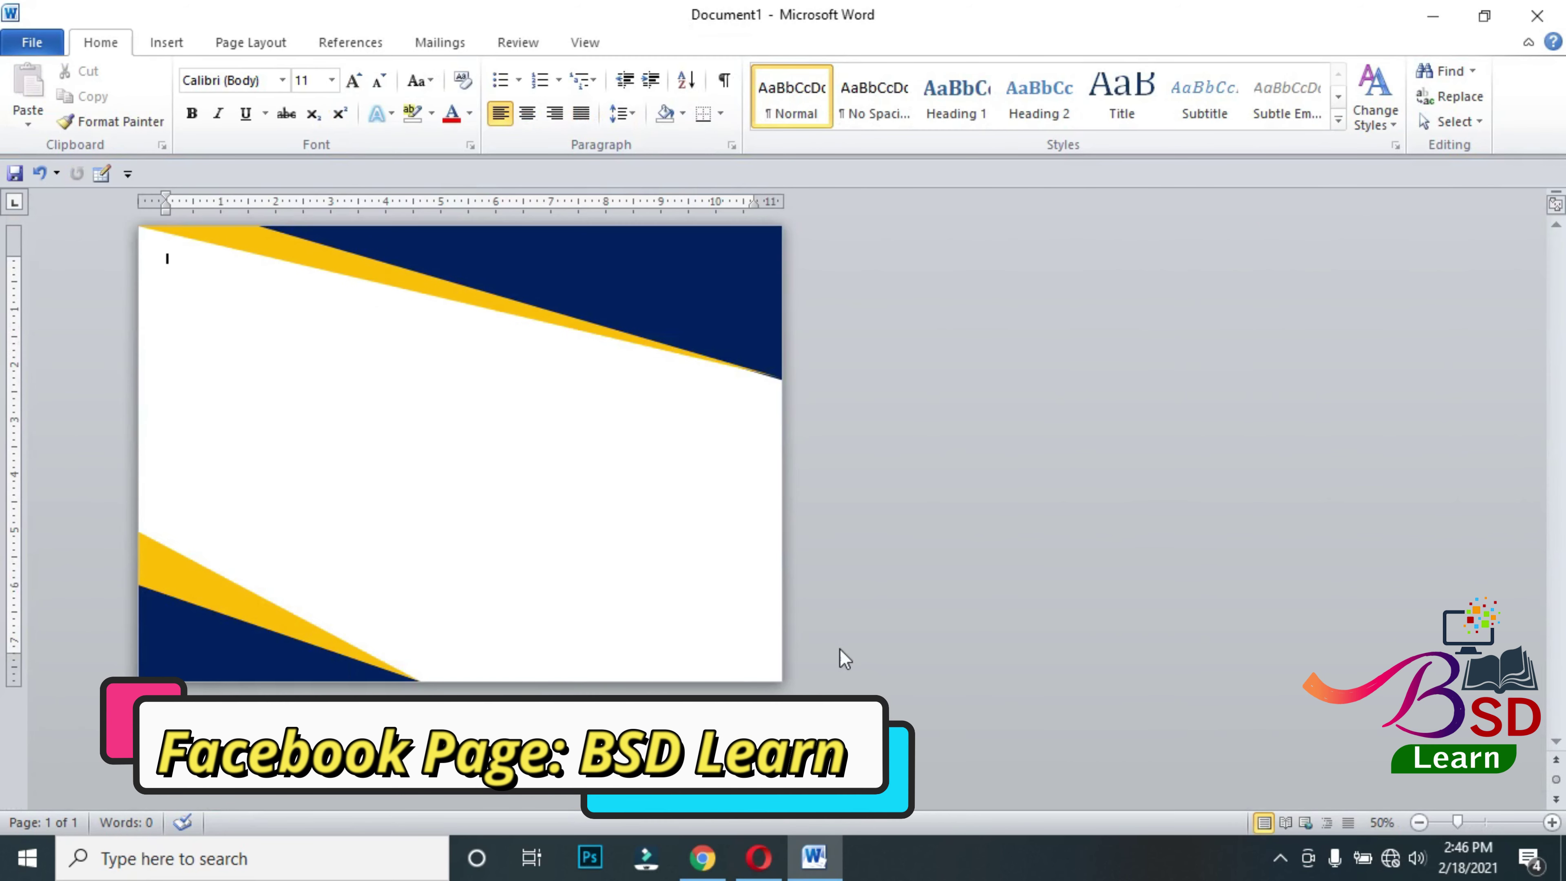
- Send the lower-left yellow triangle behind the navy one
{"action": "left_click", "coordinate": [258, 607]}
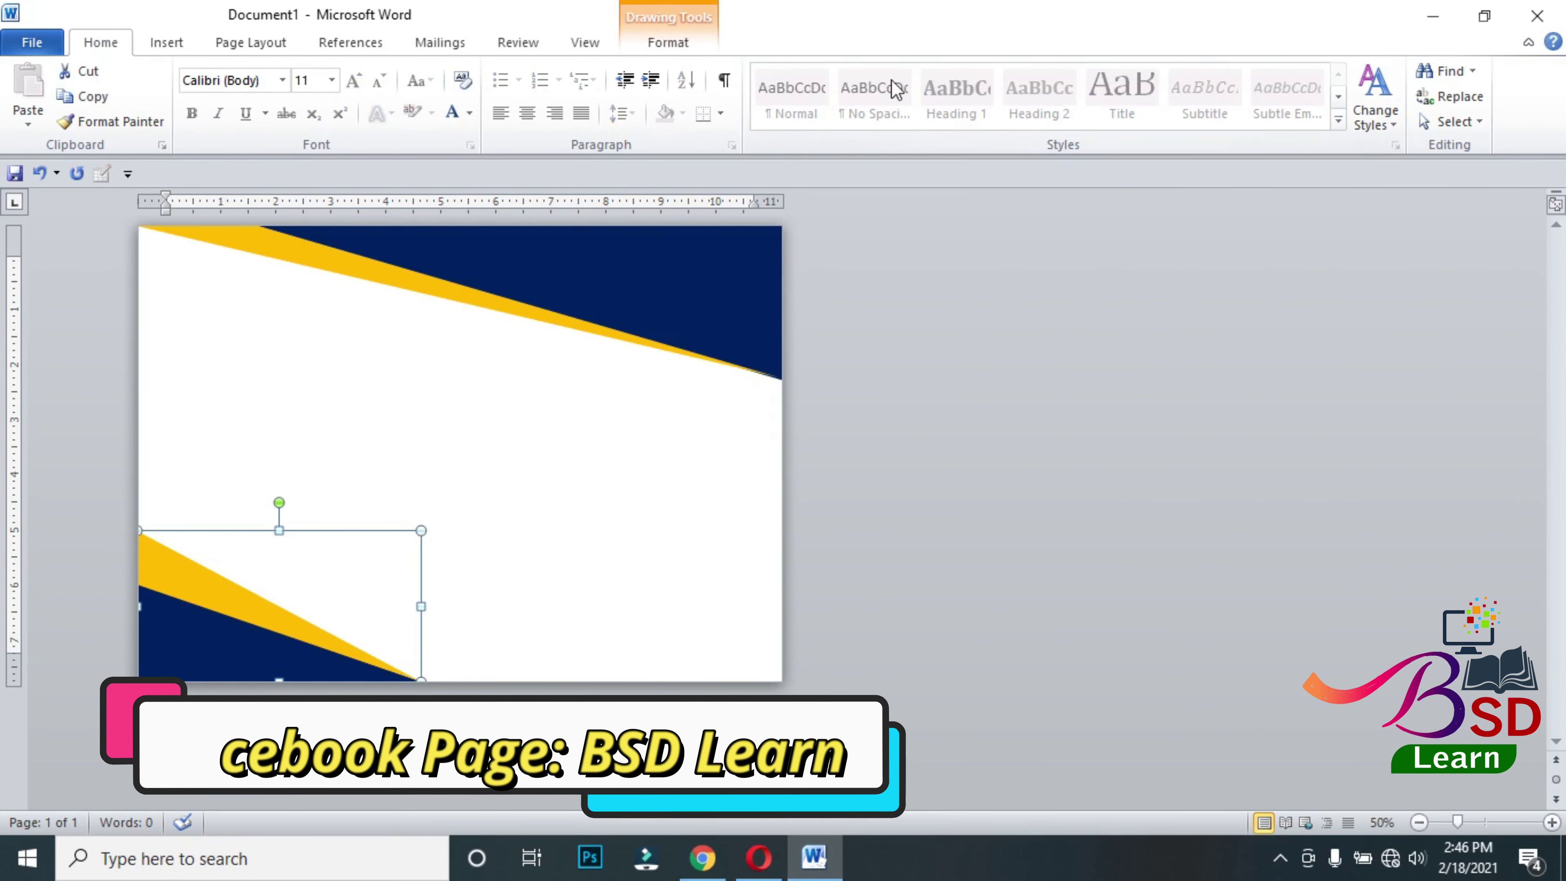
{"action": "left_click", "coordinate": [672, 45]}
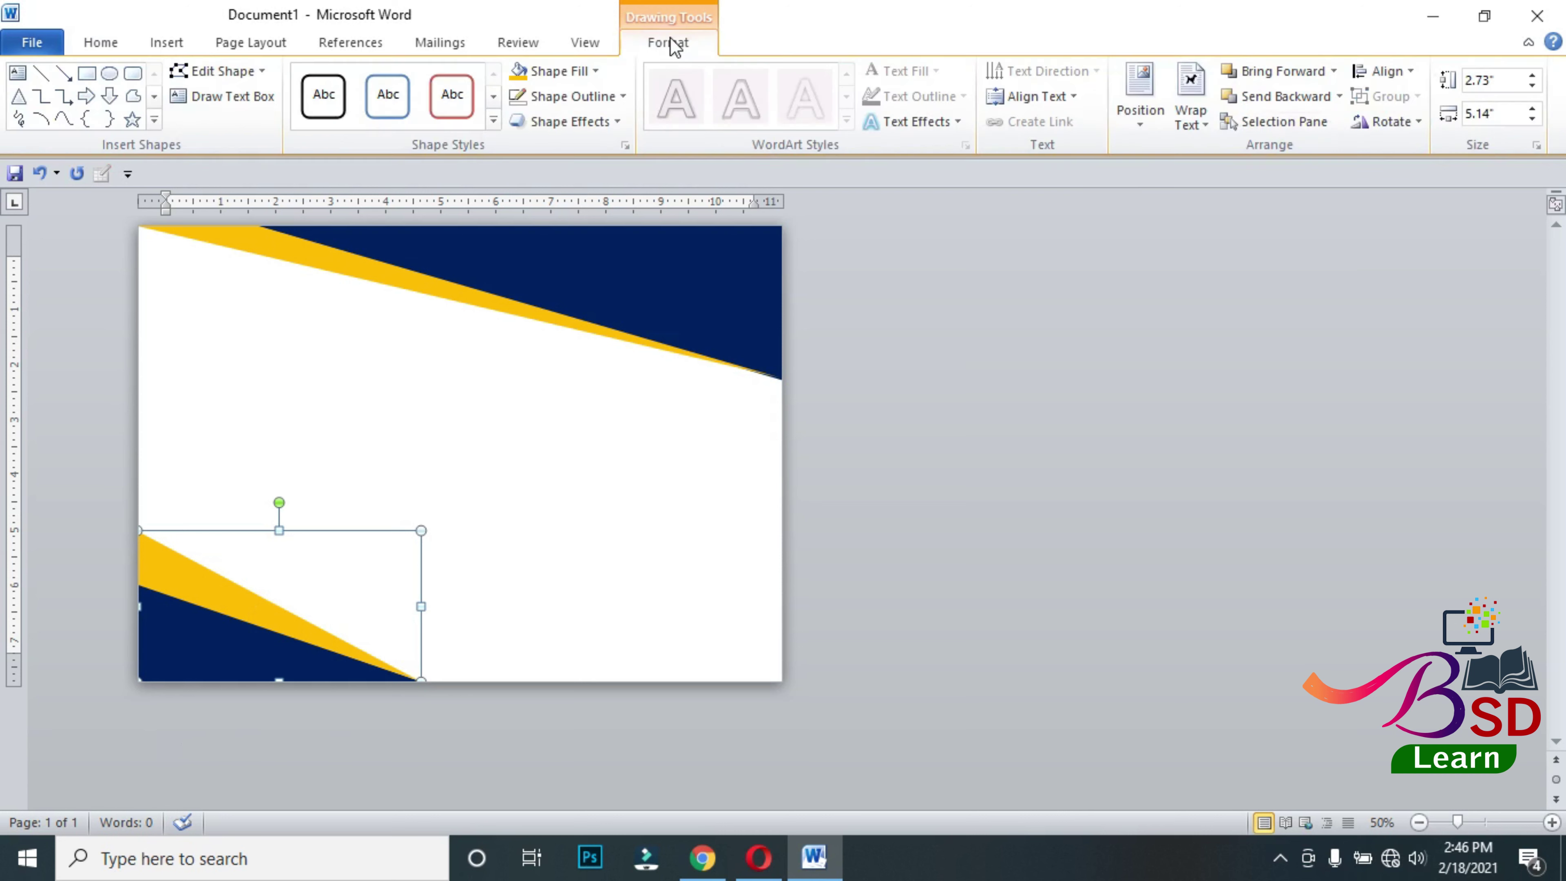
{"action": "left_click", "coordinate": [1279, 99]}
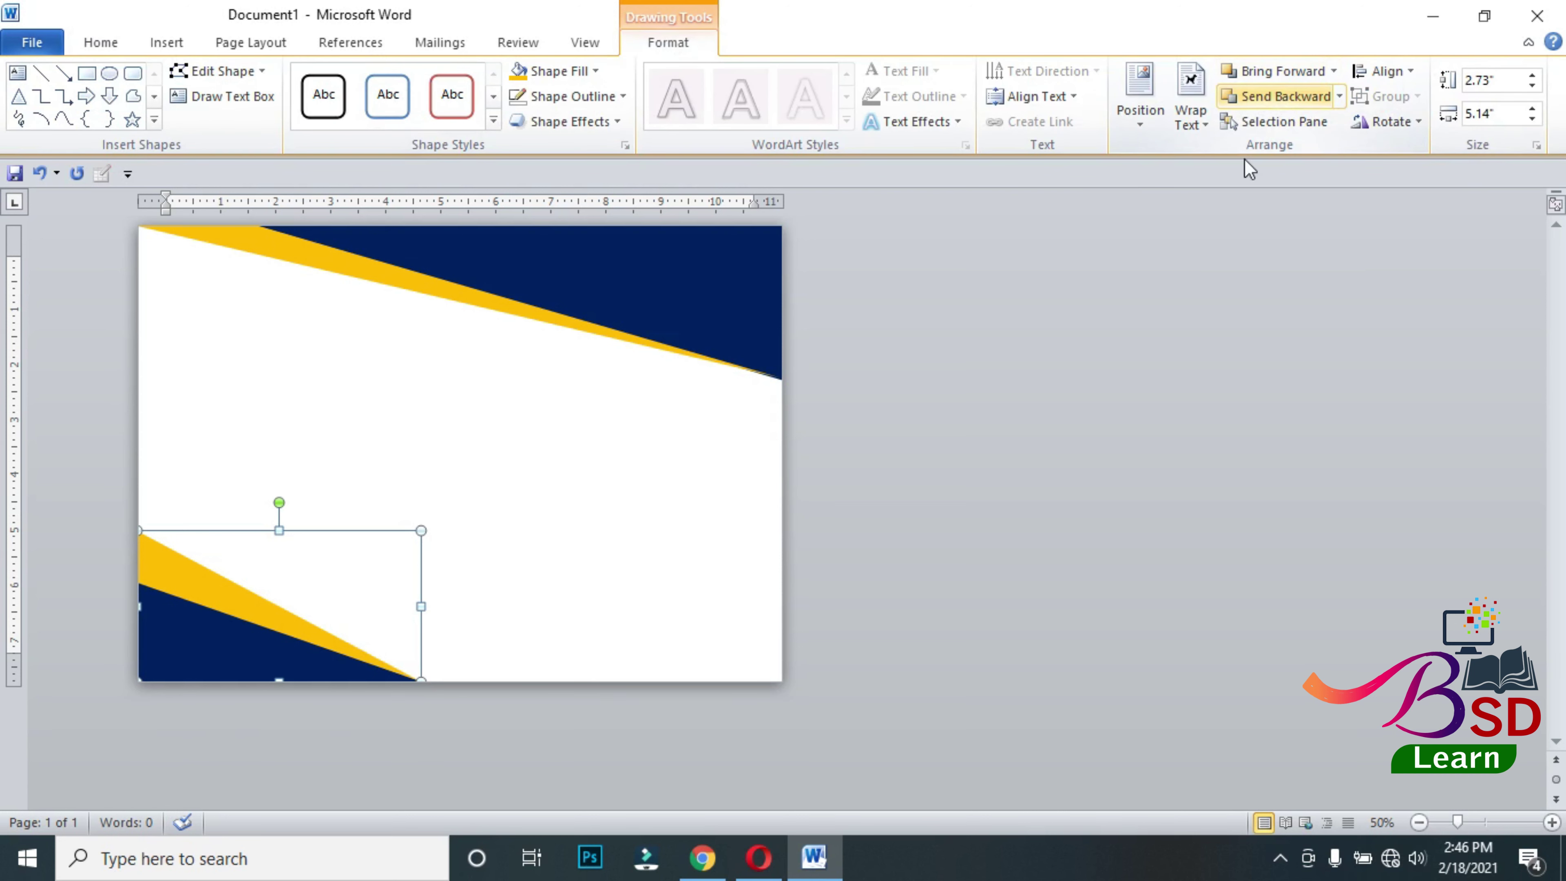
{"action": "left_click", "coordinate": [1003, 577]}
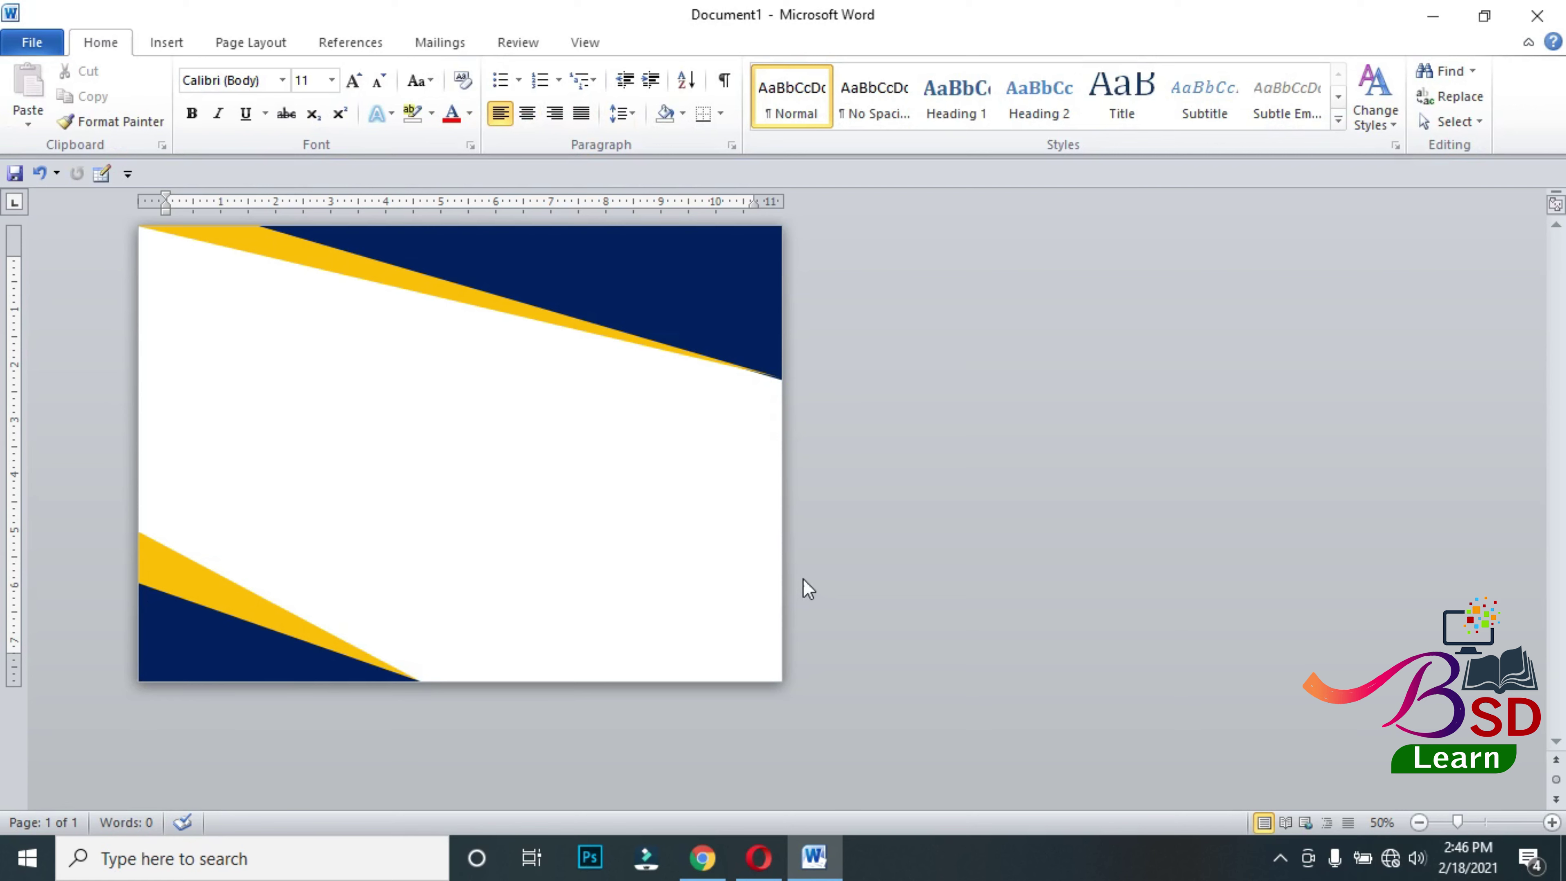
- Nudge and stretch the gold wedge to the page edge, about 5.56" by 2.73"
{"action": "double_click", "coordinate": [238, 603]}
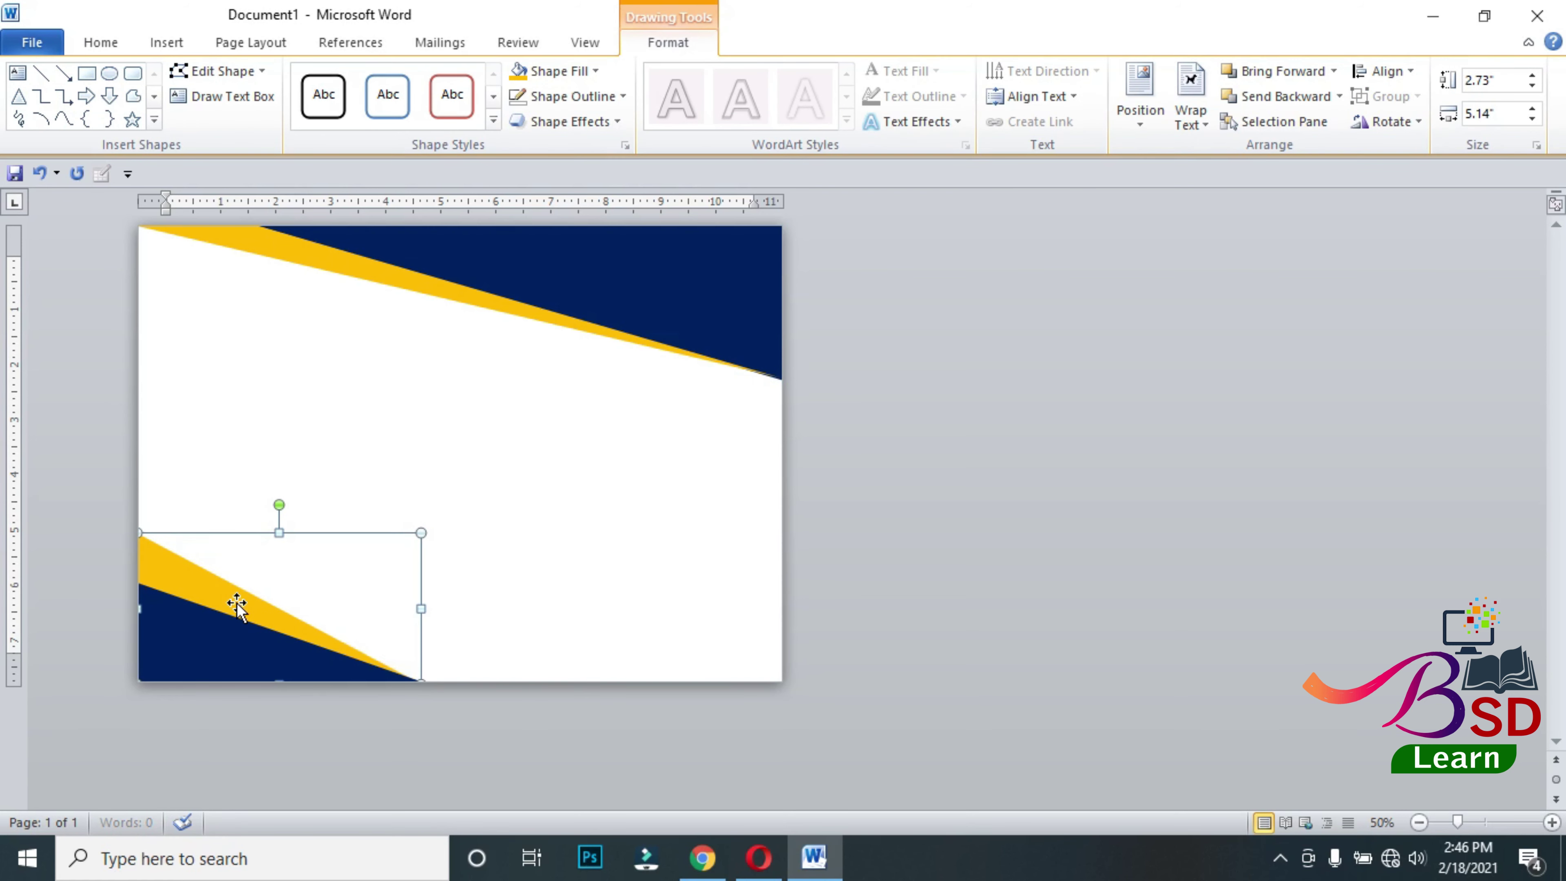
{"action": "key", "text": "Right"}
{"action": "key", "text": "Right"}
{"action": "key", "text": "Right"}
{"action": "key", "text": "Right"}
{"action": "key", "text": "Right"}
{"action": "key", "text": "Right"}
{"action": "key", "text": "Down"}
{"action": "key", "text": "Down"}
{"action": "left_click_drag", "start_coordinate": [143, 616], "coordinate": [139, 616]}
{"action": "key", "text": "Down"}
{"action": "key", "text": "Down"}
{"action": "key", "text": "Down"}
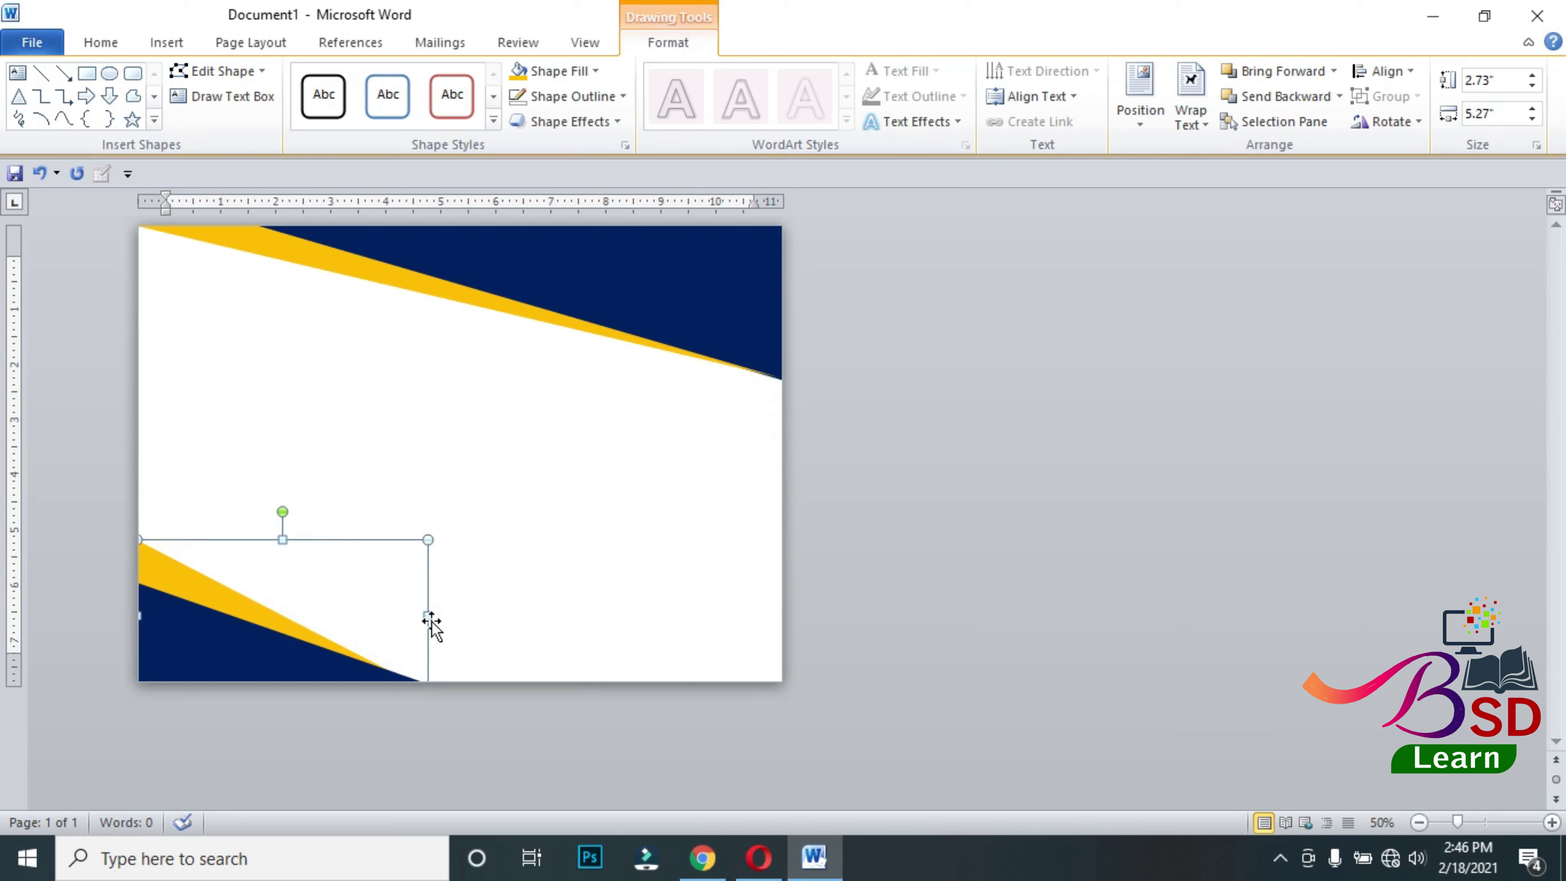
{"action": "left_click_drag", "start_coordinate": [428, 615], "coordinate": [444, 613]}
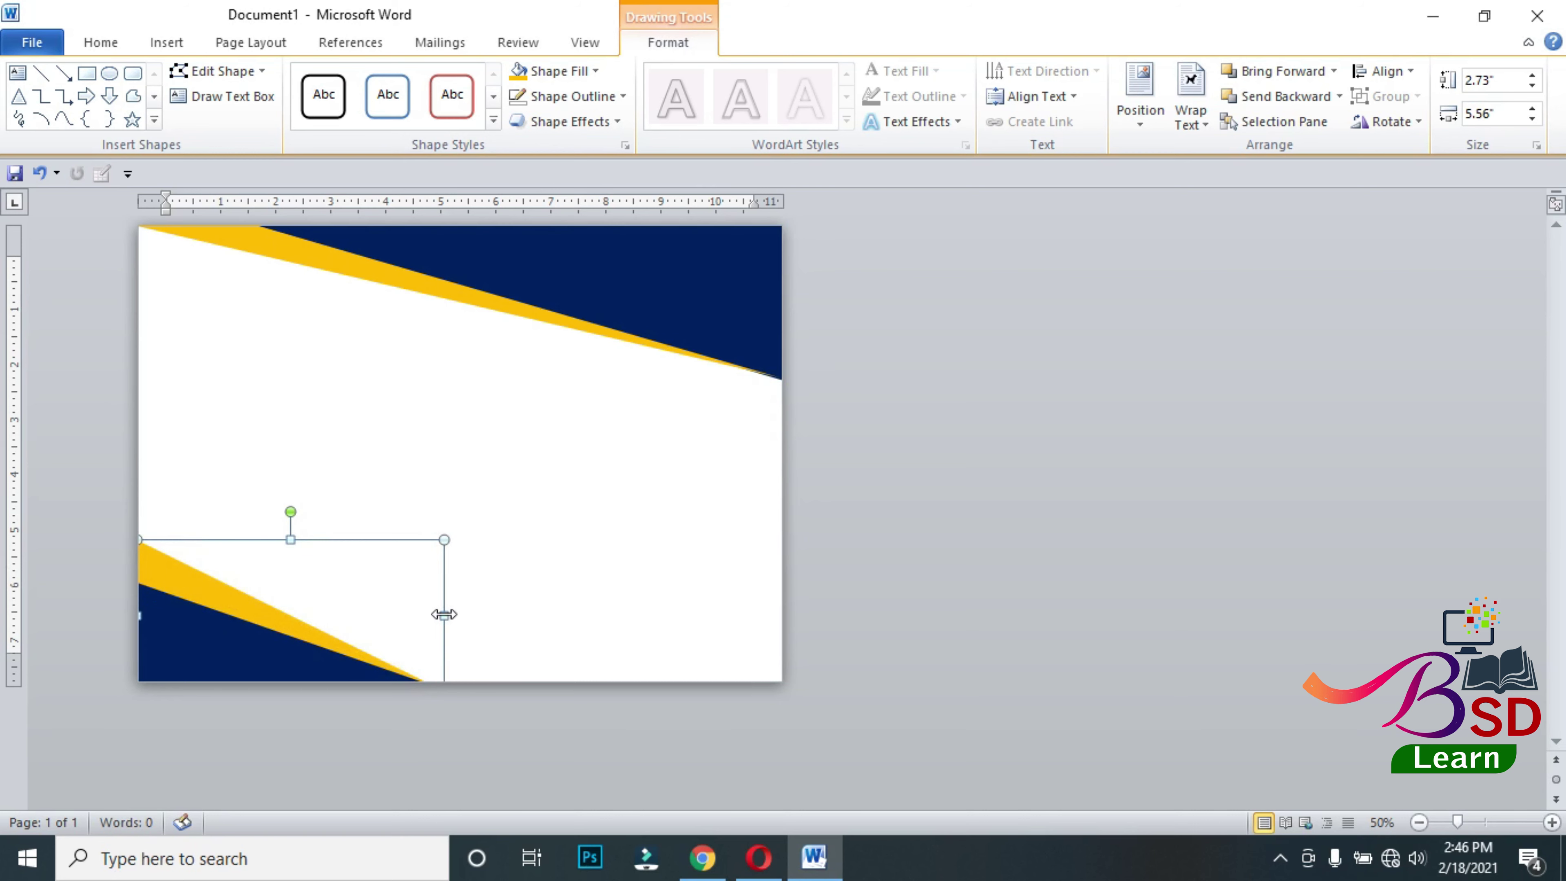
{"action": "key", "text": "ctrl+z"}
{"action": "key", "text": "ctrl+z"}
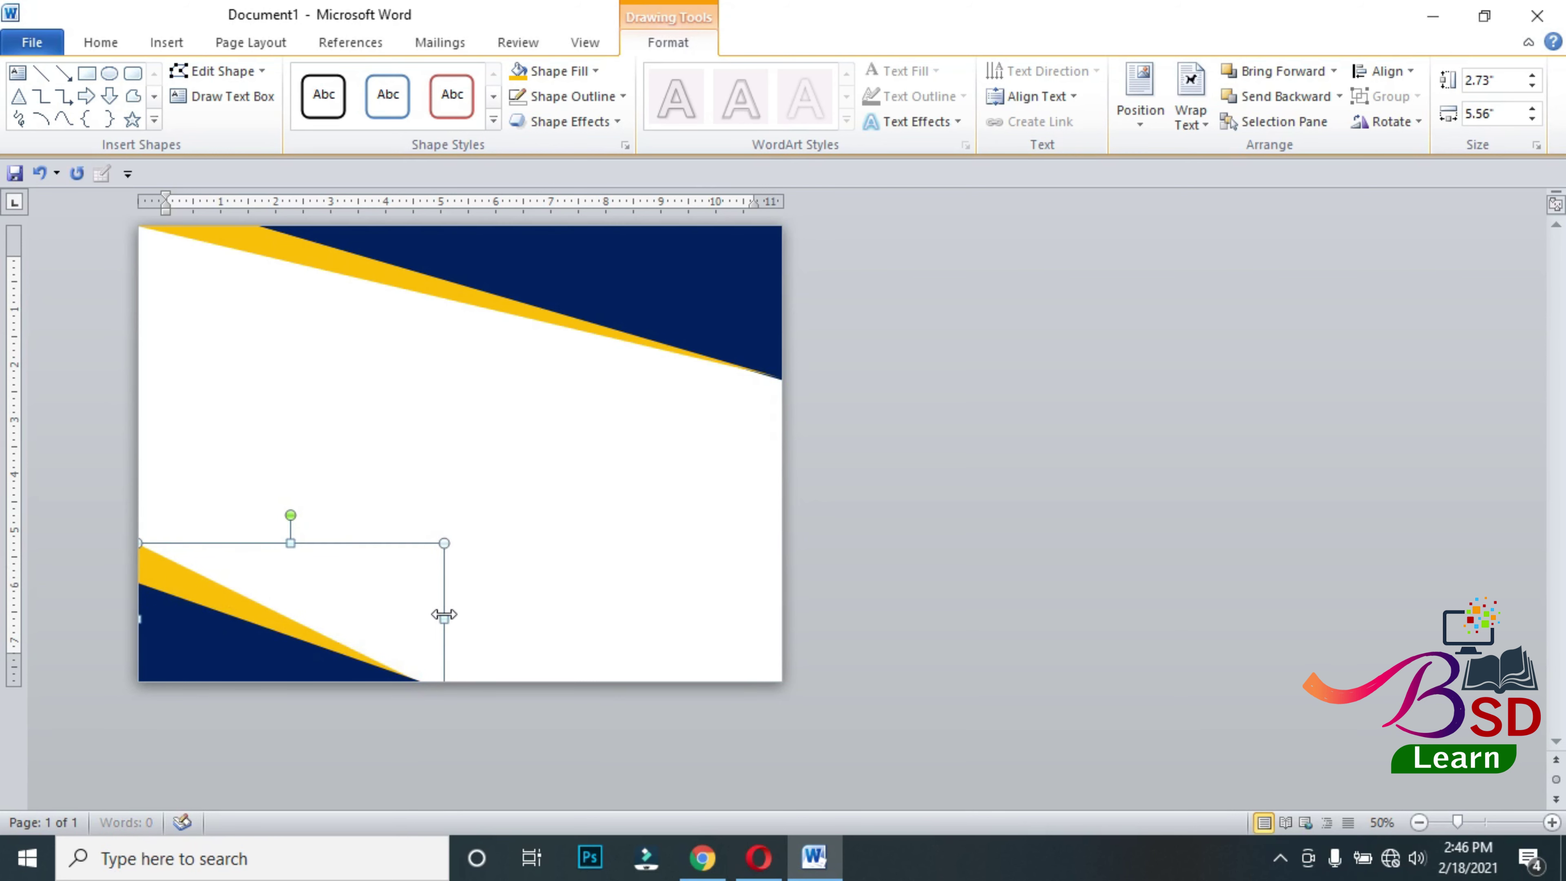
{"action": "left_click", "coordinate": [1046, 583]}
{"action": "scroll", "coordinate": [795, 496], "scroll_direction": "up", "scroll_amount": 3, "text": "ctrl"}
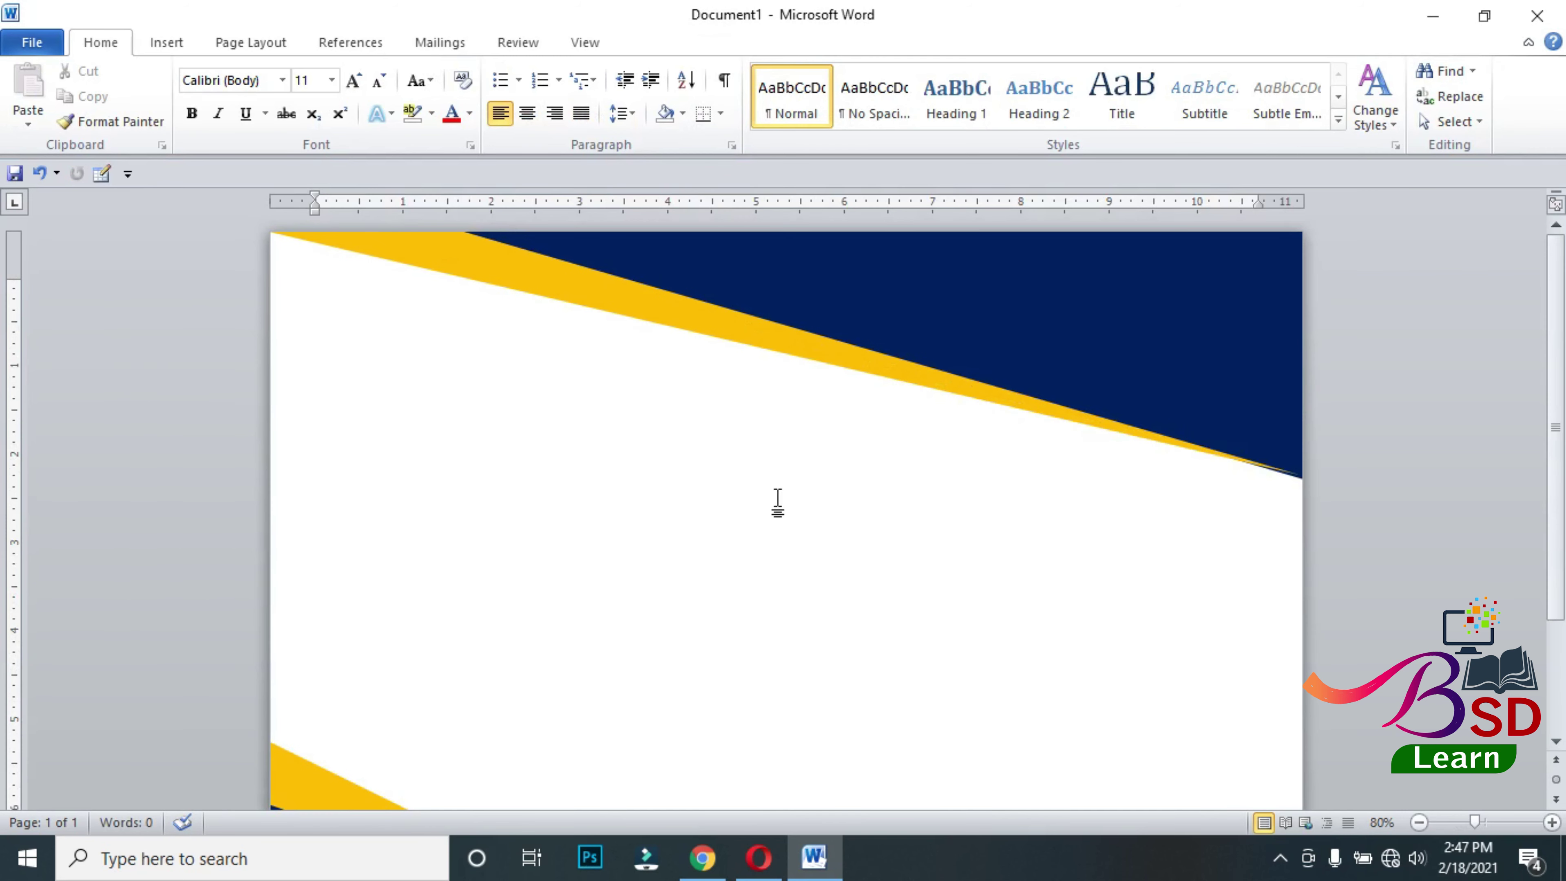
- Insert the Best AWARD ribbon badge picture from the Desktop's Design folder
{"action": "left_click", "coordinate": [167, 43]}
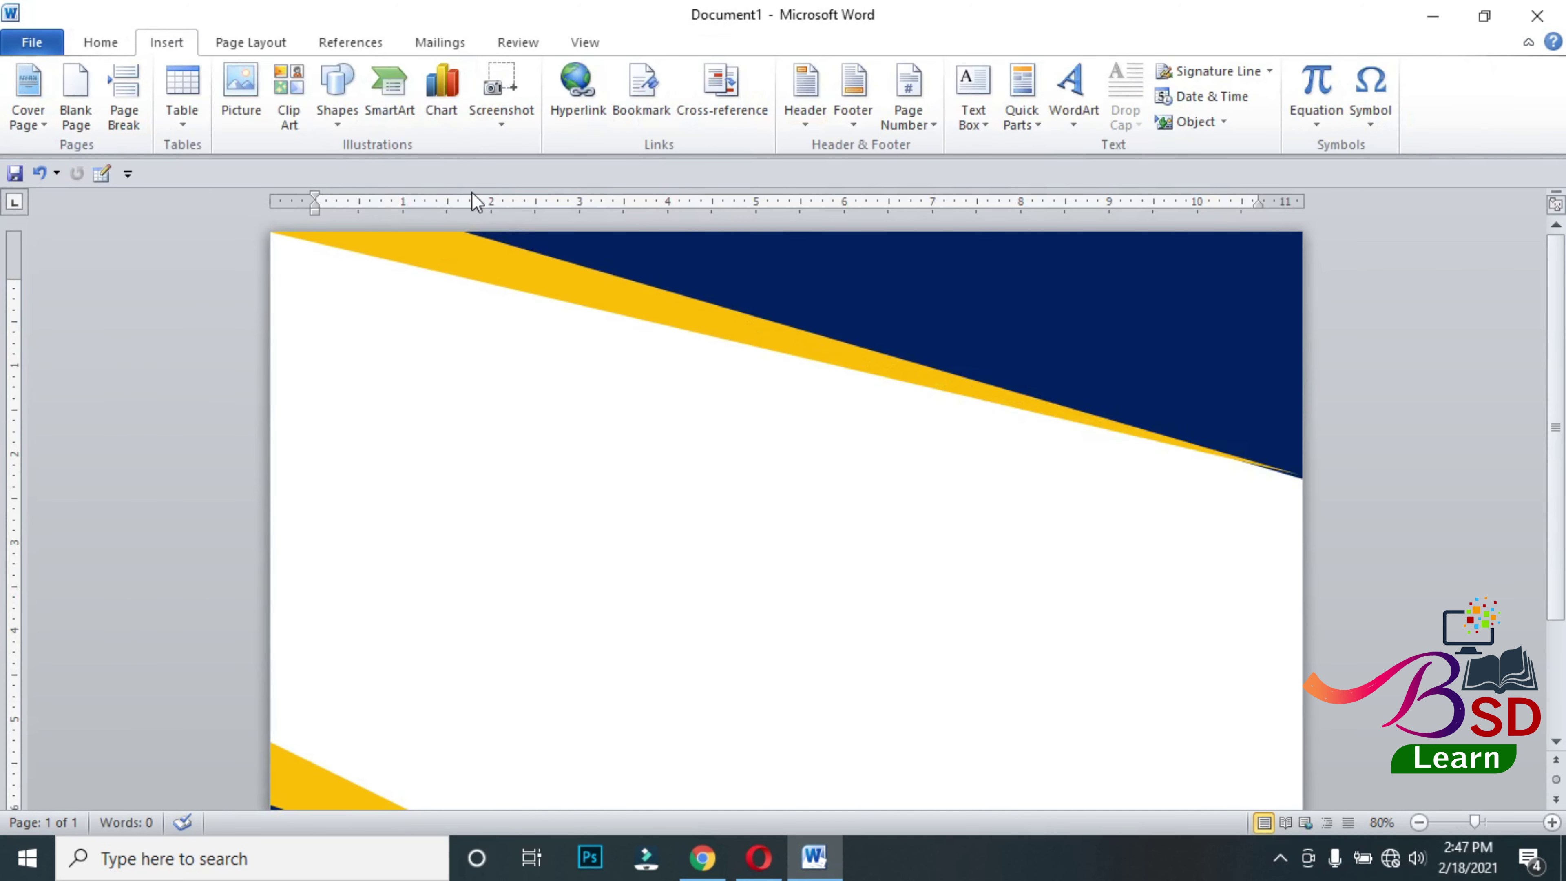
{"action": "left_click", "coordinate": [338, 88]}
{"action": "left_click", "coordinate": [247, 97]}
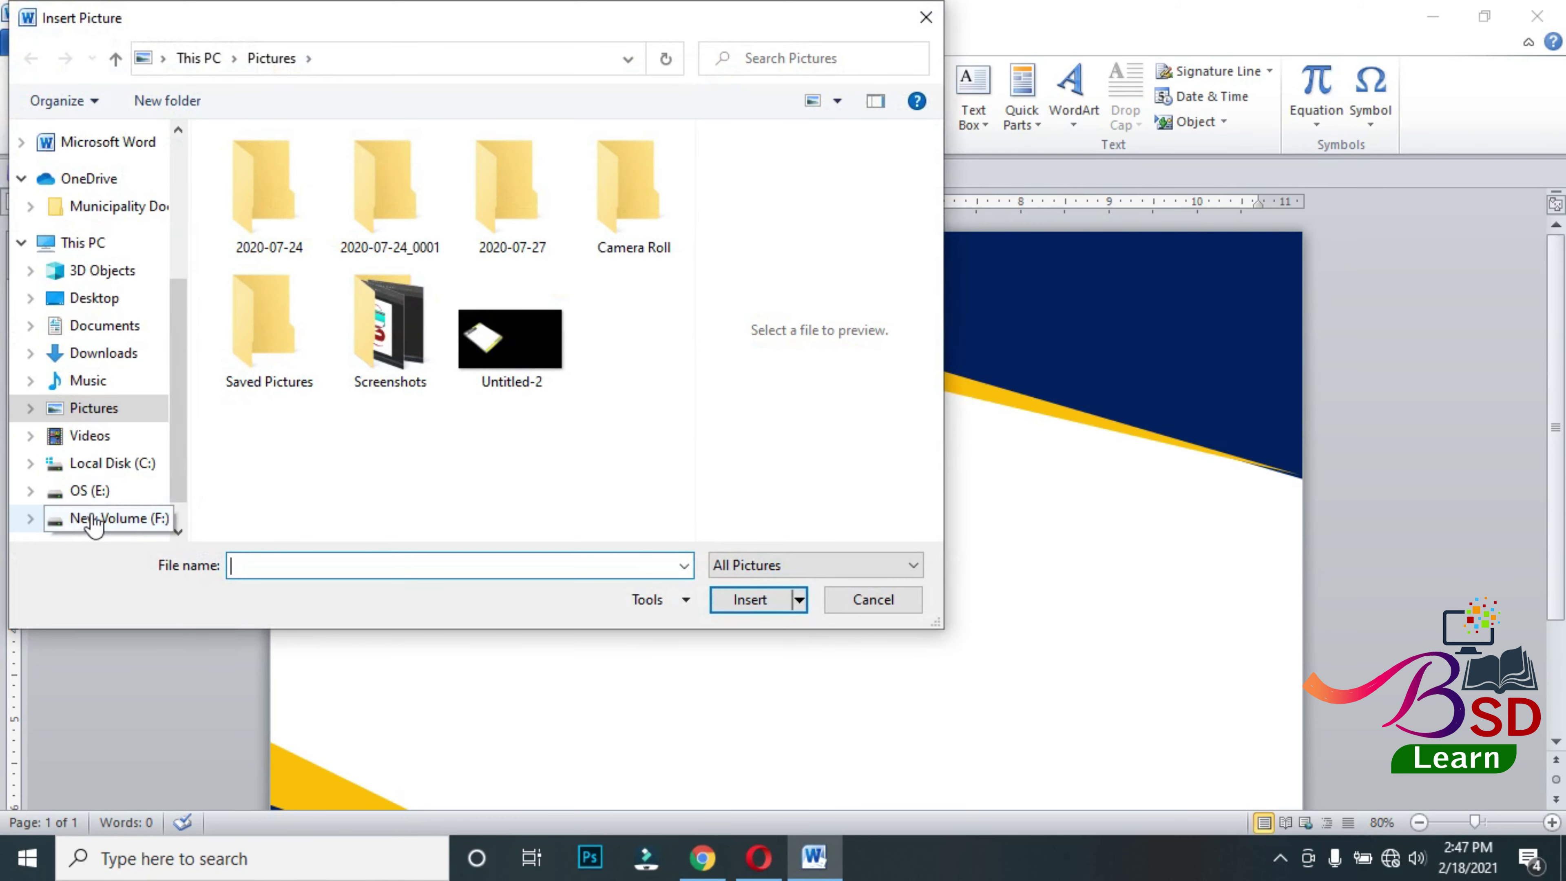
{"action": "left_click", "coordinate": [90, 300]}
{"action": "scroll", "coordinate": [314, 444], "scroll_direction": "down", "scroll_amount": 5}
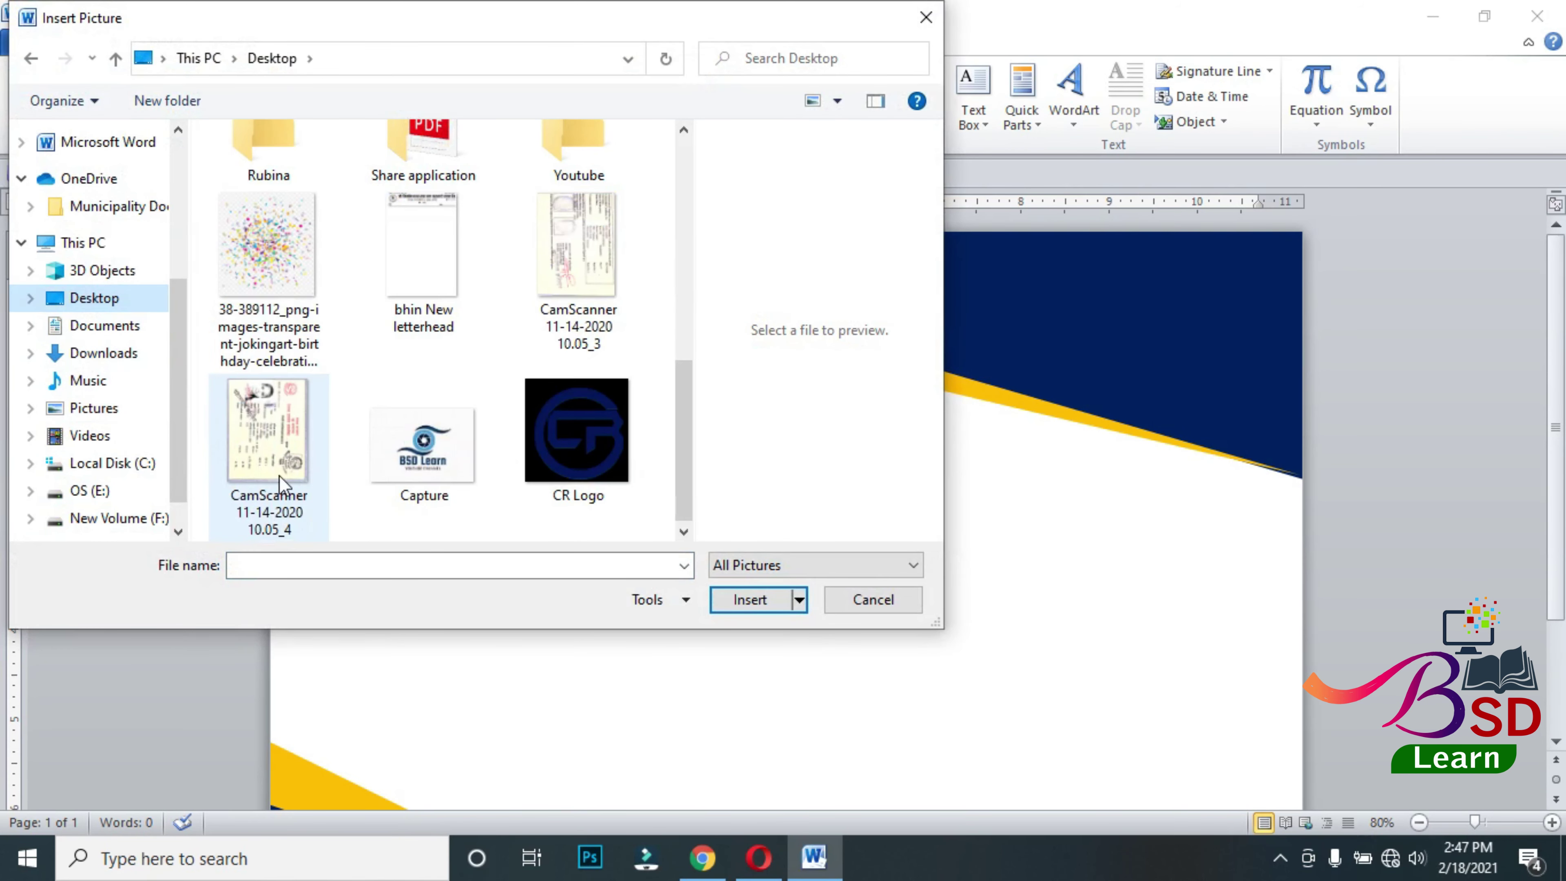
{"action": "scroll", "coordinate": [370, 298], "scroll_direction": "up", "scroll_amount": 3}
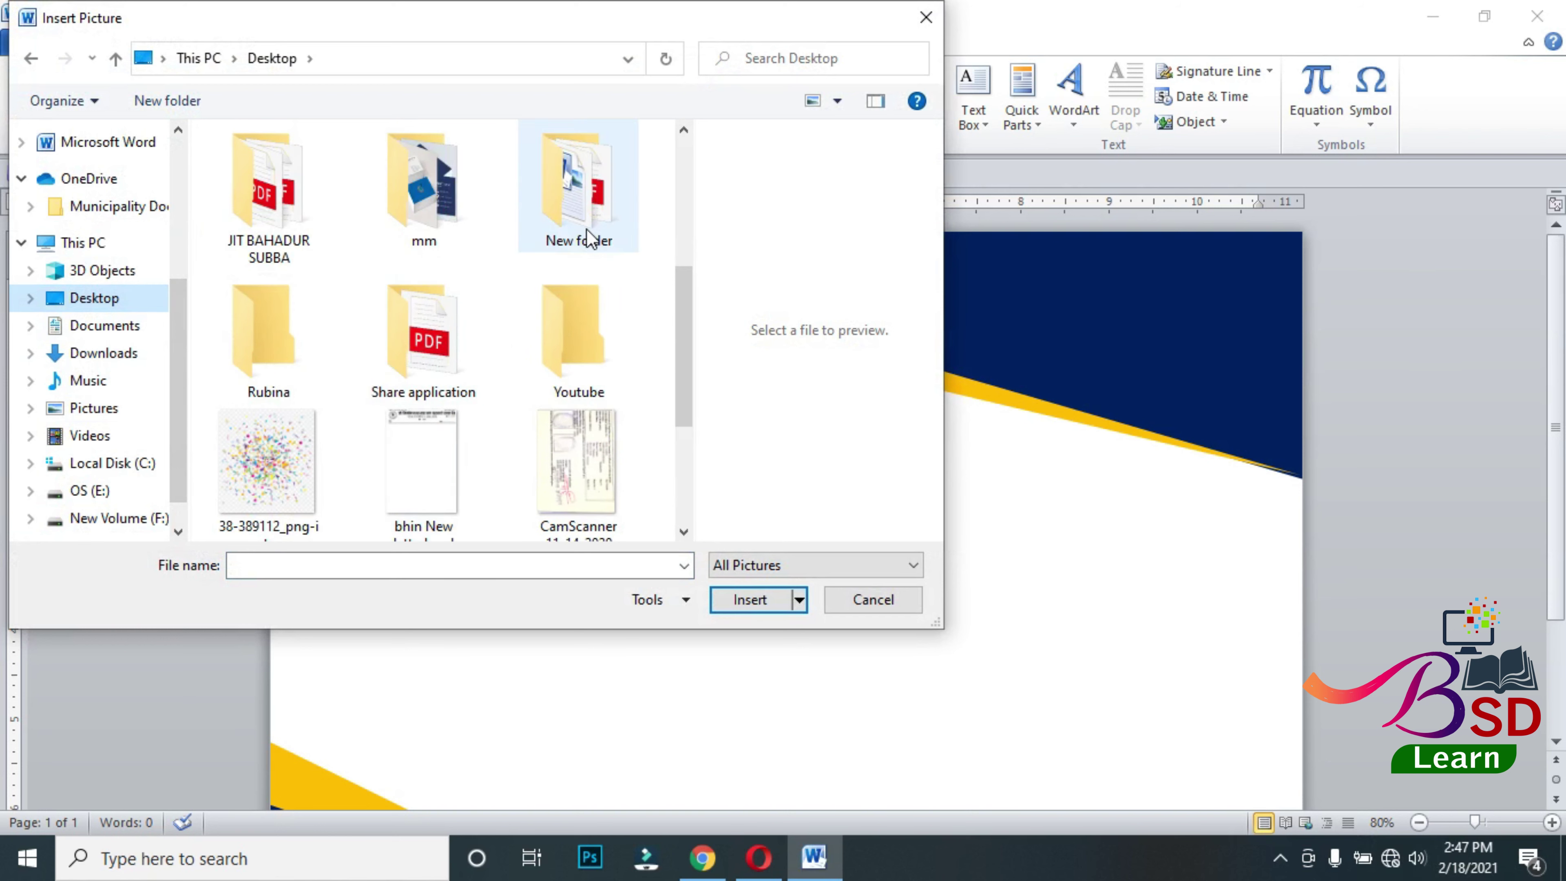
{"action": "scroll", "coordinate": [471, 237], "scroll_direction": "up", "scroll_amount": 5}
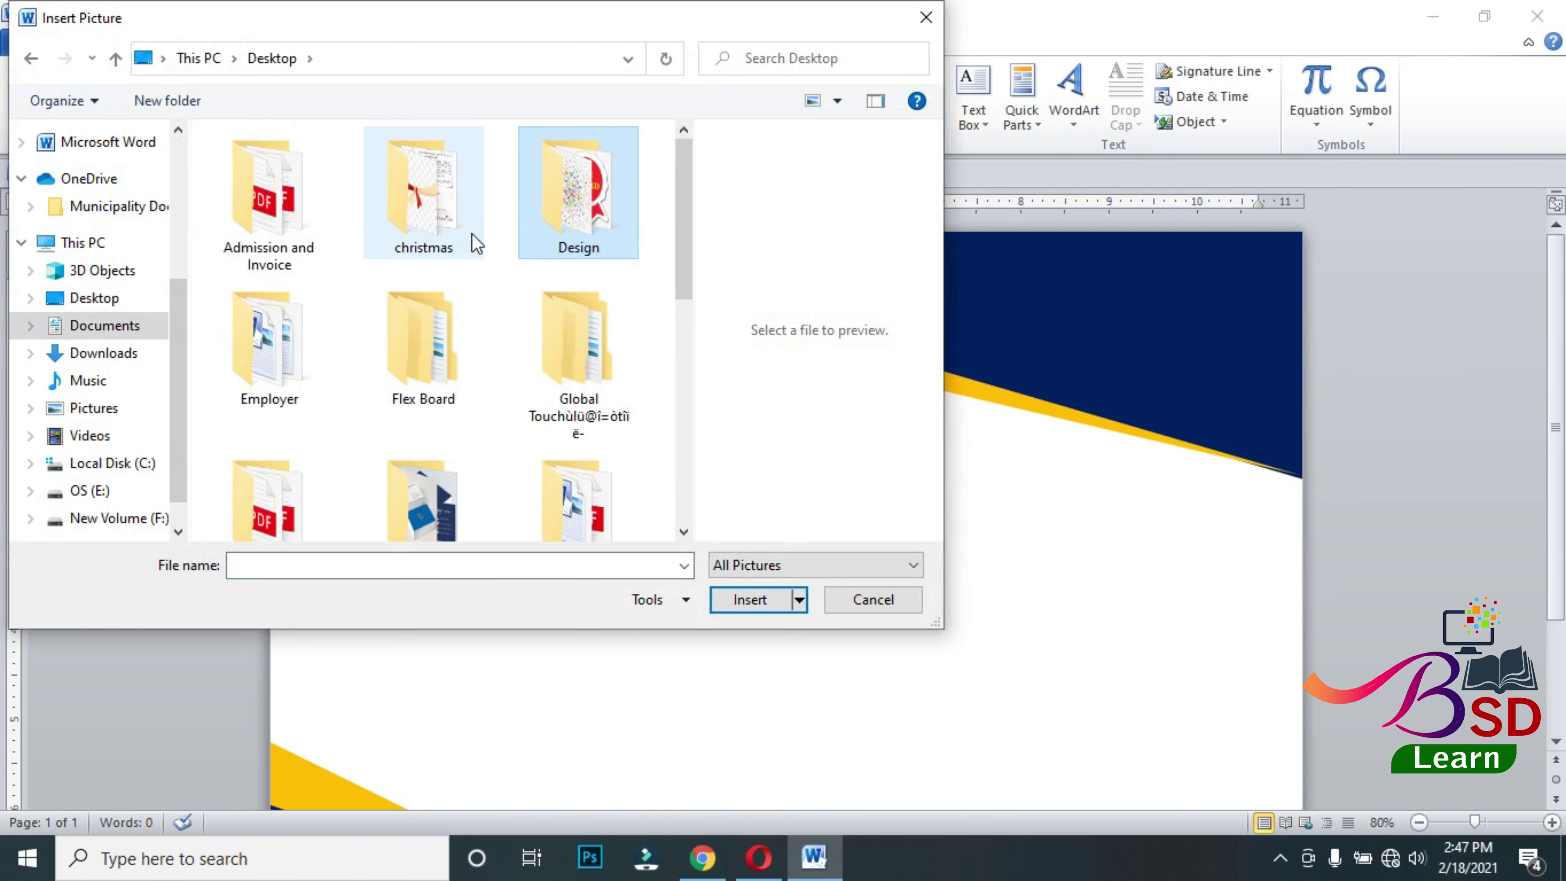
{"action": "double_click", "coordinate": [612, 251]}
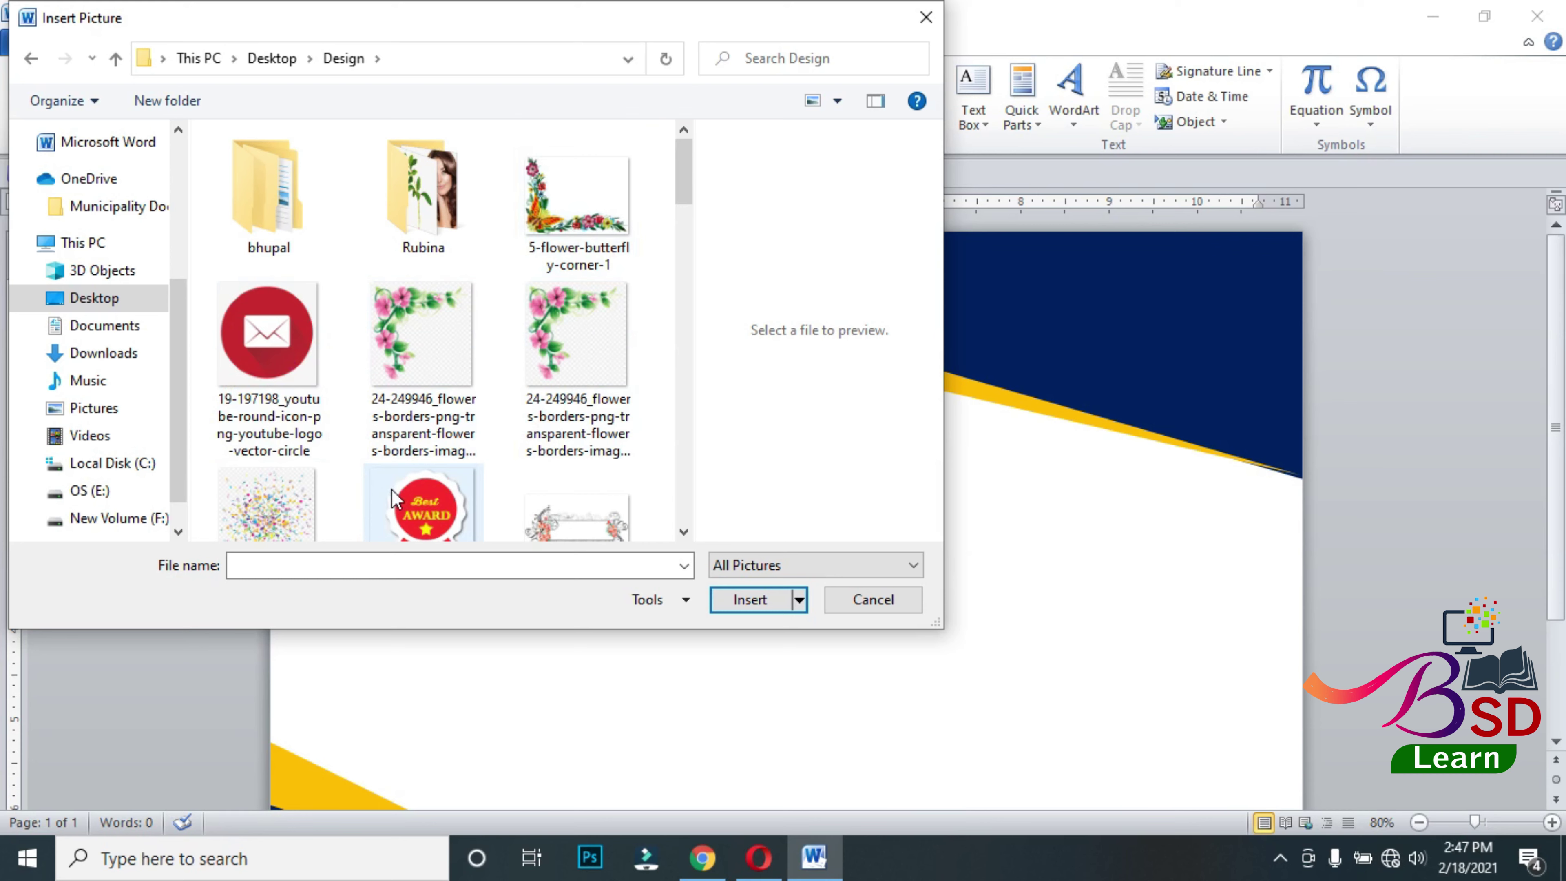
{"action": "left_click", "coordinate": [403, 503]}
{"action": "left_click", "coordinate": [747, 599]}
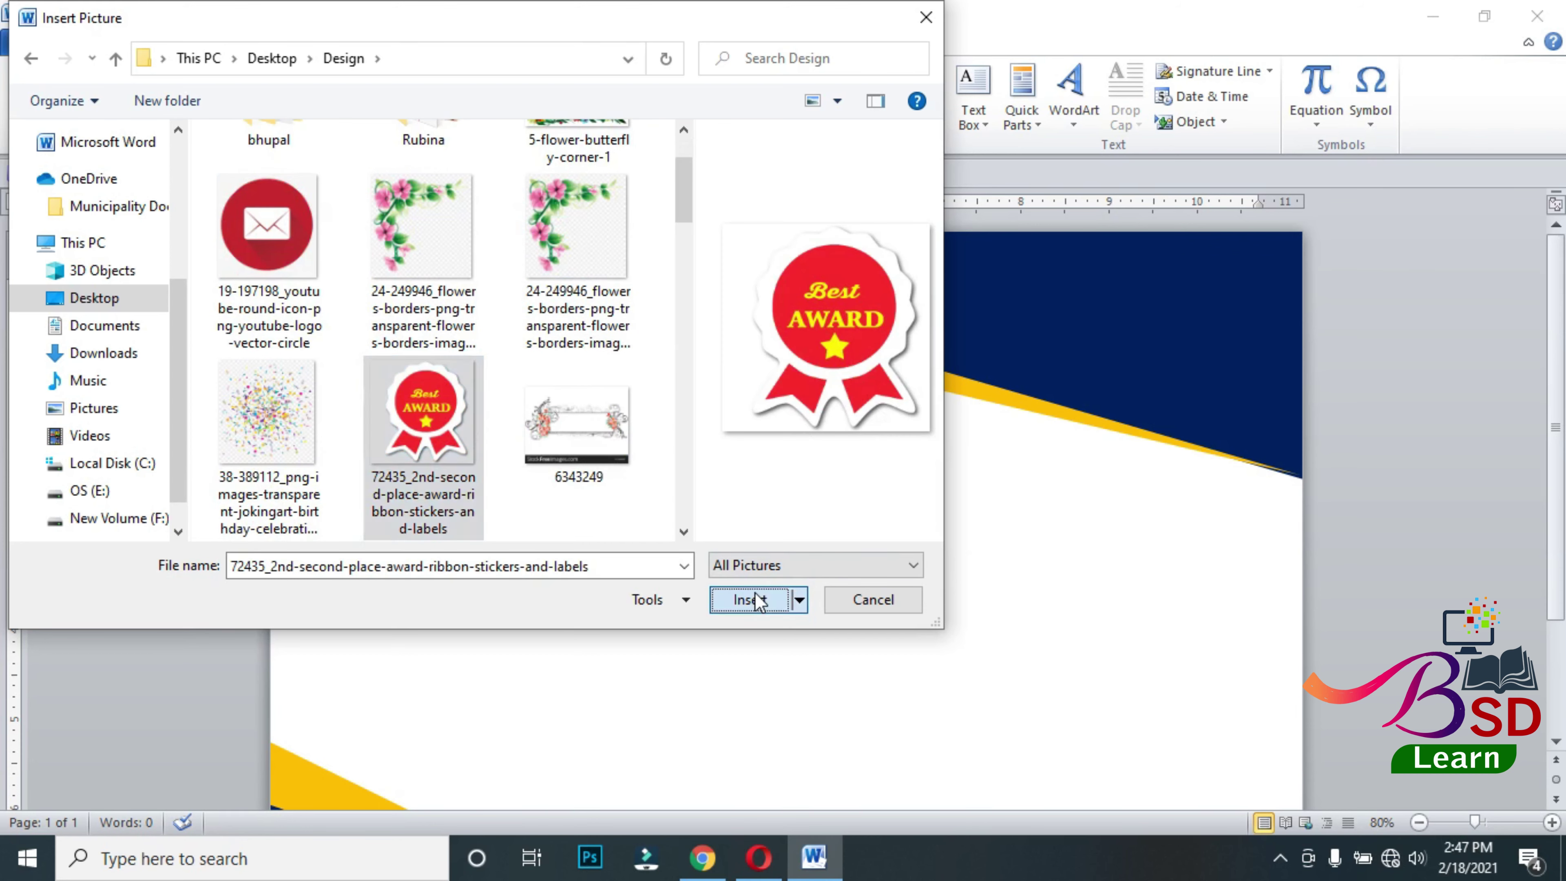
{"action": "left_click", "coordinate": [1097, 111]}
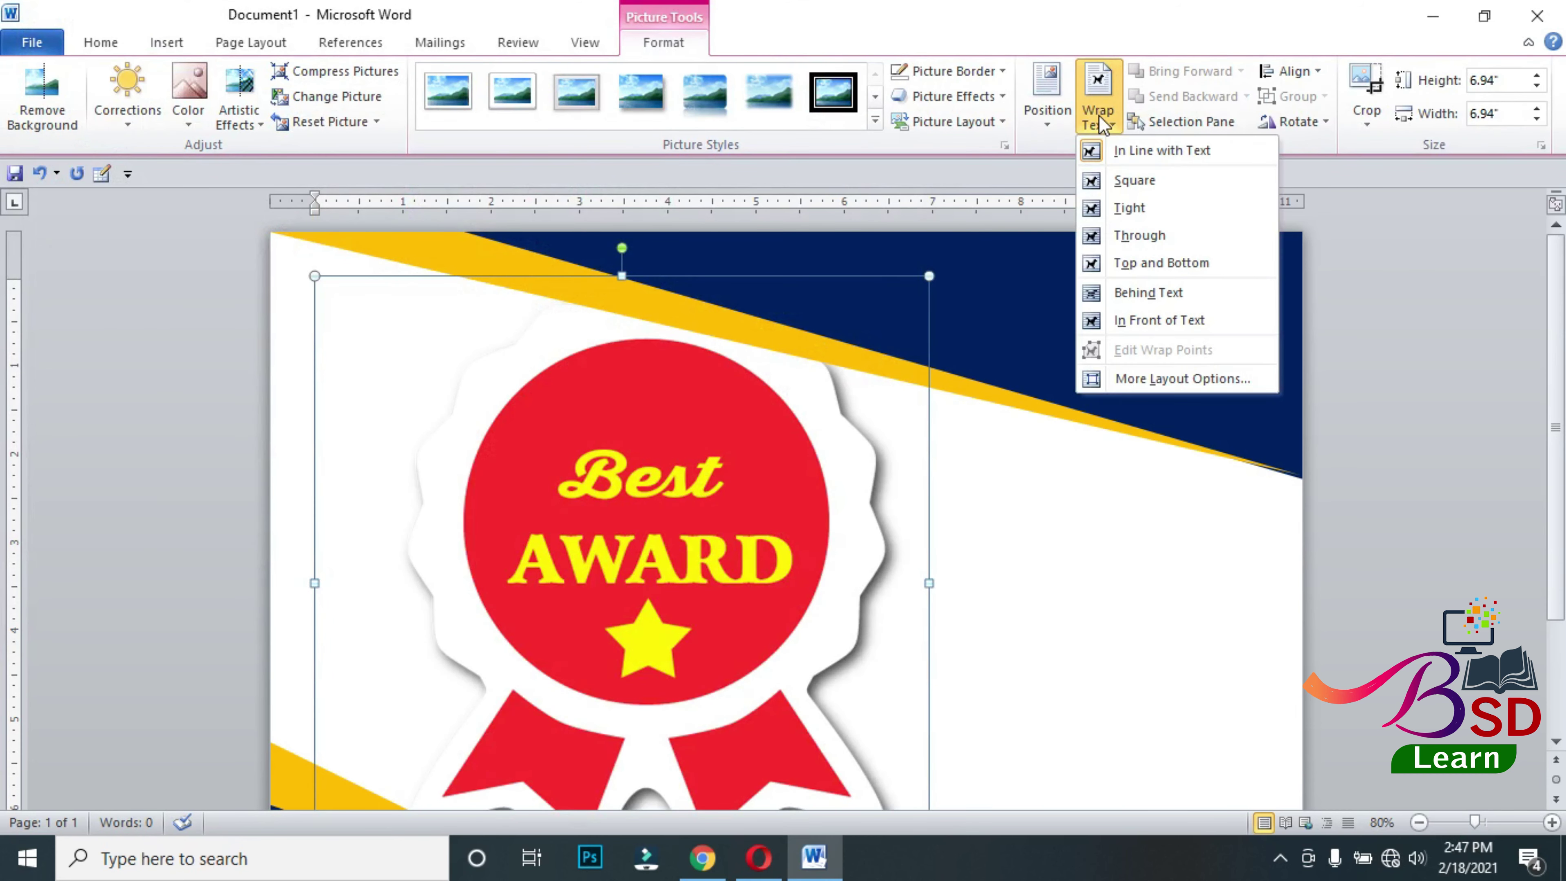
- Float the badge in front of text, shrink it to 1.99" and place it on the top-right navy band
{"action": "left_click", "coordinate": [1153, 317]}
{"action": "left_click_drag", "start_coordinate": [314, 276], "coordinate": [534, 496]}
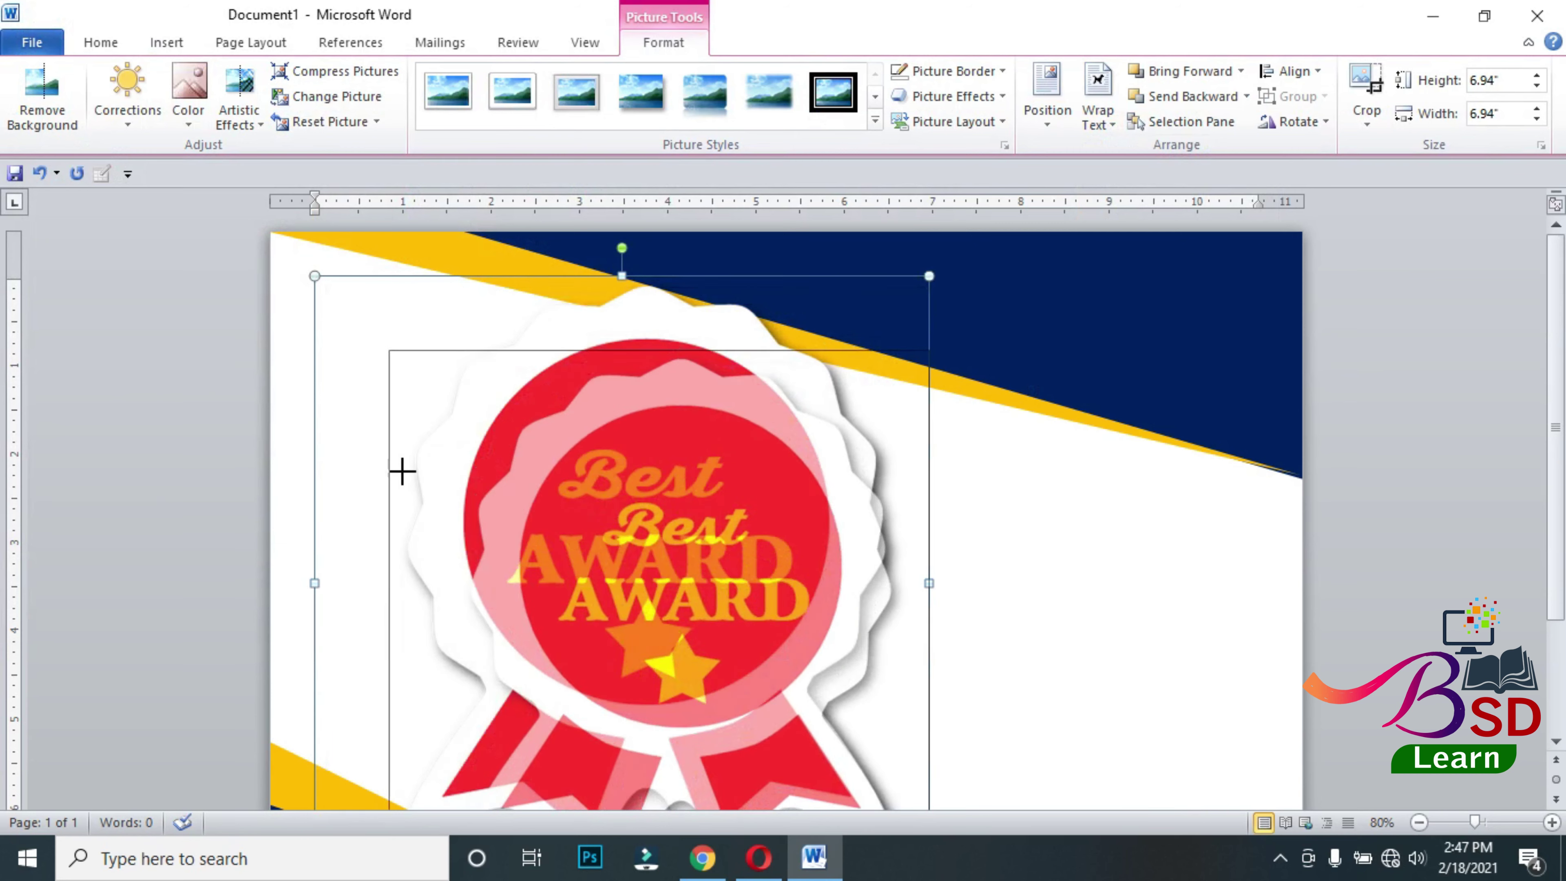
{"action": "scroll", "coordinate": [696, 546], "scroll_direction": "down", "scroll_amount": 3}
{"action": "left_click_drag", "start_coordinate": [535, 406], "coordinate": [743, 615]}
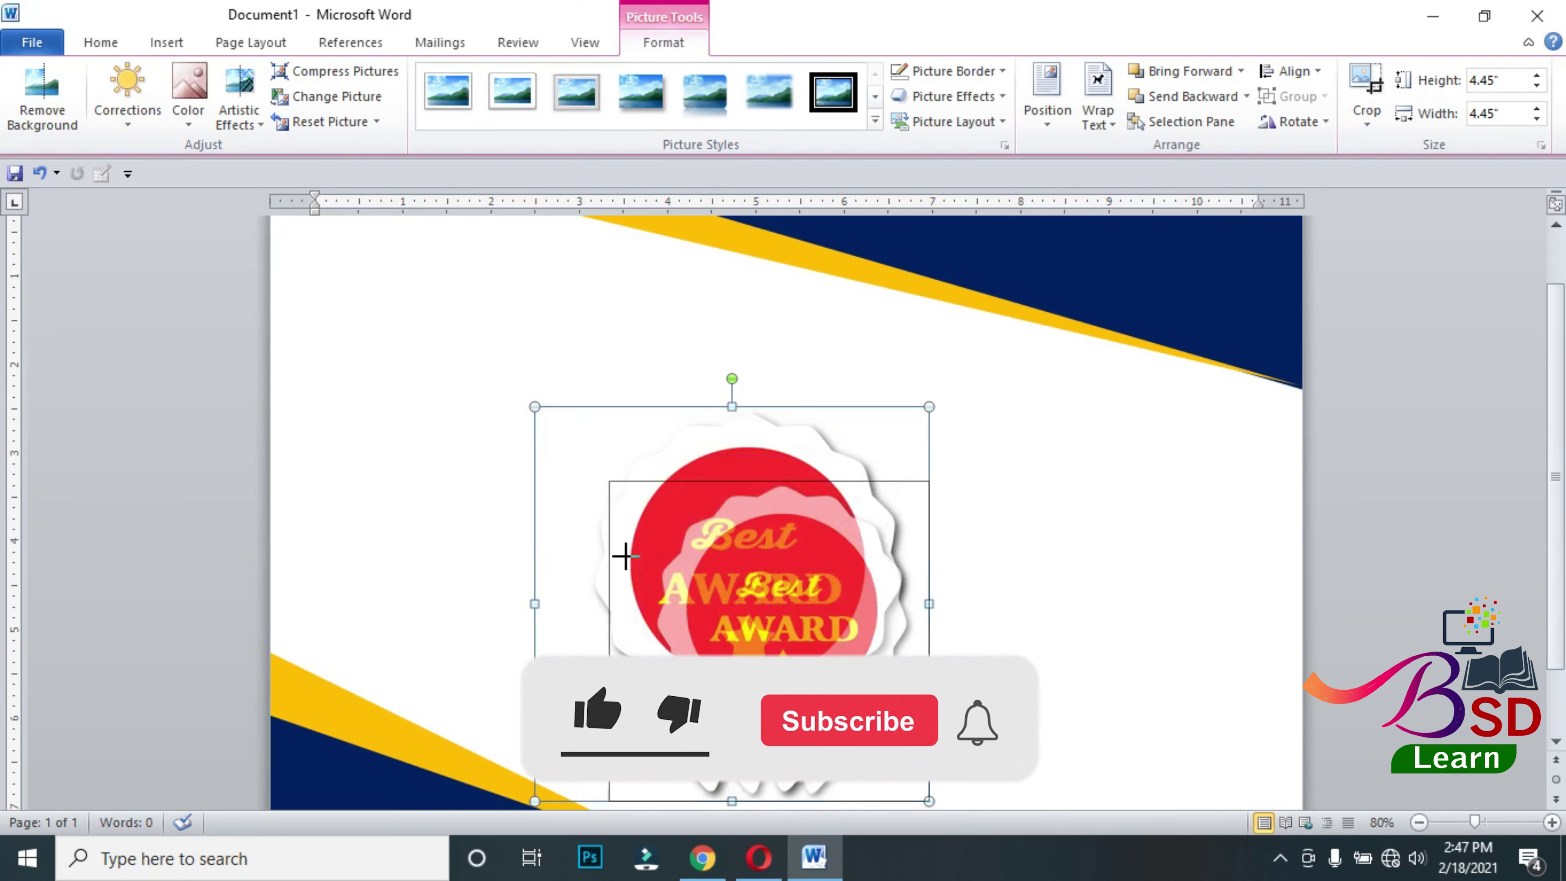
{"action": "mouse_move", "coordinate": [880, 678]}
{"action": "left_mouse_down"}
{"action": "mouse_move", "coordinate": [937, 345]}
{"action": "mouse_move", "coordinate": [1059, 412]}
{"action": "left_mouse_up"}
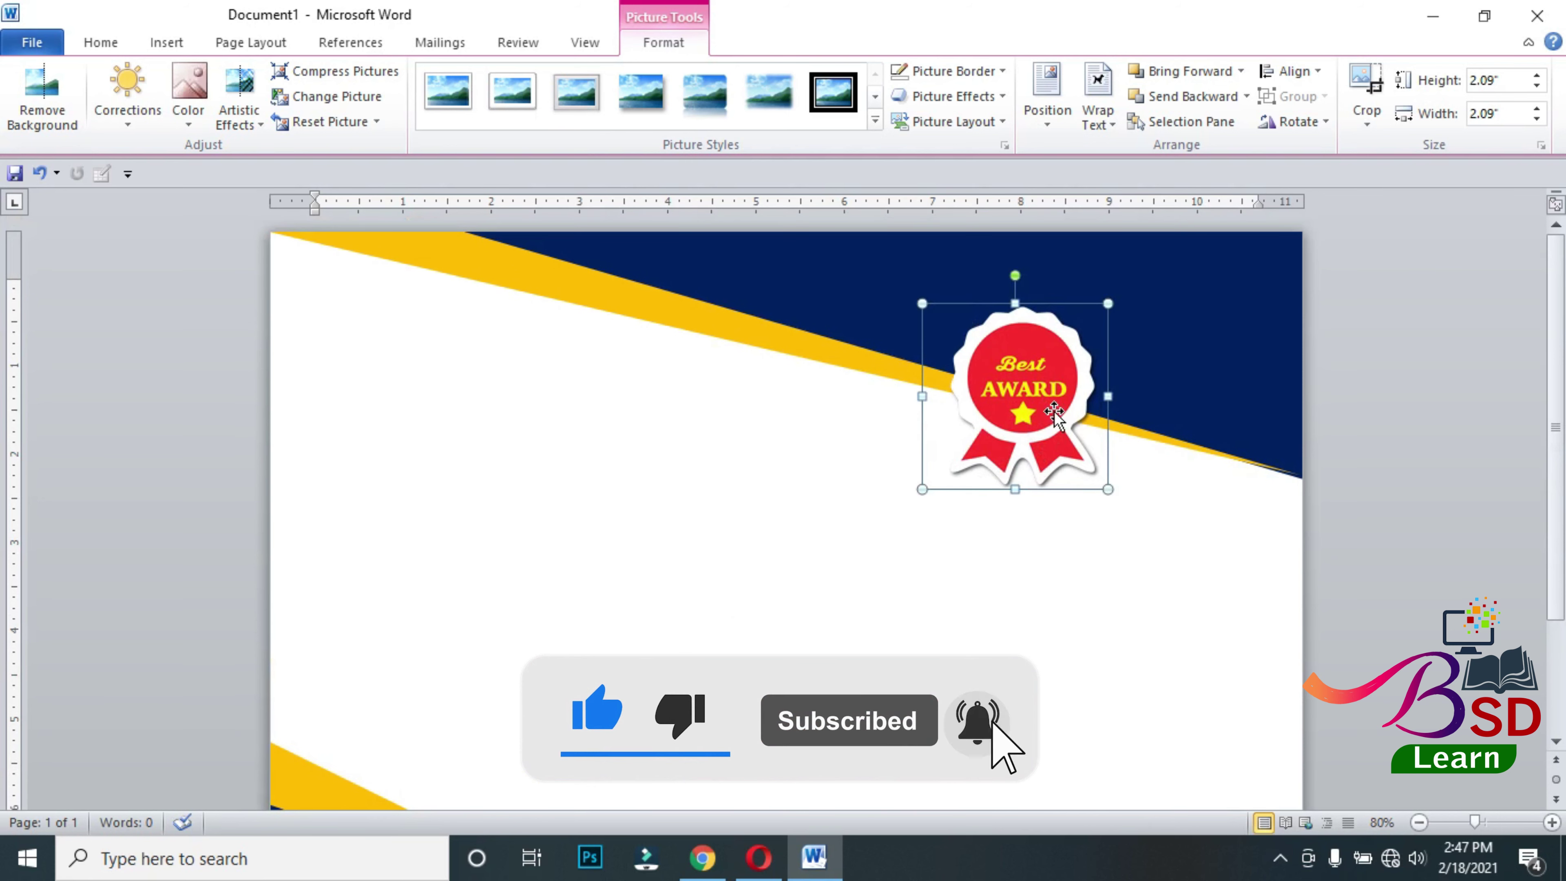
{"action": "left_click_drag", "start_coordinate": [1040, 407], "coordinate": [1116, 415]}
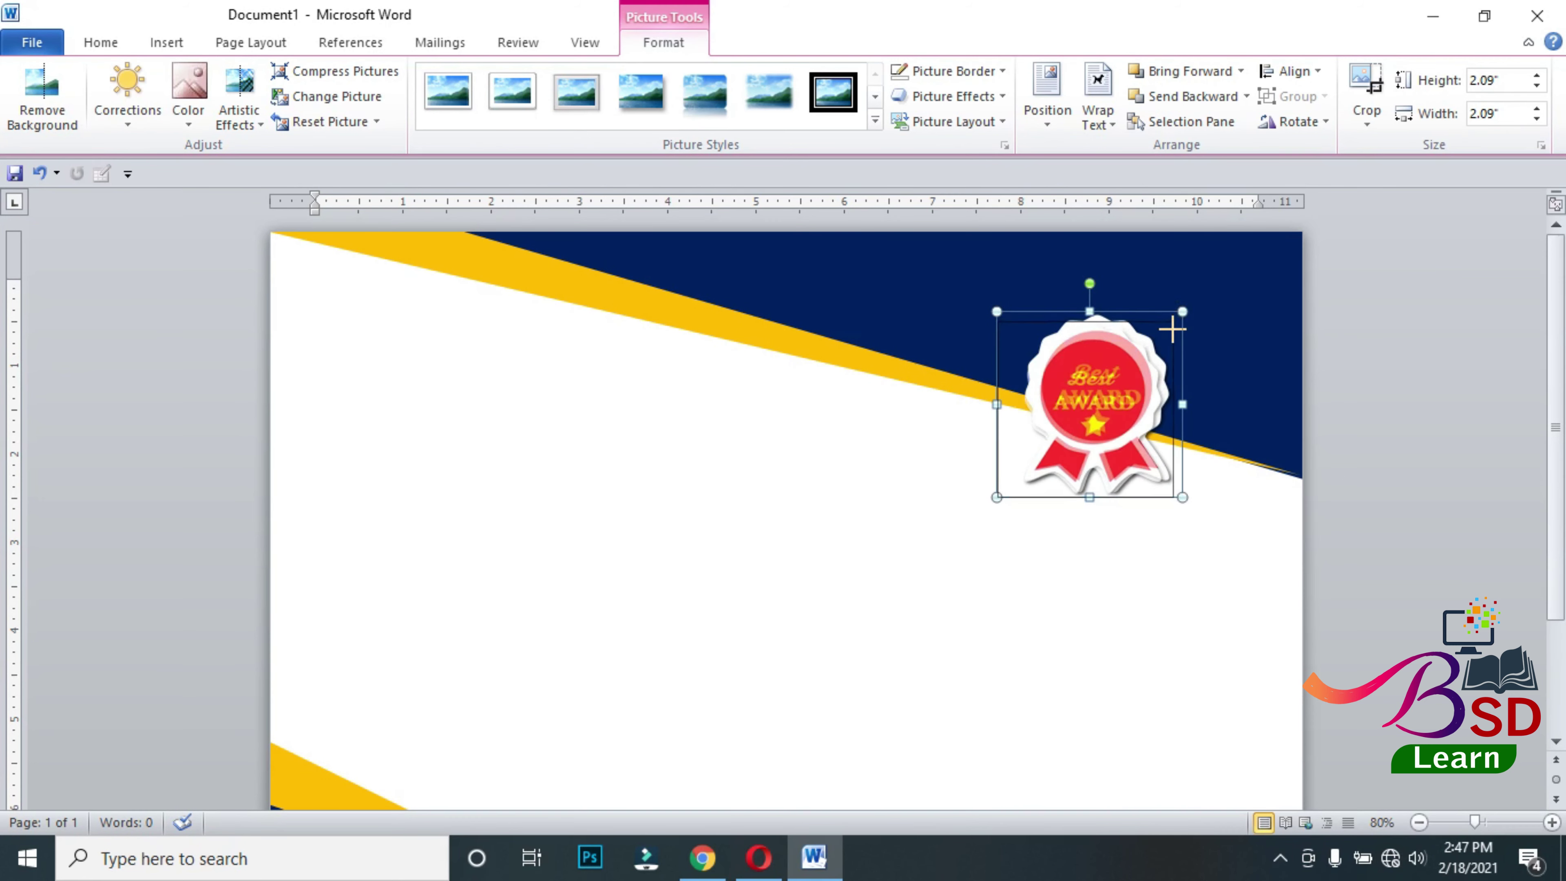
{"action": "left_click_drag", "start_coordinate": [1181, 311], "coordinate": [1173, 321]}
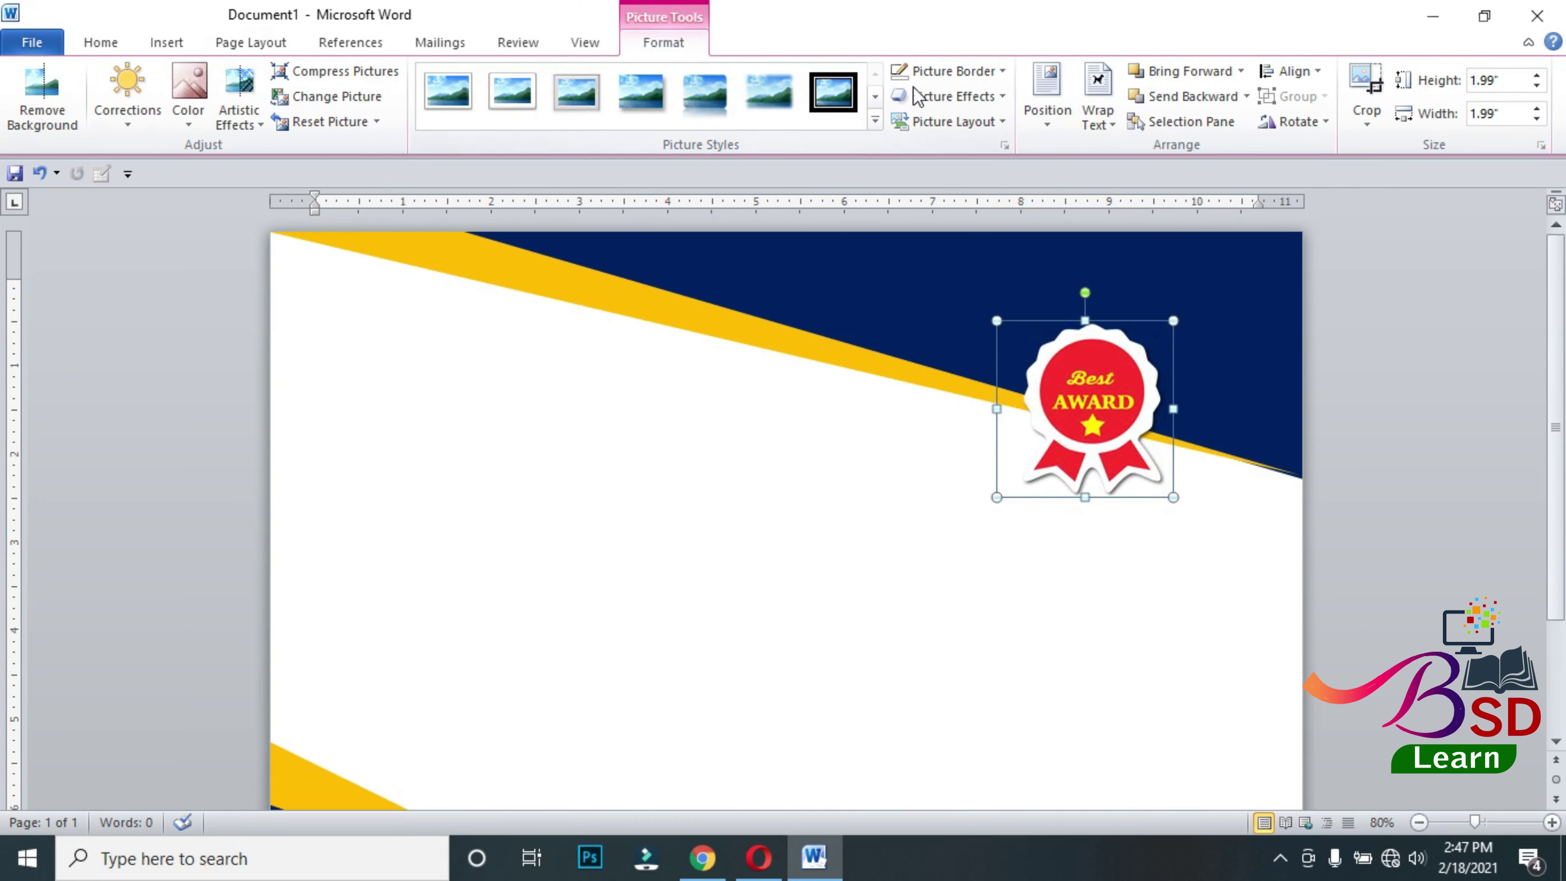
- Give the award badge an outer drop shadow
{"action": "left_click", "coordinate": [1003, 98]}
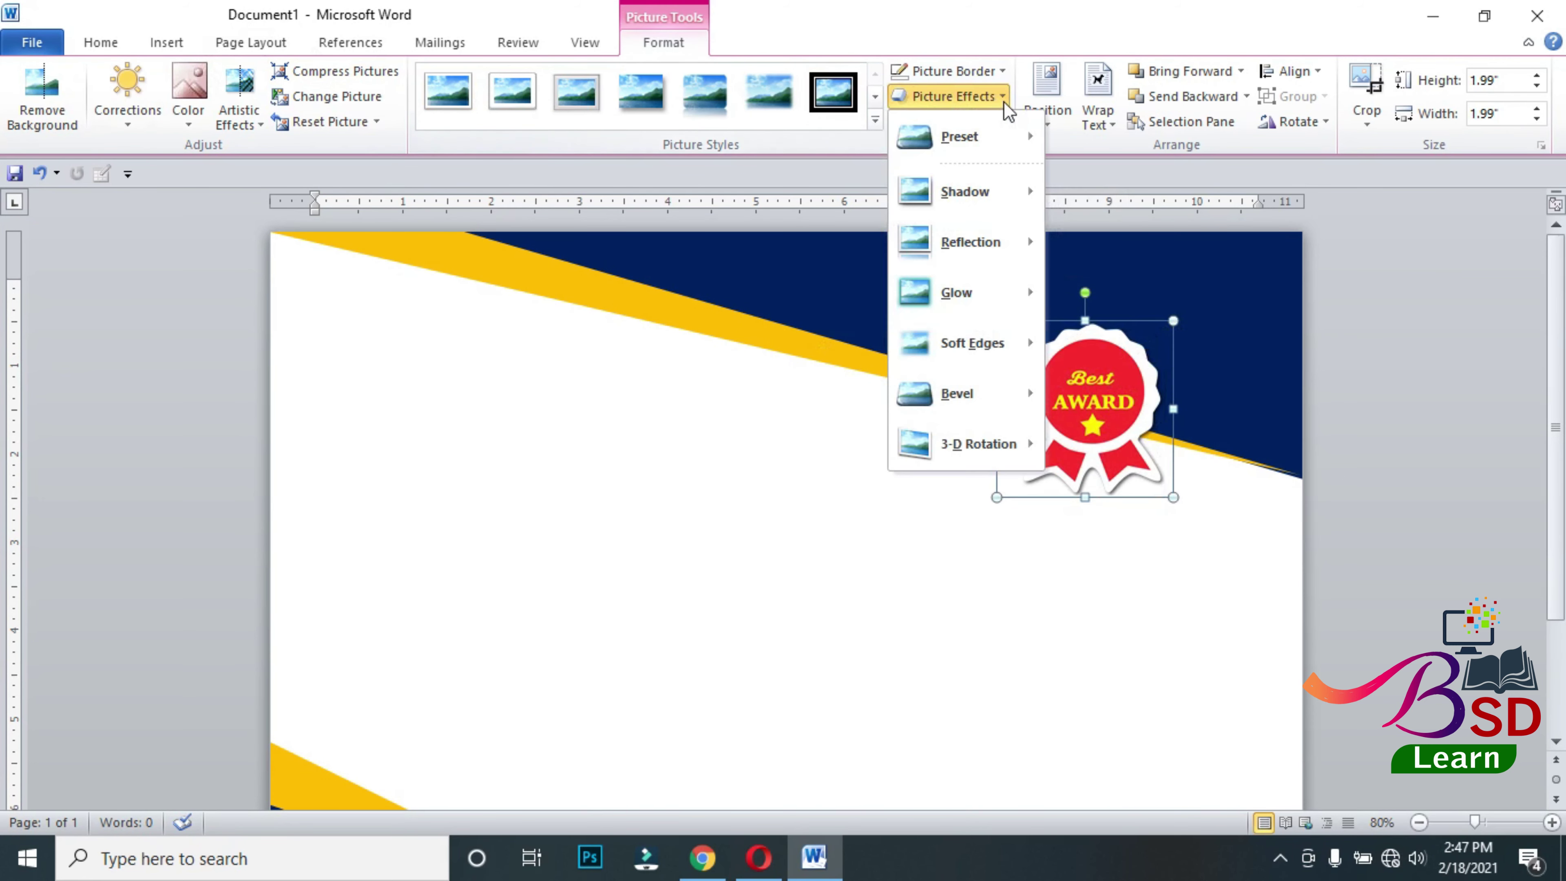
{"action": "mouse_move", "coordinate": [965, 191]}
{"action": "left_click", "coordinate": [1091, 306]}
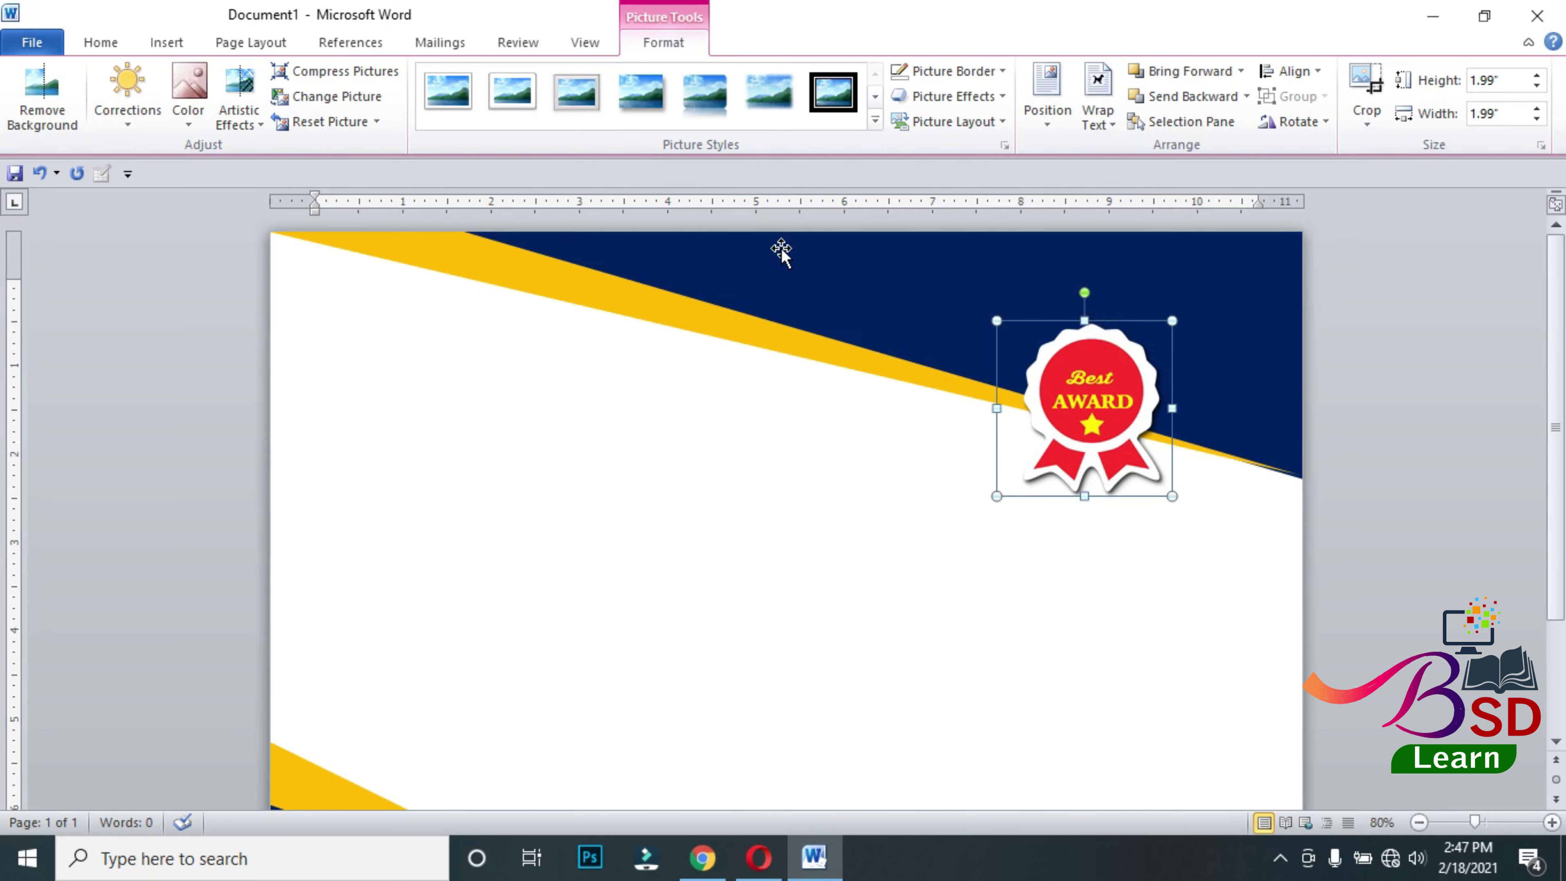
{"action": "left_click", "coordinate": [1507, 483]}
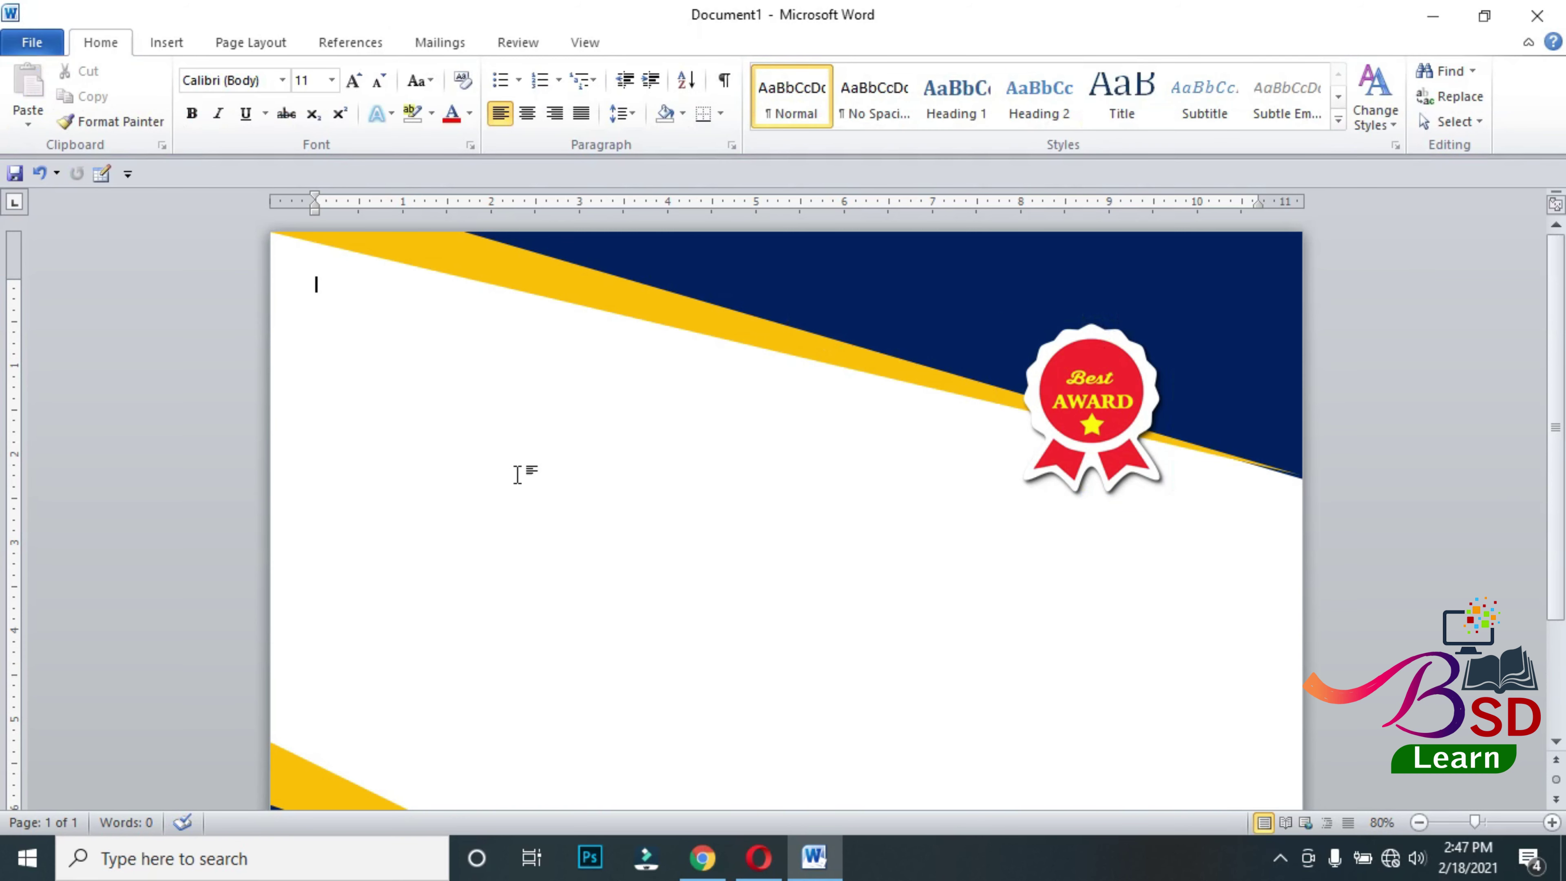
- Draw a rectangle at the page's top-left and type CERTIFICATE inside it
{"action": "left_click", "coordinate": [161, 42]}
{"action": "left_click", "coordinate": [320, 111]}
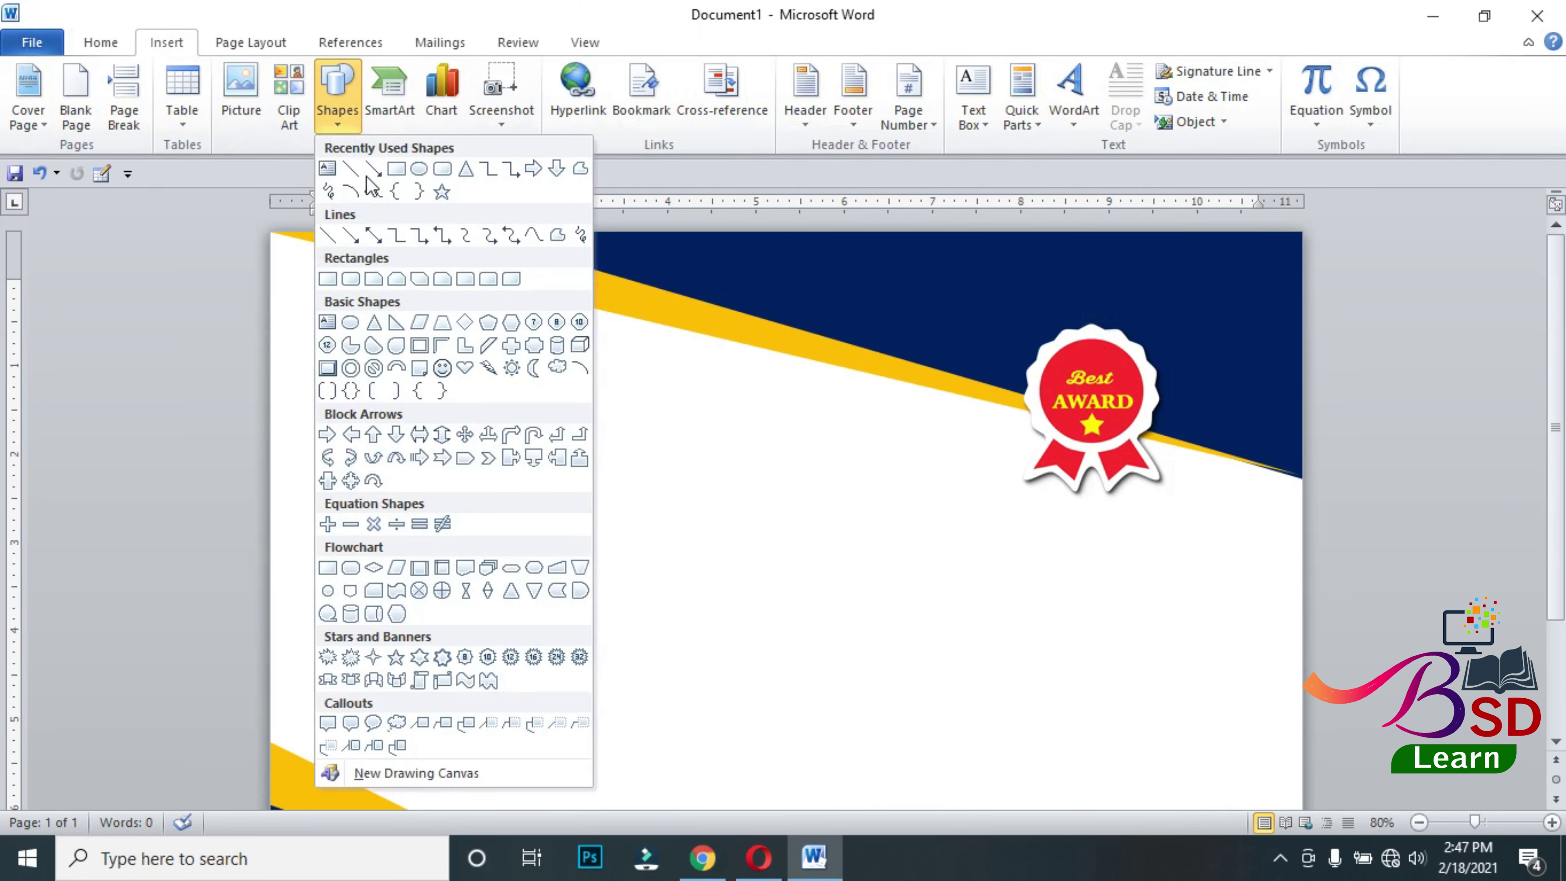
{"action": "left_click", "coordinate": [396, 162]}
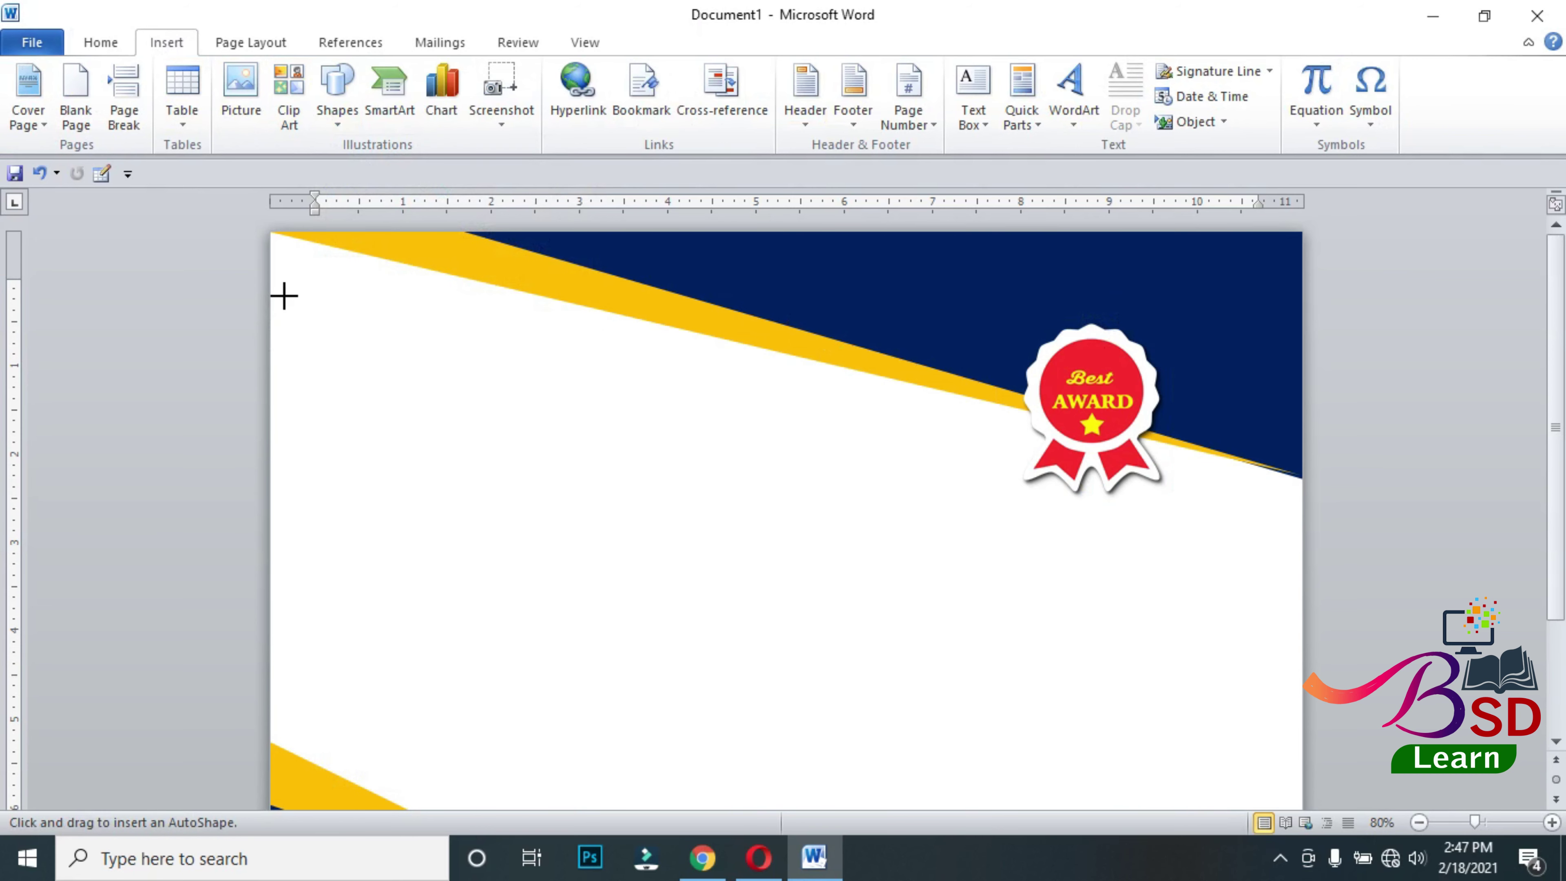
{"action": "left_click_drag", "start_coordinate": [272, 294], "coordinate": [522, 398]}
{"action": "right_click", "coordinate": [438, 349]}
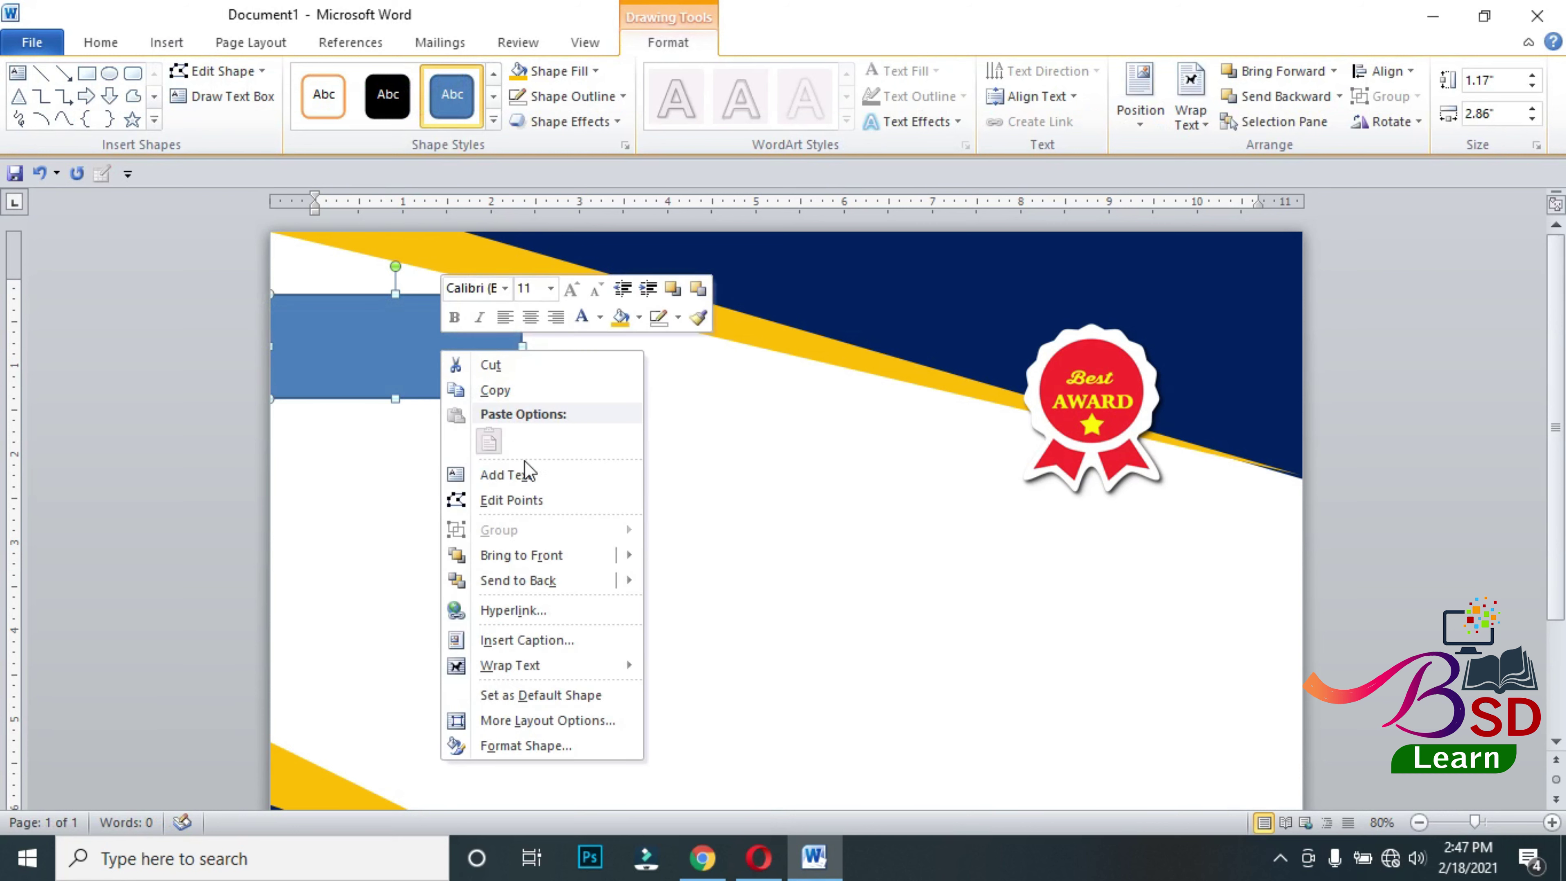
{"action": "left_click", "coordinate": [528, 475]}
{"action": "type", "text": "CERTIFICA"}
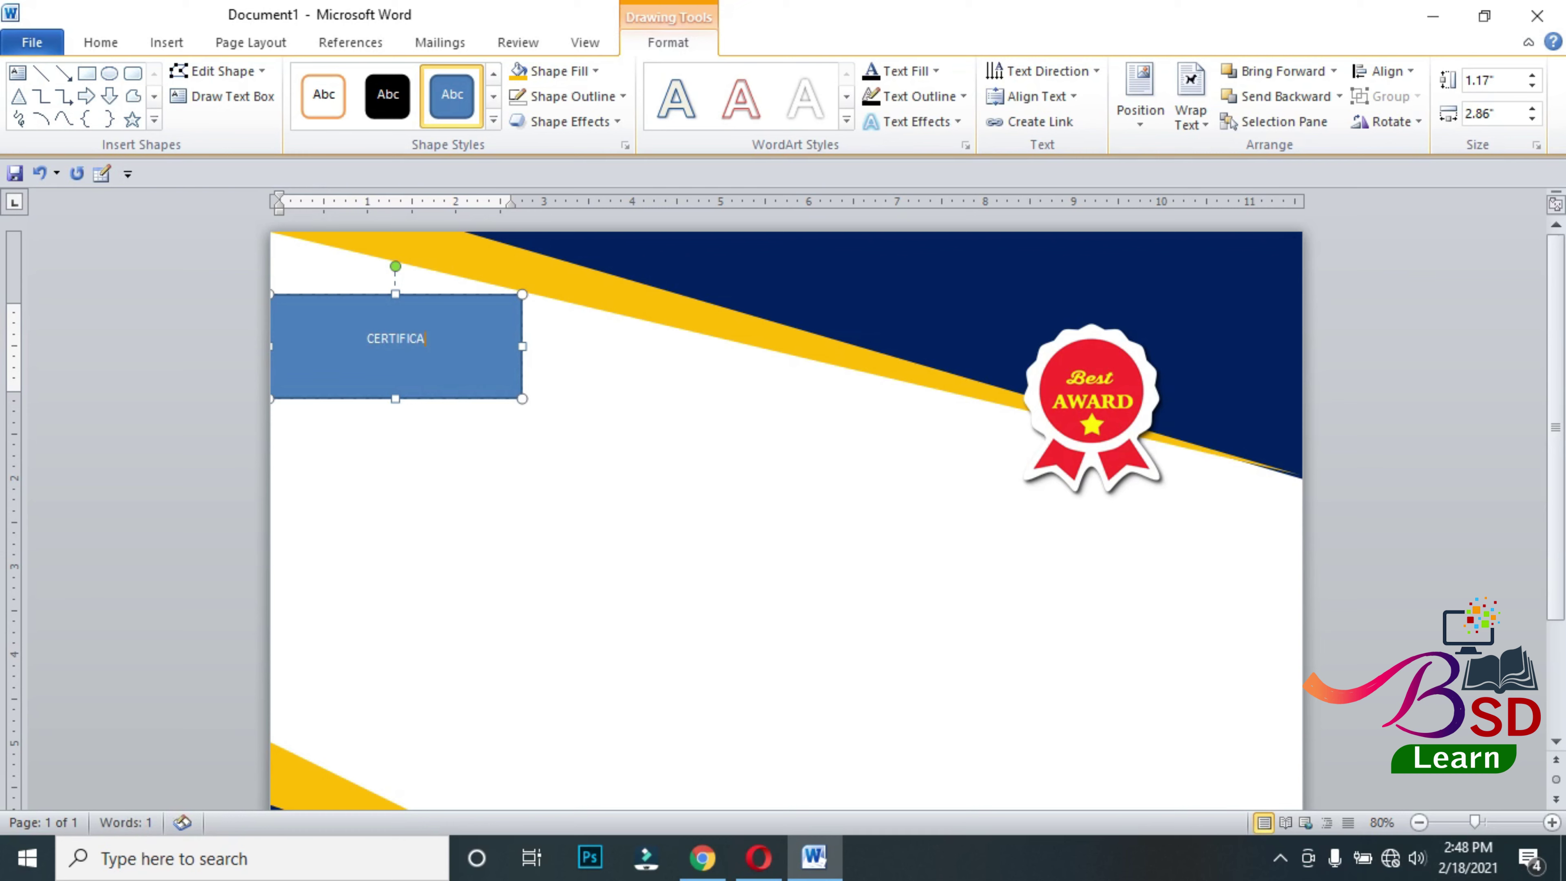
{"action": "type", "text": "TE"}
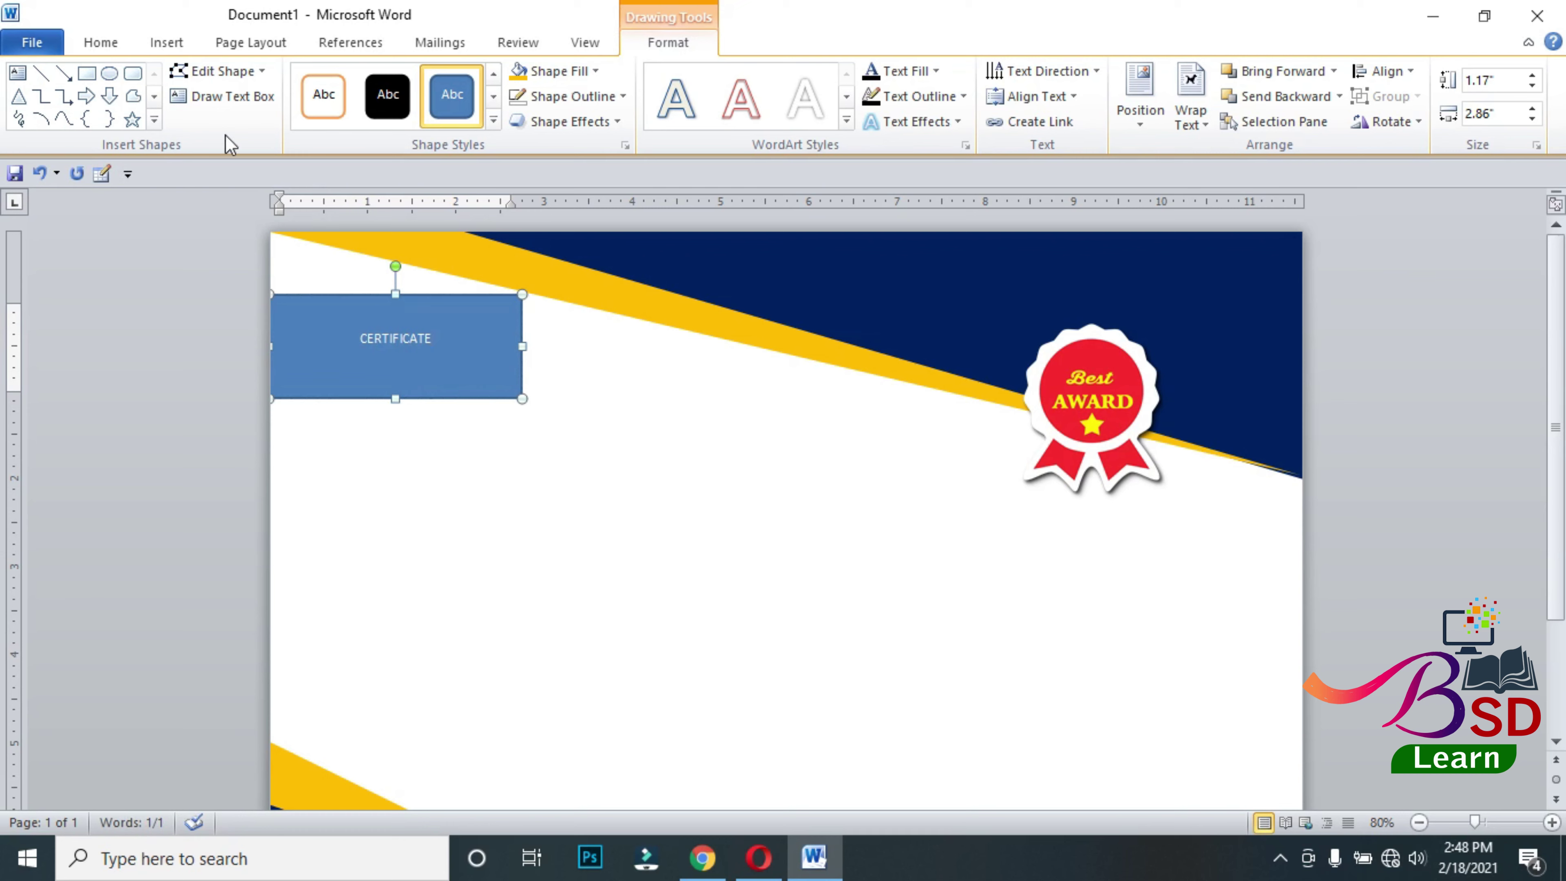
{"action": "left_click", "coordinate": [100, 42]}
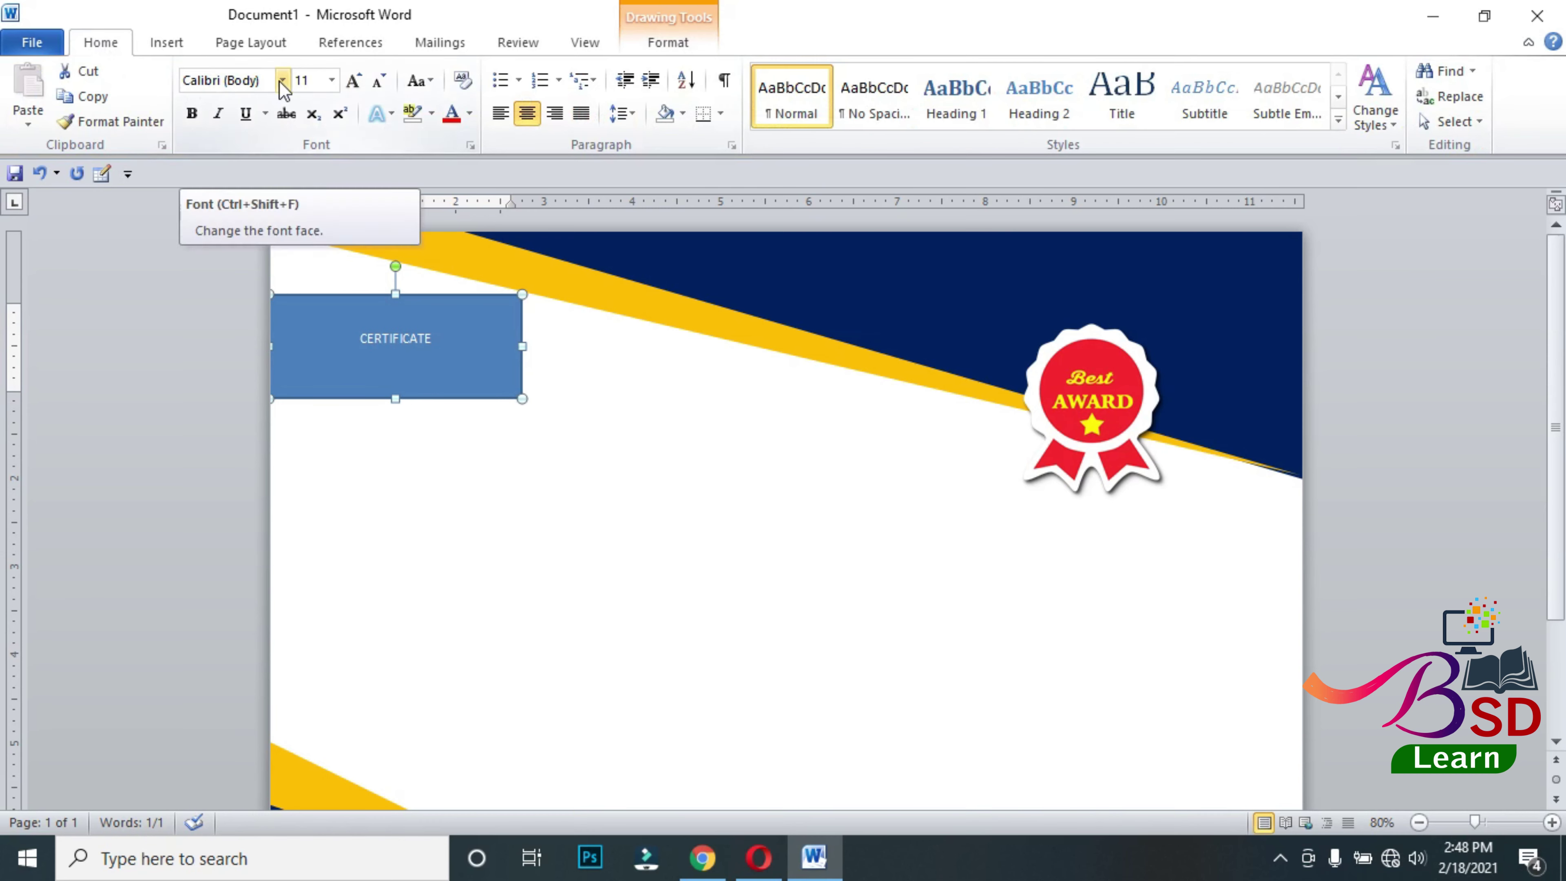
- Set CERTIFICATE in bold Arrus Blk BT at 28 pt and widen its box
{"action": "left_click", "coordinate": [280, 80]}
{"action": "left_click", "coordinate": [273, 213]}
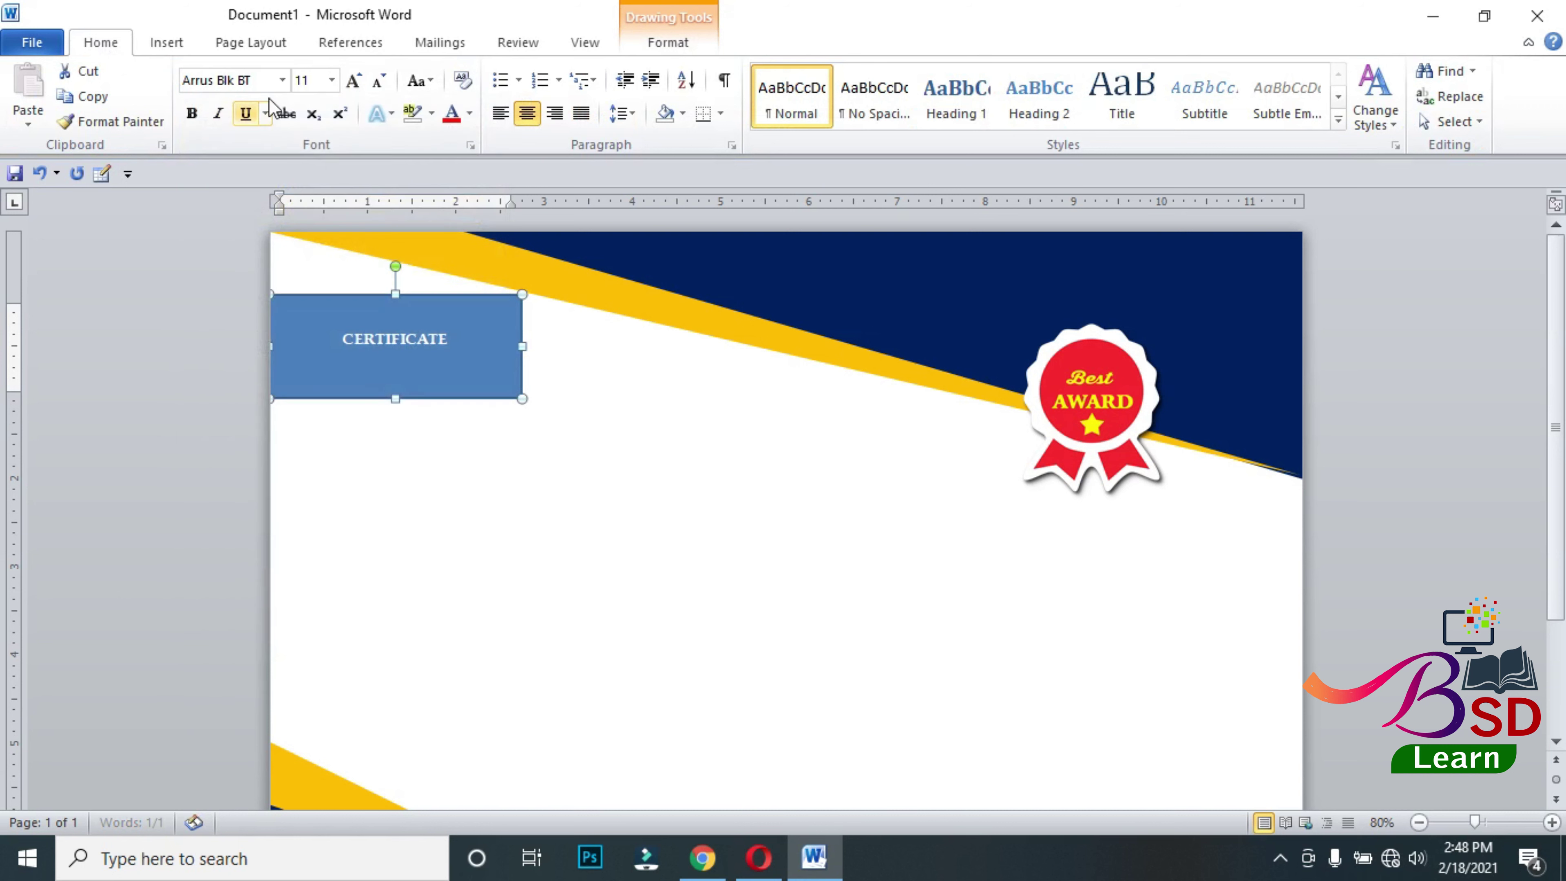
{"action": "left_click", "coordinate": [359, 85]}
{"action": "left_click", "coordinate": [359, 84]}
{"action": "left_click", "coordinate": [359, 84]}
{"action": "left_click", "coordinate": [360, 84]}
{"action": "left_click", "coordinate": [359, 85]}
{"action": "left_click", "coordinate": [359, 85]}
{"action": "left_click", "coordinate": [354, 82]}
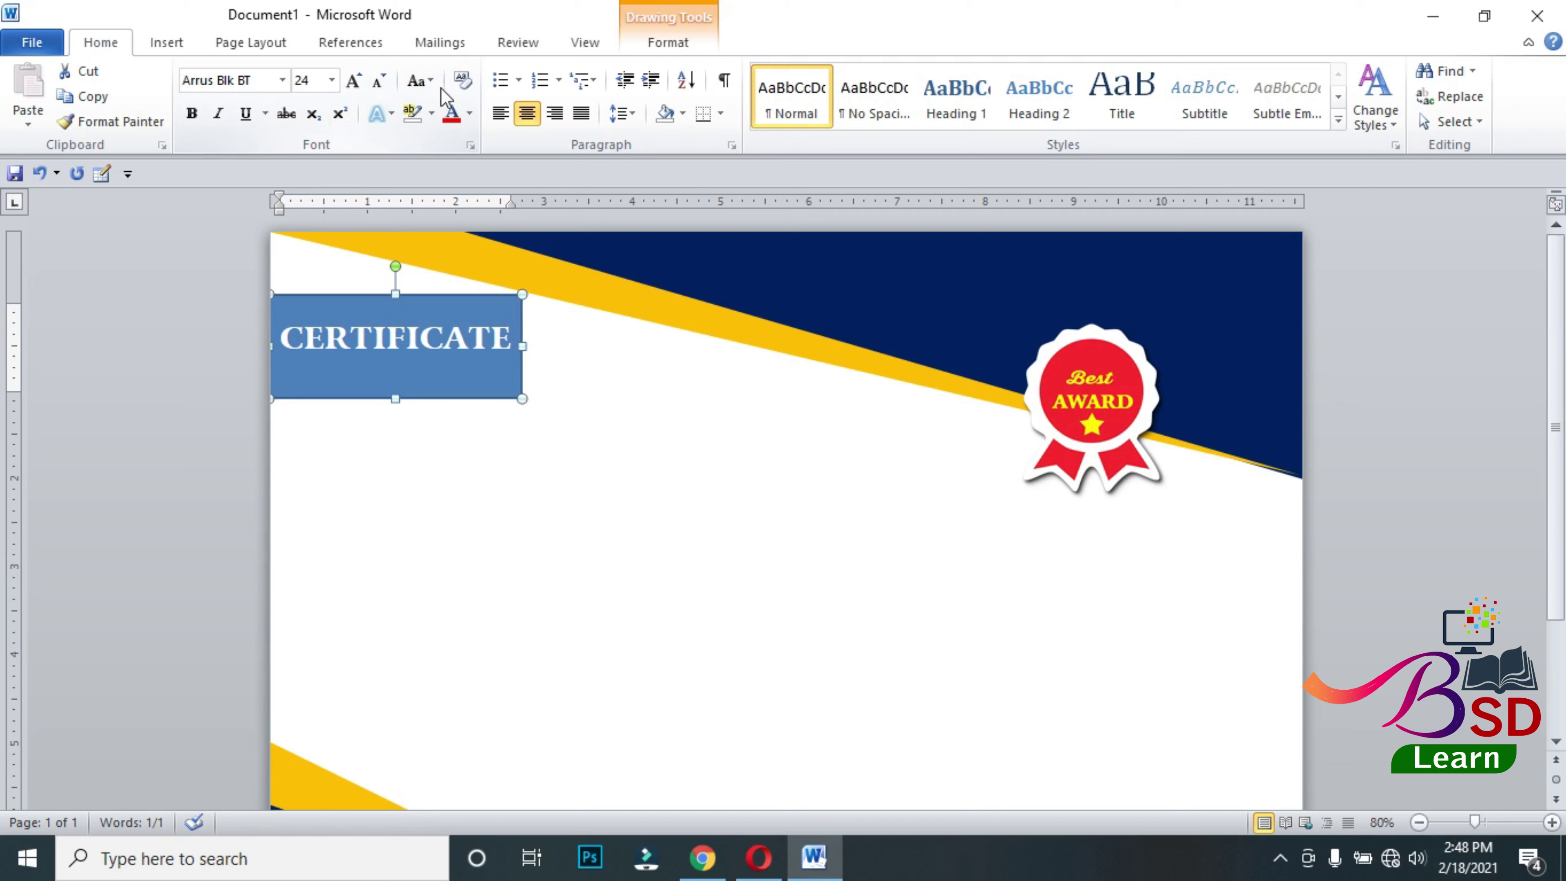
{"action": "left_click", "coordinate": [191, 113]}
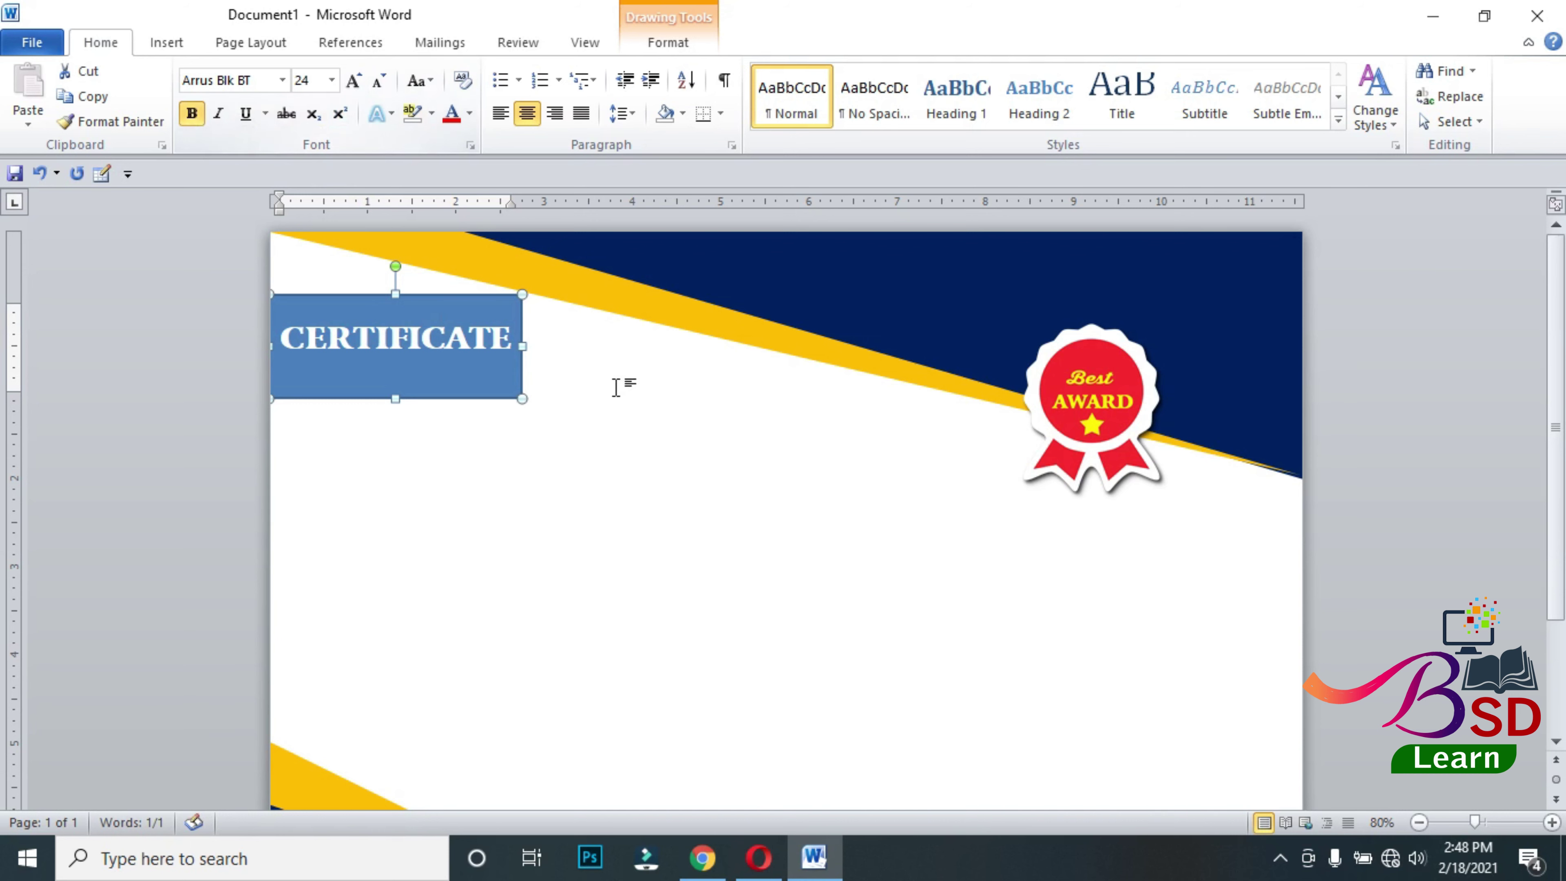
{"action": "left_click_drag", "start_coordinate": [522, 347], "coordinate": [569, 350]}
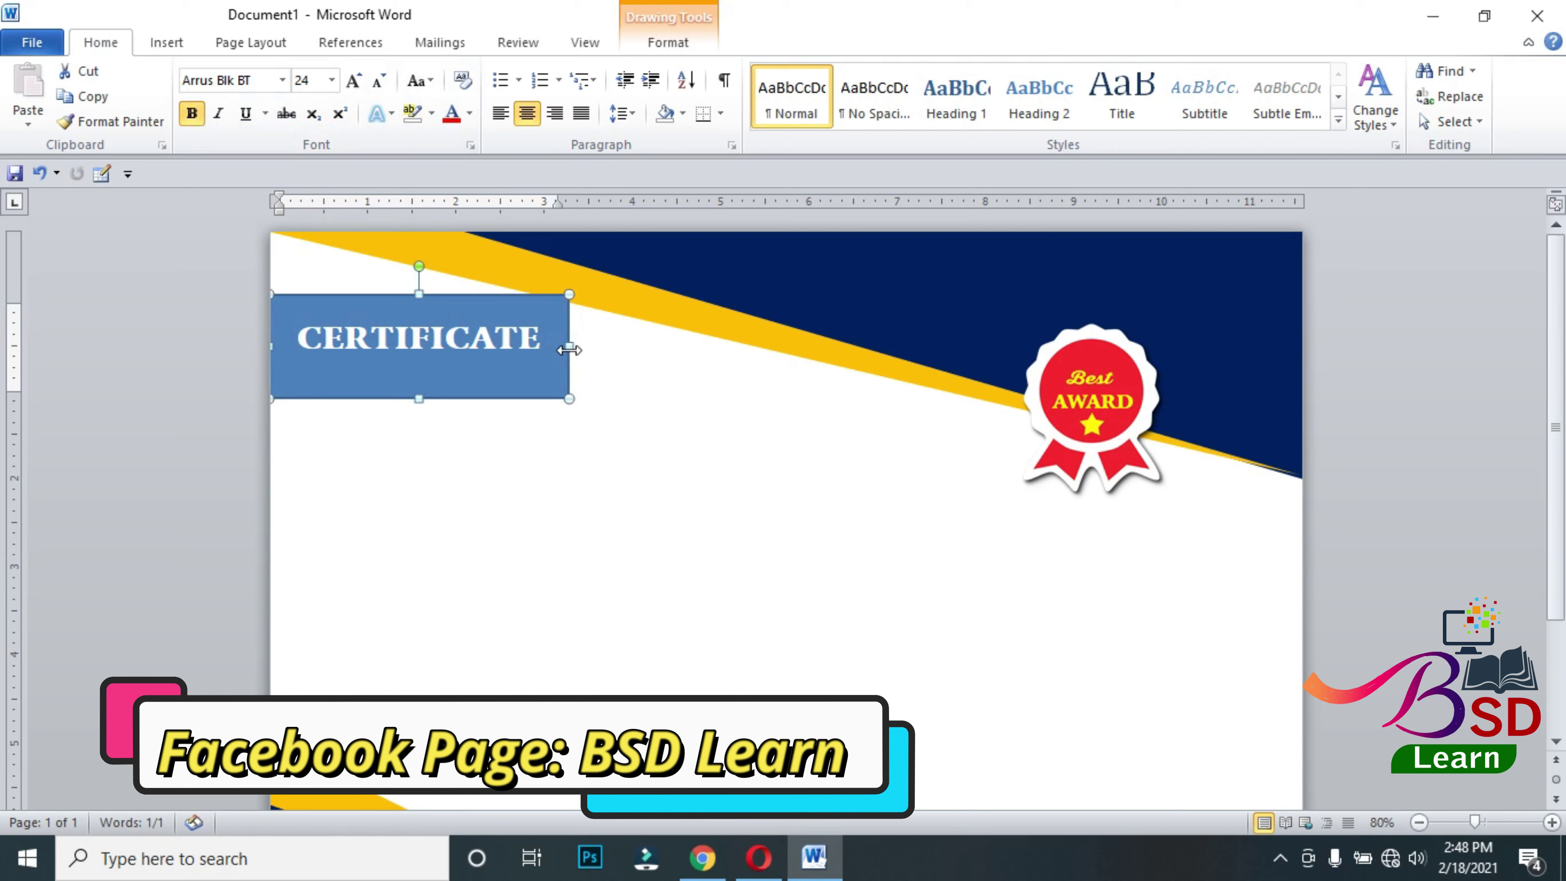
{"action": "left_click", "coordinate": [350, 83]}
{"action": "left_click", "coordinate": [352, 82]}
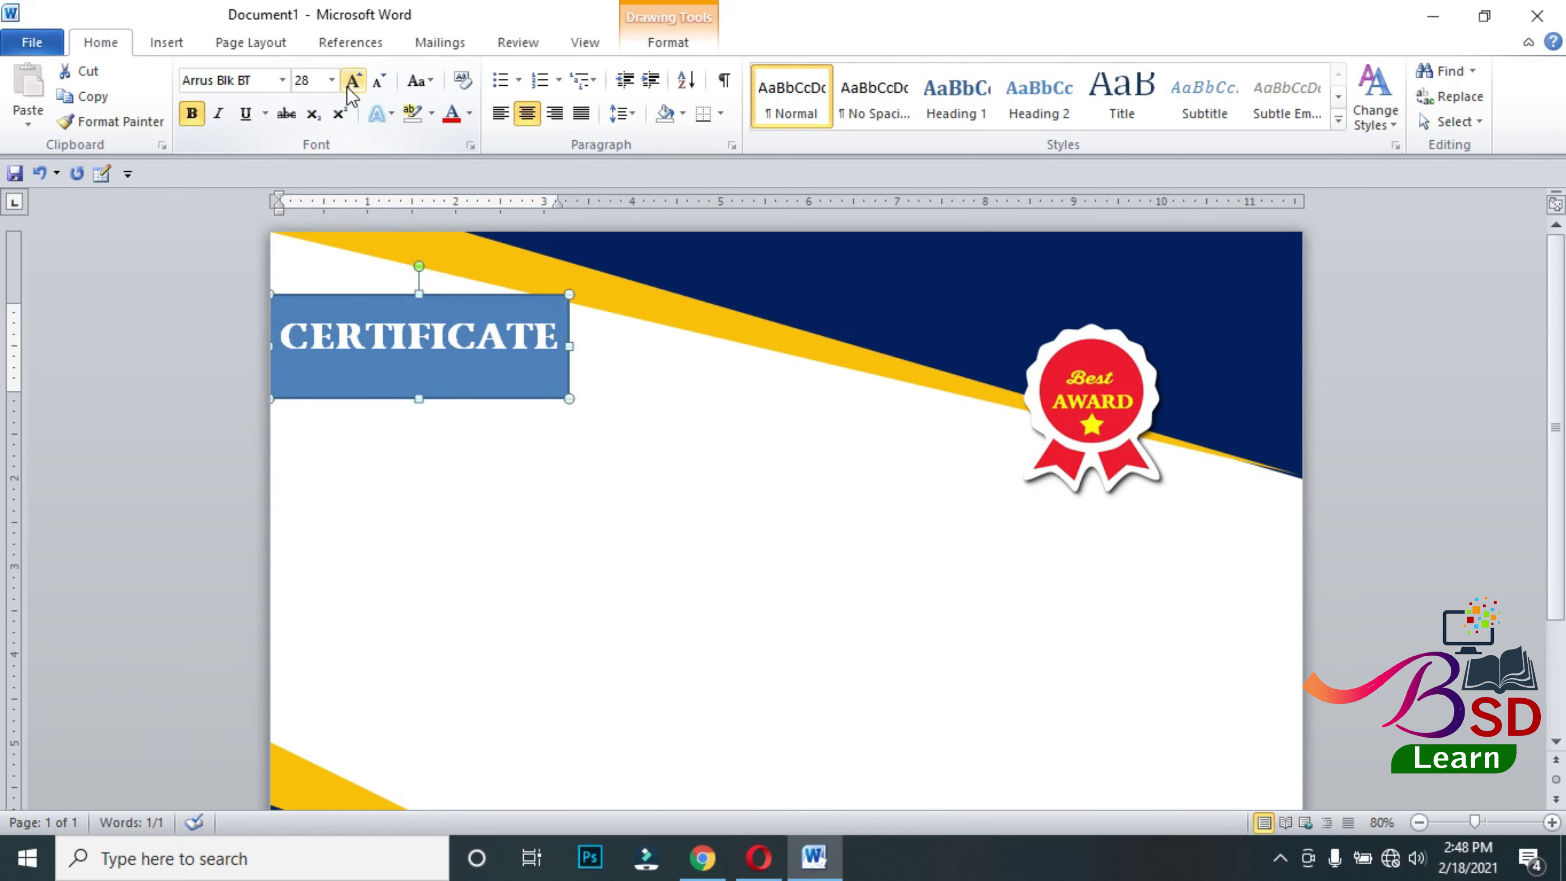
- Give the CERTIFICATE box No Fill and colour its text black
{"action": "left_click", "coordinate": [667, 42]}
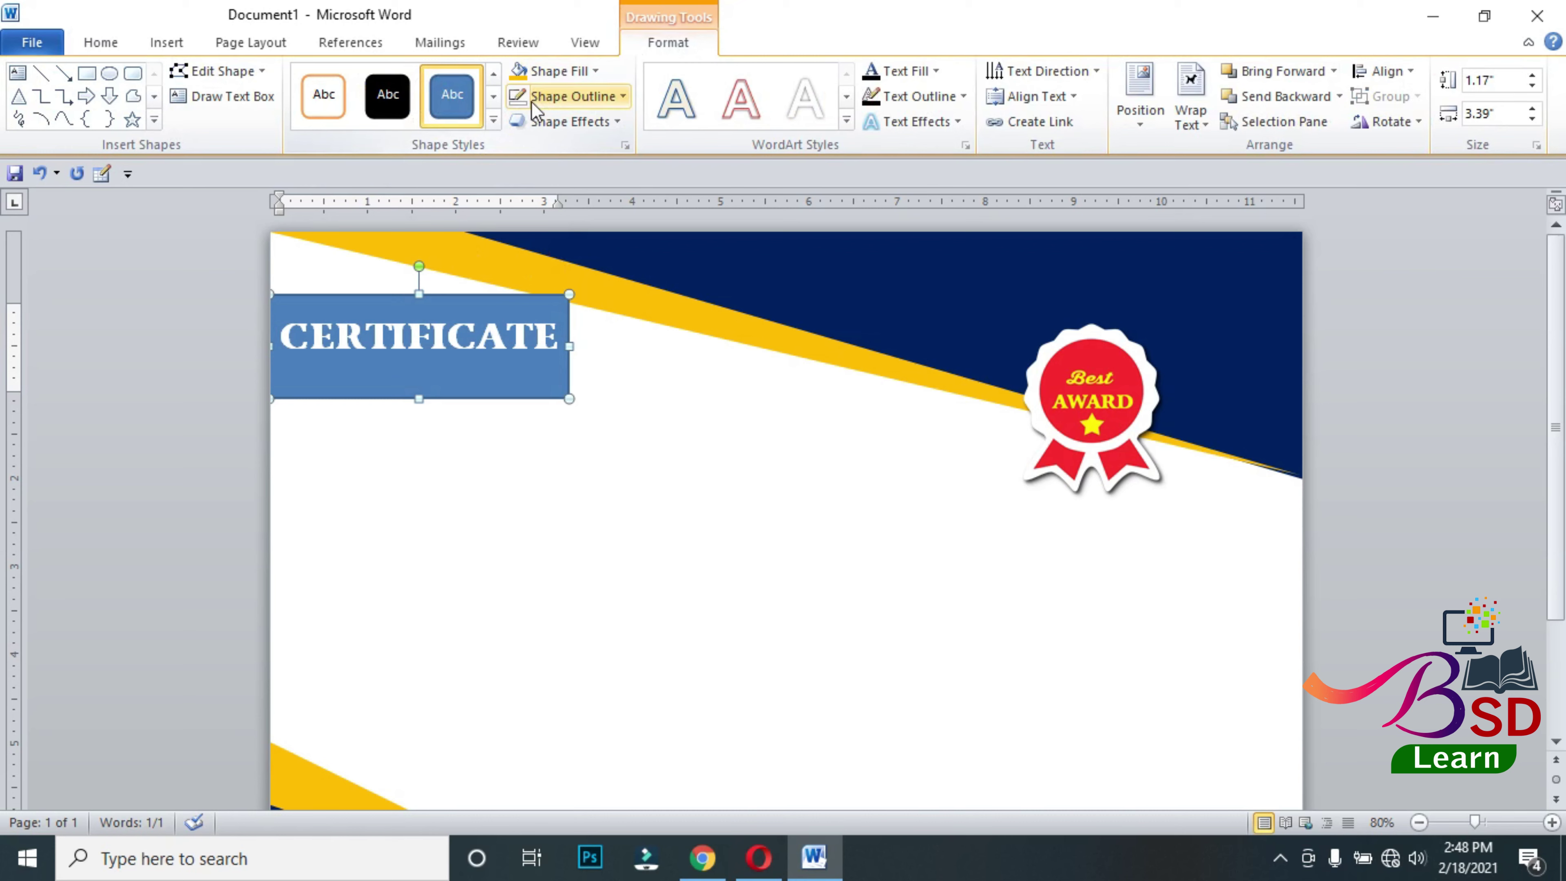
{"action": "left_click", "coordinate": [548, 71]}
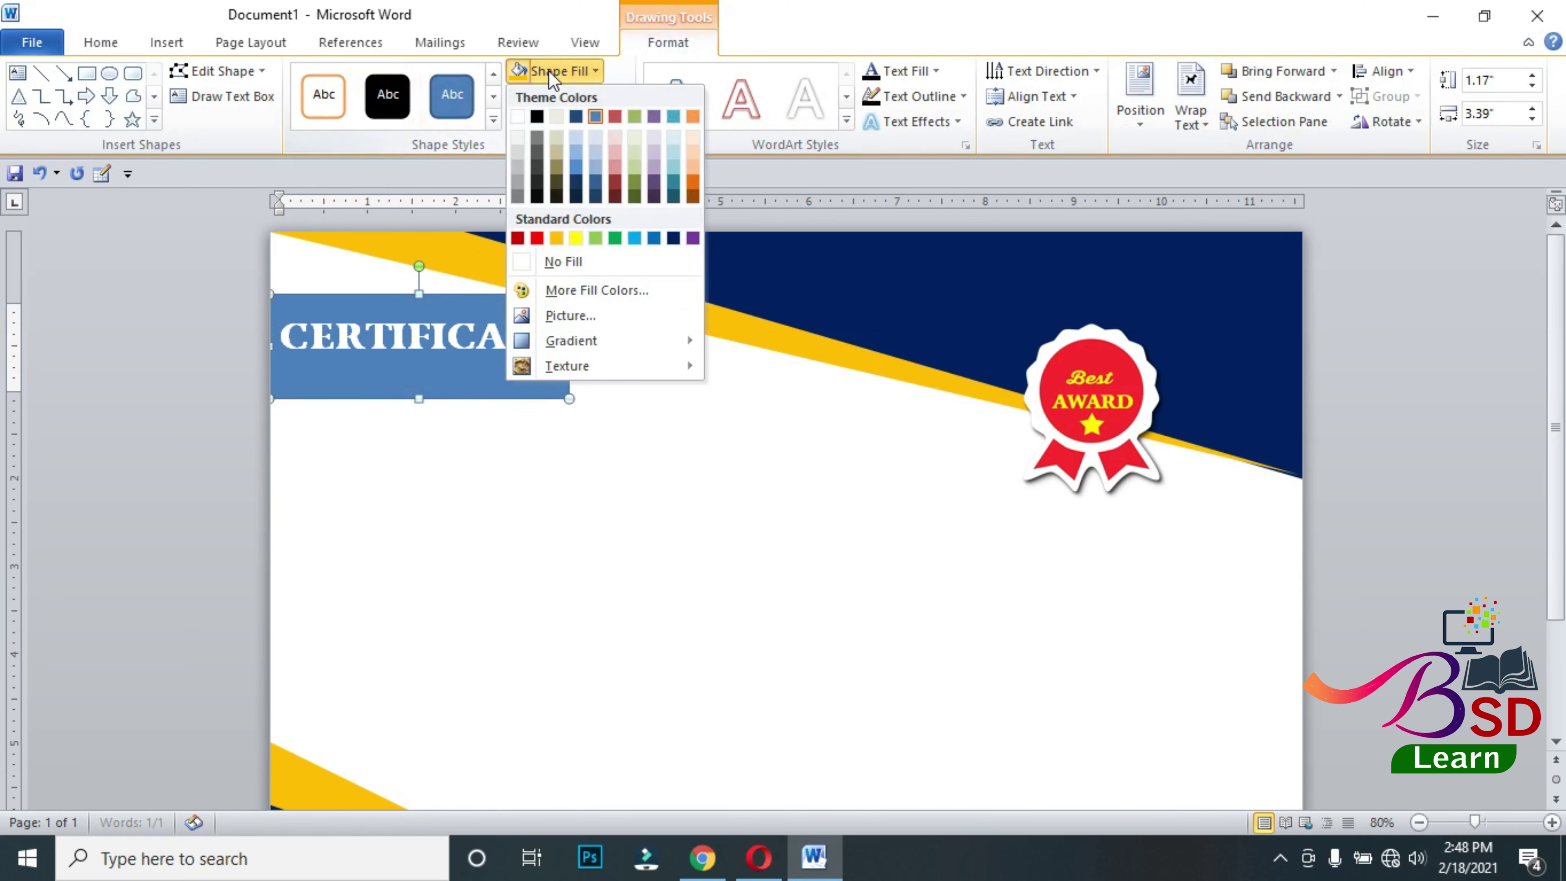
{"action": "left_click", "coordinate": [558, 261]}
{"action": "left_click", "coordinate": [902, 72]}
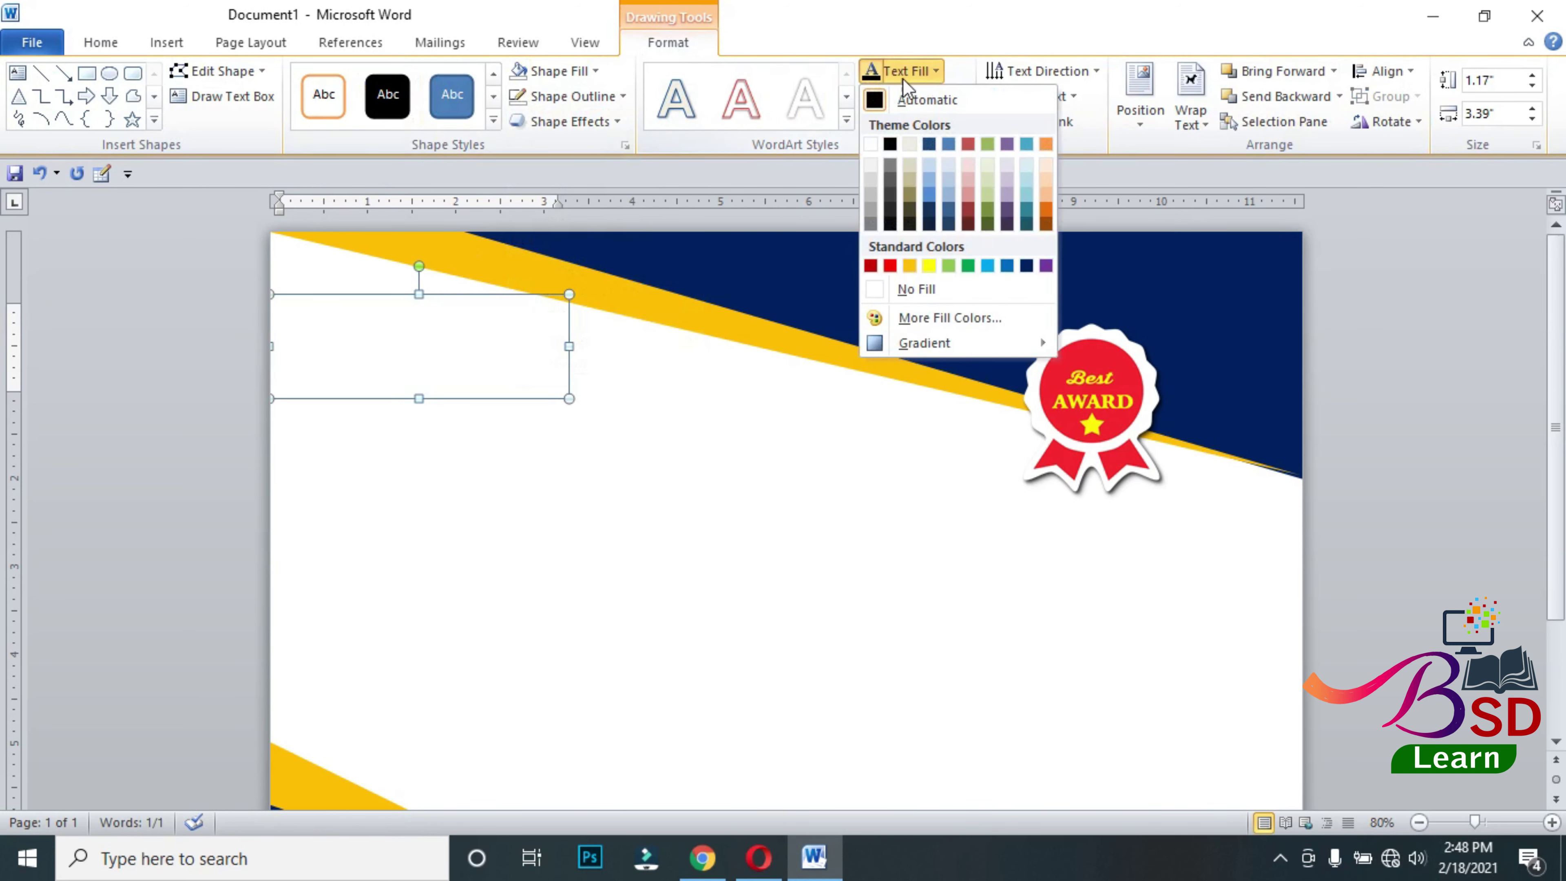
{"action": "left_click", "coordinate": [896, 148]}
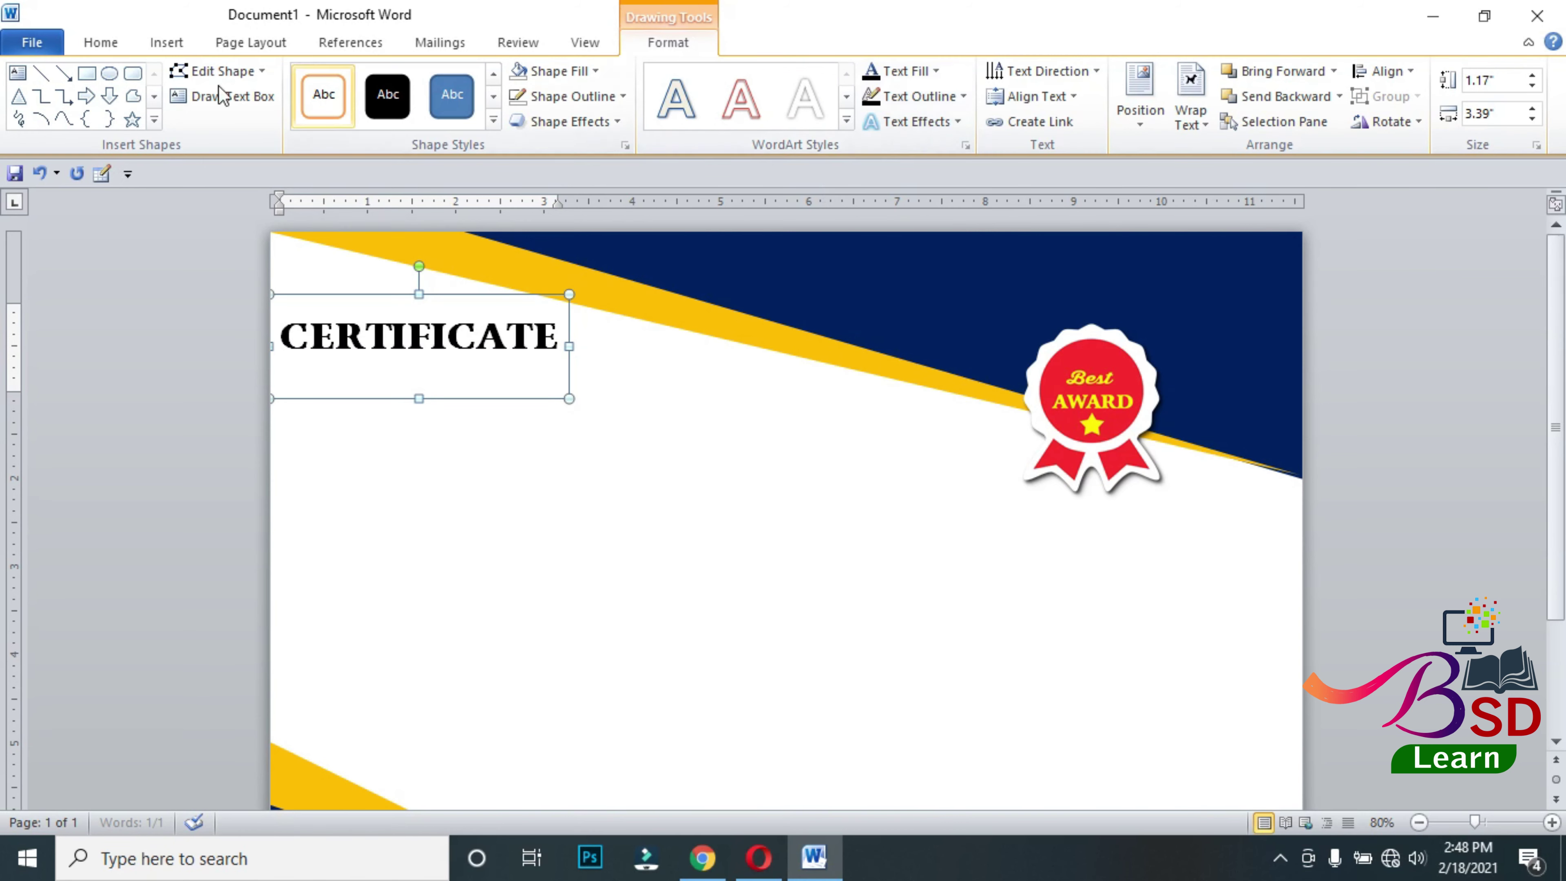
{"action": "left_click", "coordinate": [101, 42]}
{"action": "left_click", "coordinate": [200, 116]}
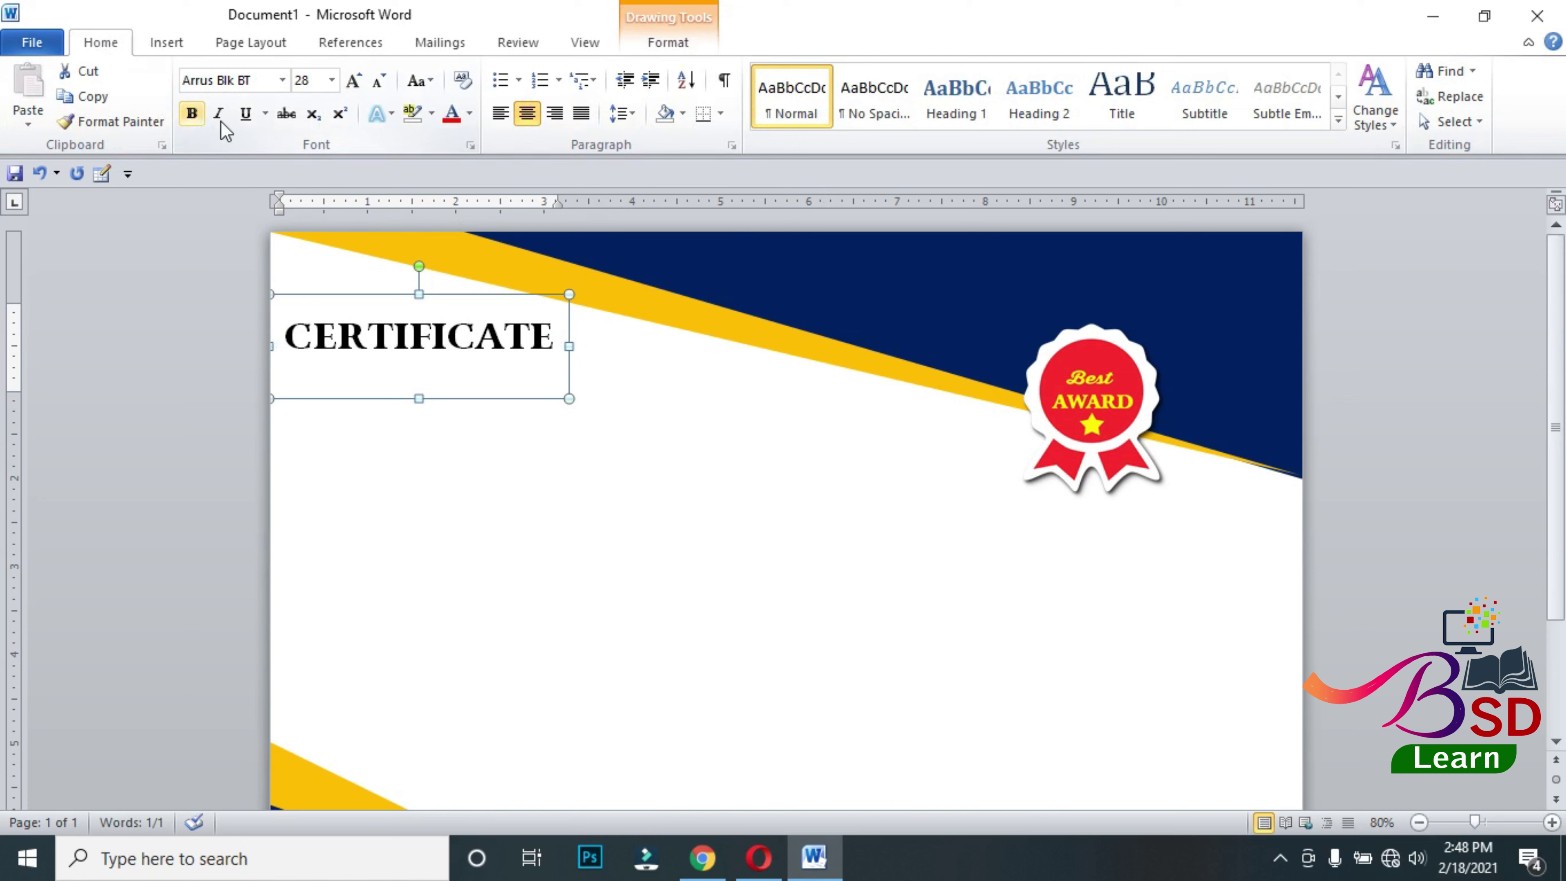
- Enlarge CERTIFICATE to 36 pt, widen its box to one line, and nudge it down-left
{"action": "left_click_drag", "start_coordinate": [567, 346], "coordinate": [614, 350]}
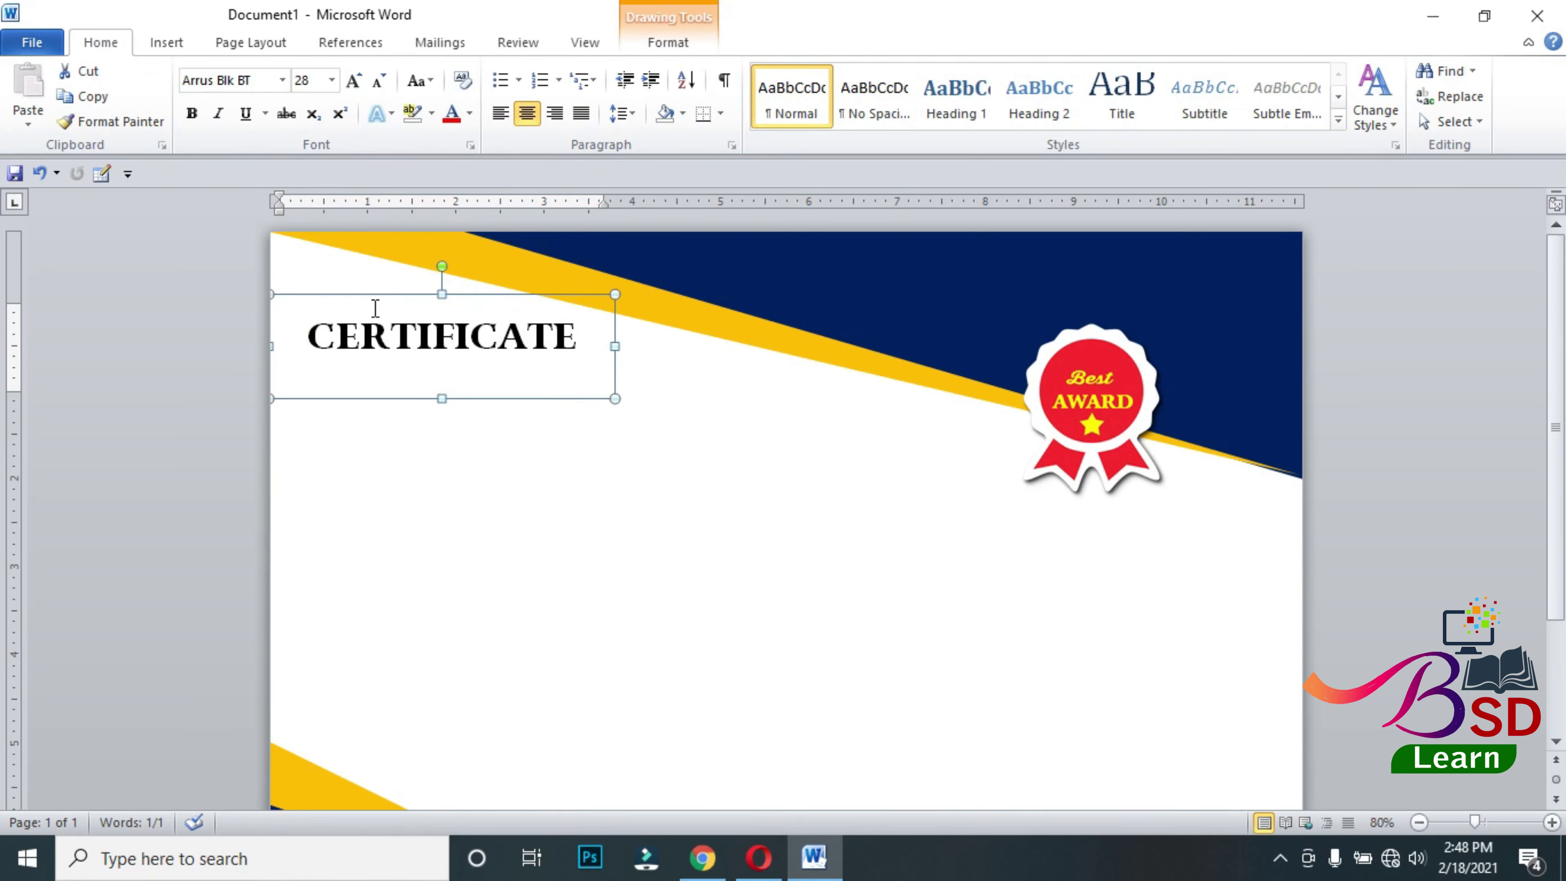
{"action": "left_click", "coordinate": [355, 82]}
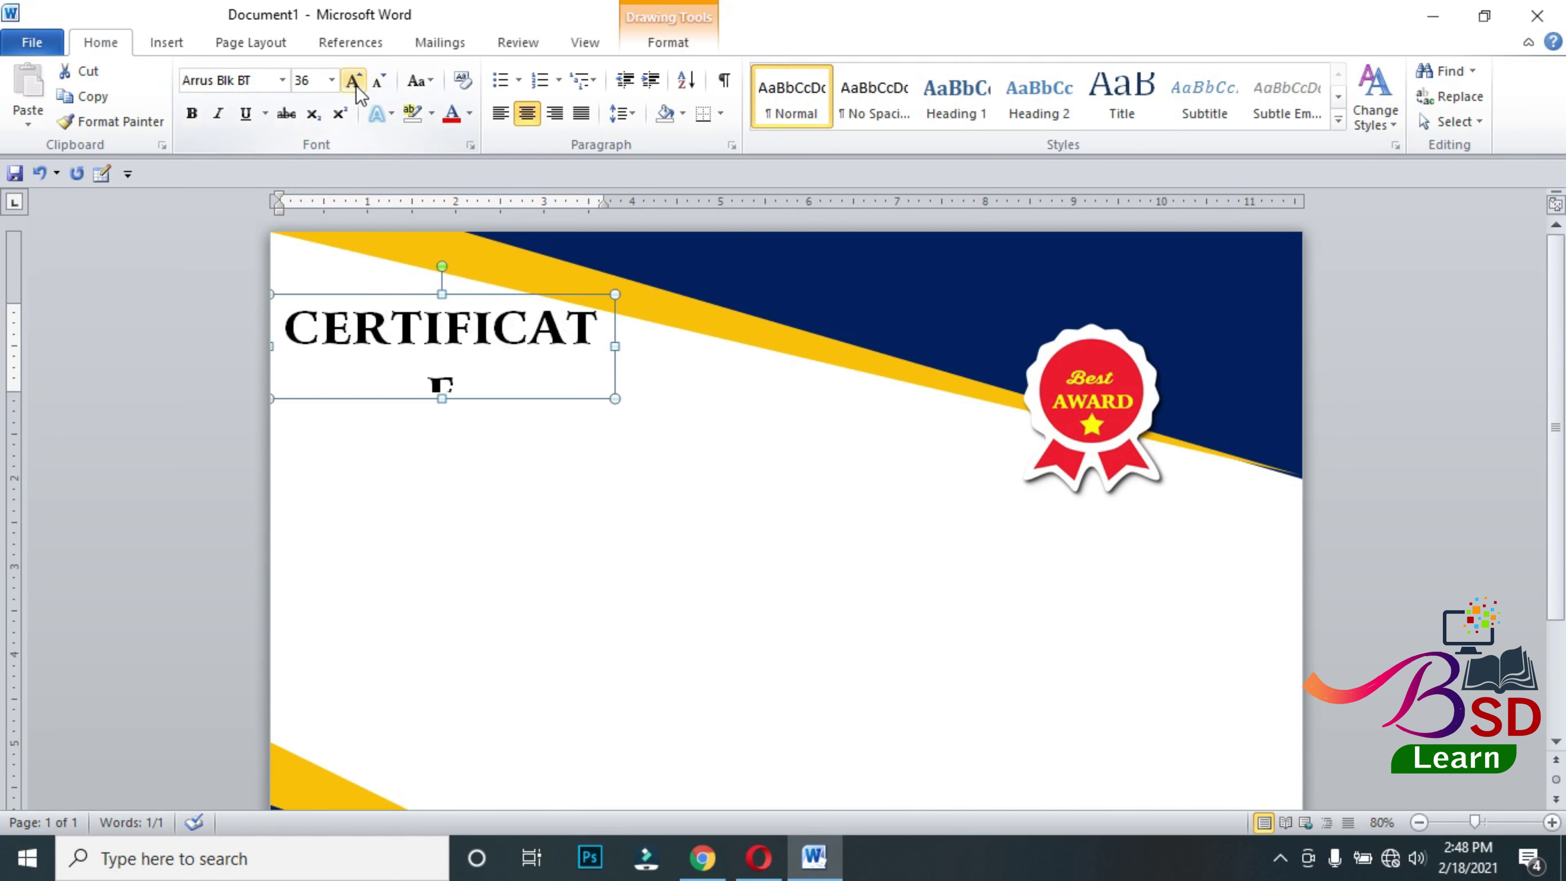
{"action": "left_click_drag", "start_coordinate": [614, 346], "coordinate": [641, 349]}
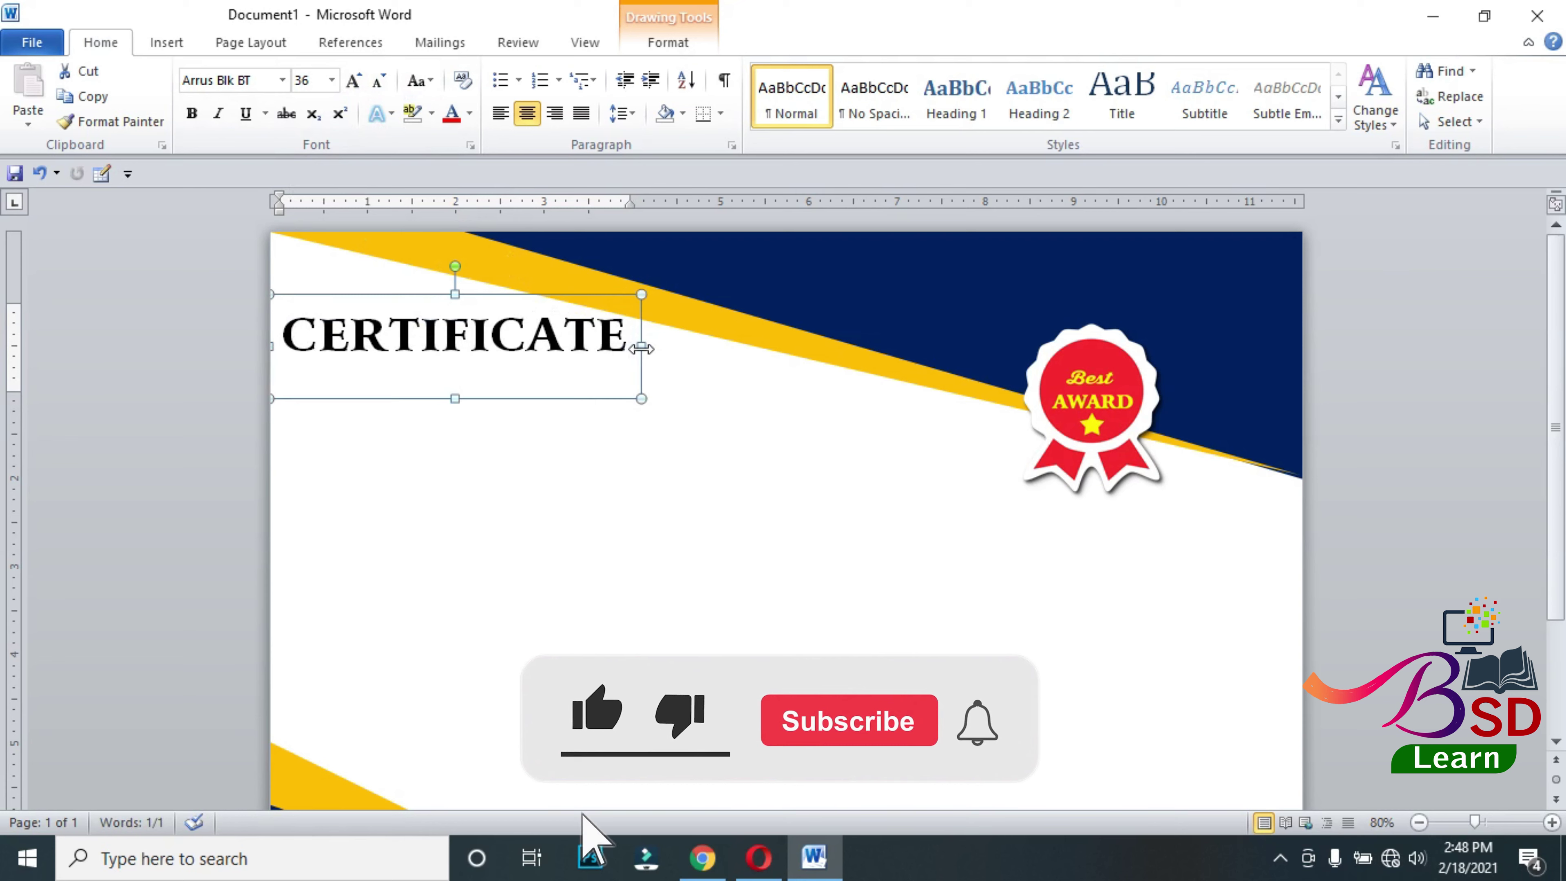
{"action": "key", "text": "Down"}
{"action": "key", "text": "Down"}
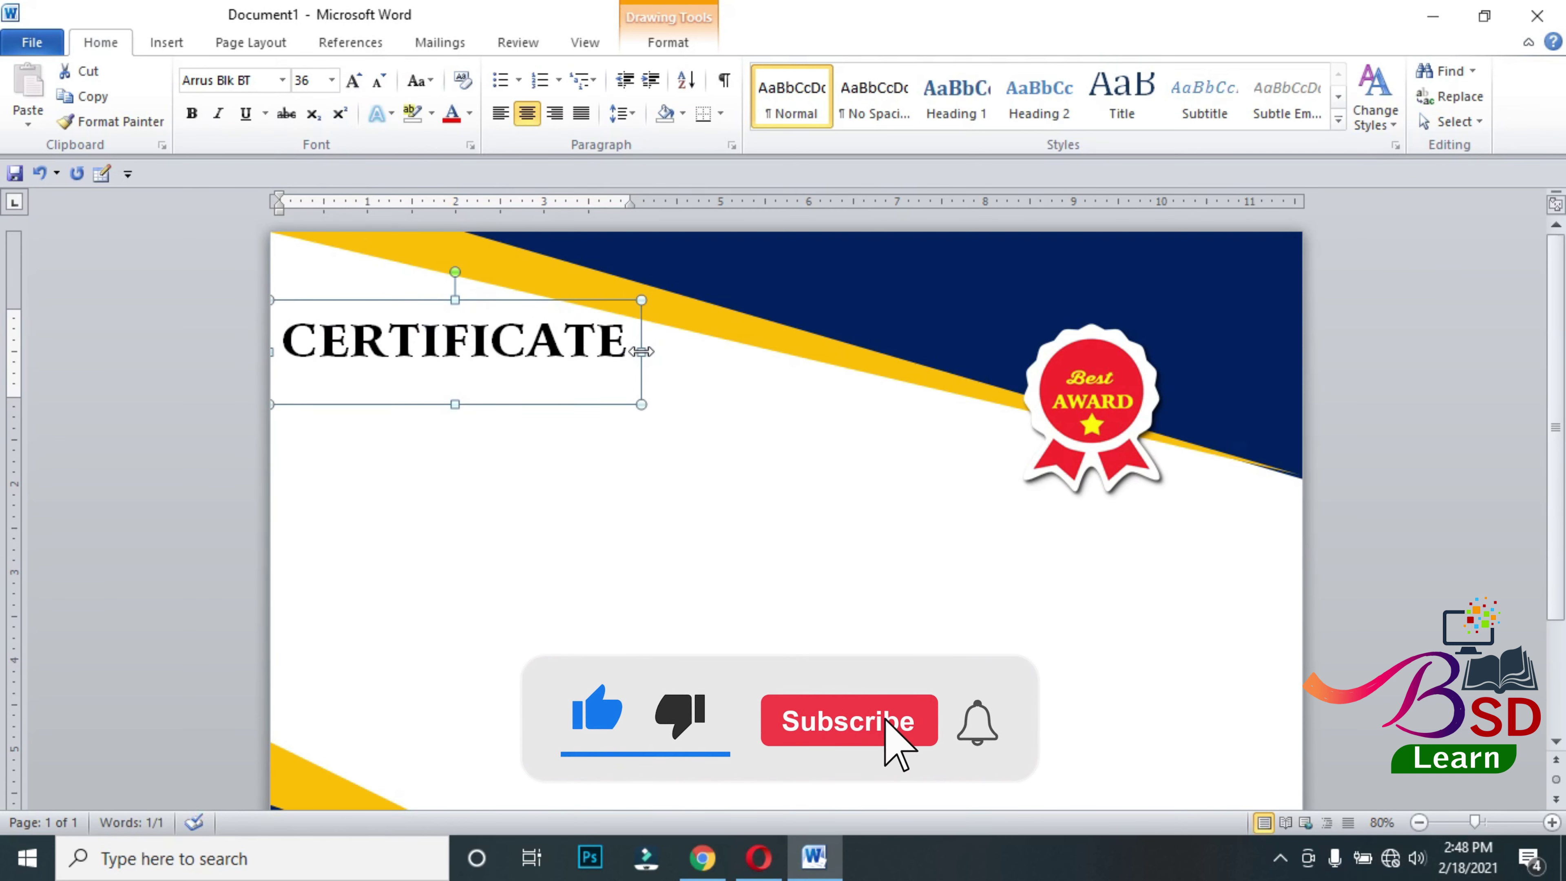
{"action": "key", "text": "Left"}
{"action": "key", "text": "Left"}
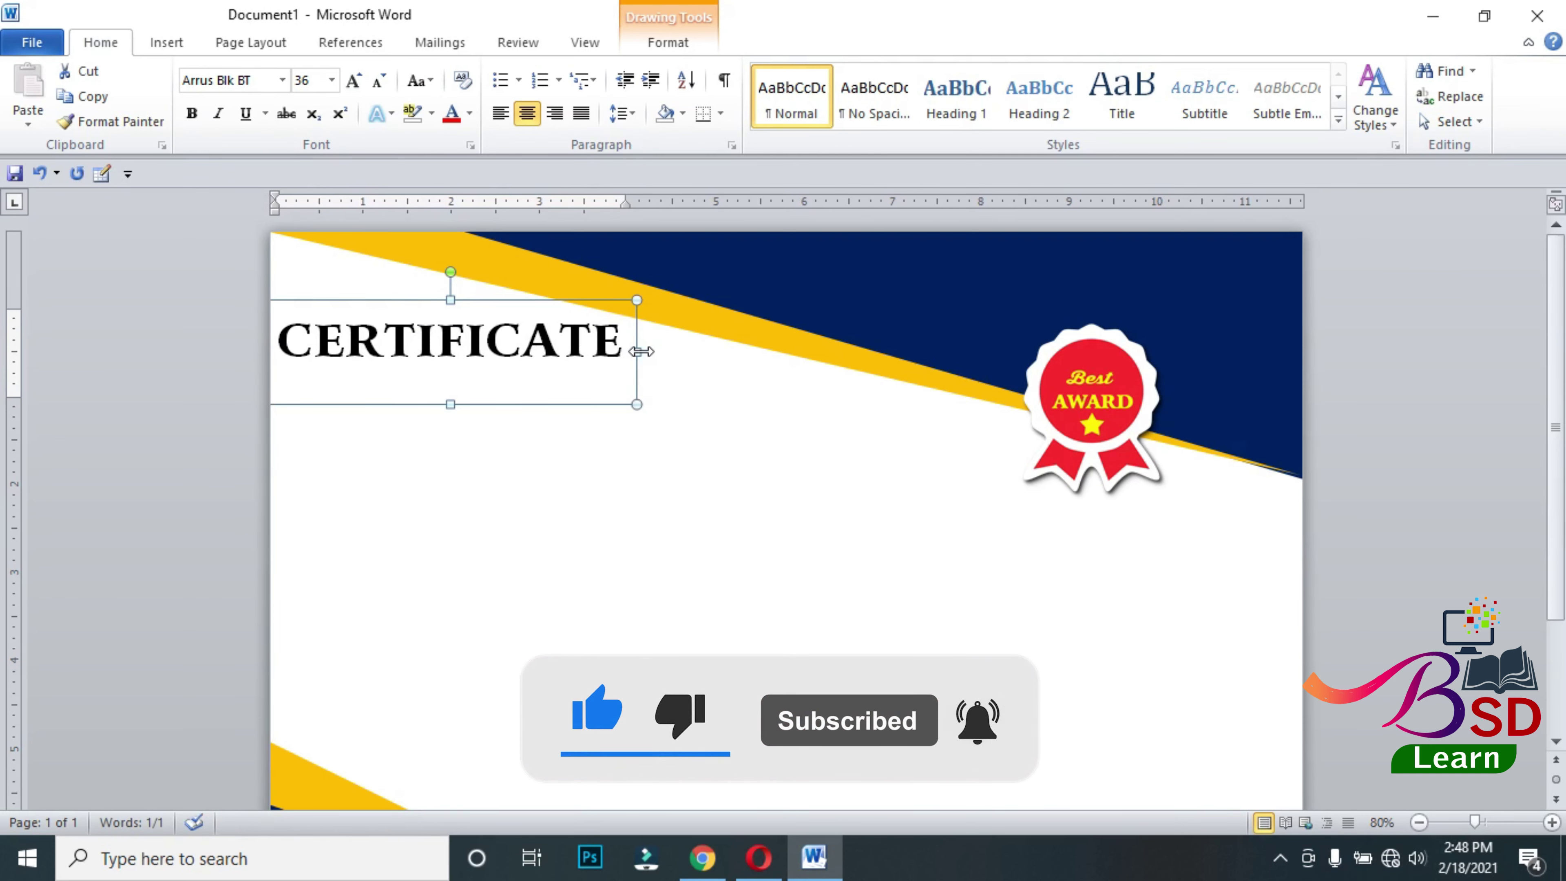
{"action": "left_click", "coordinate": [1408, 364]}
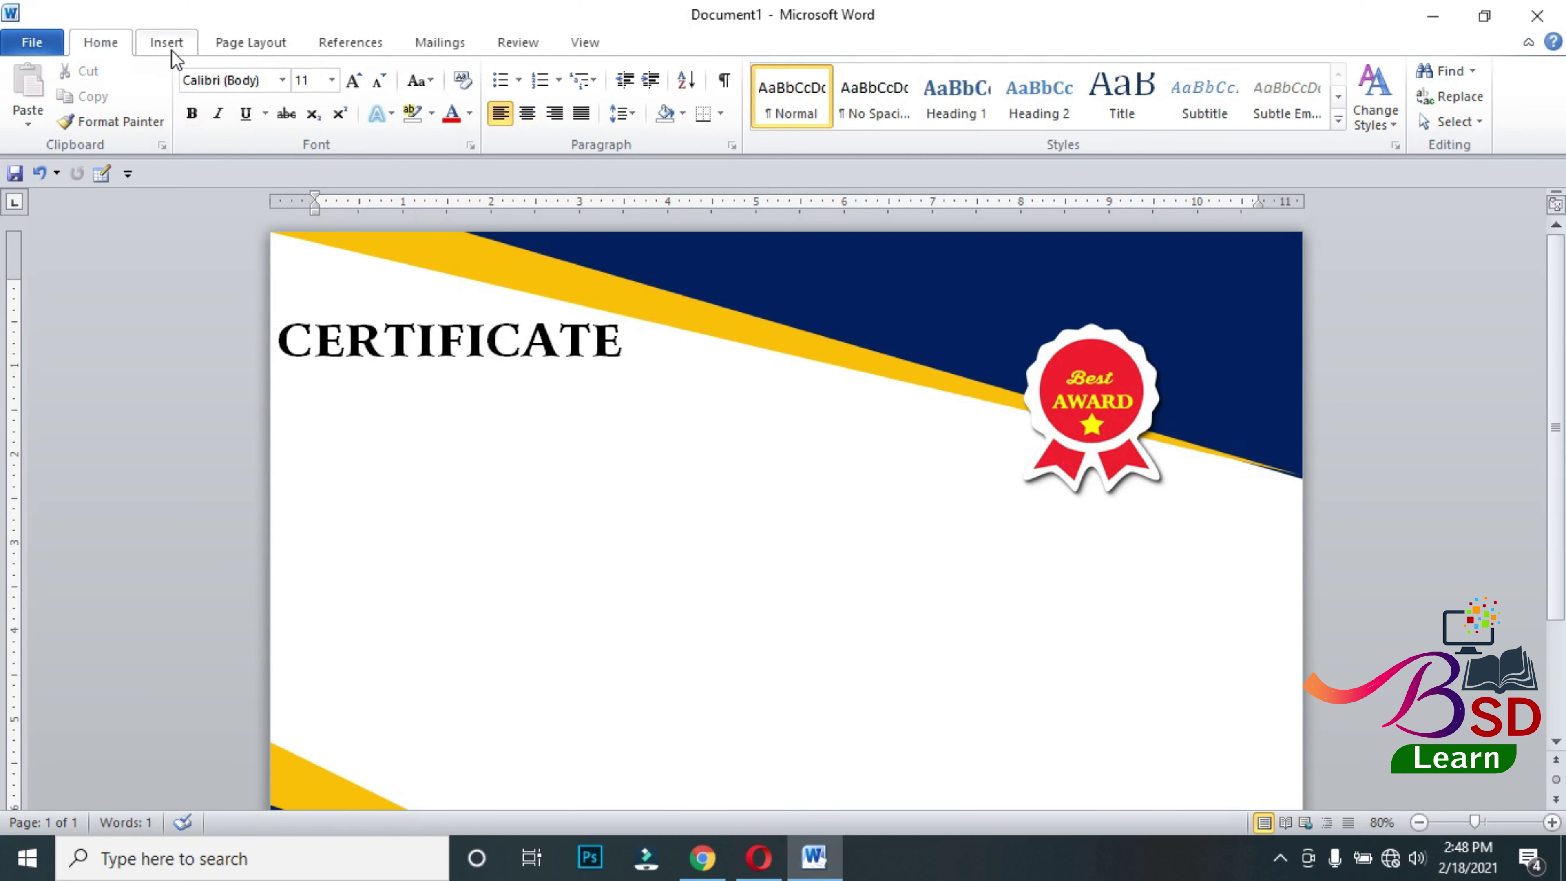
- Duplicate the CERTIFICATE box just below the original and retype its text as OF EXCELLENCE
{"action": "left_click", "coordinate": [336, 348]}
{"action": "left_click", "coordinate": [343, 301]}
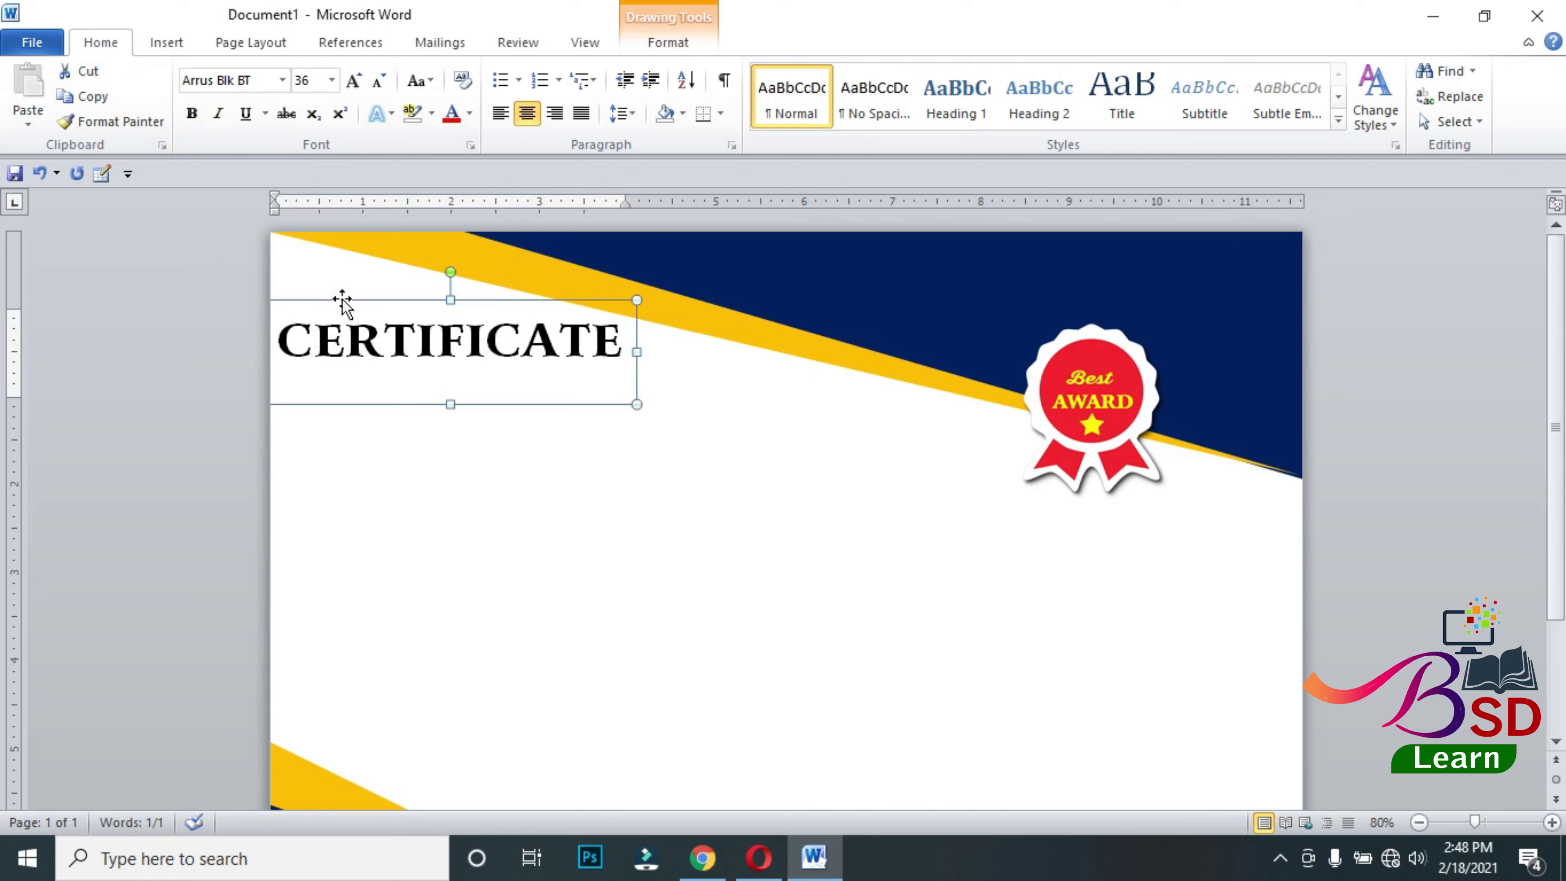
{"action": "left_click_drag", "start_coordinate": [347, 302], "coordinate": [362, 317]}
{"action": "left_click_drag", "start_coordinate": [380, 425], "coordinate": [373, 427]}
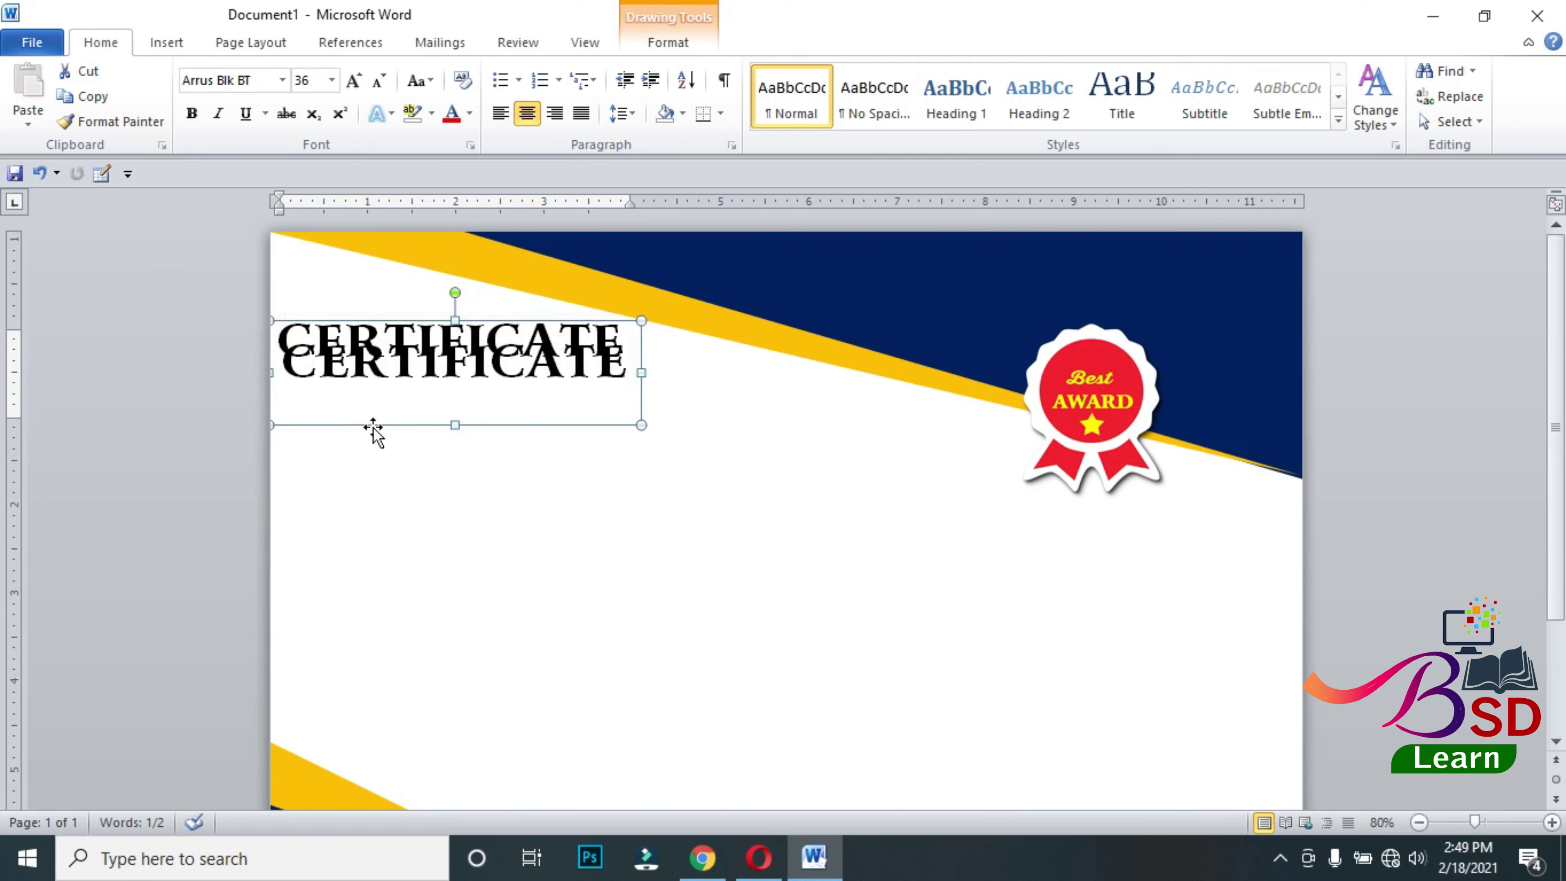
{"action": "key", "text": "Down"}
{"action": "key", "text": "Down"}
{"action": "key", "text": "Down"}
{"action": "key", "text": "Down"}
{"action": "key", "text": "Down"}
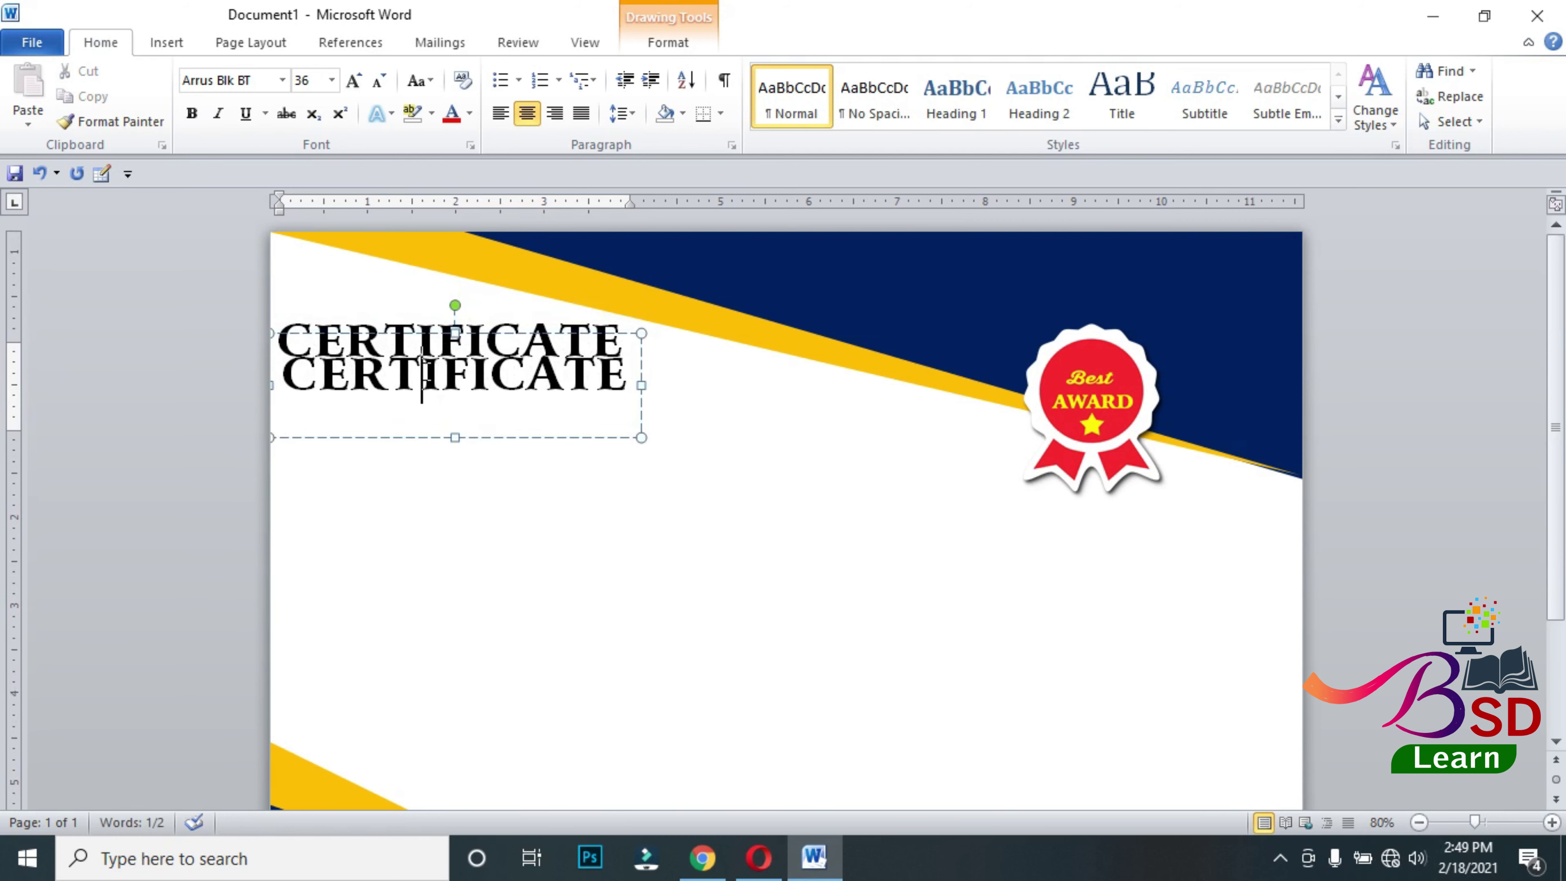
{"action": "triple_click", "coordinate": [426, 373]}
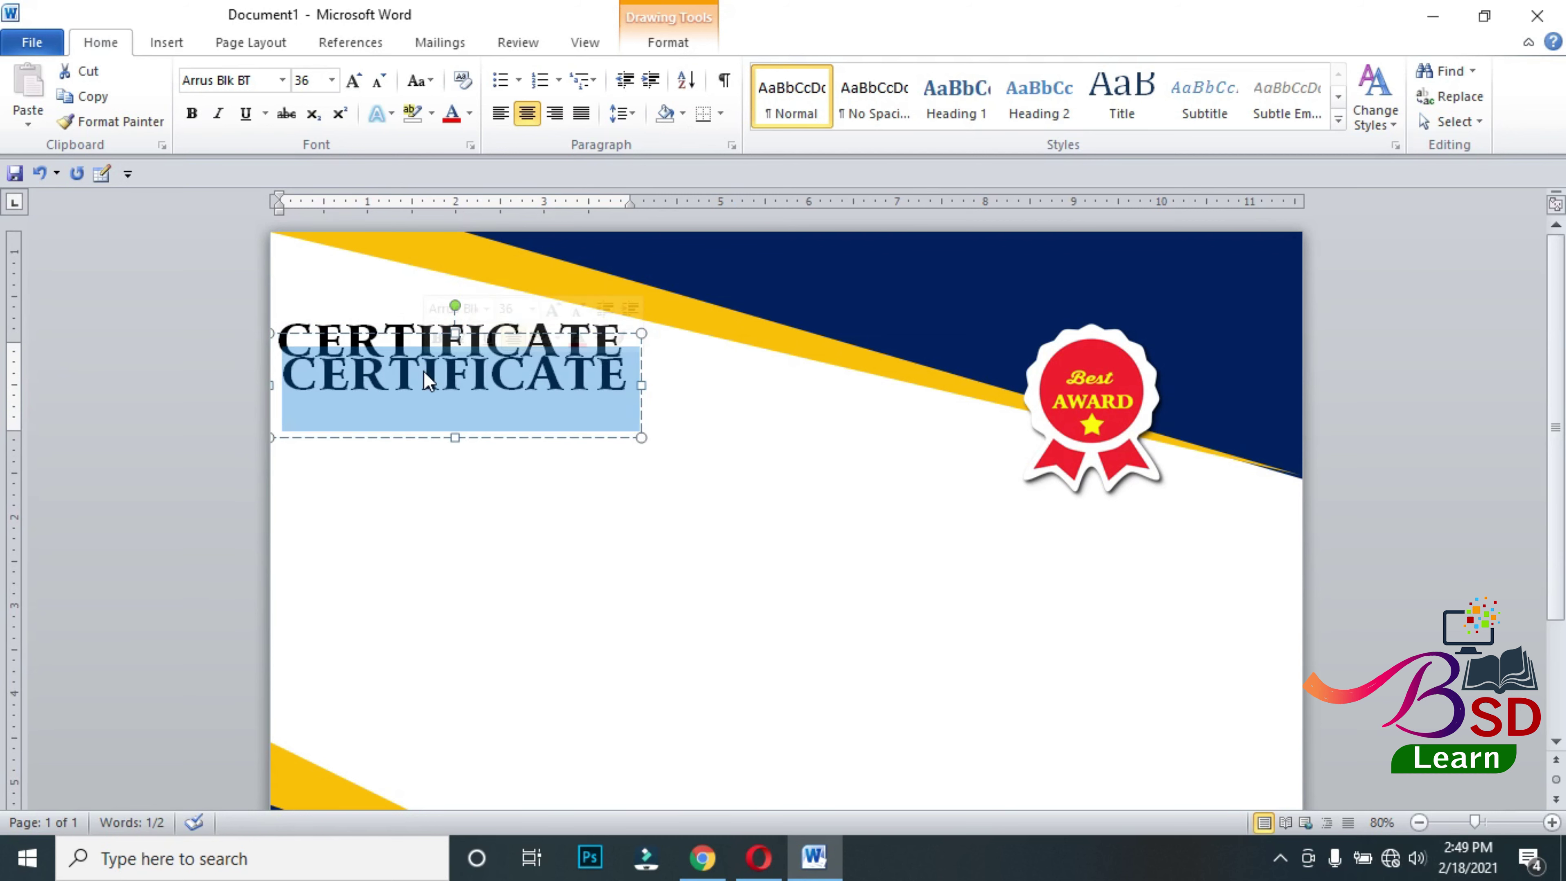
{"action": "type", "text": "OF EXCELLENCE"}
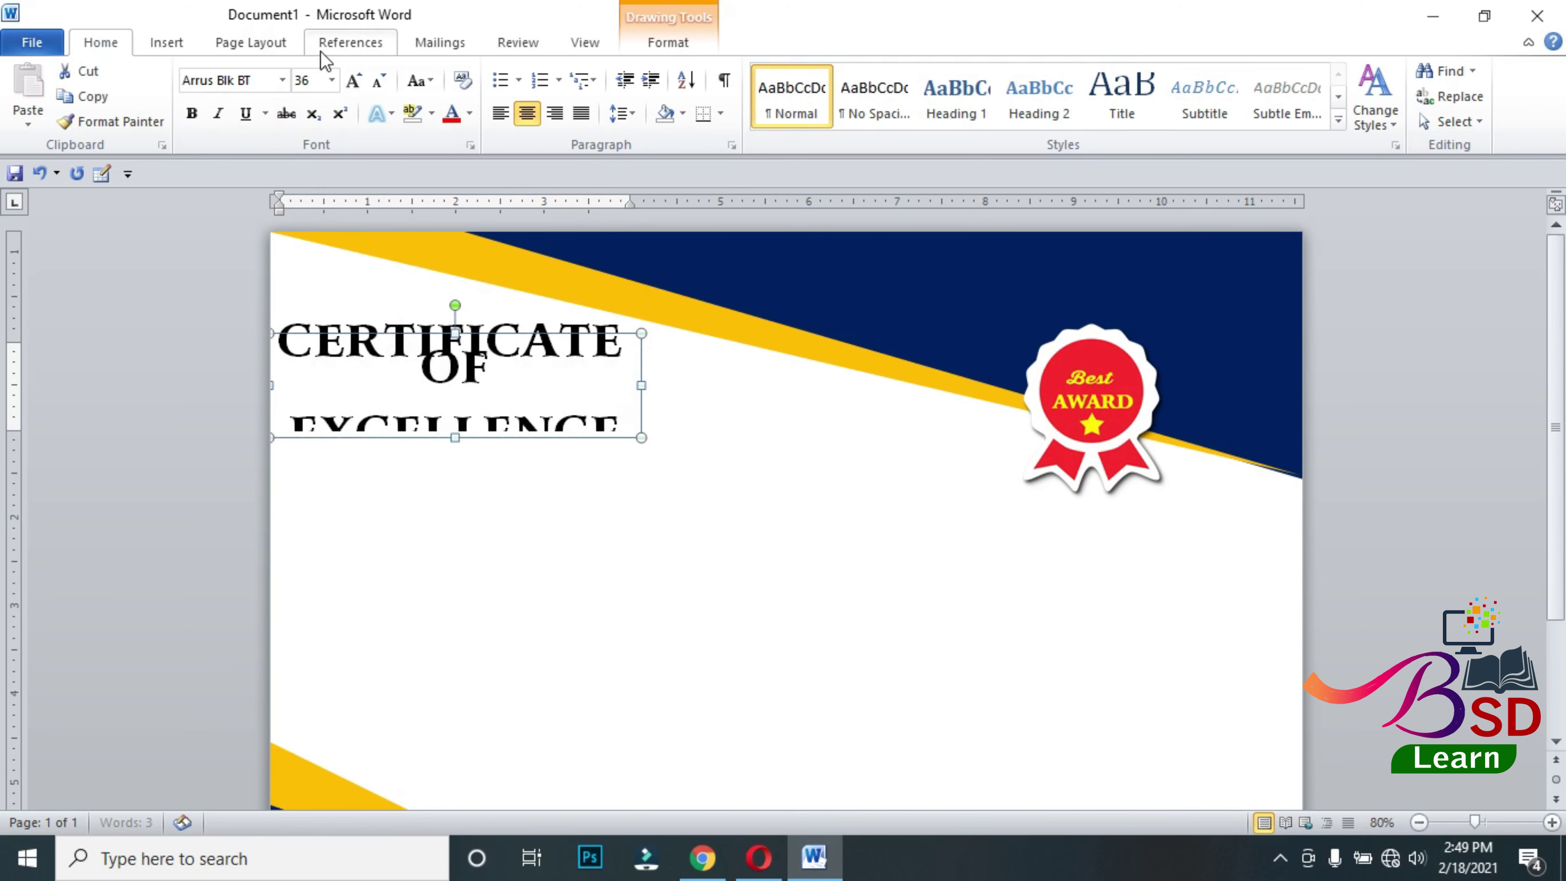
- Set OF EXCELLENCE in bold 24 pt Times New Roman
{"action": "left_click", "coordinate": [283, 80]}
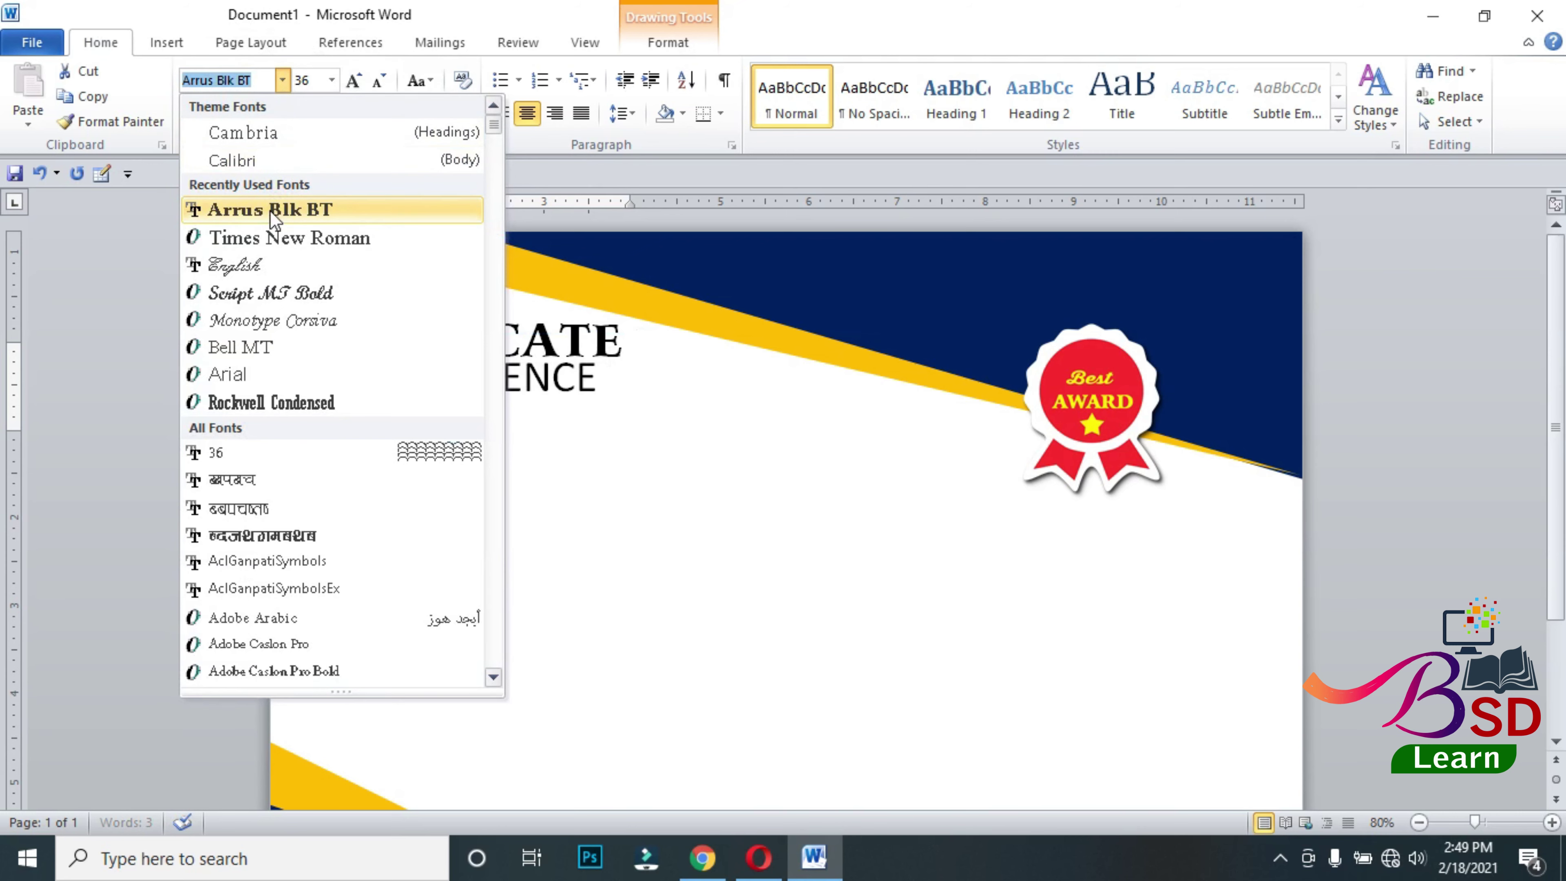
{"action": "left_click", "coordinate": [271, 239]}
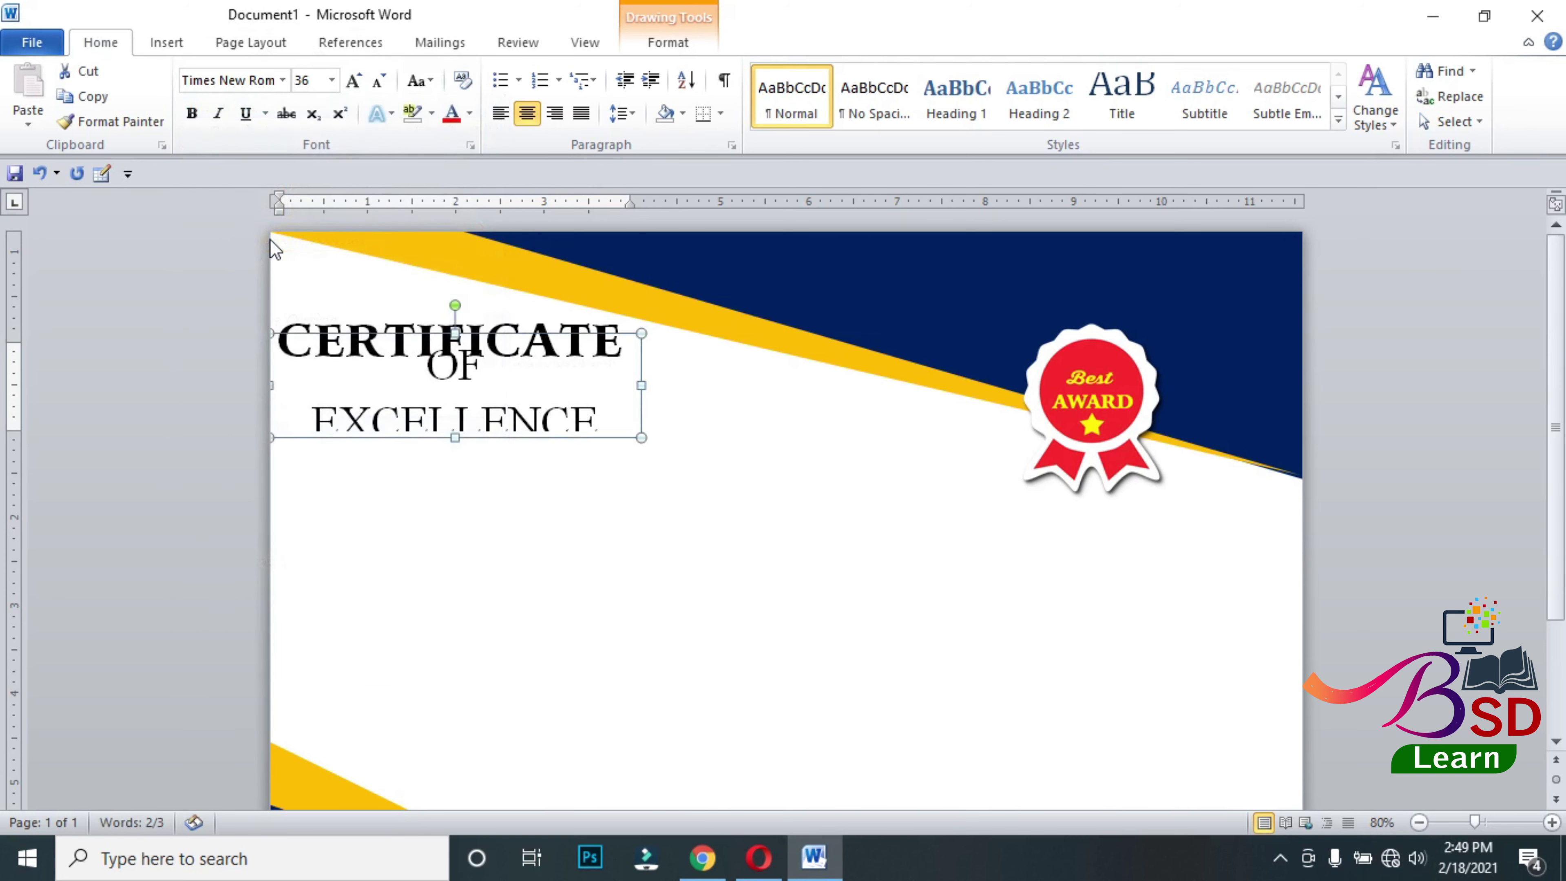
{"action": "left_click", "coordinate": [379, 88]}
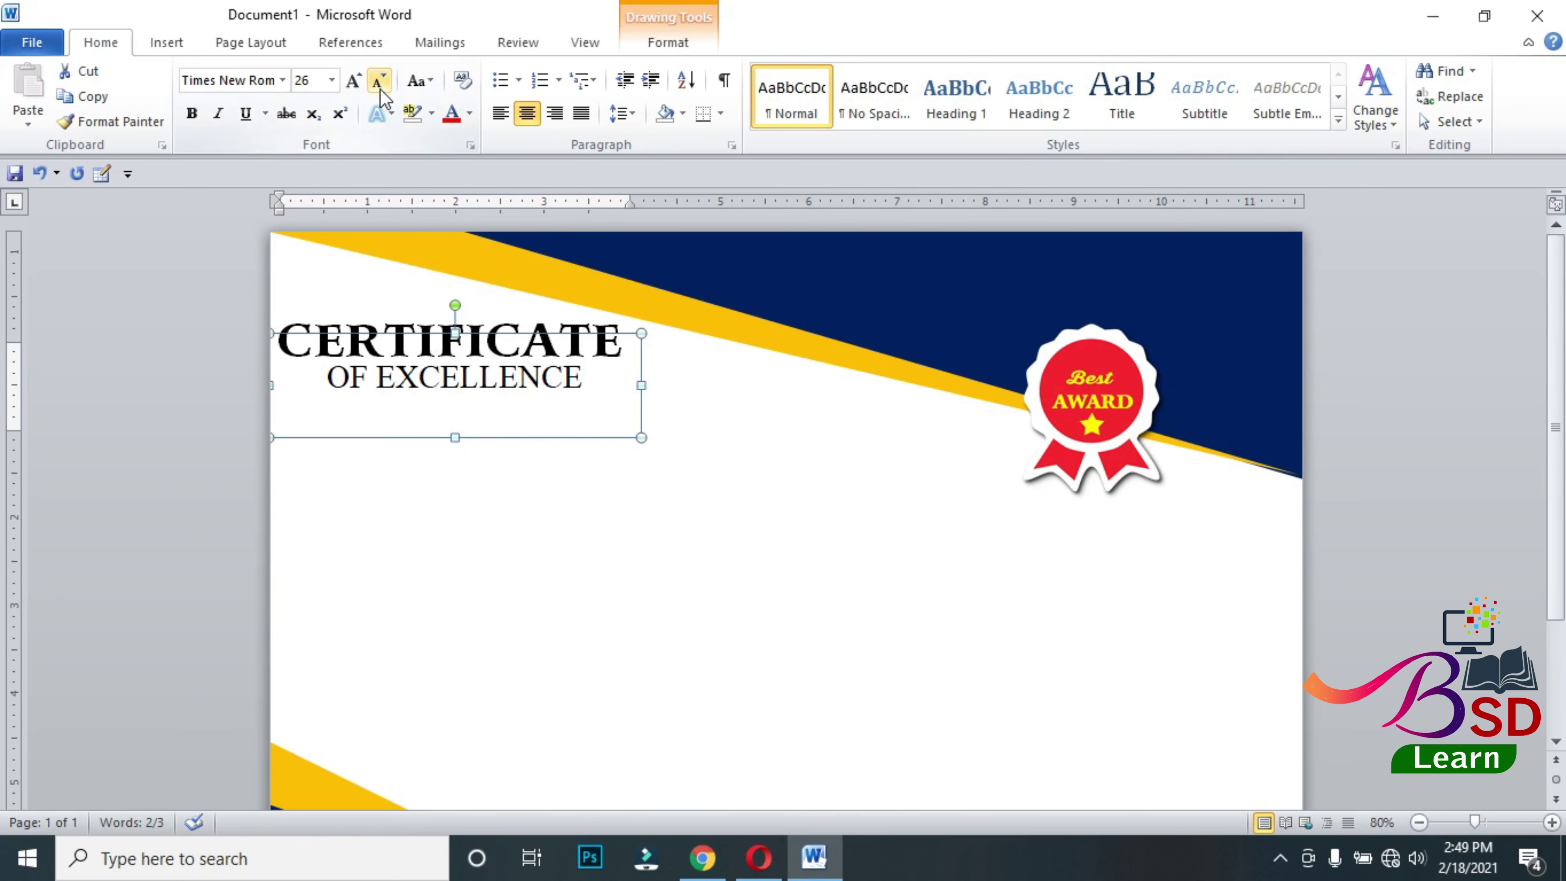
{"action": "left_click", "coordinate": [191, 113]}
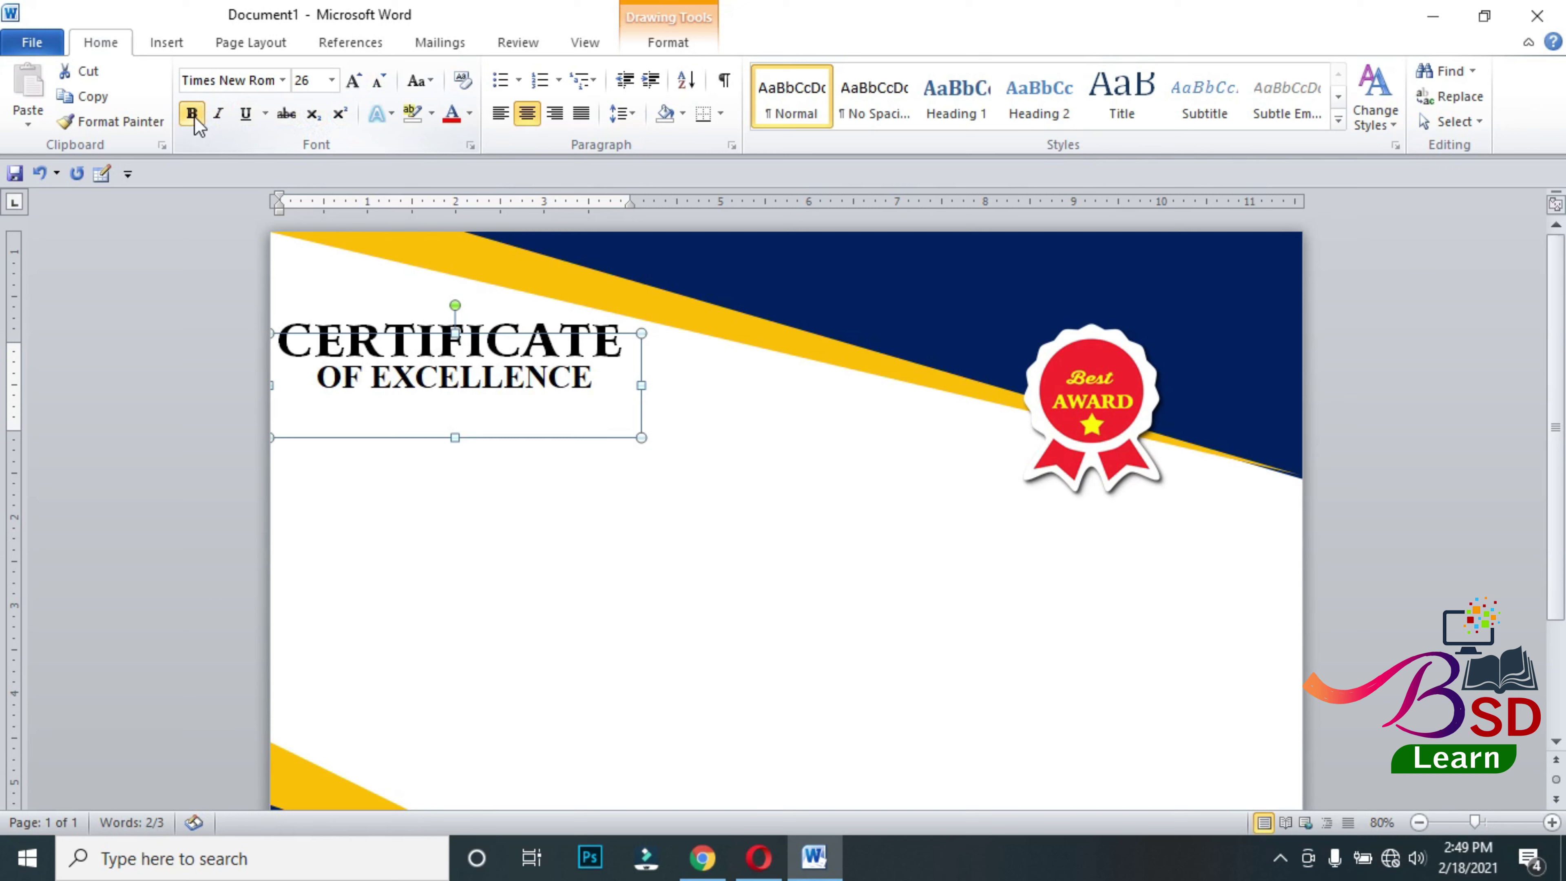
{"action": "left_click", "coordinate": [378, 84]}
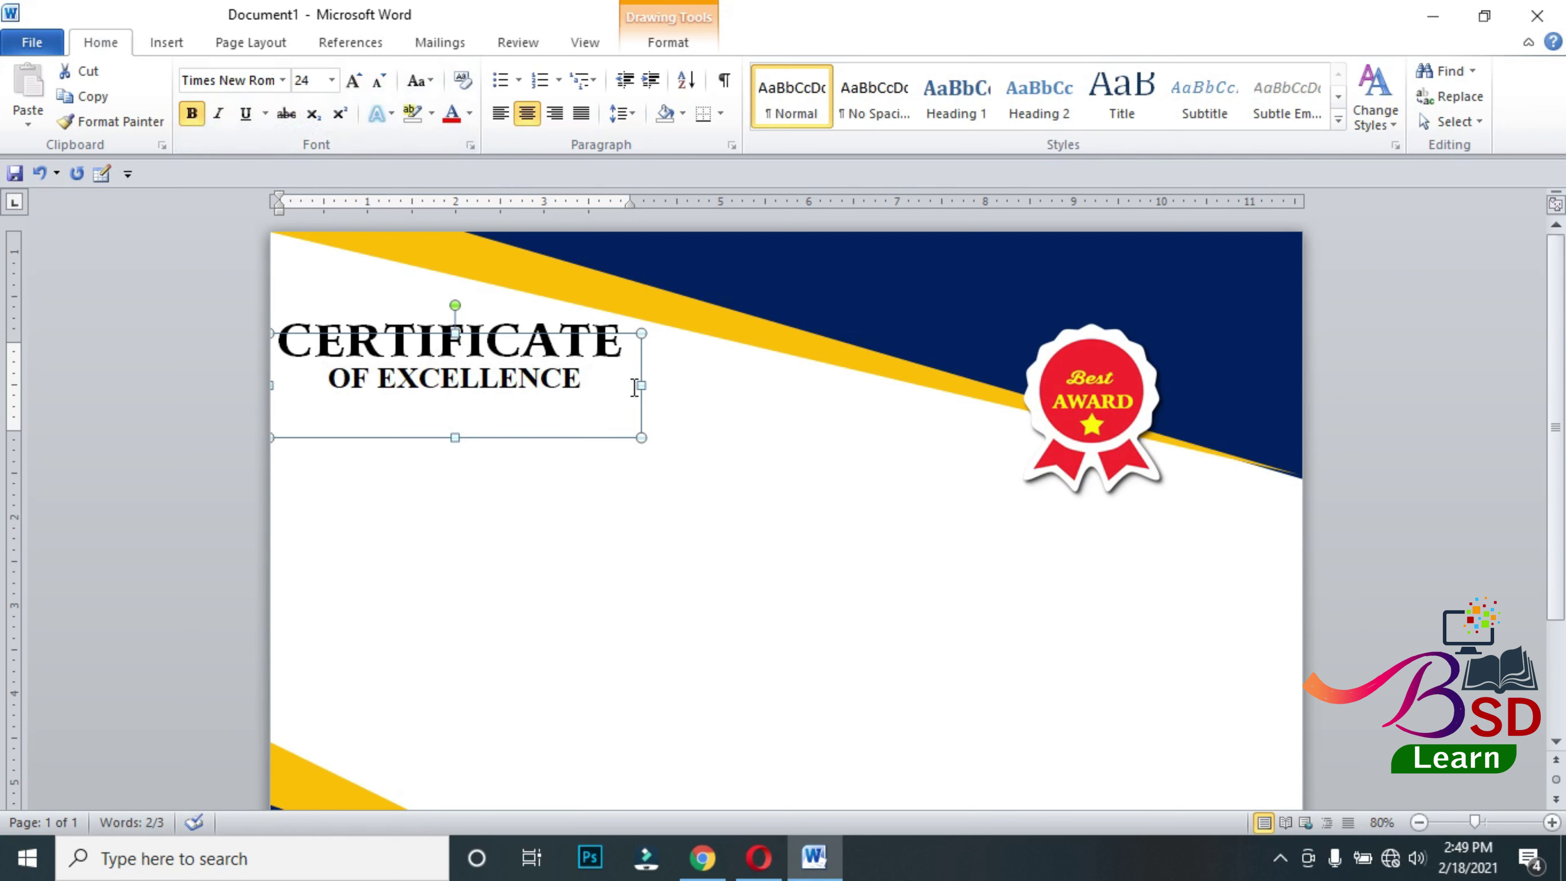
- Resize the subtitle box so OF EXCELLENCE fits one line, undoing unwanted adjustments
{"action": "left_click_drag", "start_coordinate": [637, 386], "coordinate": [525, 385]}
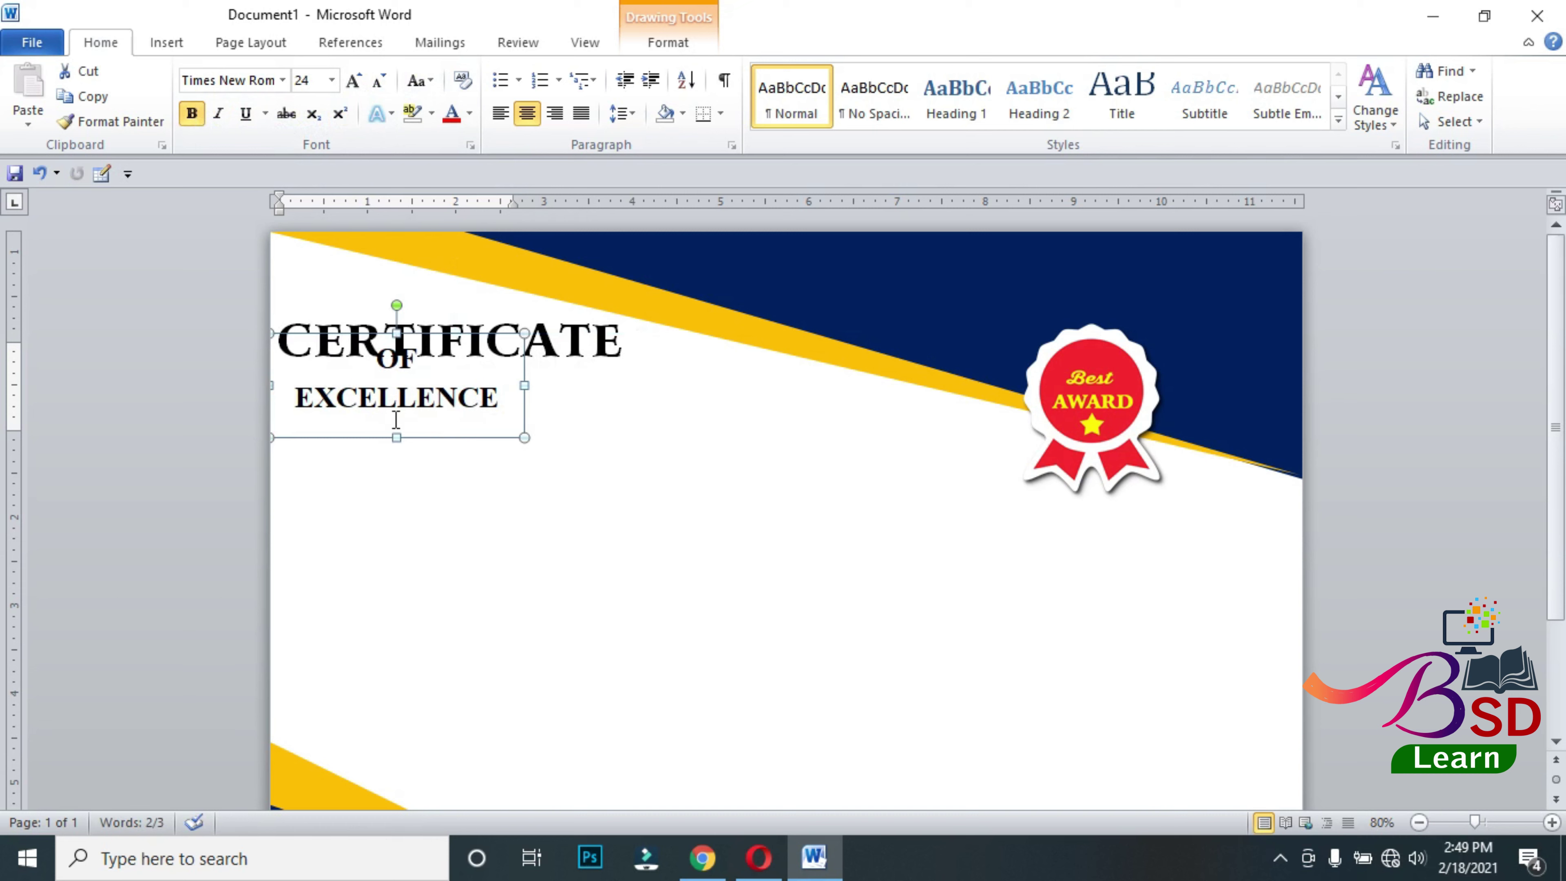
{"action": "left_click_drag", "start_coordinate": [395, 436], "coordinate": [395, 425]}
{"action": "left_click_drag", "start_coordinate": [524, 380], "coordinate": [542, 381]}
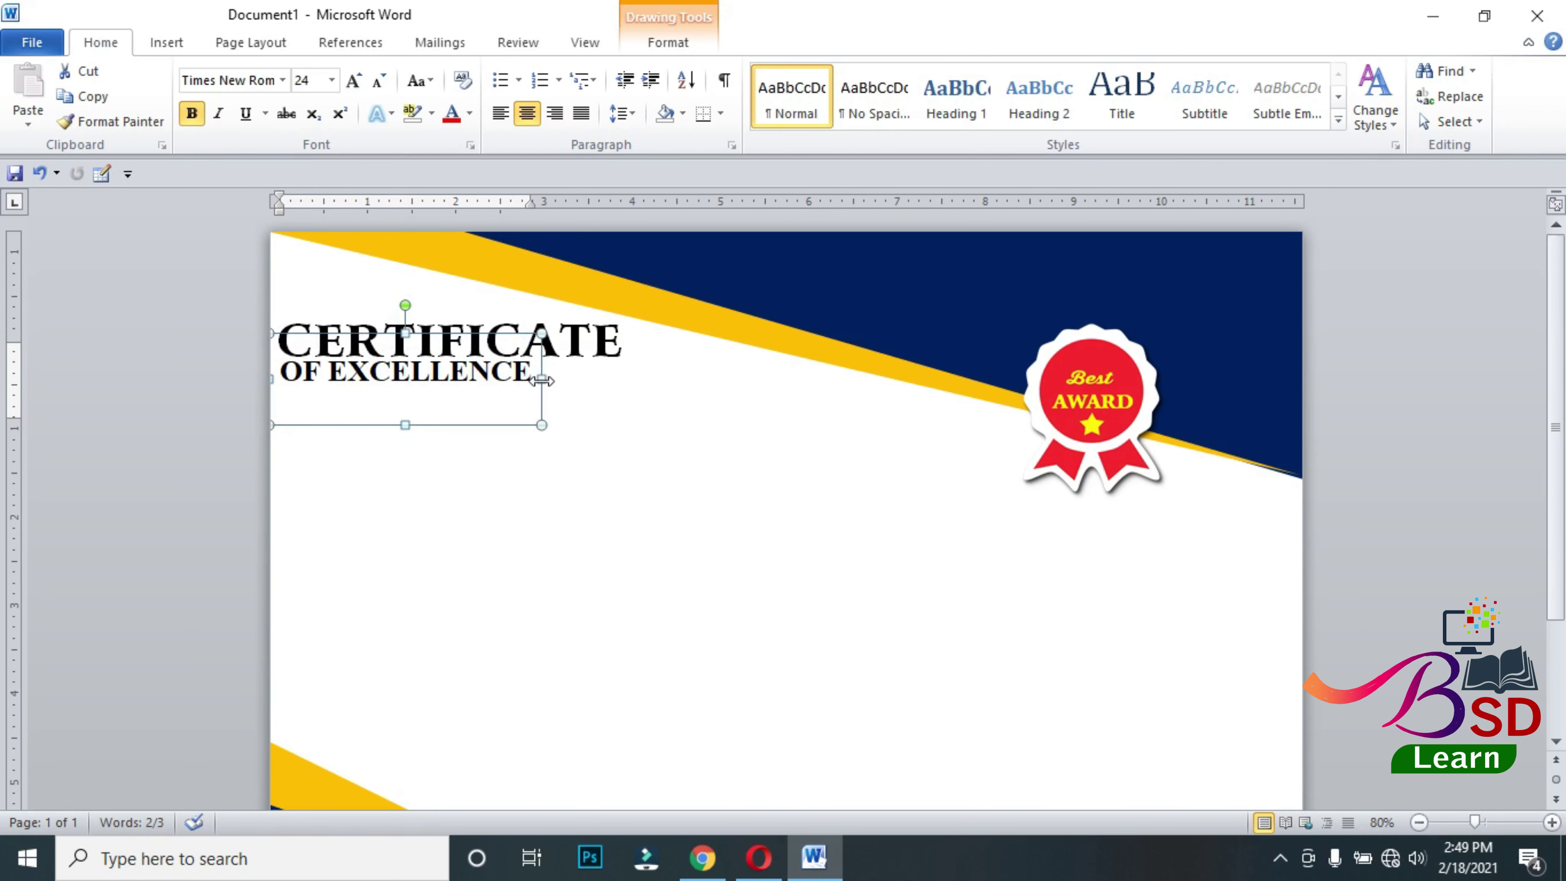
{"action": "key", "text": "ctrl+z"}
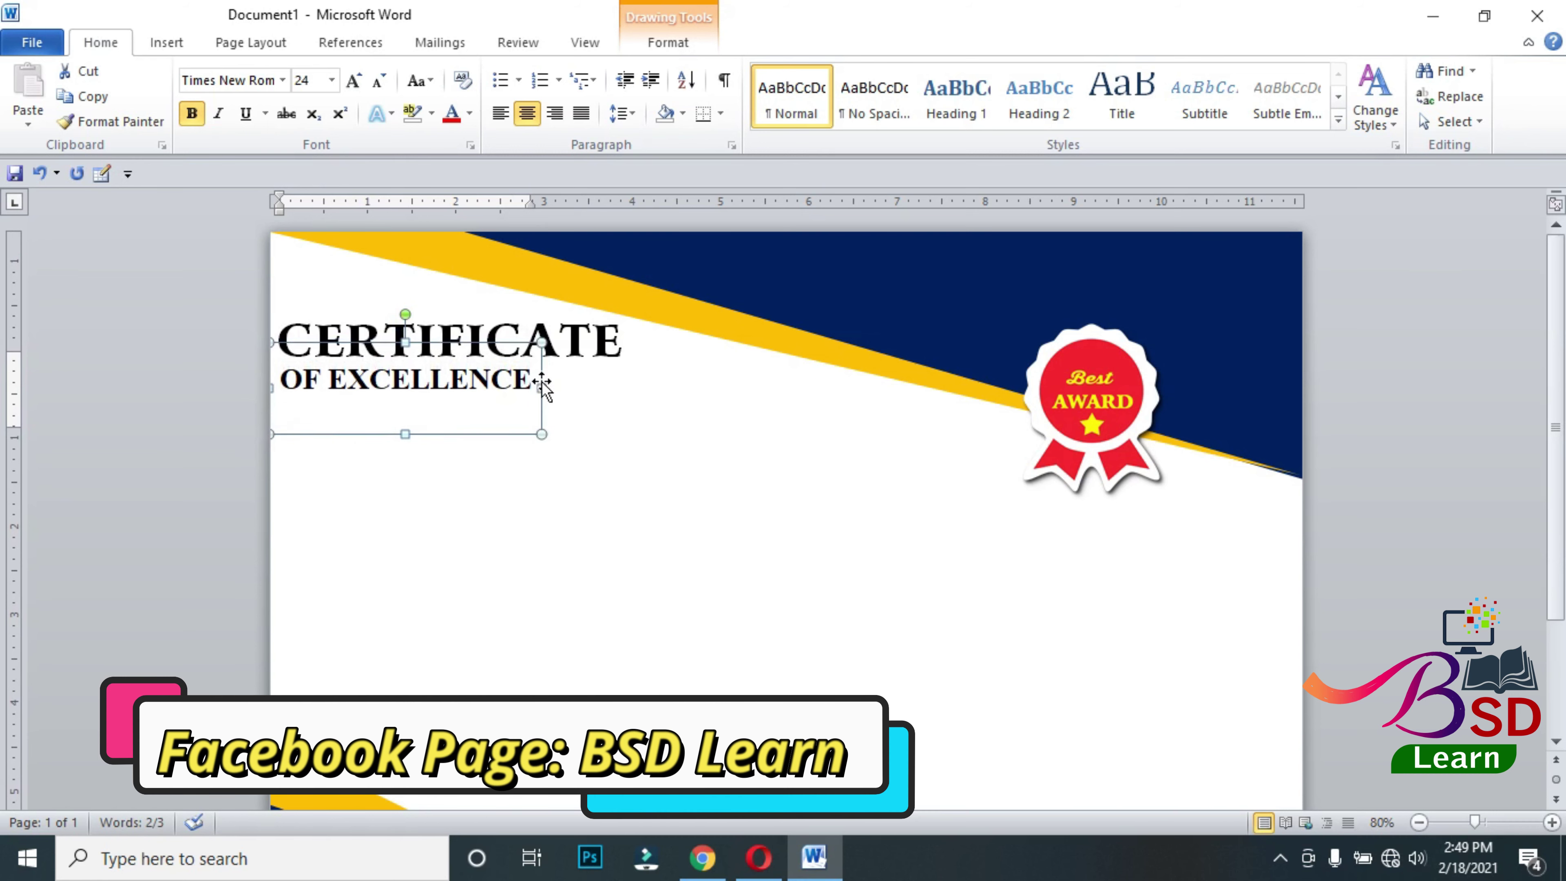
{"action": "key", "text": "ctrl+z"}
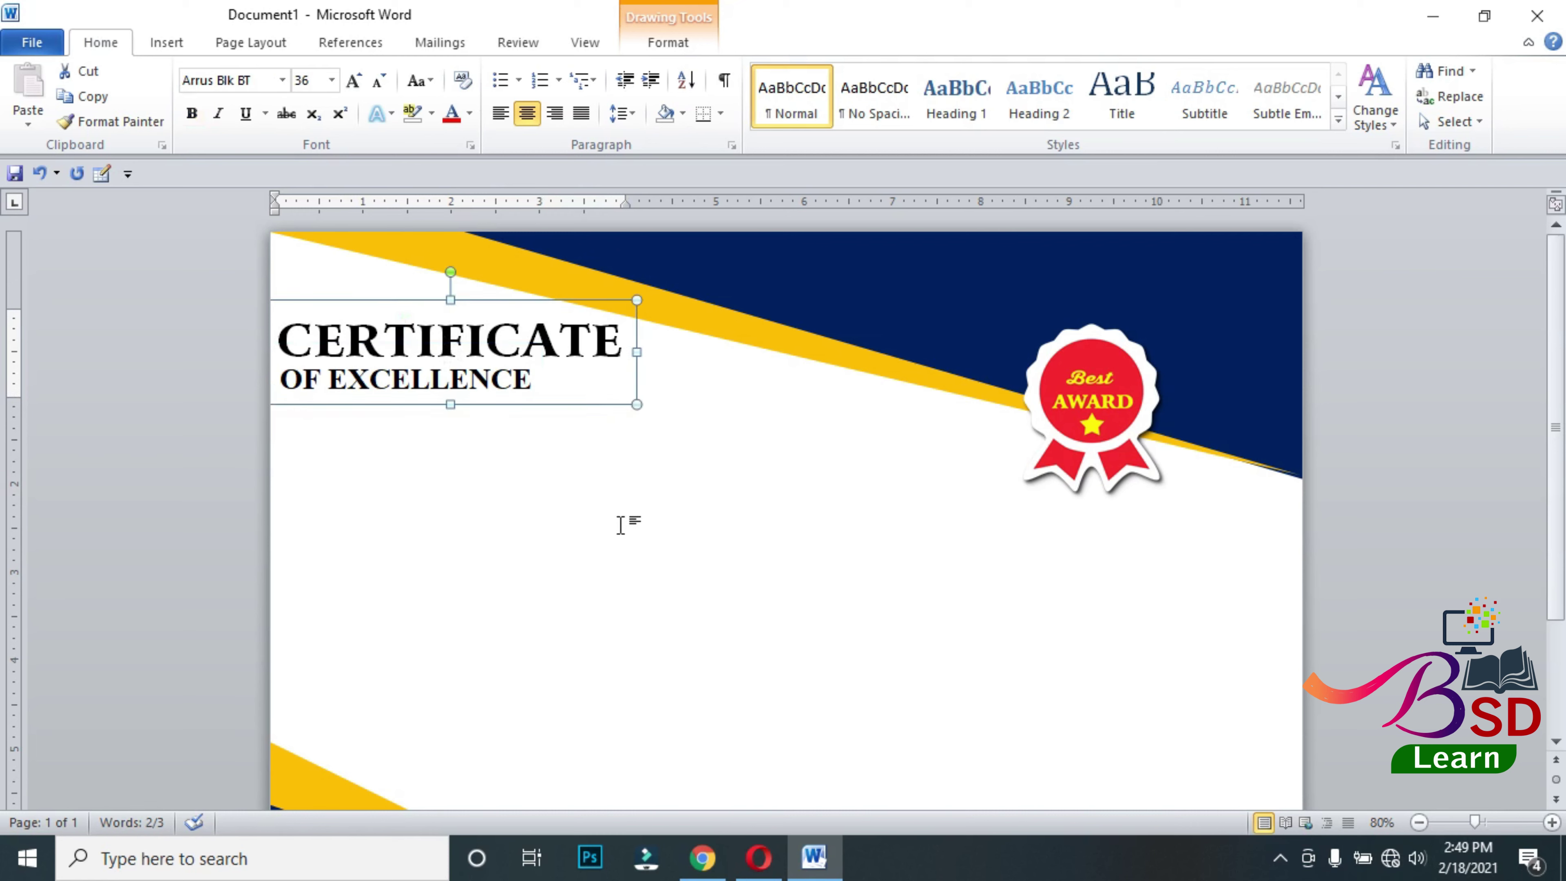
{"action": "key", "text": "ctrl+y"}
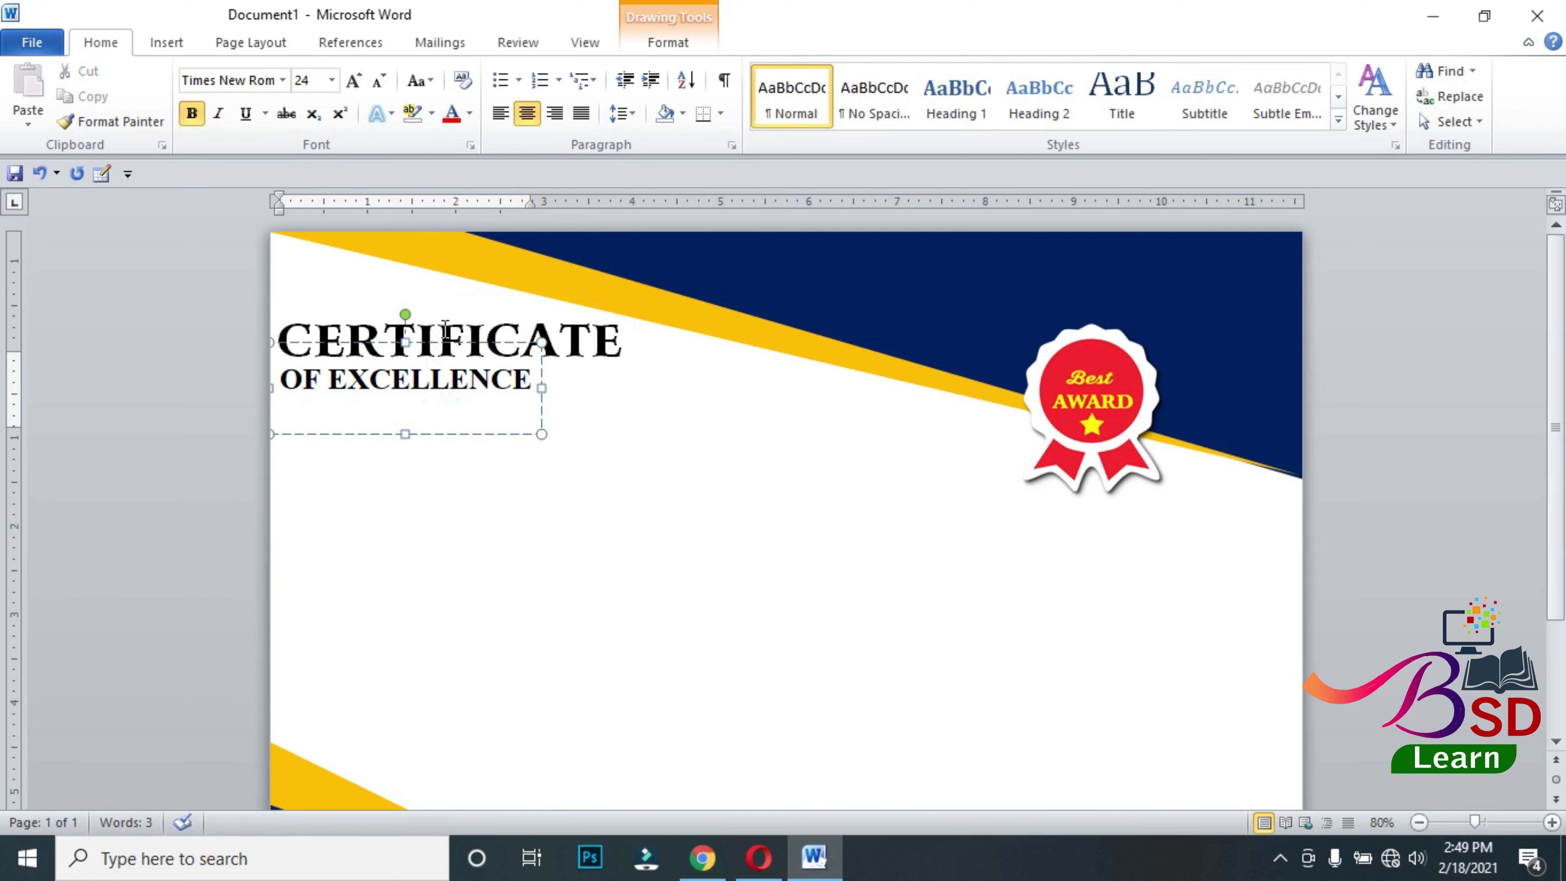
{"action": "key", "text": "ctrl+z"}
{"action": "left_click", "coordinate": [485, 411]}
- Colour both the CERTIFICATE and OF EXCELLENCE text dark blue
{"action": "left_click", "coordinate": [468, 378]}
{"action": "left_click", "coordinate": [592, 343]}
{"action": "left_click", "coordinate": [694, 423]}
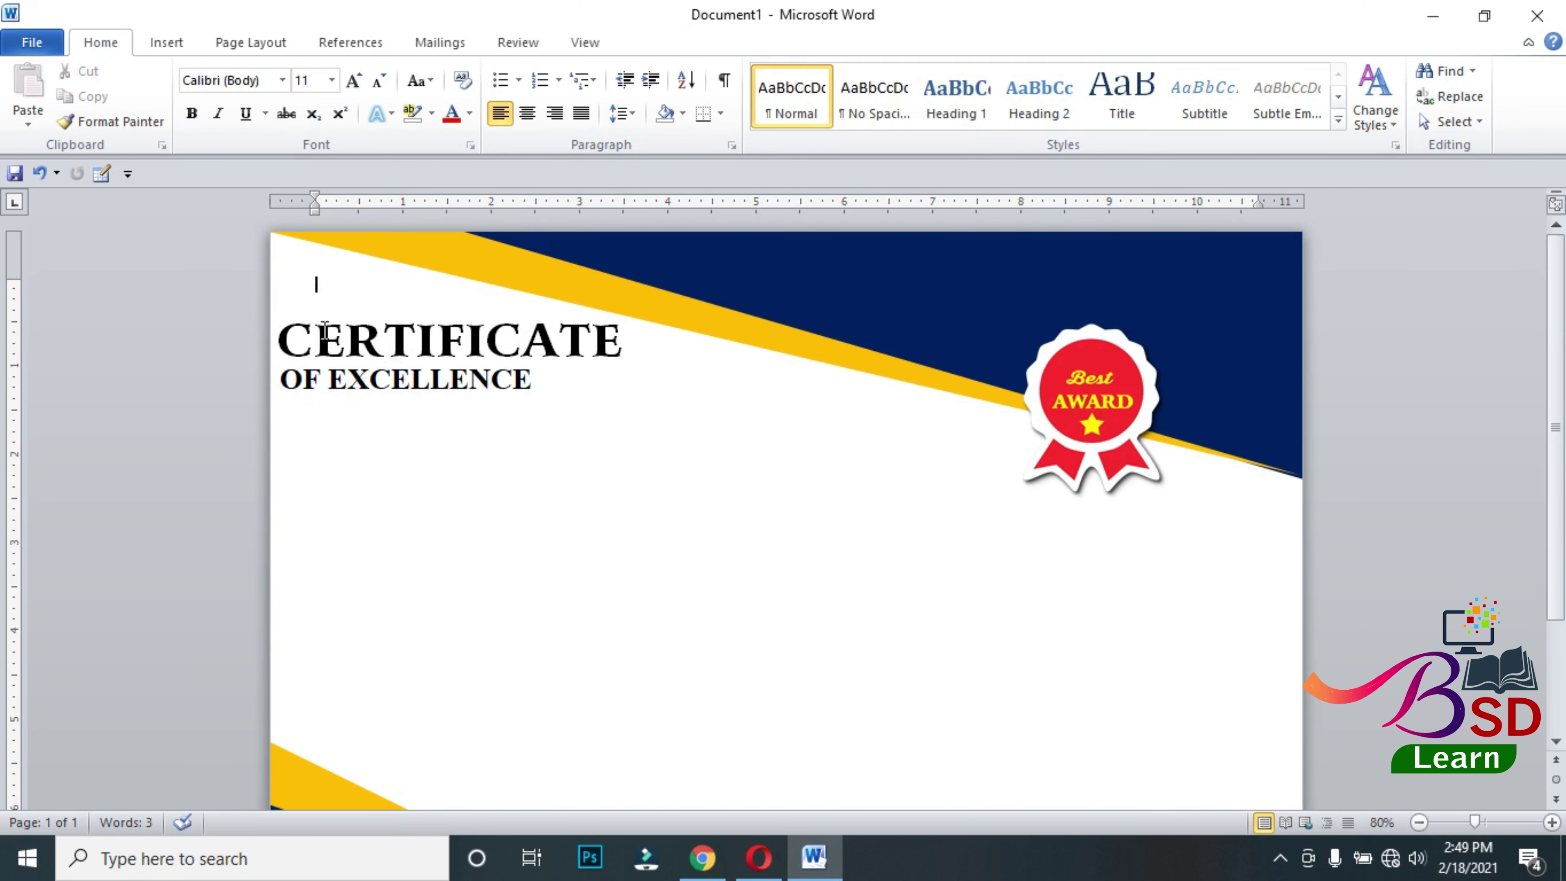
{"action": "left_click_drag", "start_coordinate": [293, 333], "coordinate": [592, 390]}
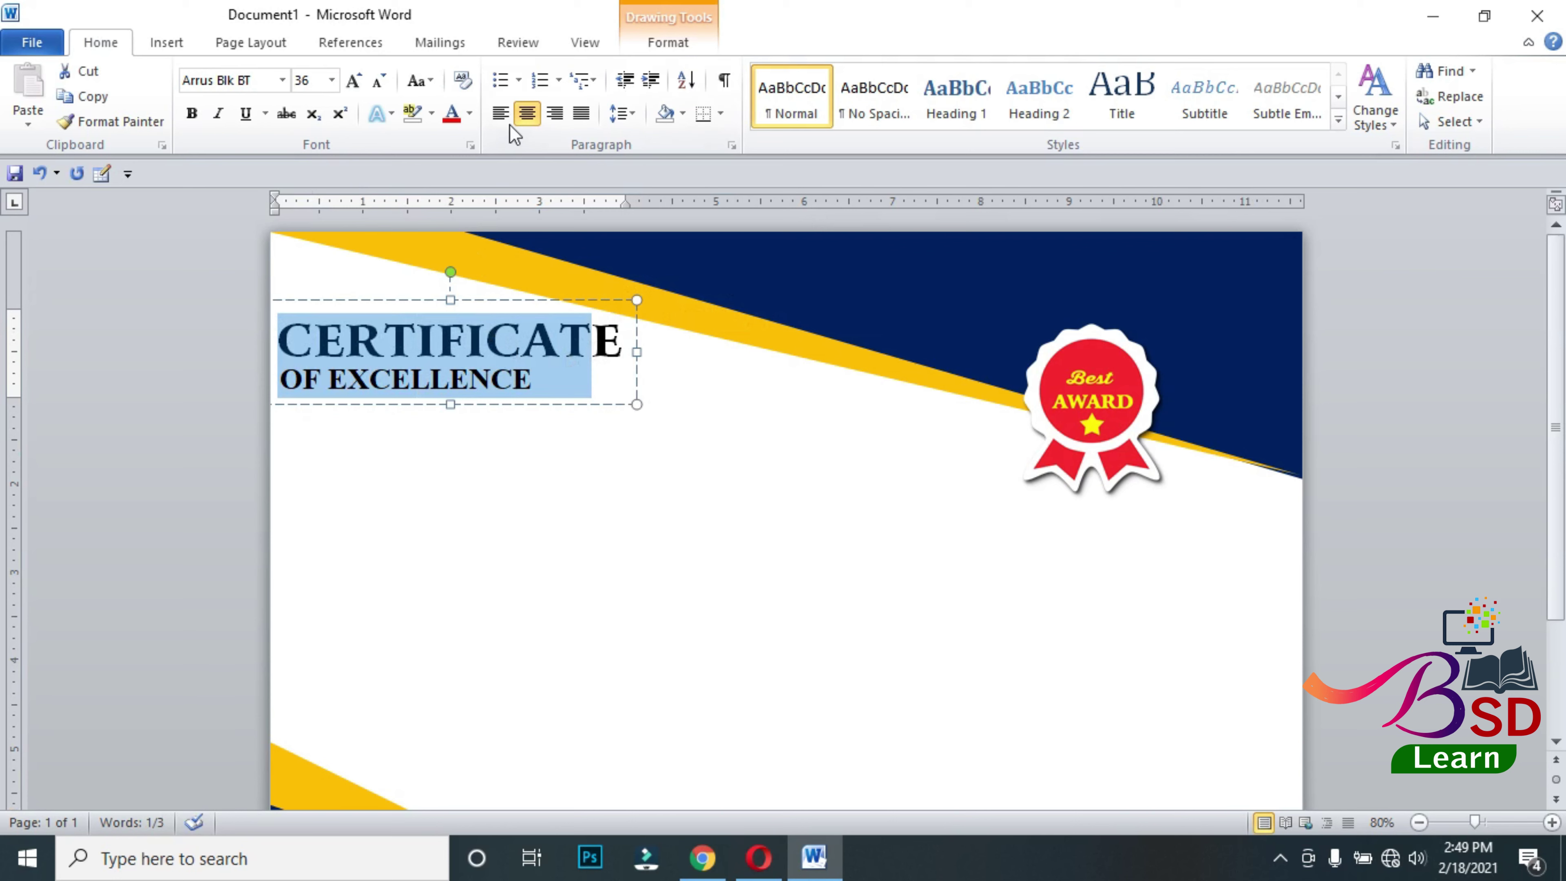
{"action": "left_click", "coordinate": [469, 115]}
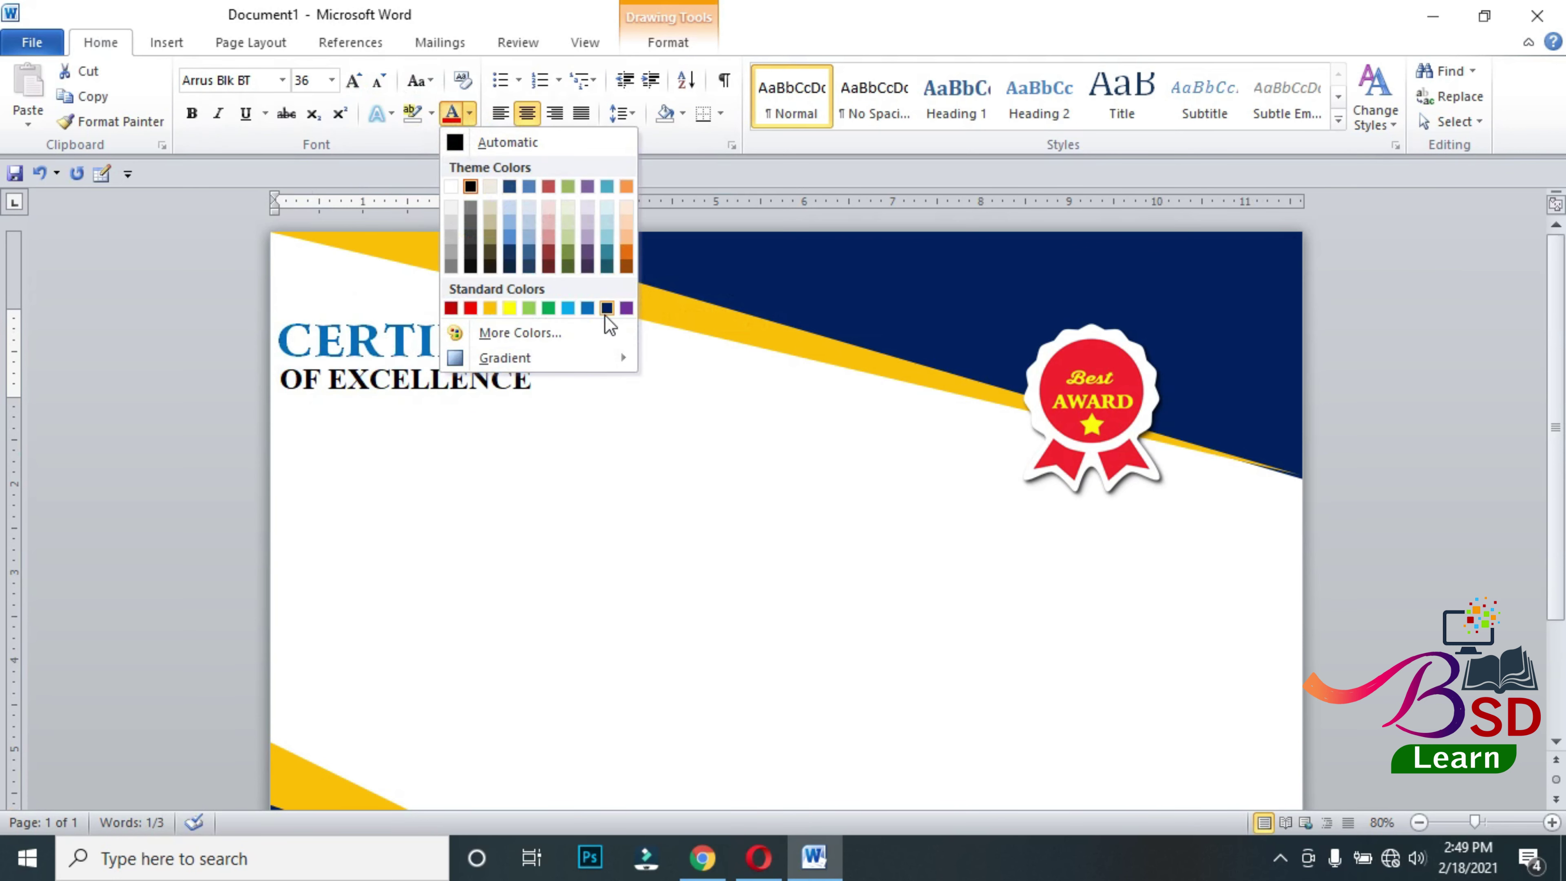
{"action": "left_click", "coordinate": [607, 307]}
{"action": "left_click", "coordinate": [439, 379]}
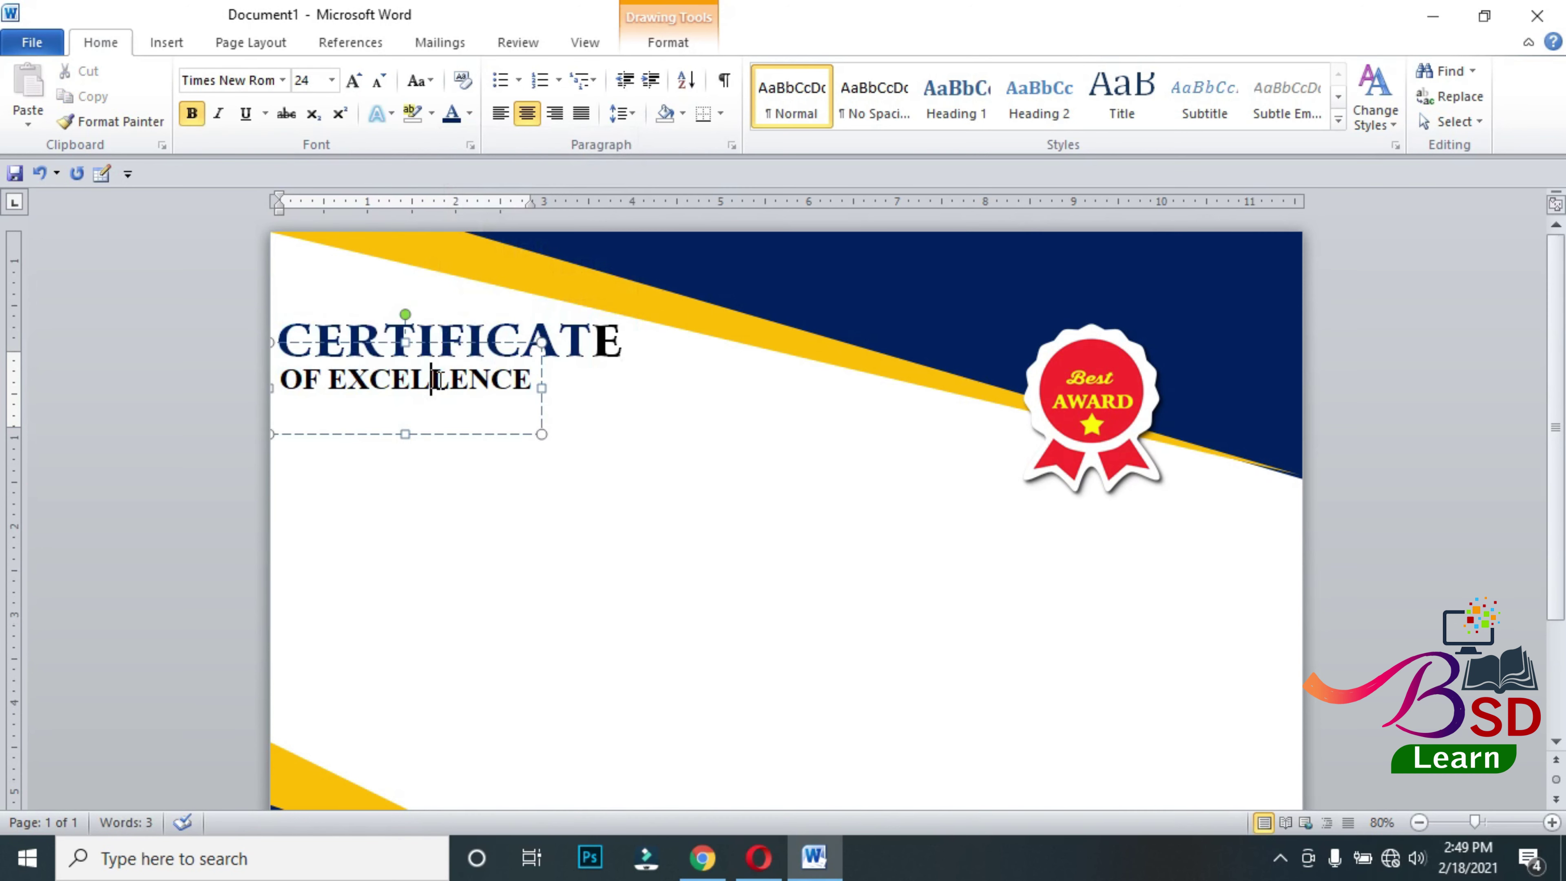
{"action": "key", "text": "ctrl+a"}
{"action": "left_click", "coordinate": [451, 113]}
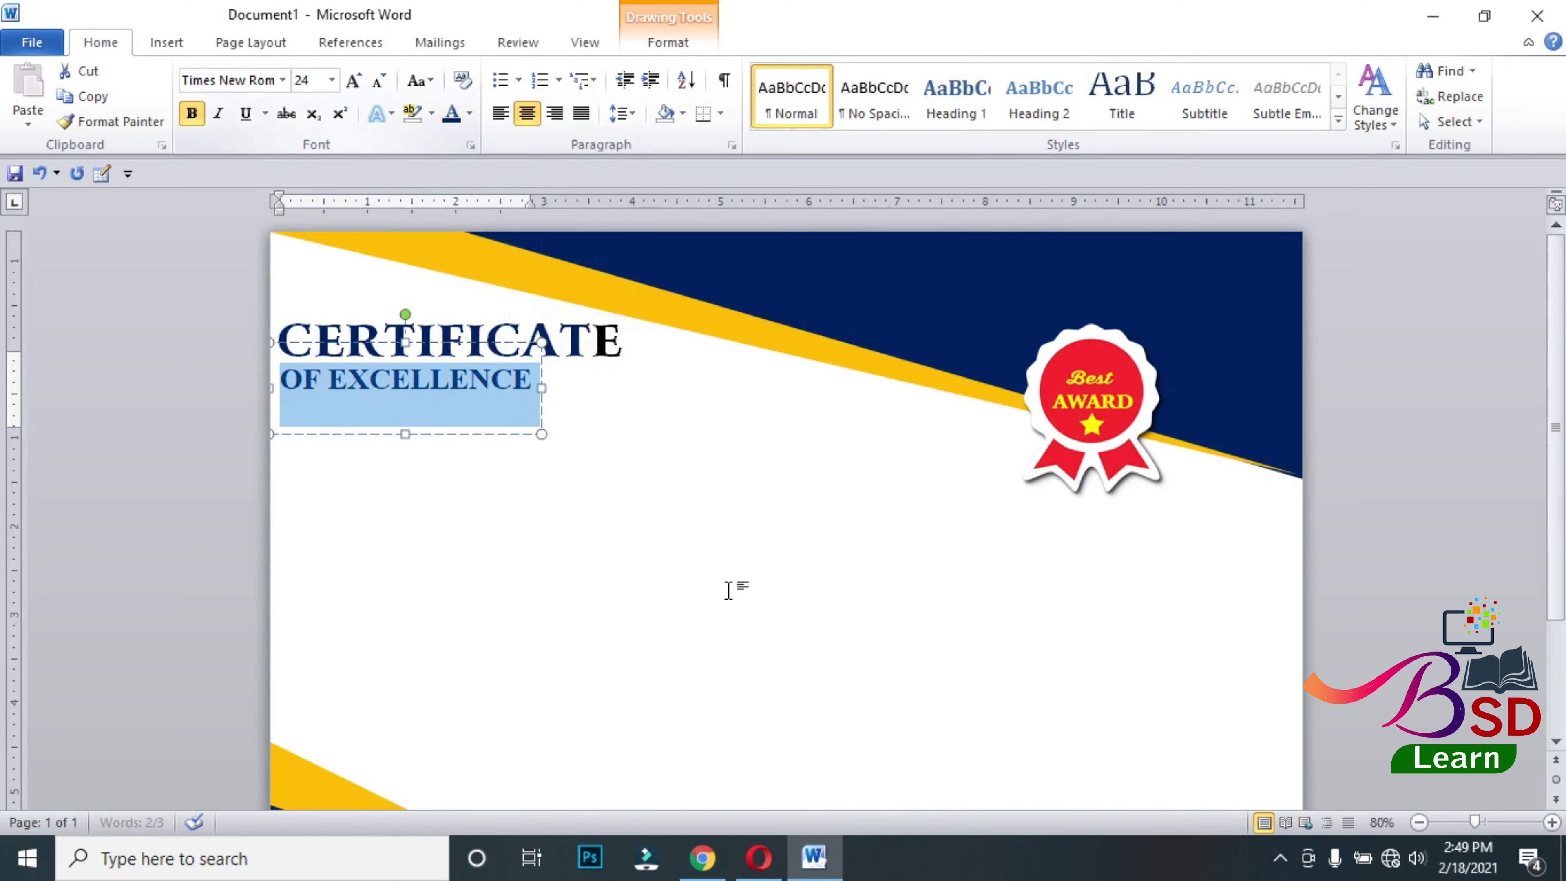
{"action": "left_click", "coordinate": [1361, 539]}
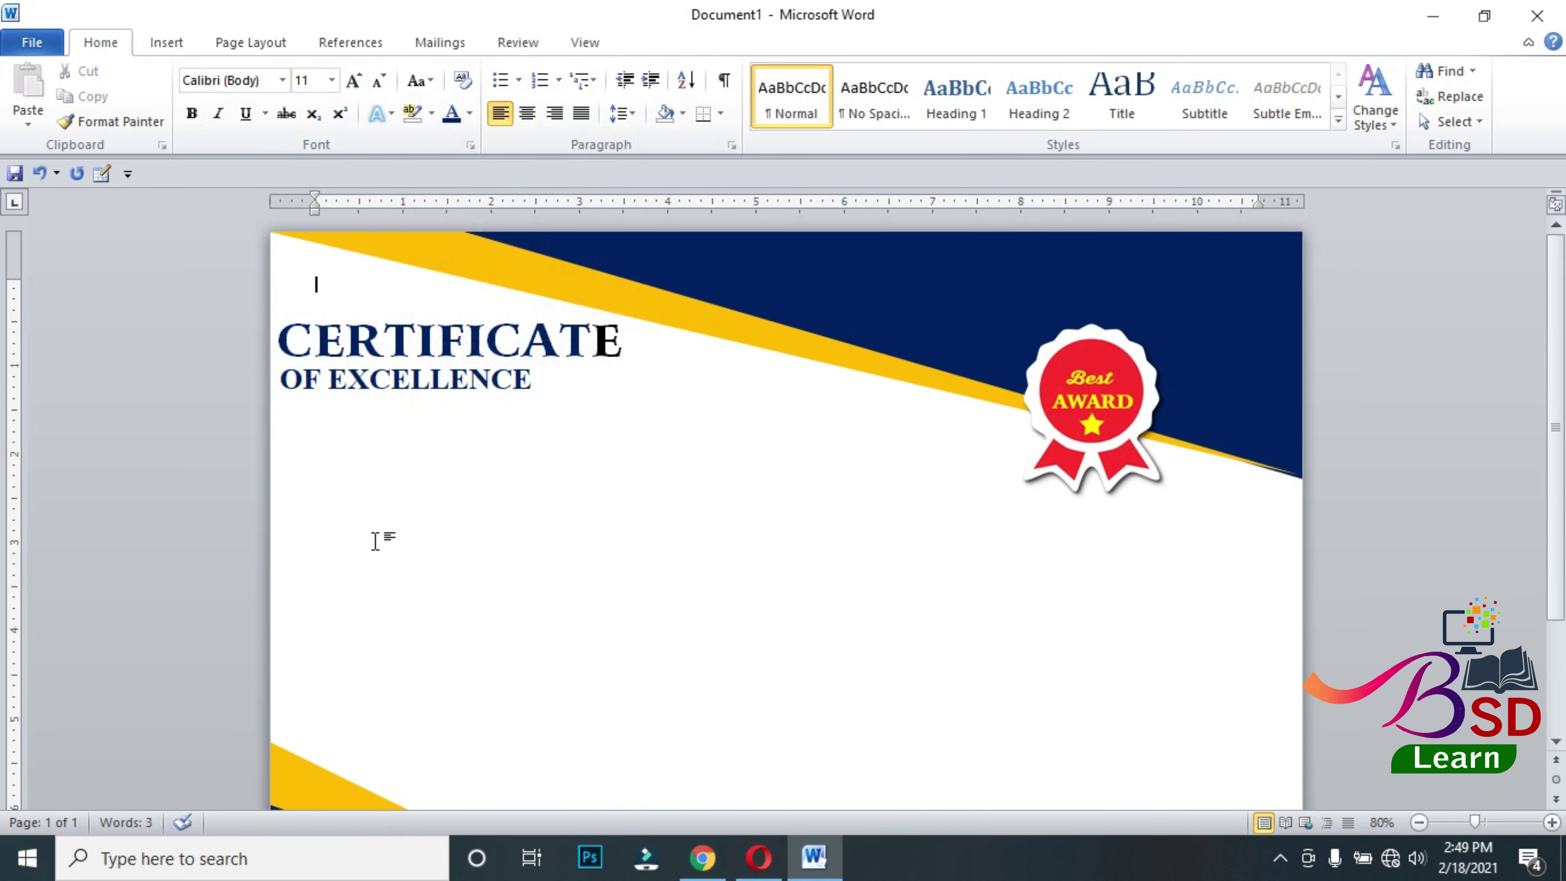
{"action": "scroll", "coordinate": [375, 541], "scroll_direction": "down", "scroll_amount": 1}
- Draw a rectangle across the certificate's middle, just below the heading
{"action": "left_click", "coordinate": [178, 47]}
{"action": "left_click", "coordinate": [337, 102]}
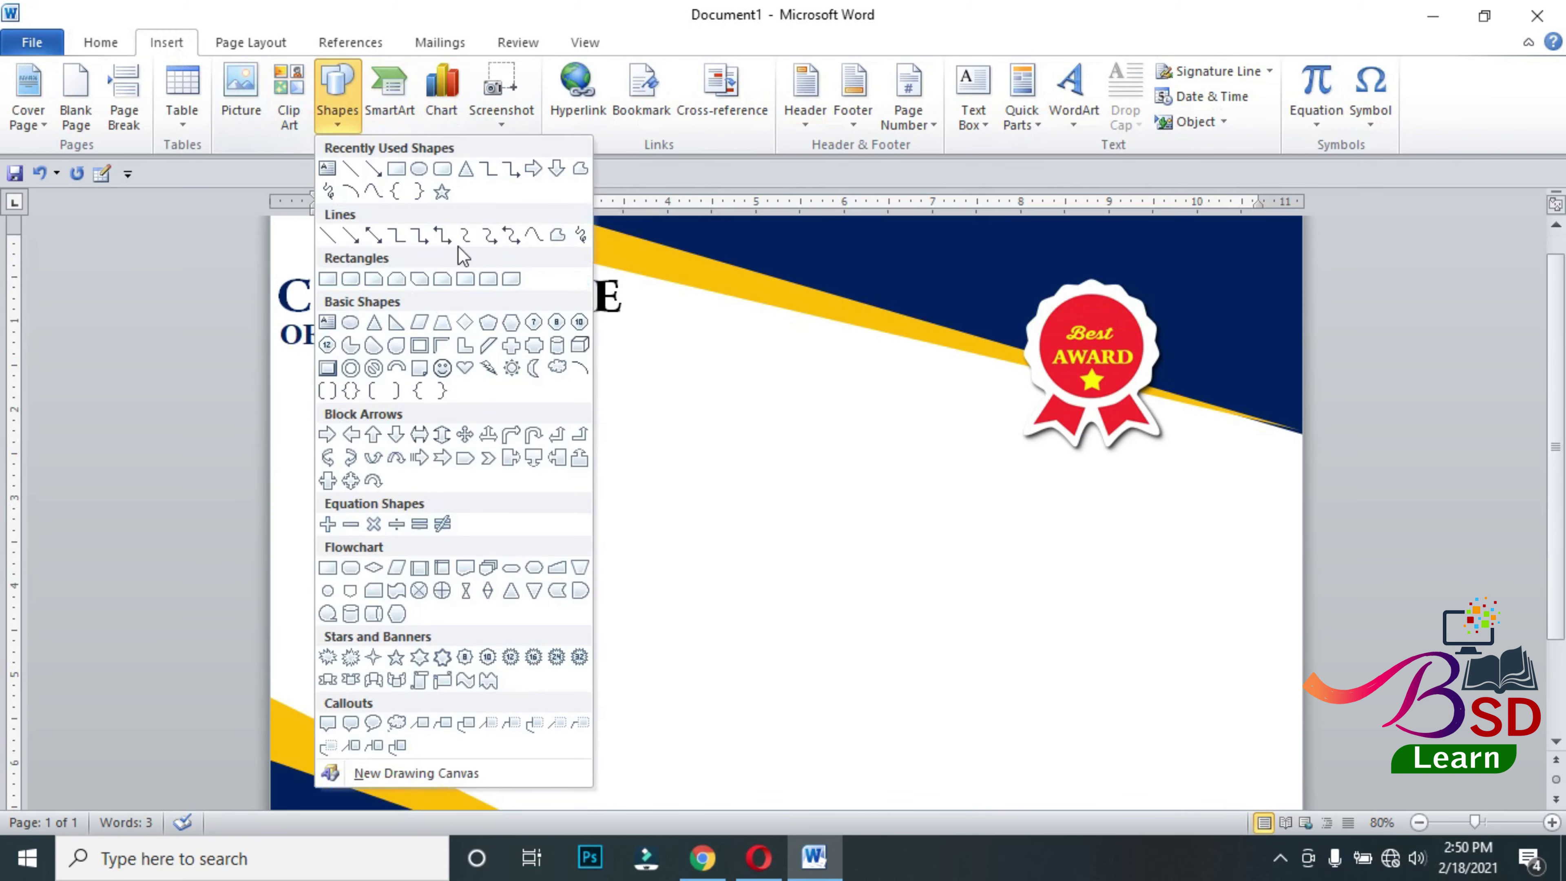
{"action": "left_click", "coordinate": [395, 175]}
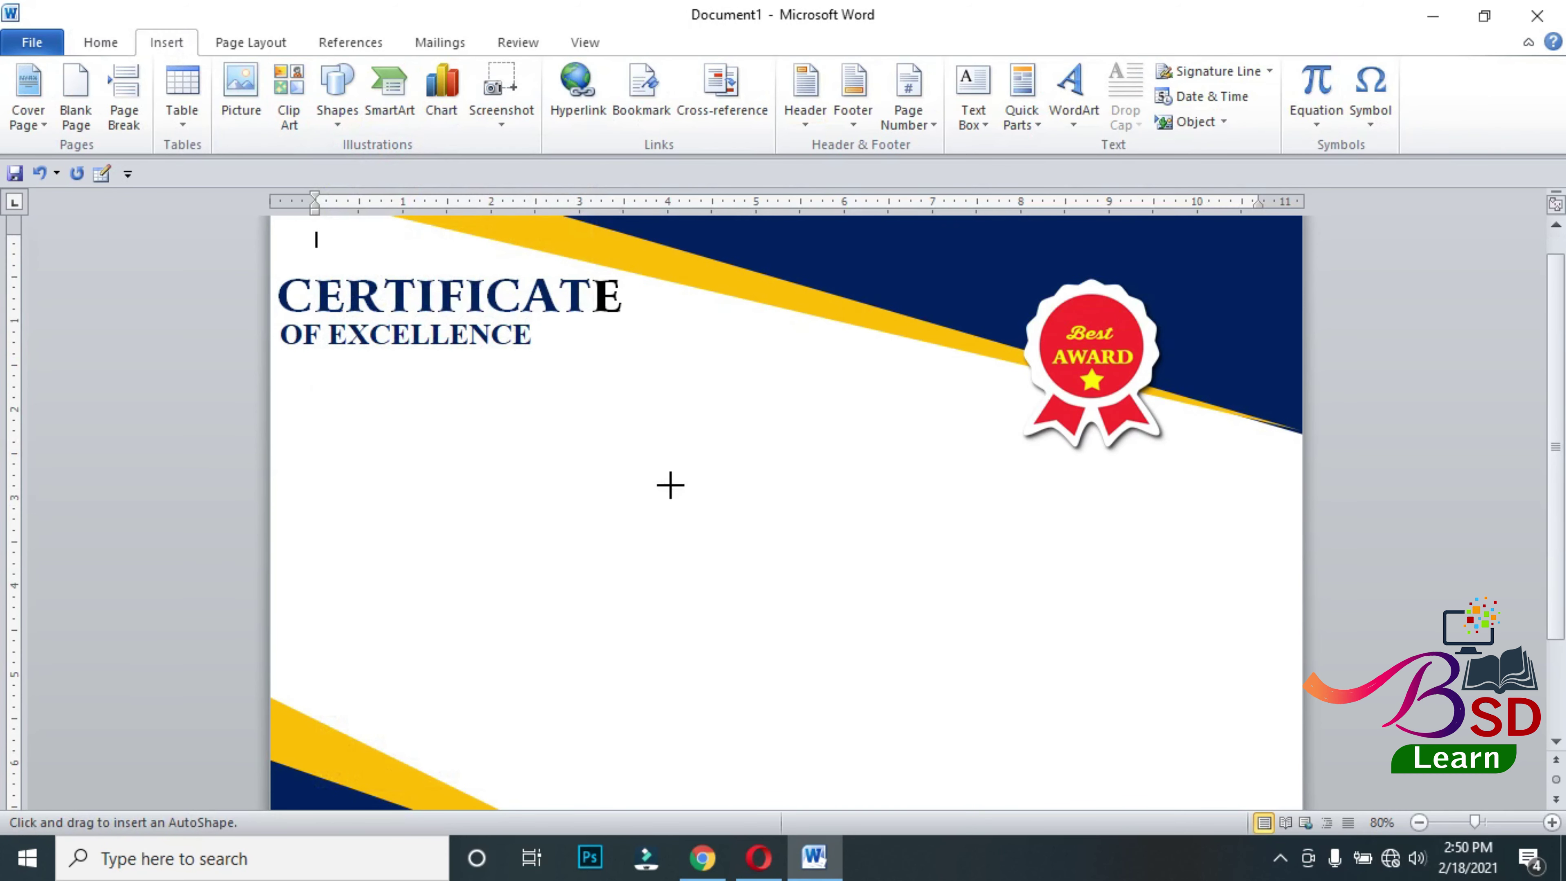
{"action": "left_click_drag", "start_coordinate": [480, 429], "coordinate": [1011, 519]}
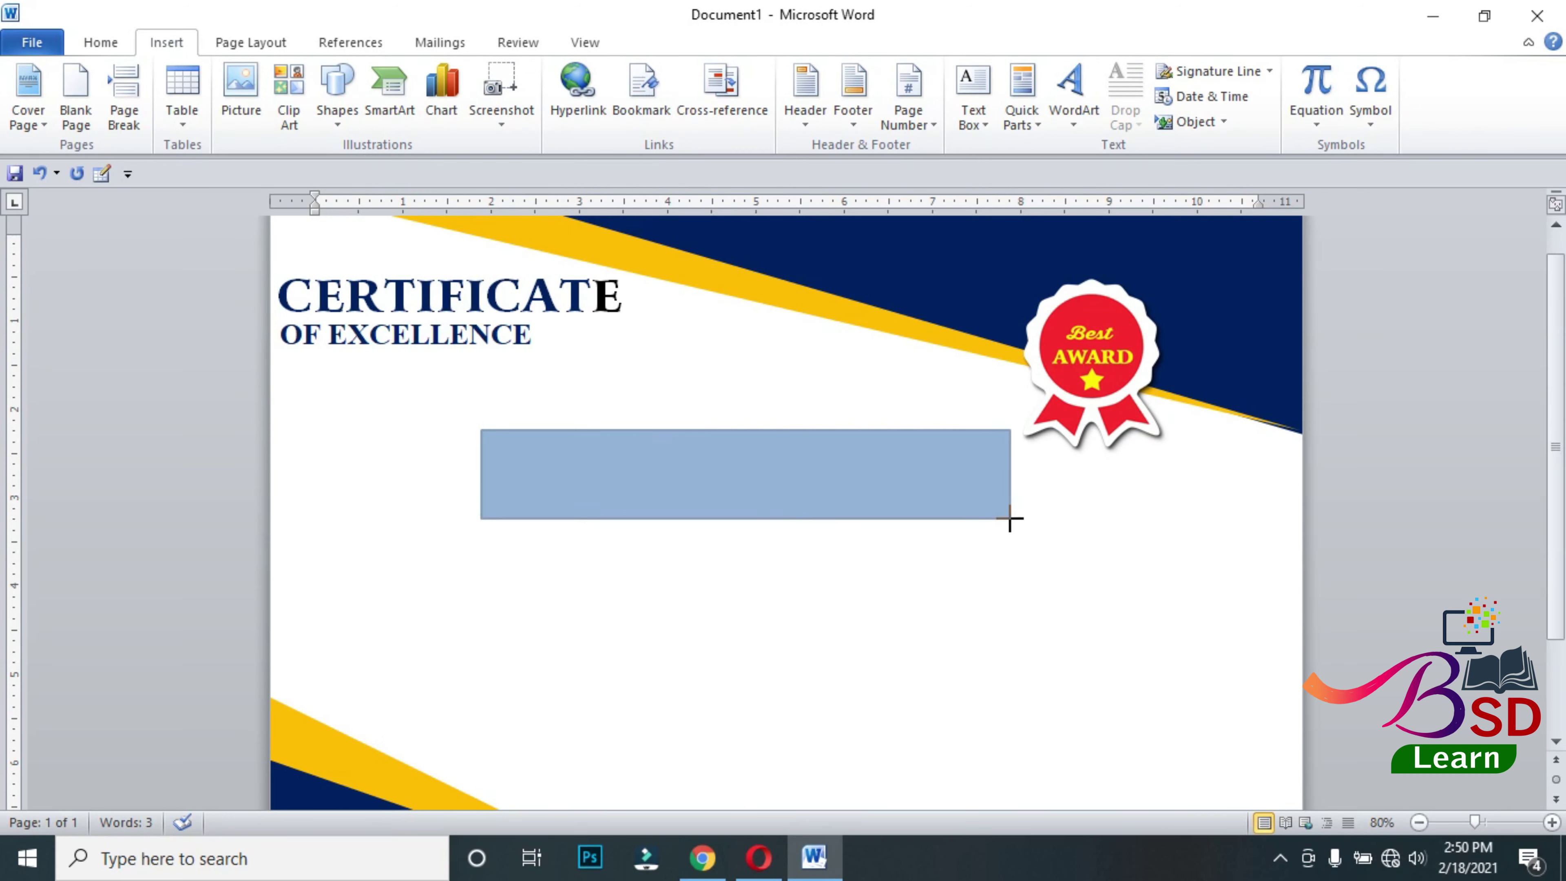
{"action": "left_click_drag", "start_coordinate": [783, 429], "coordinate": [770, 403]}
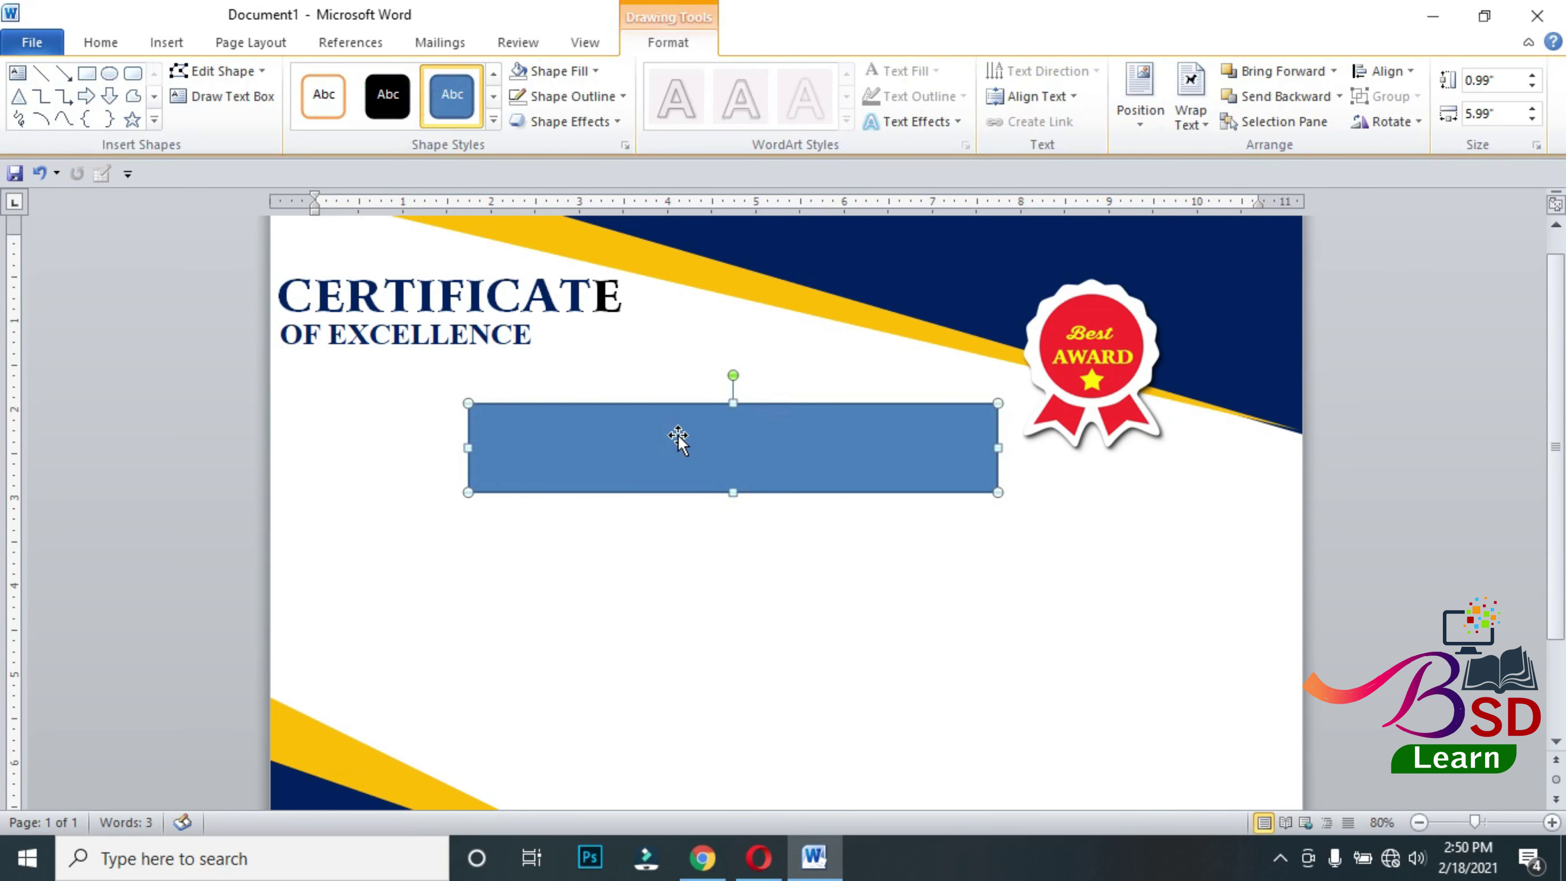
- Add the text THIS CERTIFICATION ID PRESENTED TO inside the rectangle
{"action": "right_click", "coordinate": [680, 447]}
{"action": "left_click", "coordinate": [745, 151]}
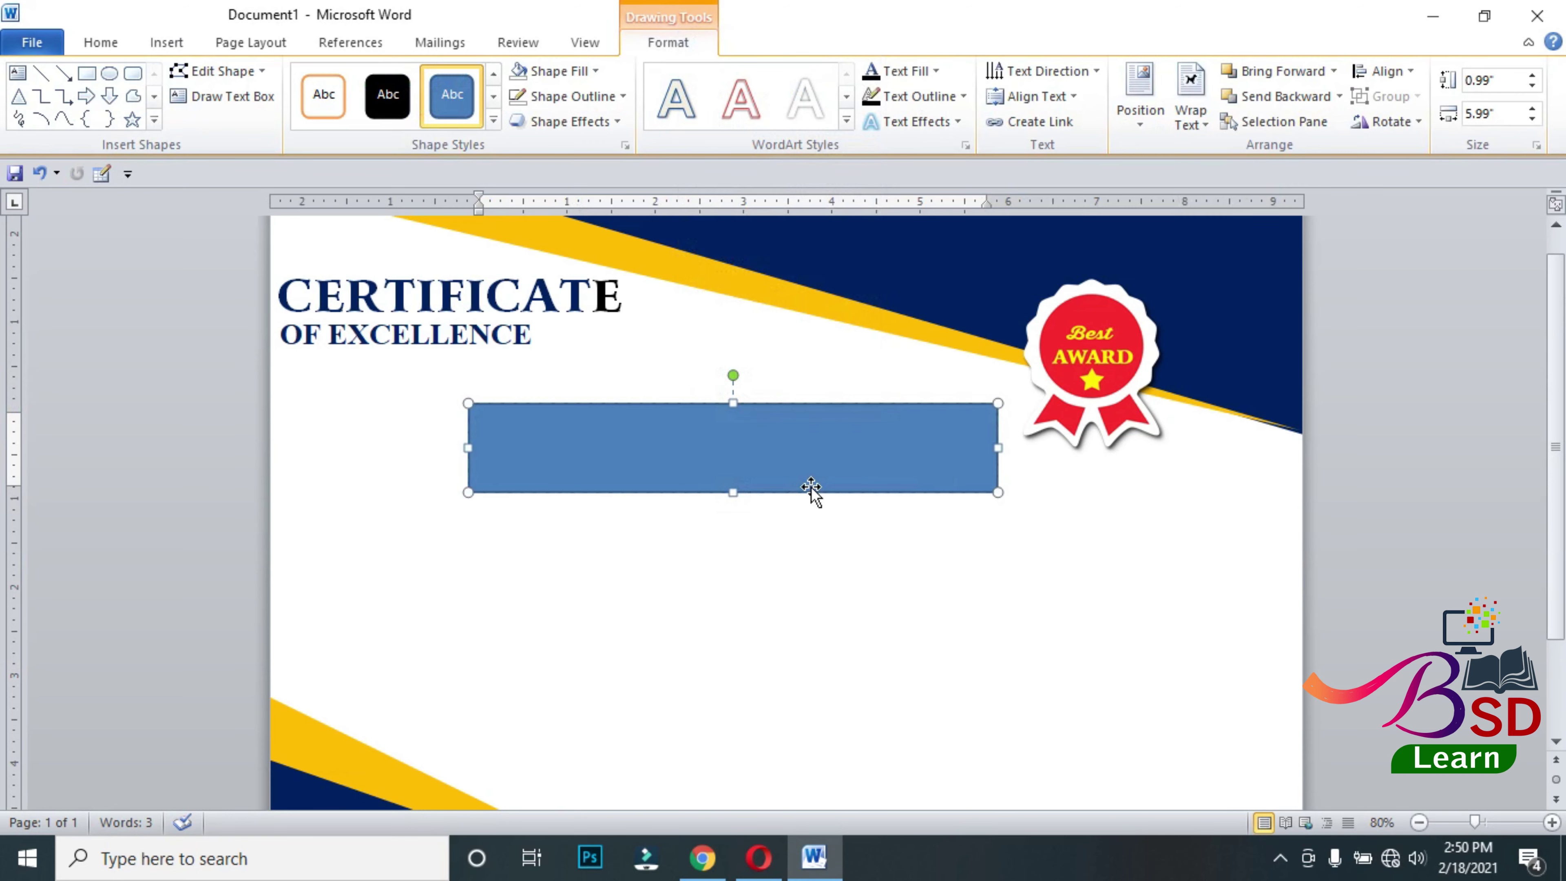
{"action": "type", "text": "THIS CERTIFICATION ID PRESENTED TO"}
{"action": "left_click", "coordinate": [100, 44]}
- Make the caption bold 16 pt Times New Roman in black, with no shape fill
{"action": "left_click", "coordinate": [352, 81]}
{"action": "left_click", "coordinate": [353, 81]}
{"action": "left_click", "coordinate": [352, 81]}
{"action": "left_click", "coordinate": [191, 113]}
{"action": "left_click", "coordinate": [283, 82]}
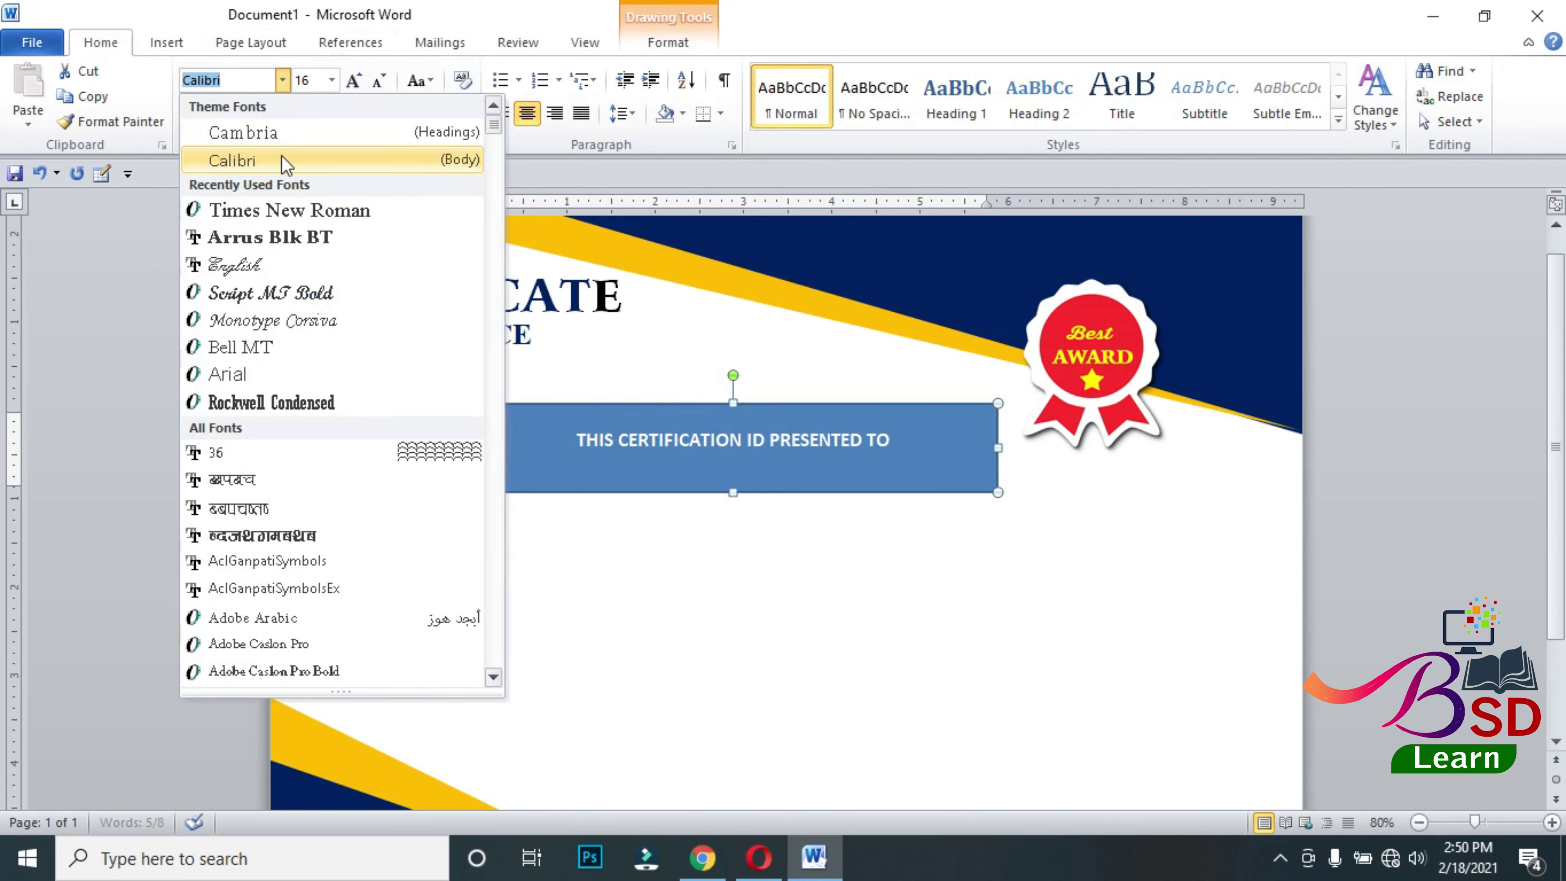
{"action": "left_click", "coordinate": [284, 211]}
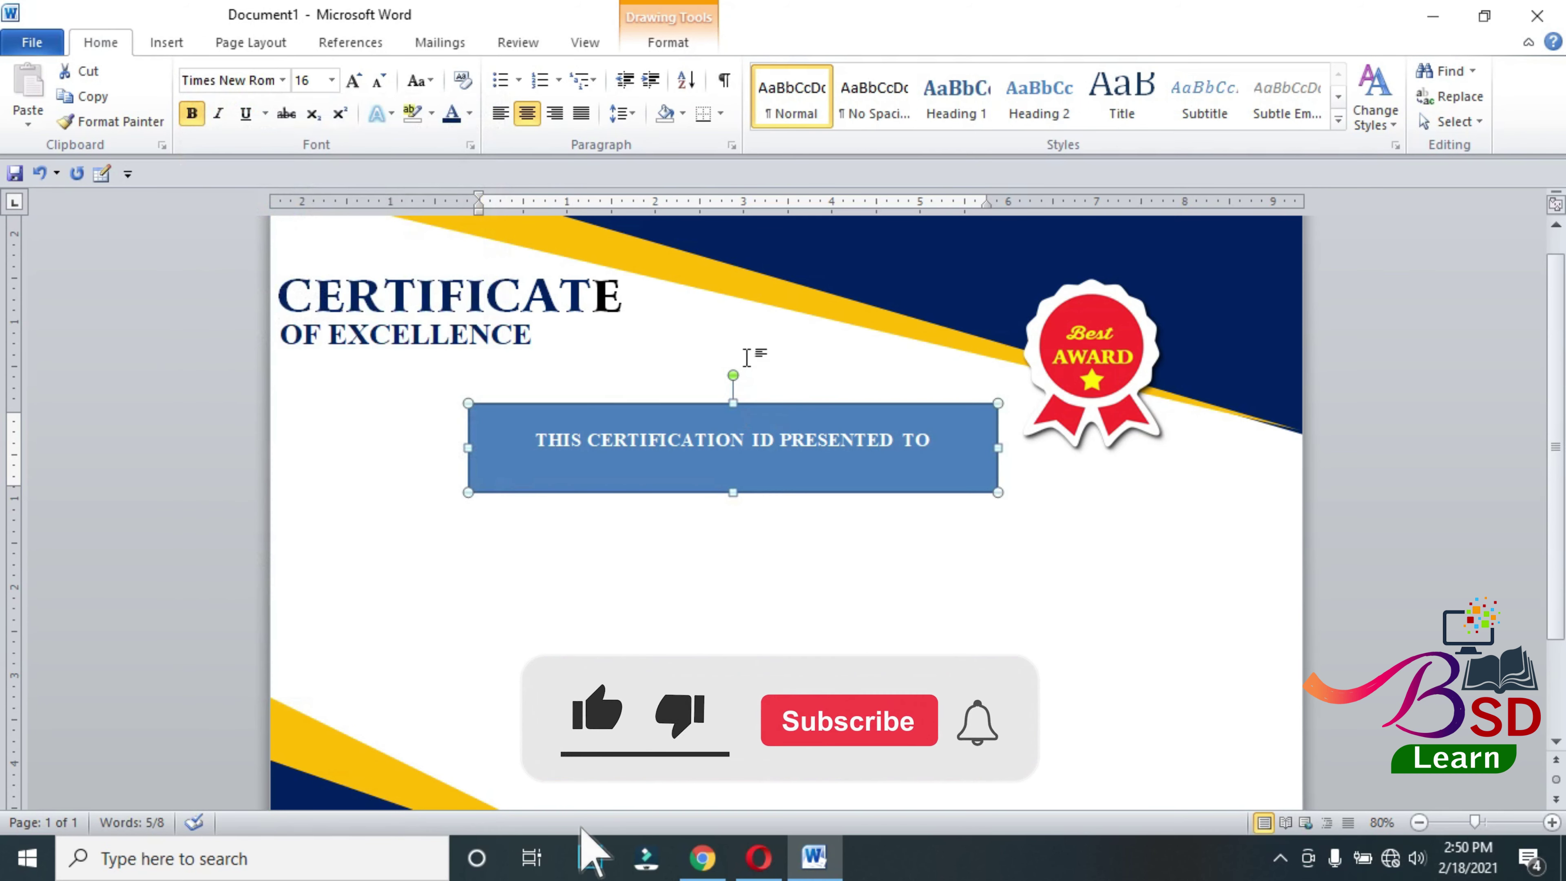
{"action": "left_click", "coordinate": [667, 42]}
{"action": "left_click", "coordinate": [519, 75]}
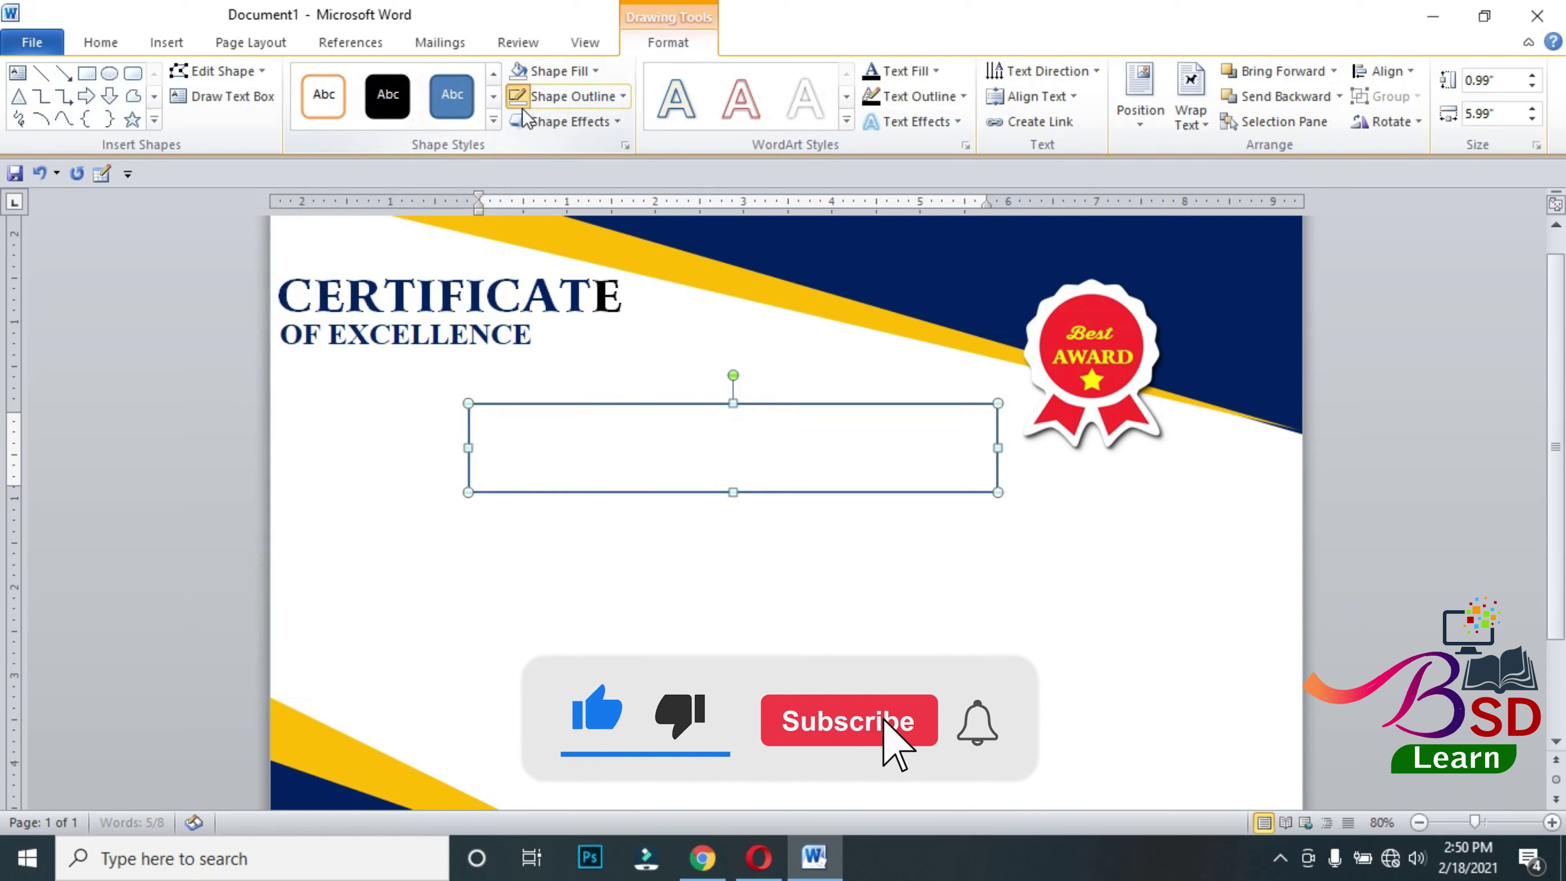
{"action": "left_click", "coordinate": [900, 72]}
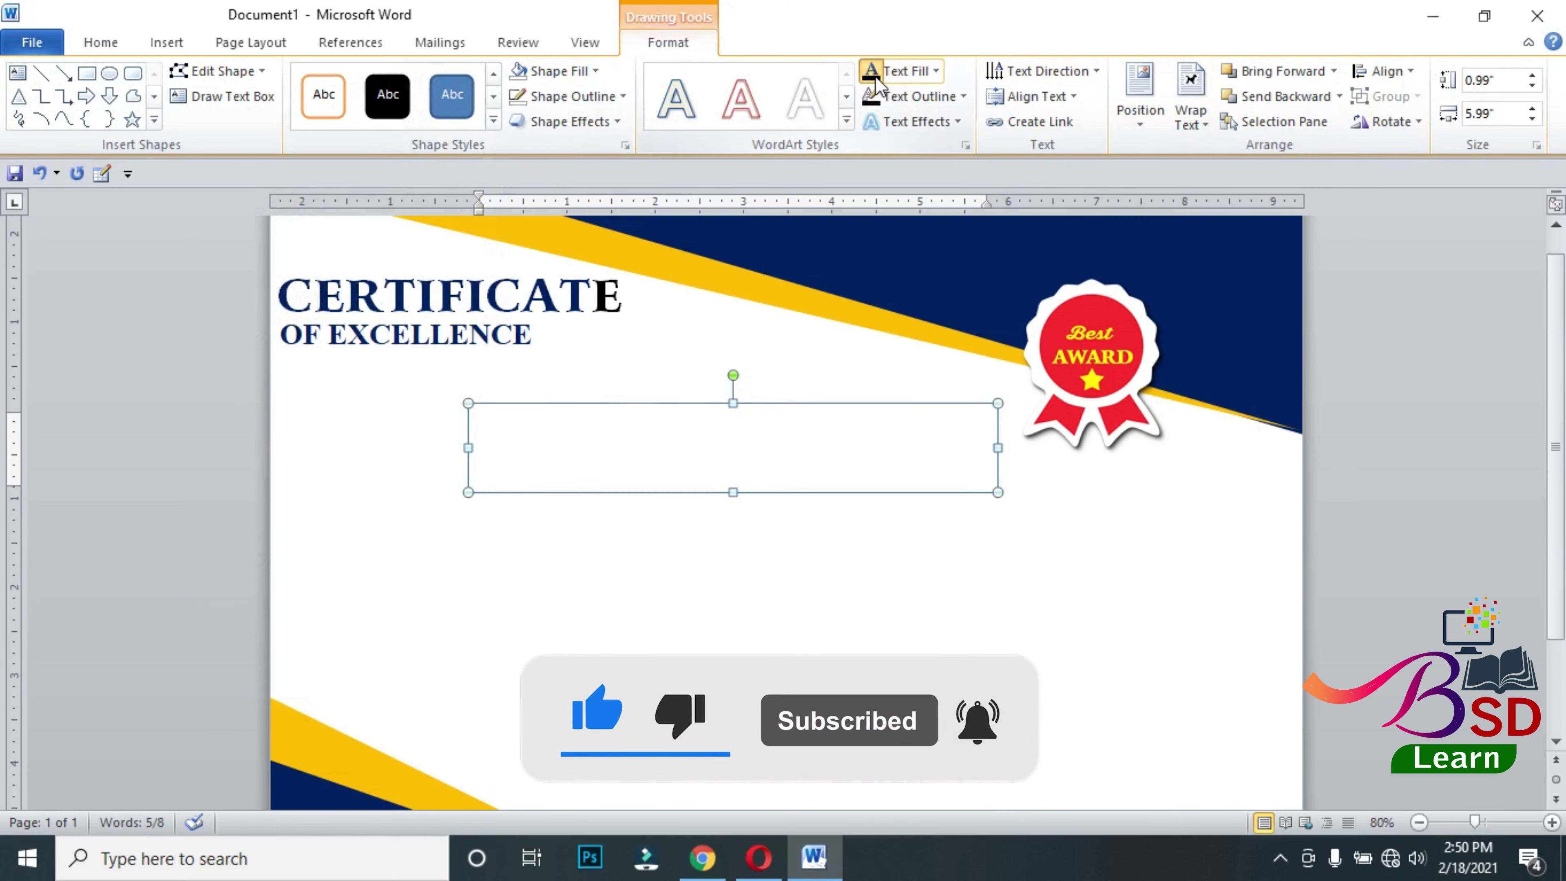
{"action": "type", "text": "THIS CERTIFICATION ID PRESENTED TO"}
{"action": "left_click", "coordinate": [101, 43]}
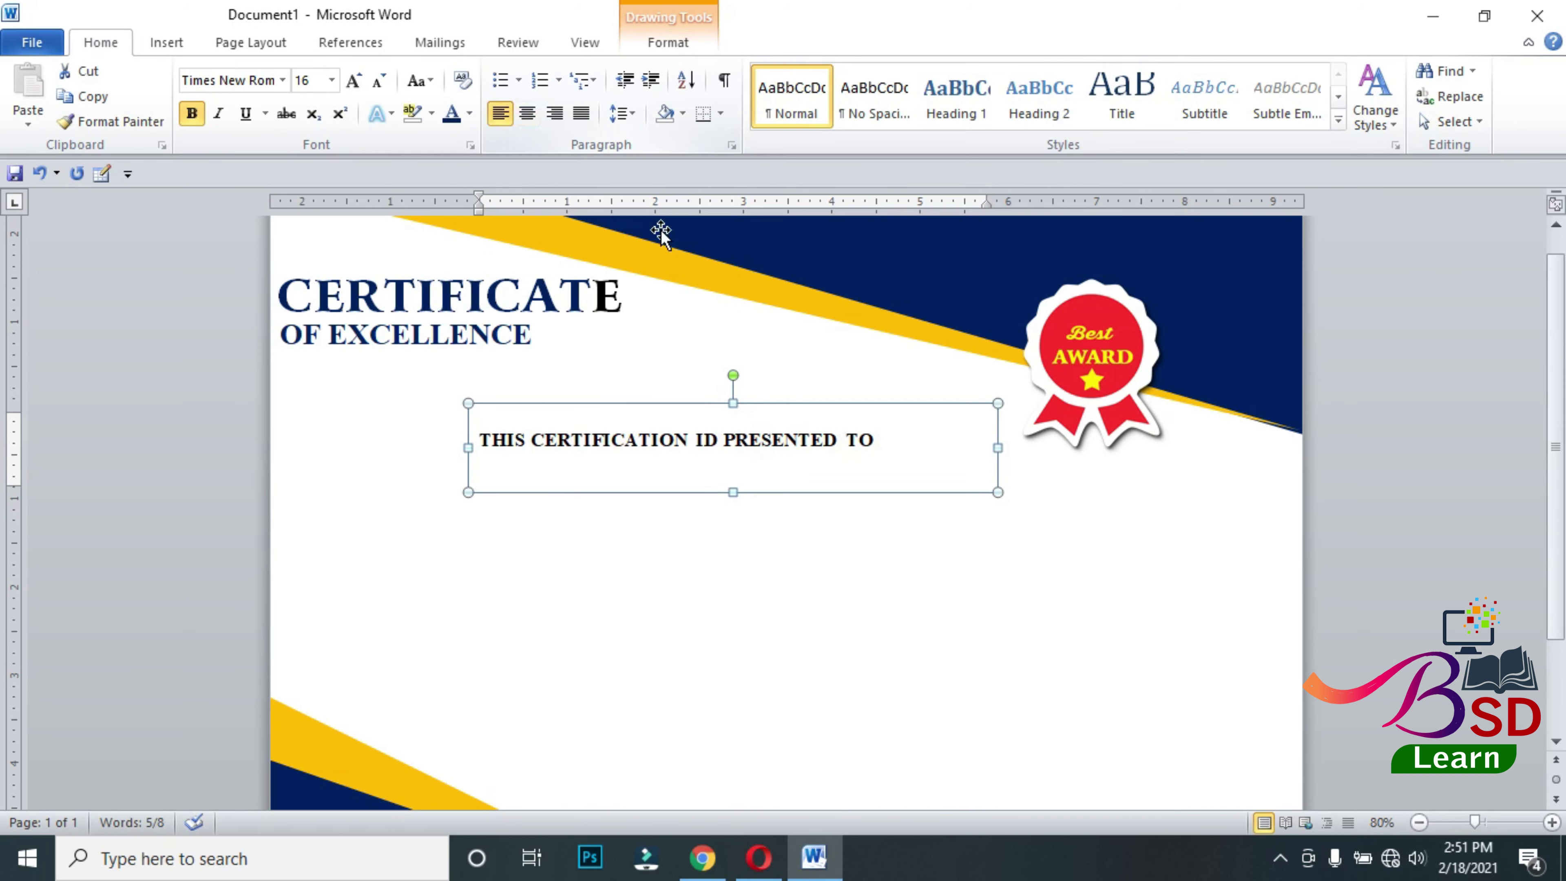
- Enlarge the caption to 20 pt, adjust its box width, and correct ID to IS
{"action": "left_click_drag", "start_coordinate": [997, 448], "coordinate": [942, 442]}
{"action": "left_click", "coordinate": [353, 81]}
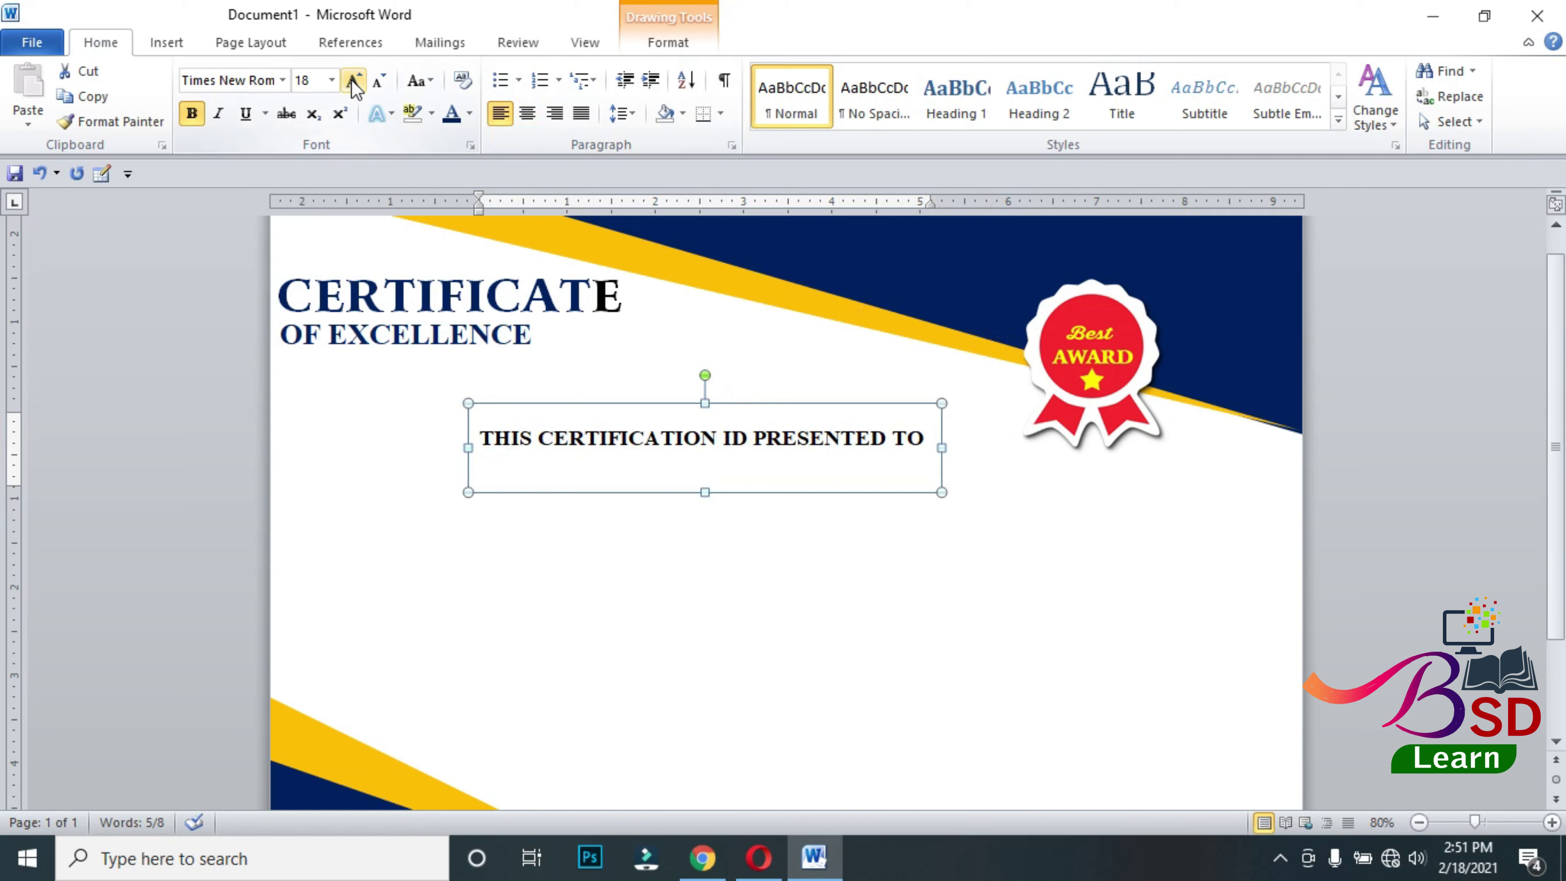
{"action": "left_click", "coordinate": [354, 81]}
{"action": "left_click_drag", "start_coordinate": [467, 449], "coordinate": [391, 448]}
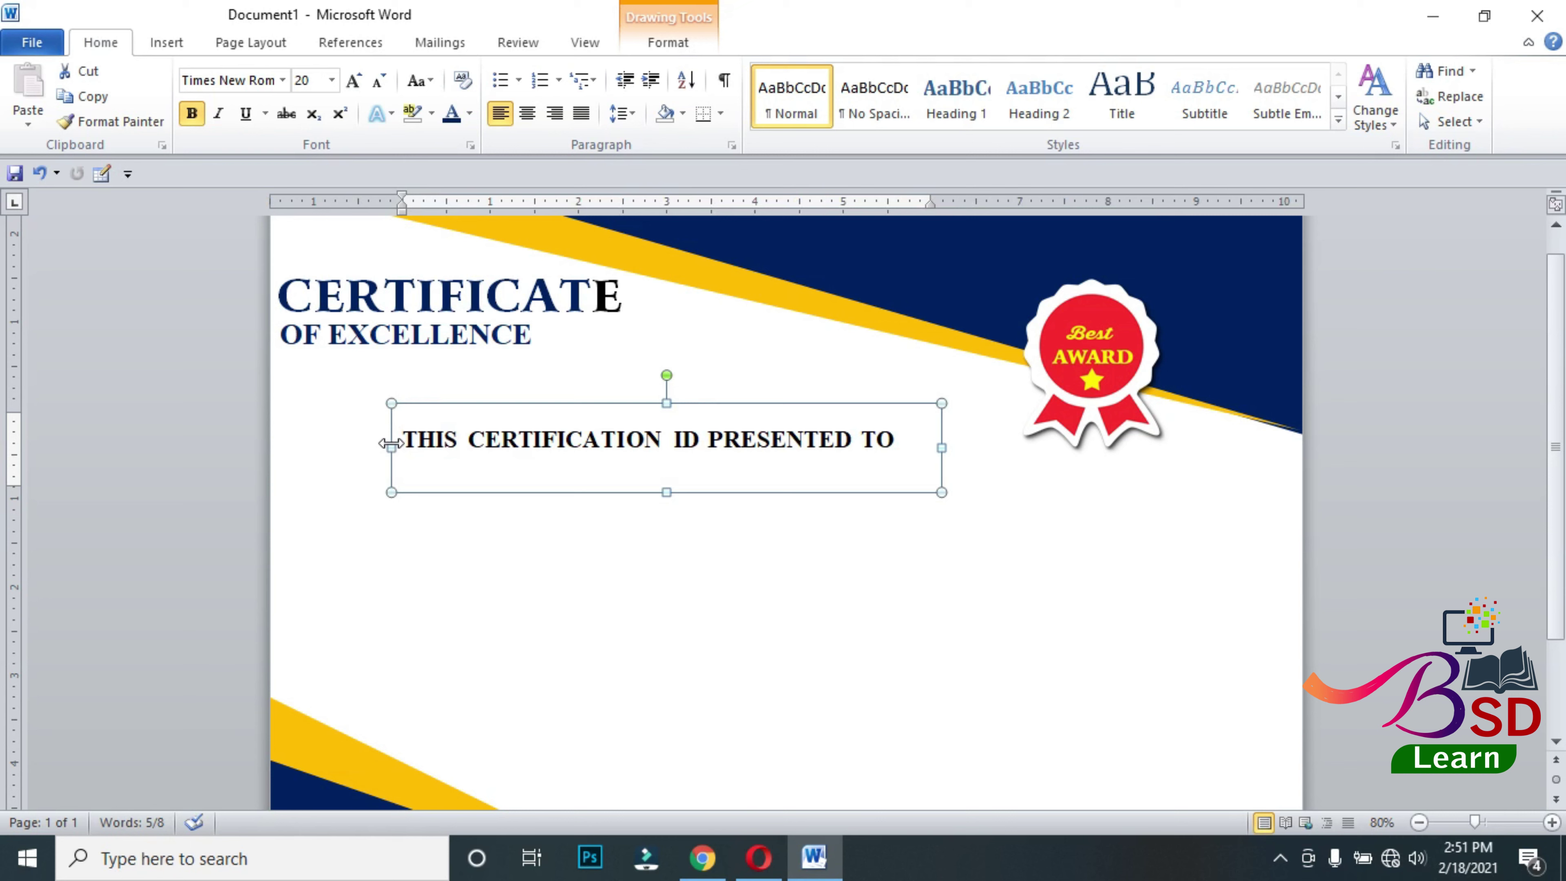
{"action": "left_click_drag", "start_coordinate": [683, 443], "coordinate": [701, 443]}
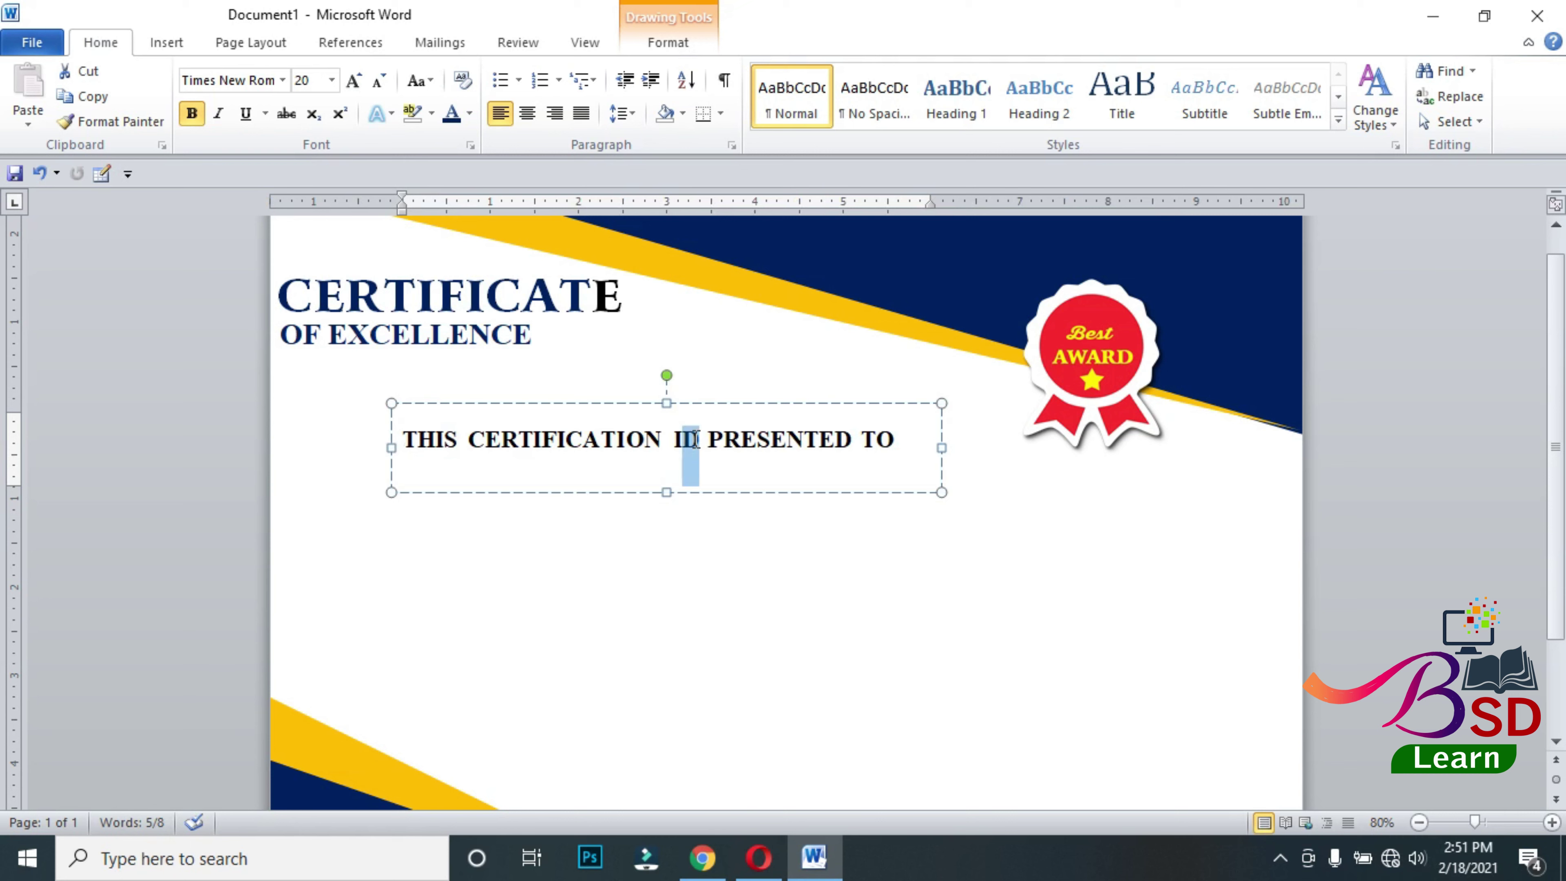
{"action": "type", "text": "S"}
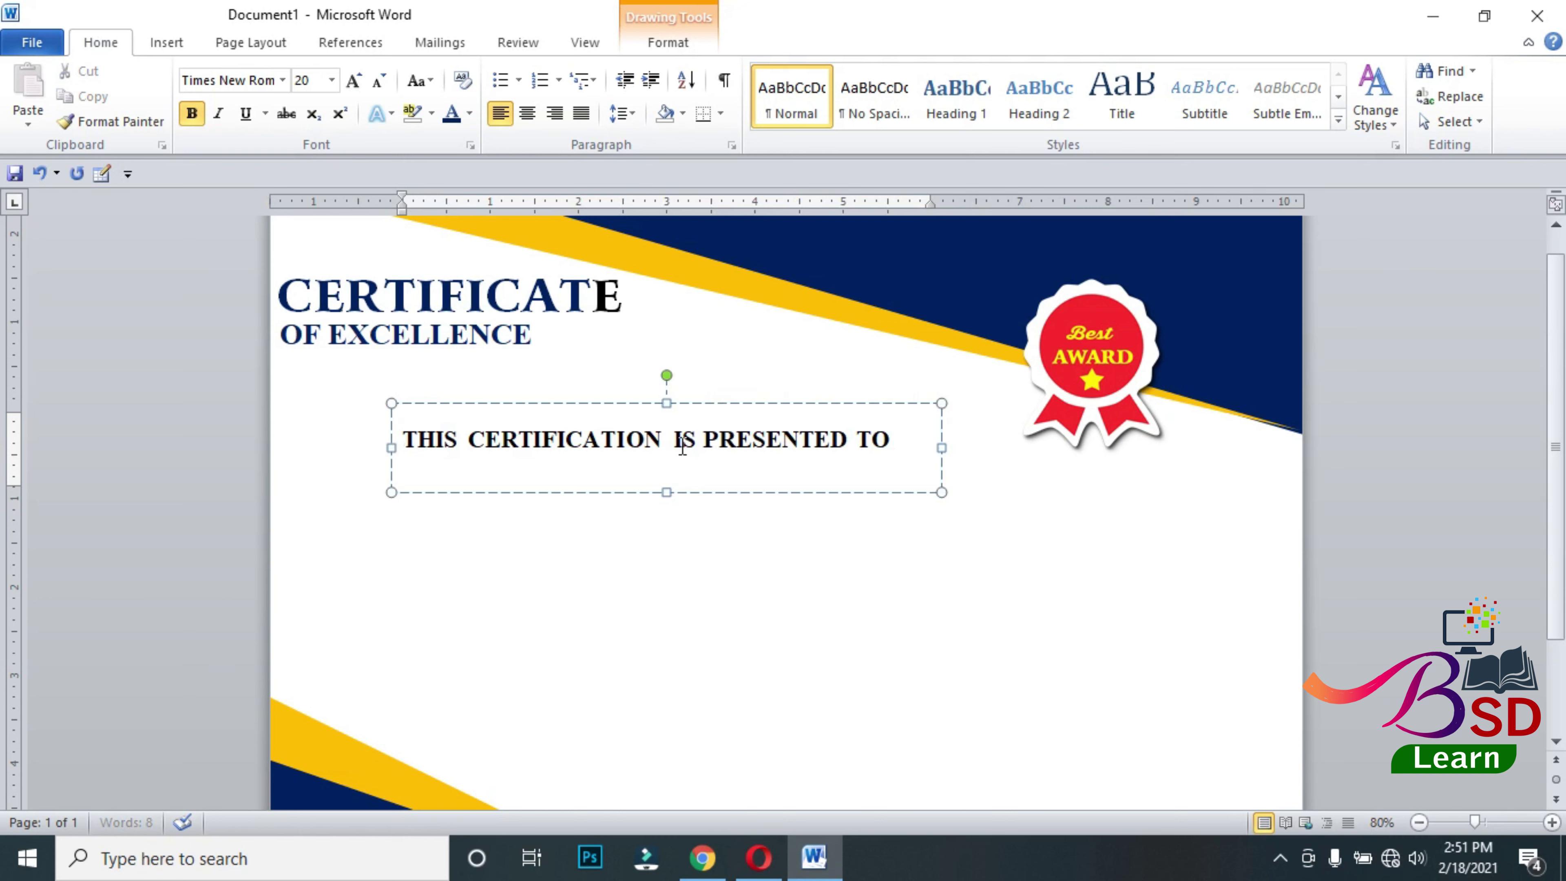
{"action": "left_click", "coordinate": [552, 404]}
- Widen the caption box and move it up and left beneath the heading
{"action": "key", "text": "Left"}
{"action": "key", "text": "Left"}
{"action": "key", "text": "Left"}
{"action": "key", "text": "Left"}
{"action": "key", "text": "Left"}
{"action": "key", "text": "Left"}
{"action": "key", "text": "Left"}
{"action": "key", "text": "Left"}
{"action": "key", "text": "Left"}
{"action": "key", "text": "Left"}
{"action": "key", "text": "Left"}
{"action": "key", "text": "Up"}
{"action": "key", "text": "Up"}
{"action": "key", "text": "Up"}
{"action": "key", "text": "Up"}
{"action": "key", "text": "Up"}
{"action": "key", "text": "Up"}
{"action": "left_click", "coordinate": [1387, 574]}
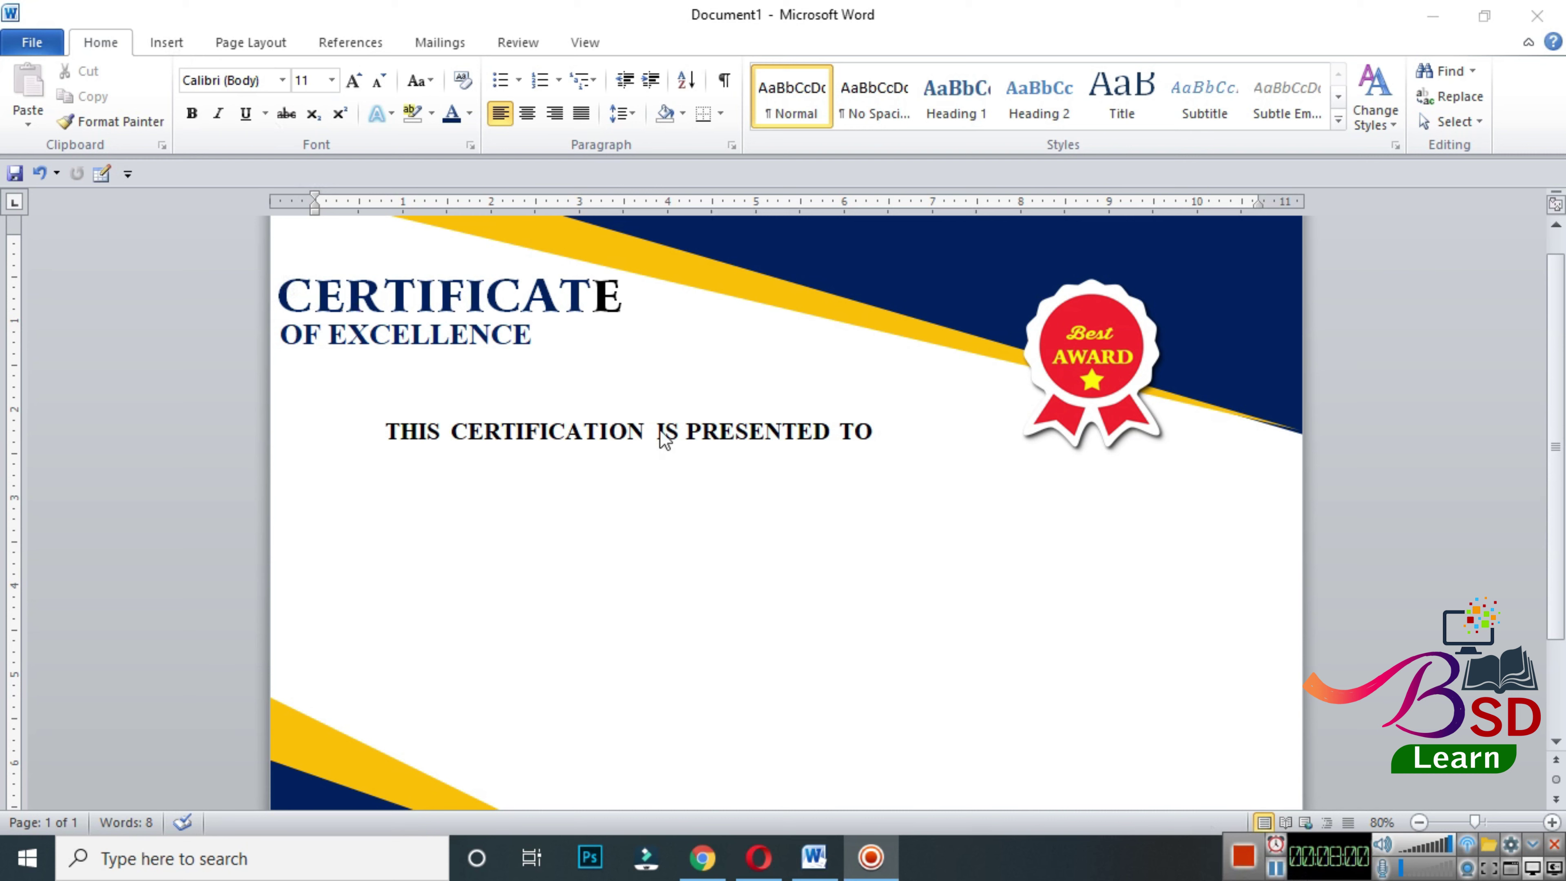
{"action": "left_click", "coordinate": [614, 428]}
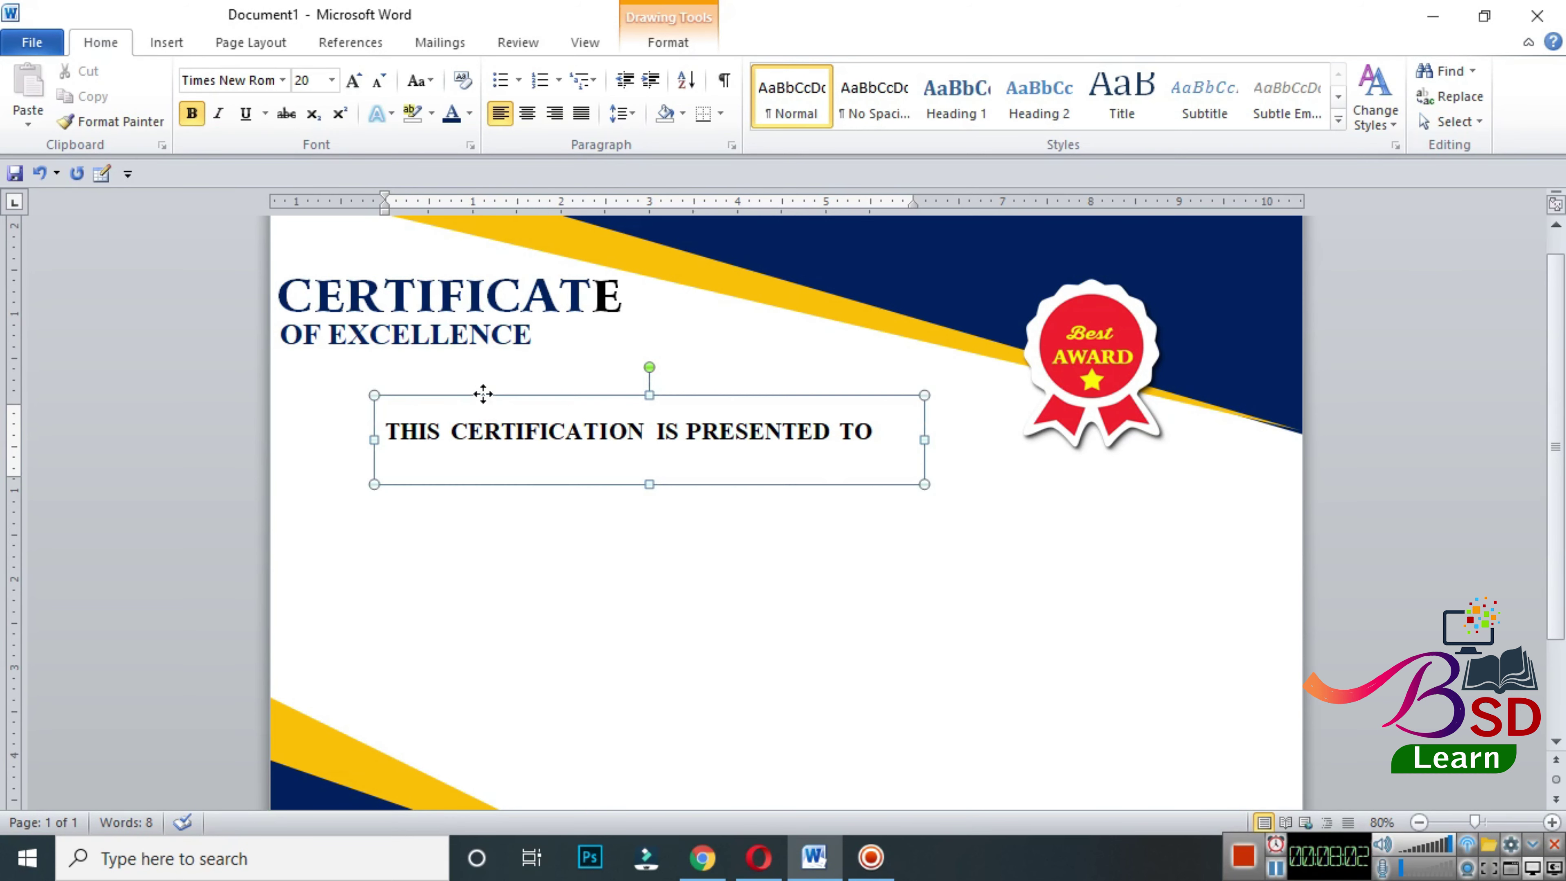
{"action": "left_click_drag", "start_coordinate": [924, 439], "coordinate": [997, 439]}
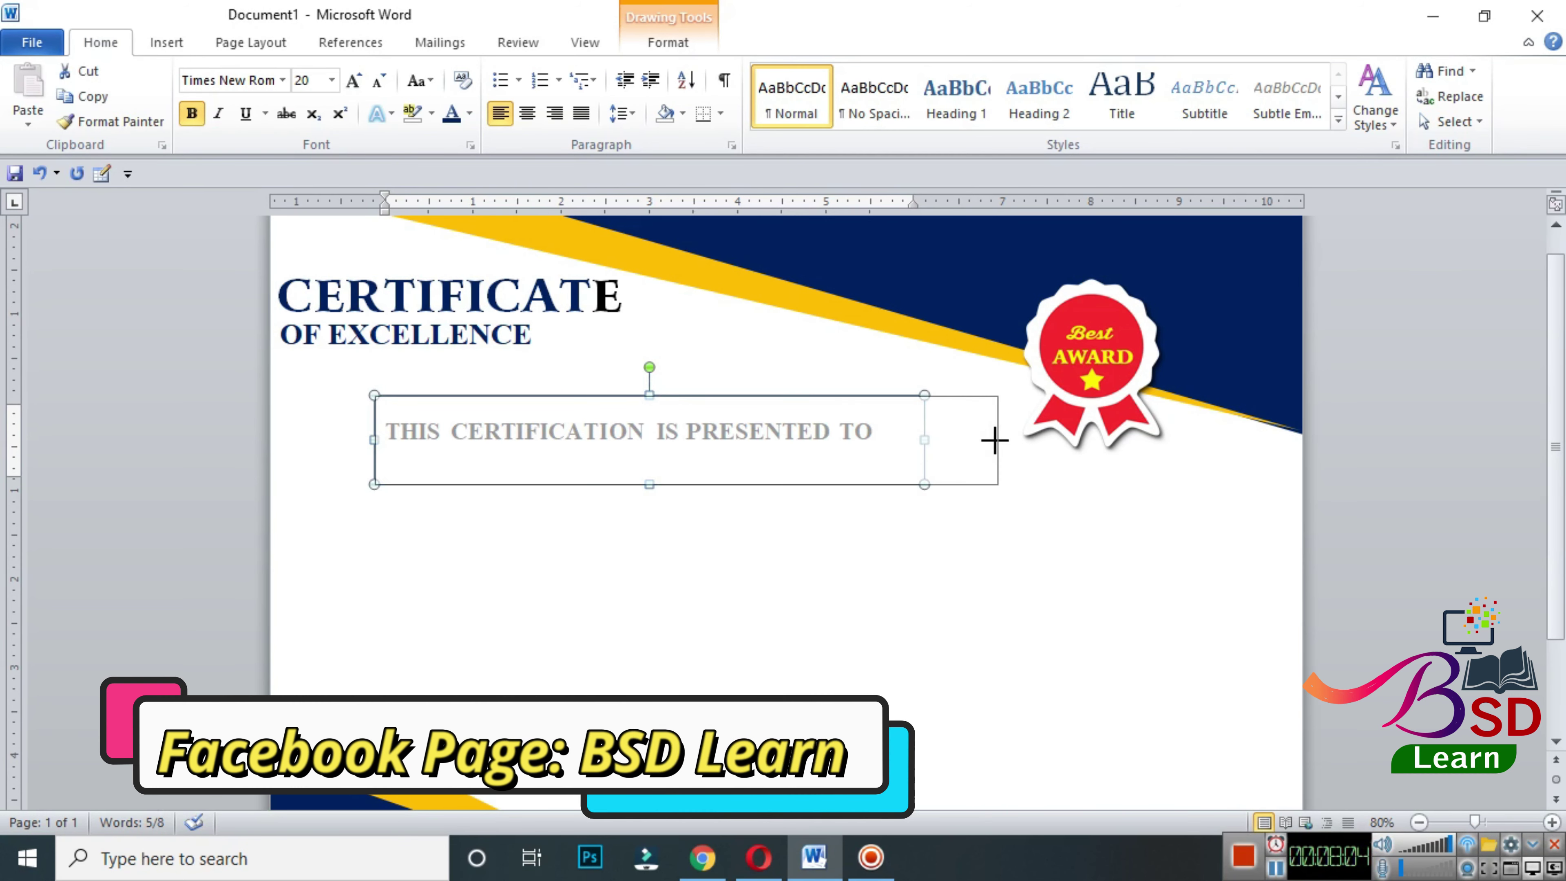
{"action": "left_click_drag", "start_coordinate": [374, 439], "coordinate": [350, 439]}
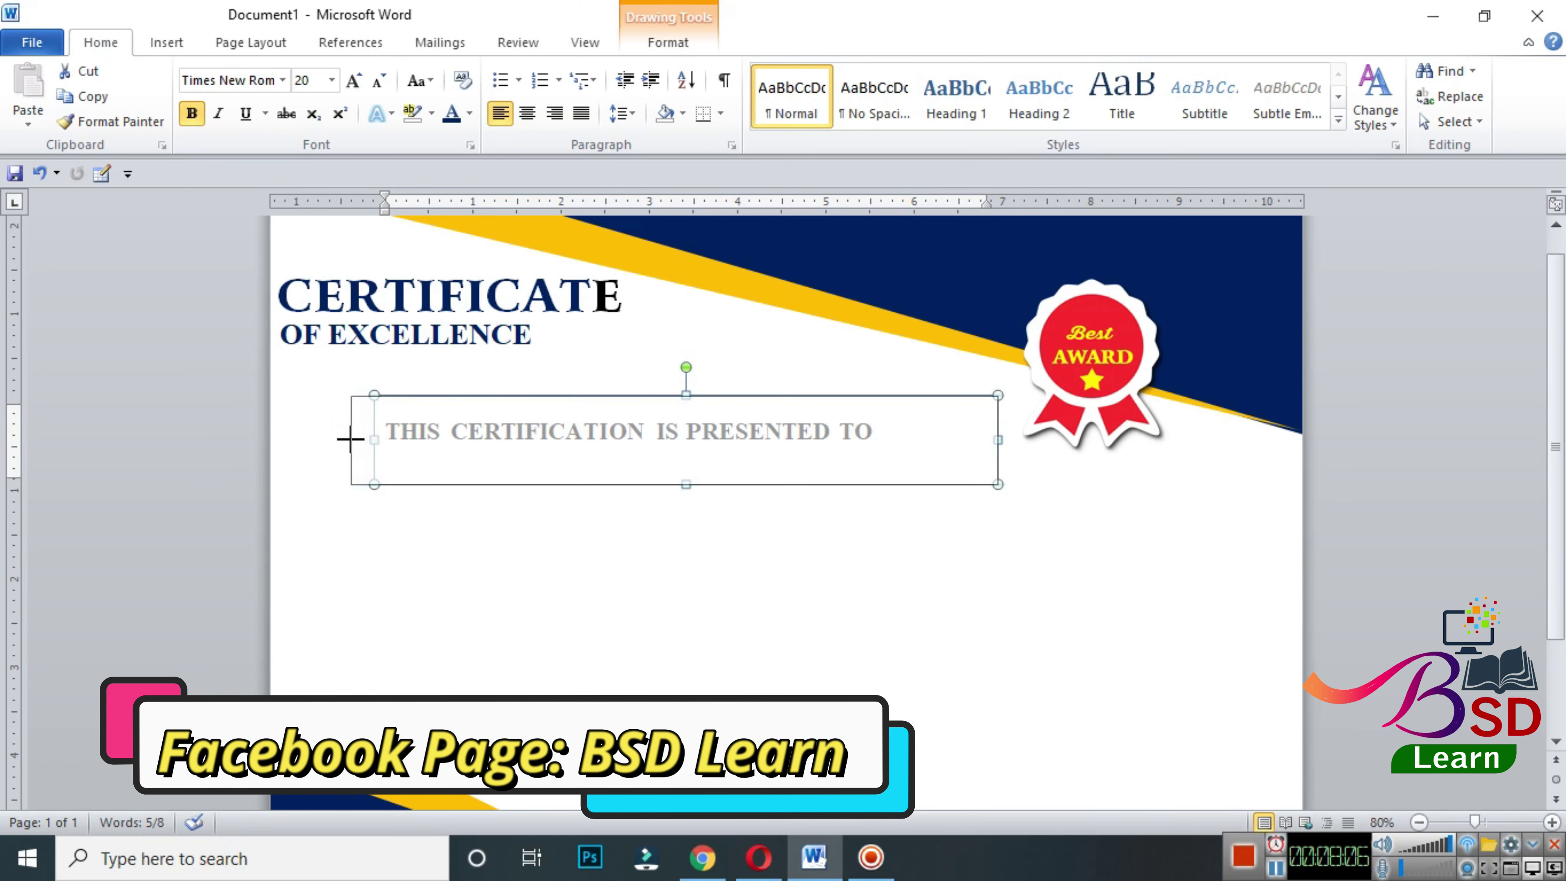
{"action": "left_click_drag", "start_coordinate": [566, 391], "coordinate": [550, 374]}
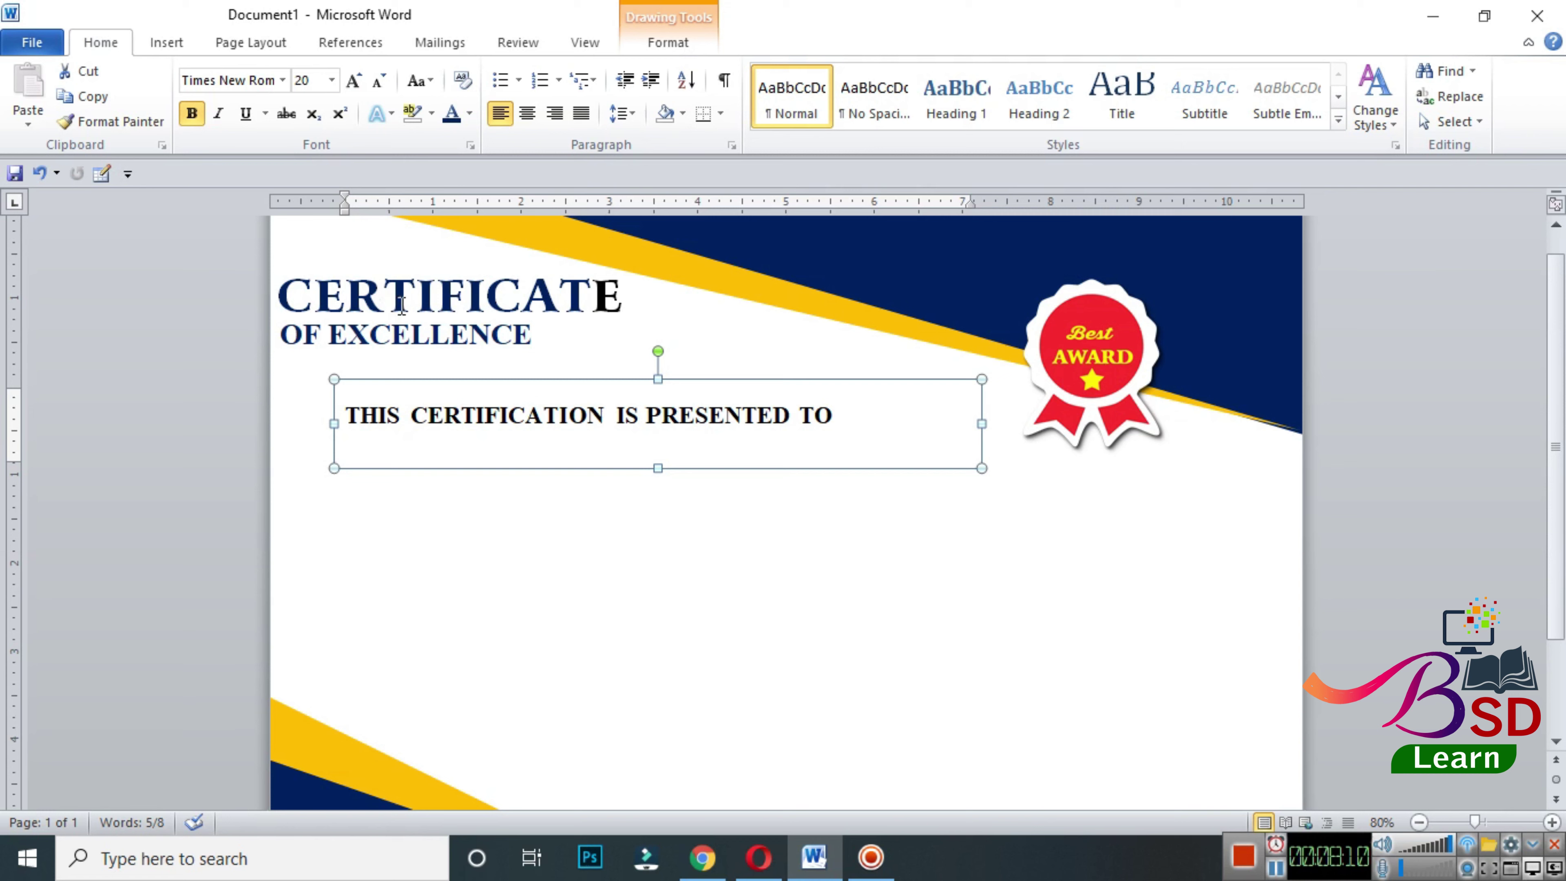
- Centre the caption text, enlarge it to 22 pt, and make its box shorter
{"action": "left_click", "coordinate": [527, 114]}
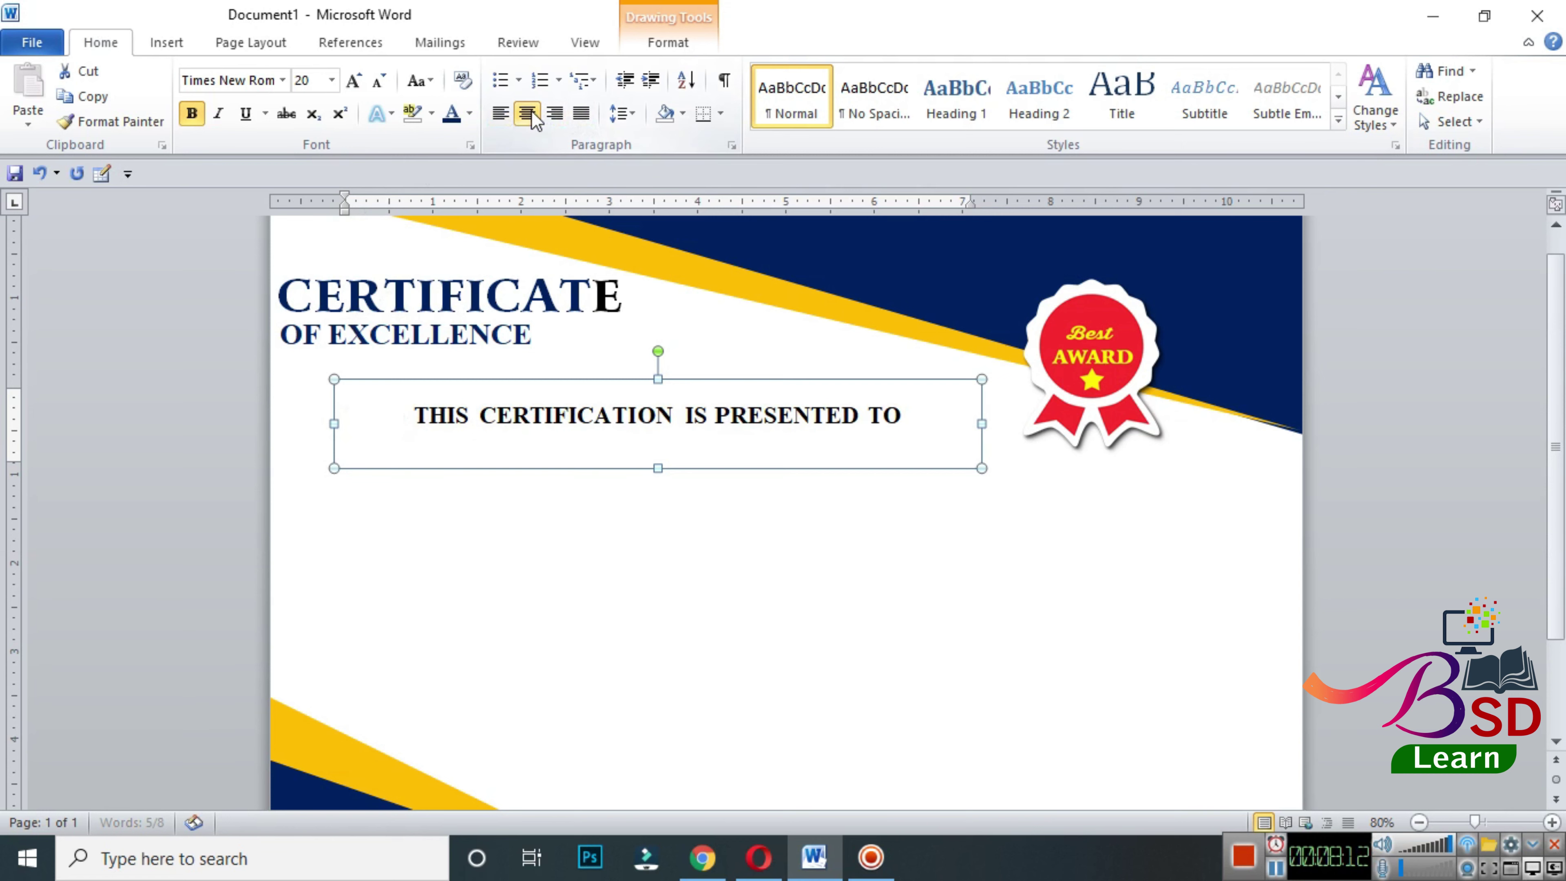
{"action": "left_click", "coordinate": [355, 87]}
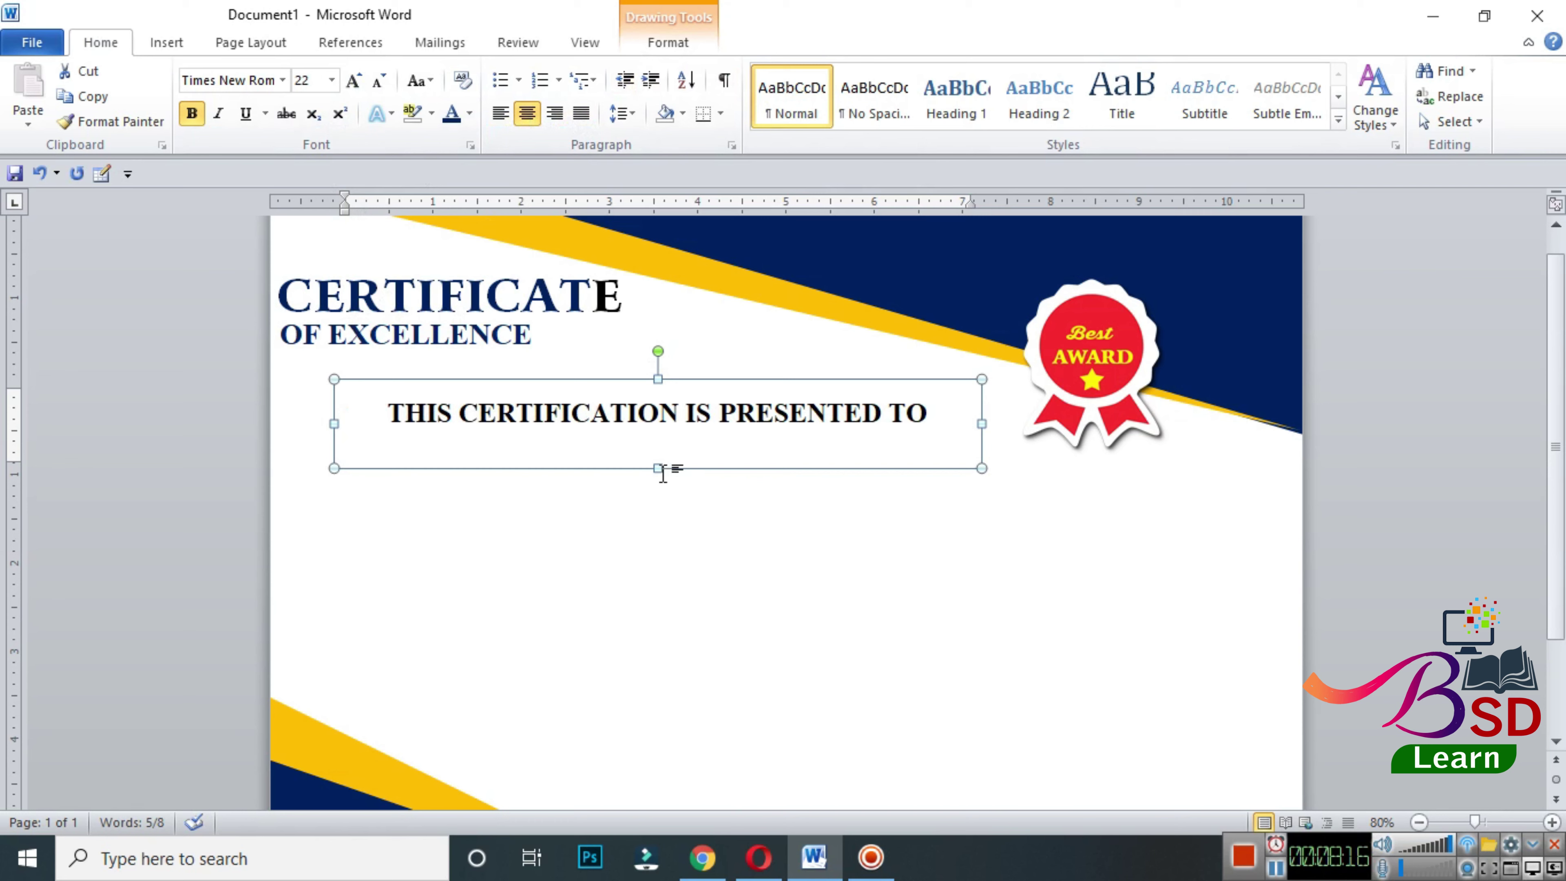
{"action": "left_click_drag", "start_coordinate": [658, 468], "coordinate": [658, 450]}
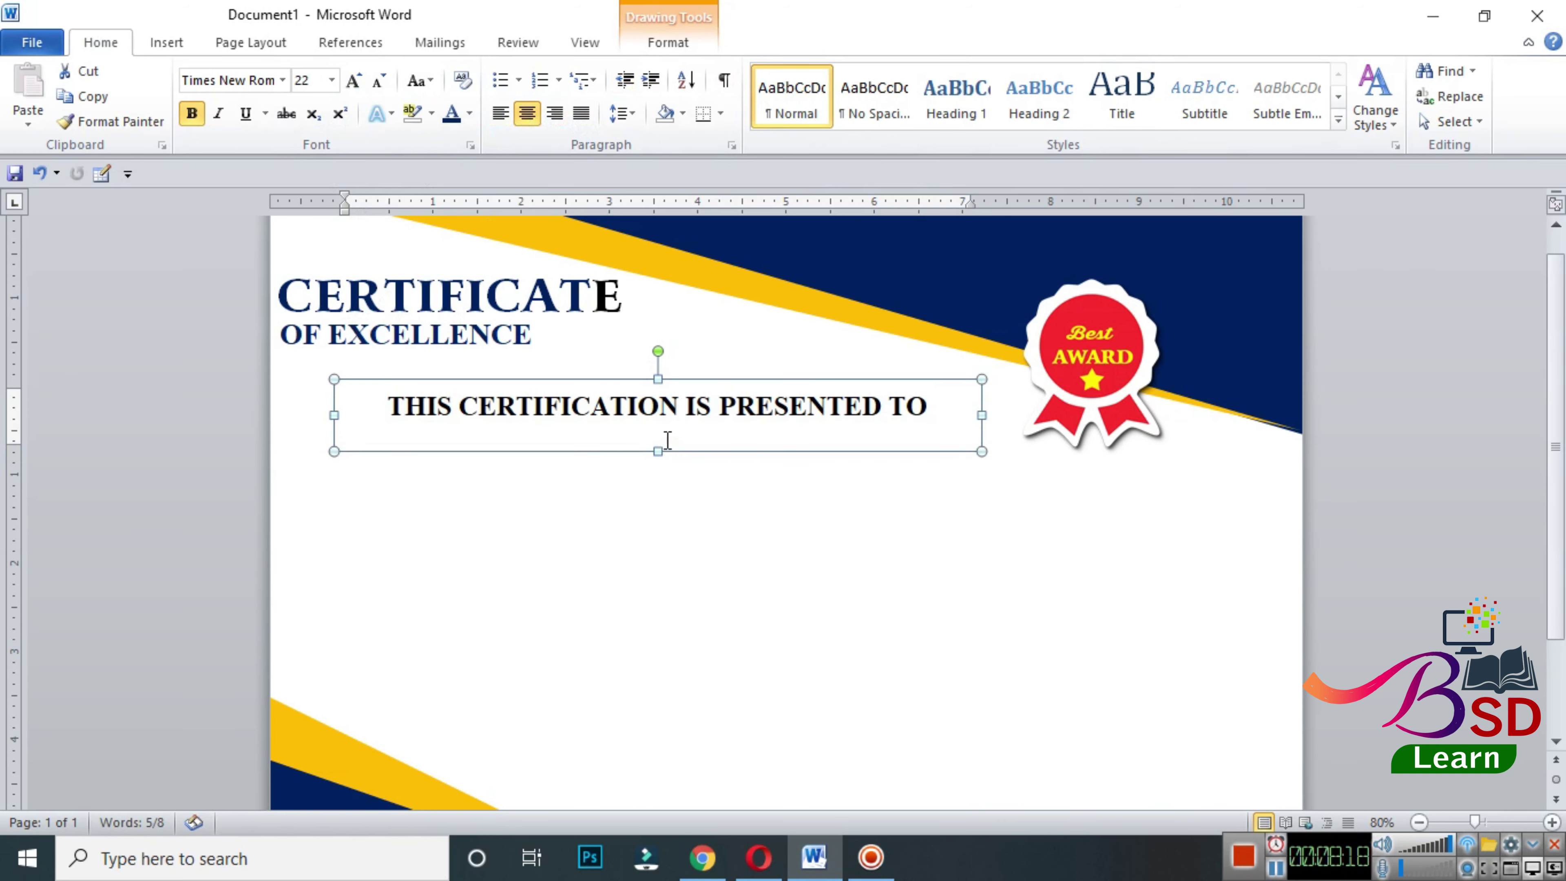
{"action": "key", "text": "ctrl+z"}
{"action": "key", "text": "ctrl+z"}
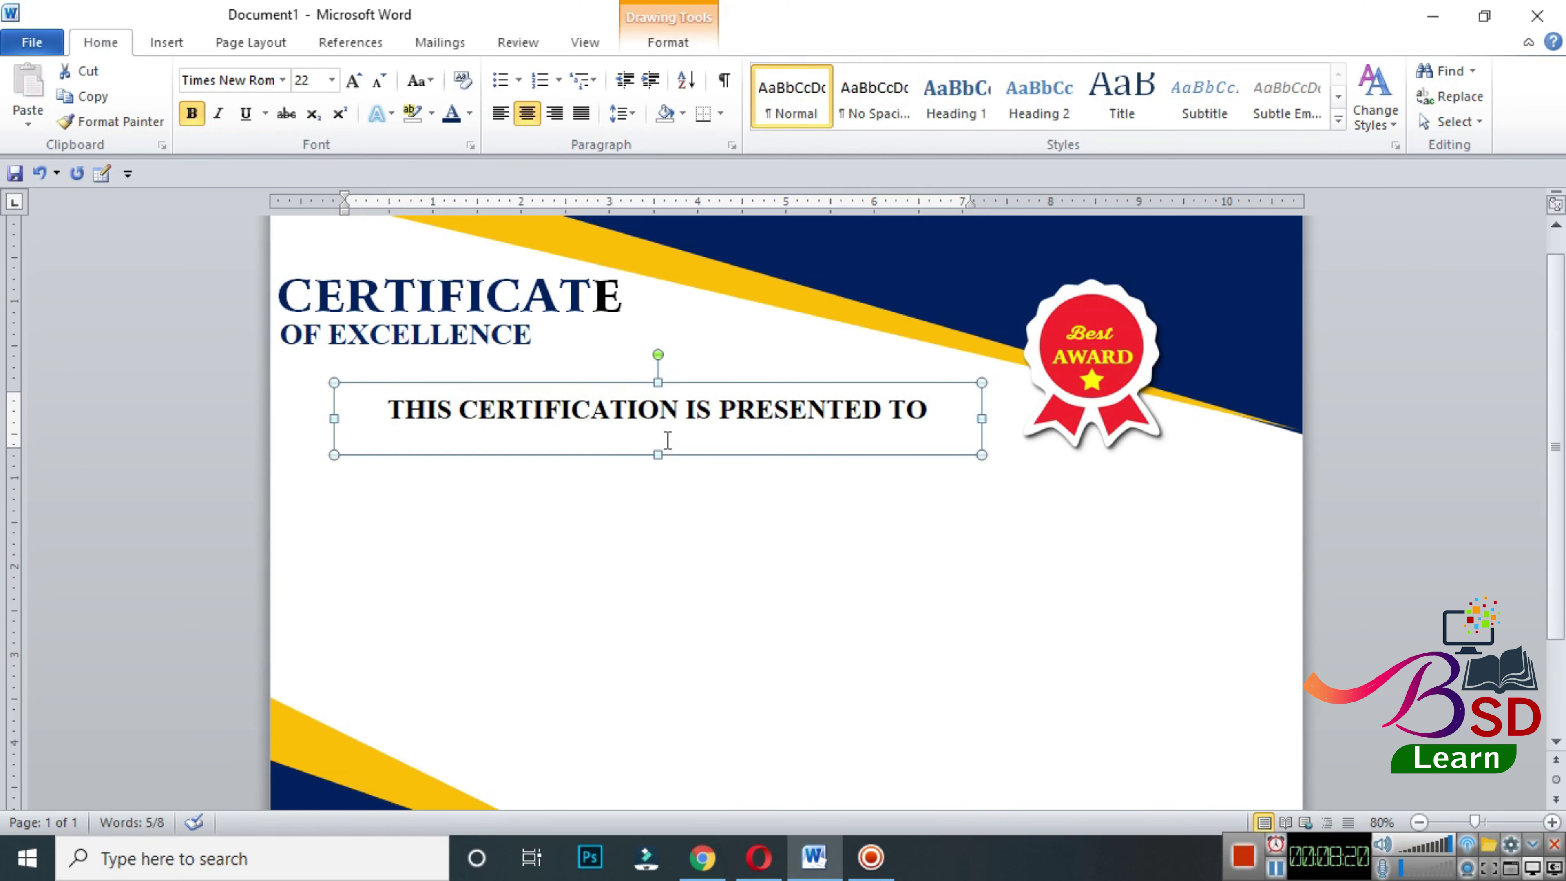
{"action": "left_click", "coordinate": [694, 590]}
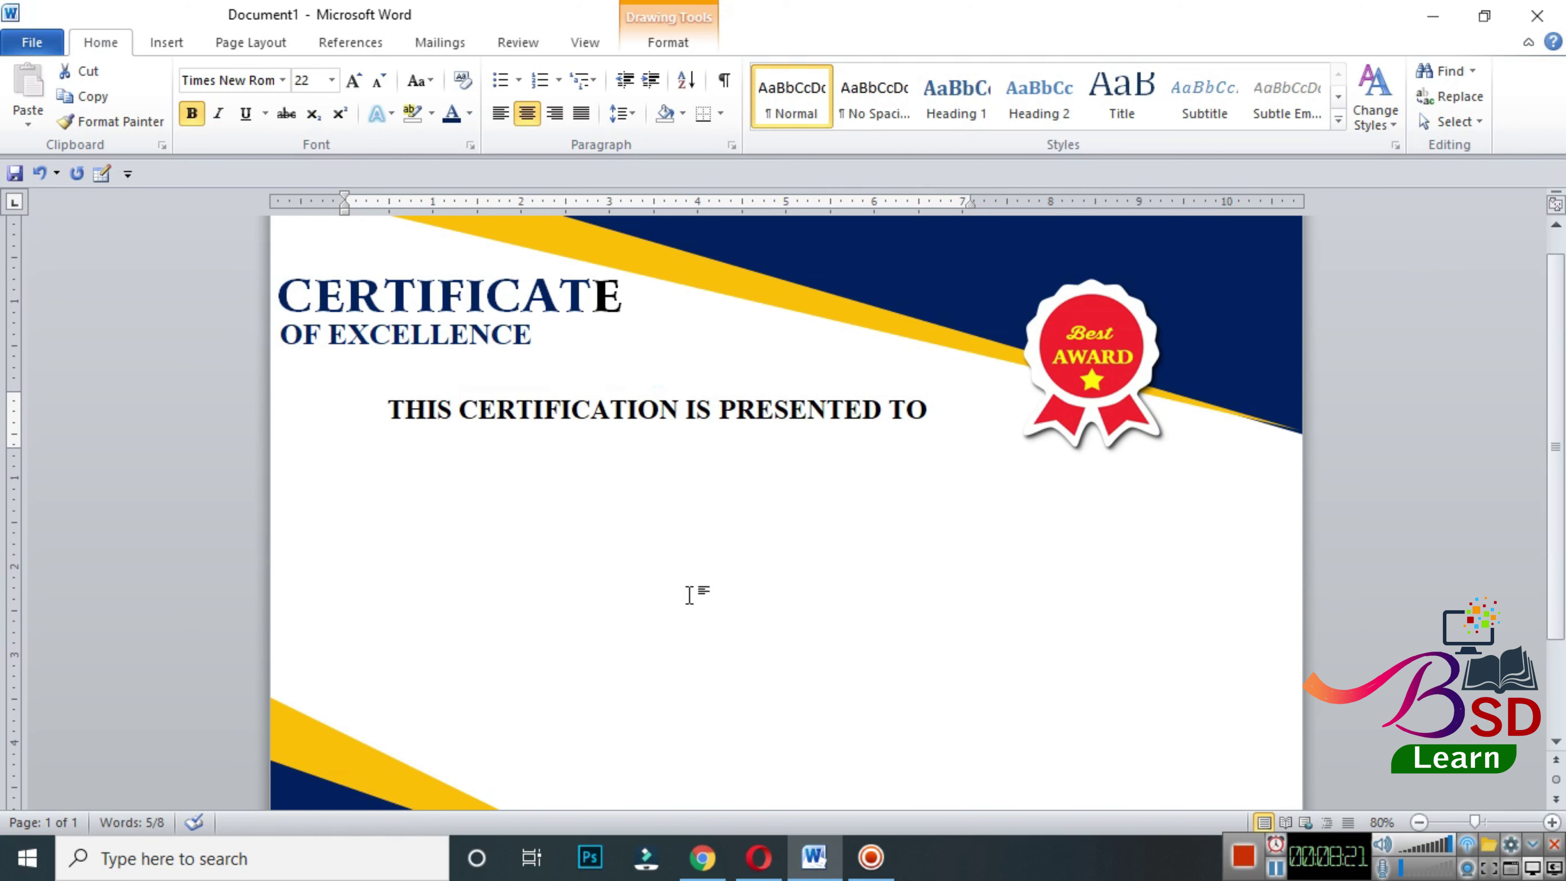
{"action": "left_click", "coordinate": [574, 430]}
- Duplicate the caption box below, enlarge it, and replace its text with Frist Name and Last Name
{"action": "left_click", "coordinate": [571, 381]}
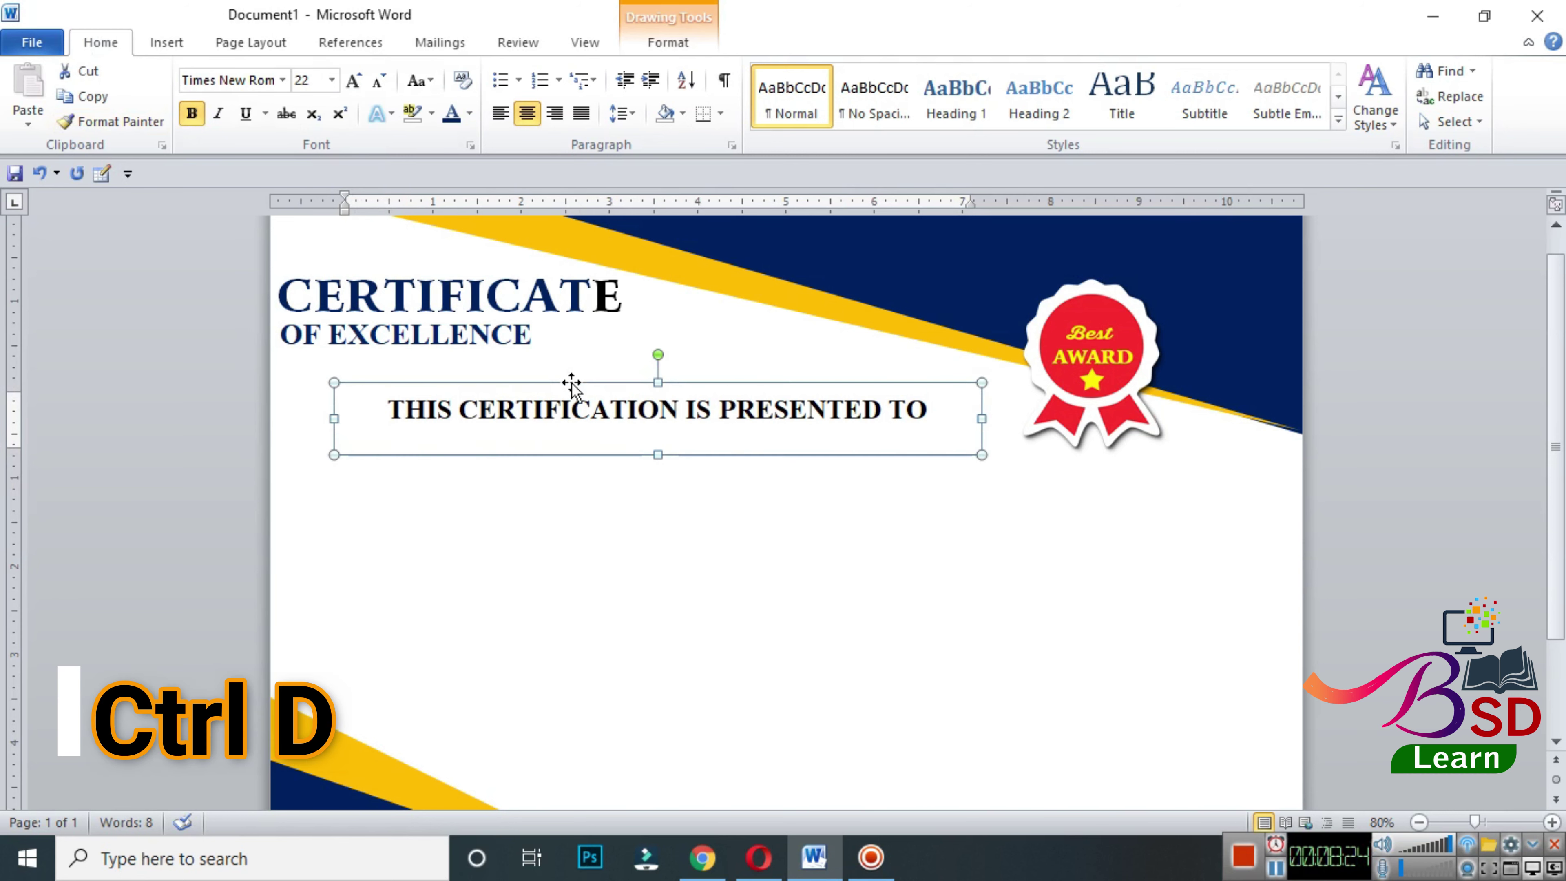
{"action": "key", "text": "ctrl+d"}
{"action": "left_click_drag", "start_coordinate": [586, 478], "coordinate": [570, 515]}
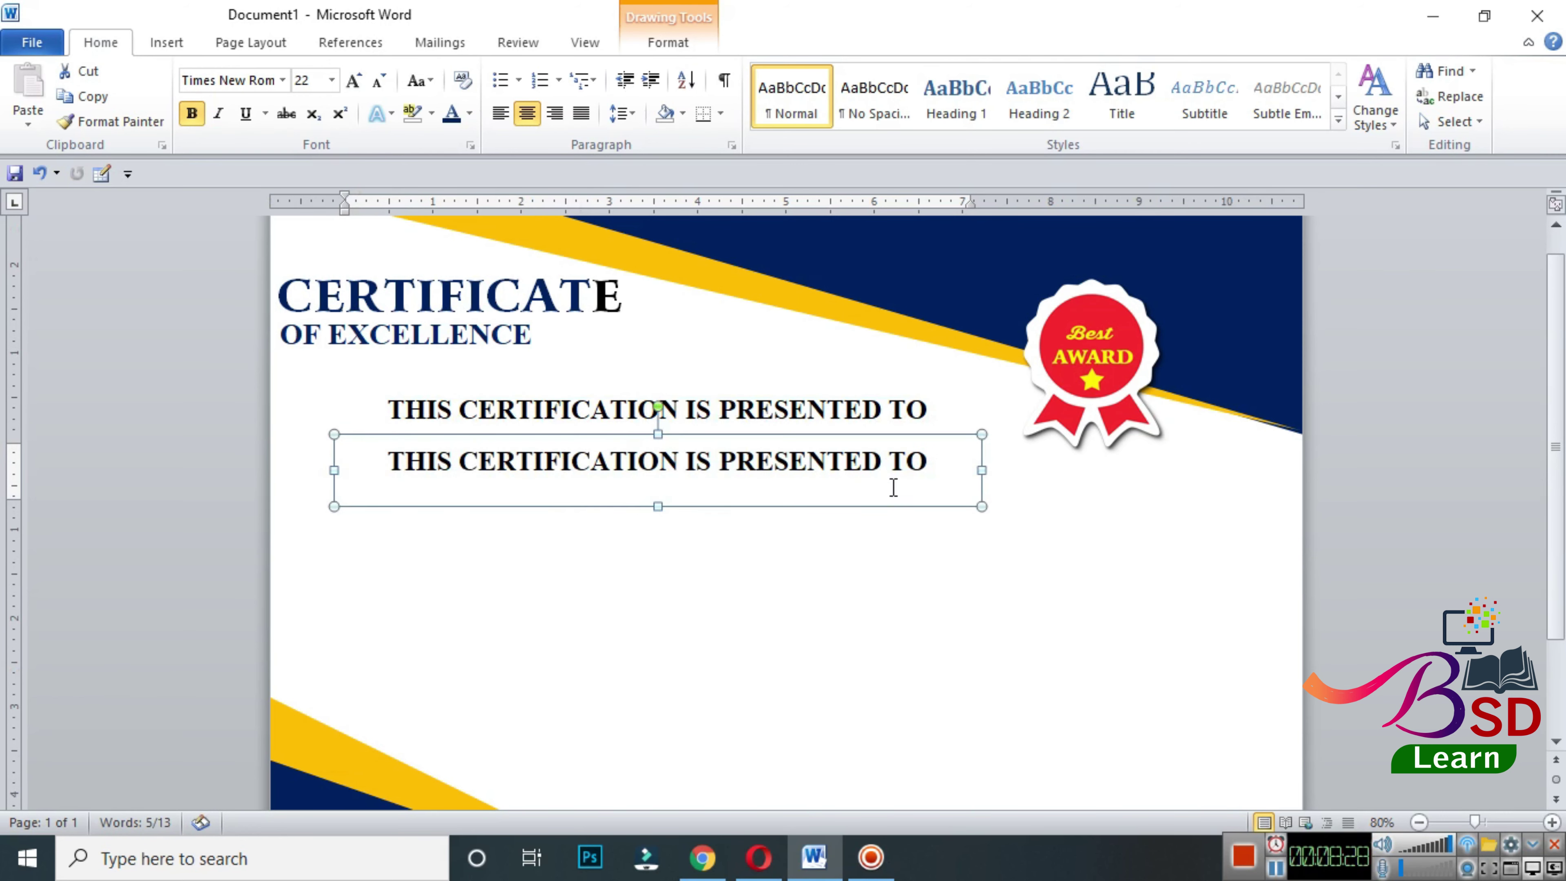
{"action": "left_click_drag", "start_coordinate": [980, 472], "coordinate": [1073, 471]}
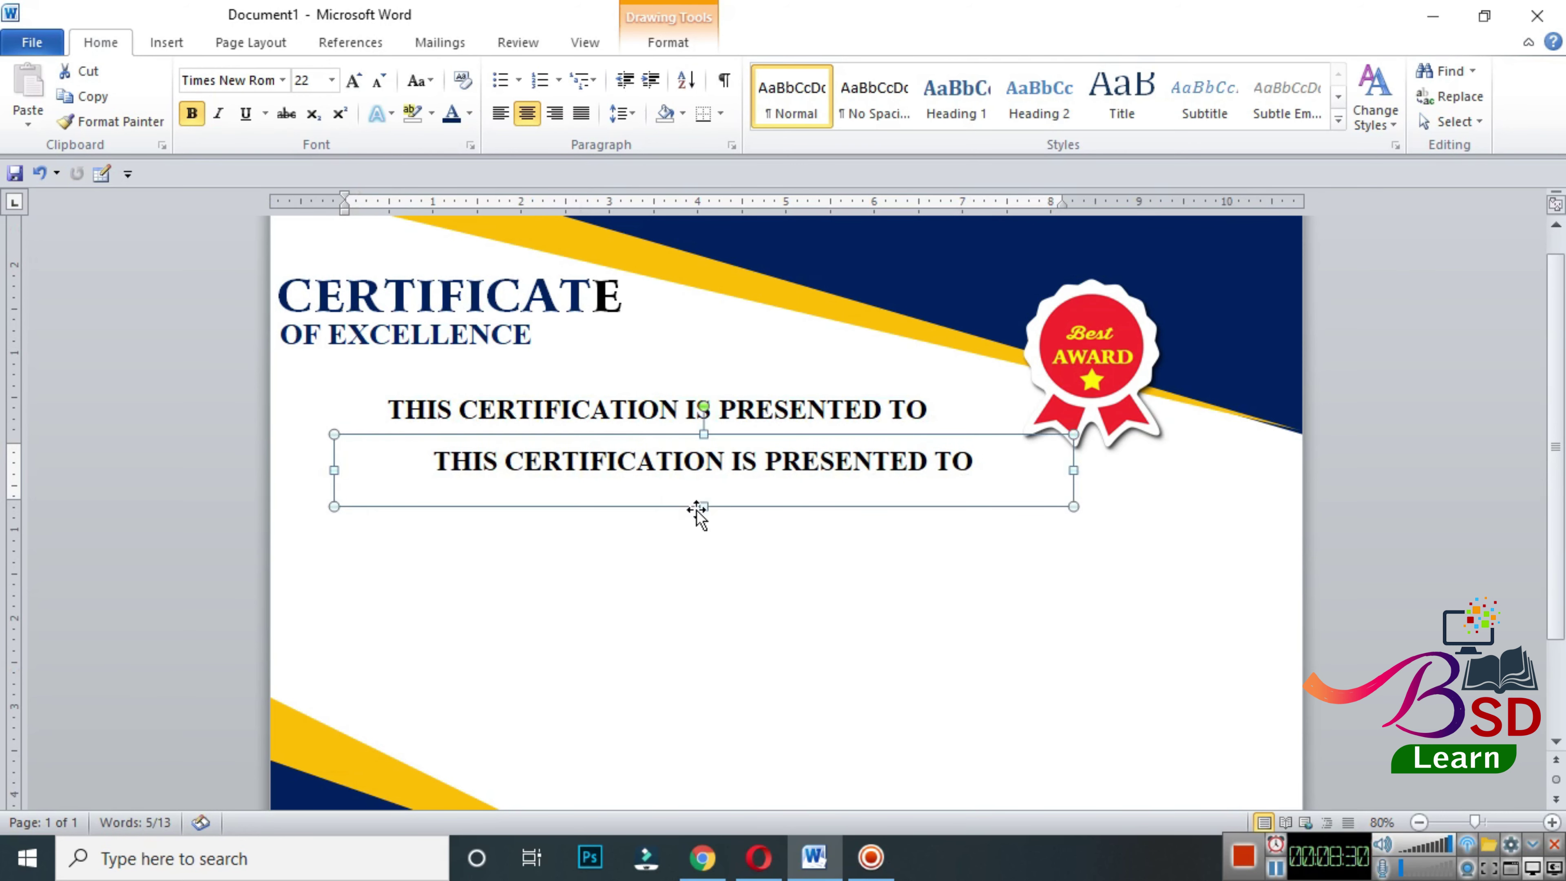
{"action": "left_click_drag", "start_coordinate": [706, 507], "coordinate": [705, 524]}
{"action": "triple_click", "coordinate": [717, 469]}
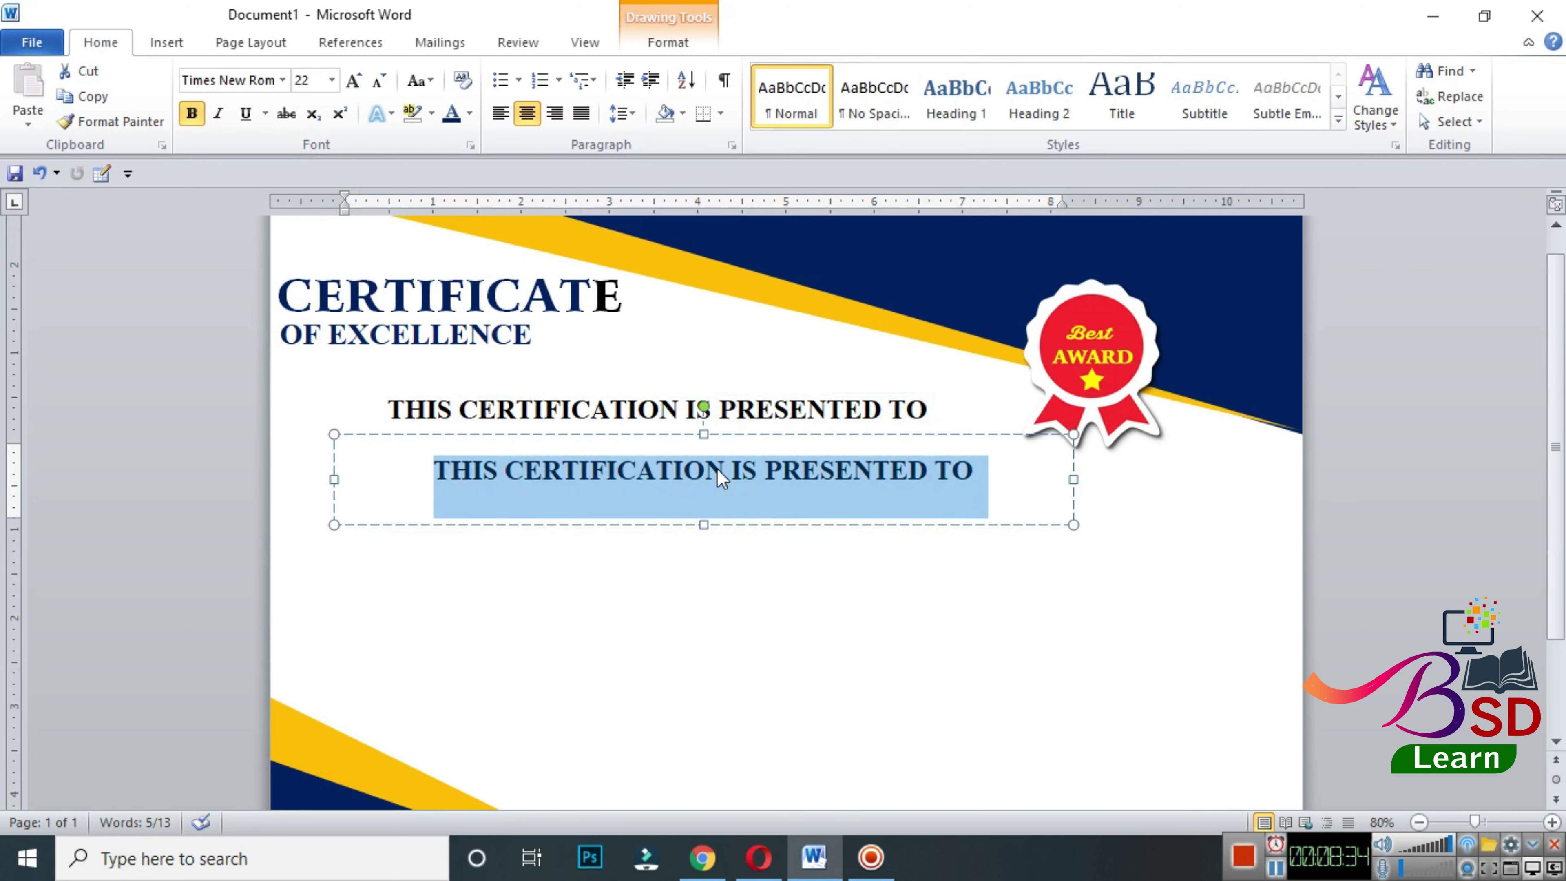
{"action": "type", "text": "Frist Name and Last Name"}
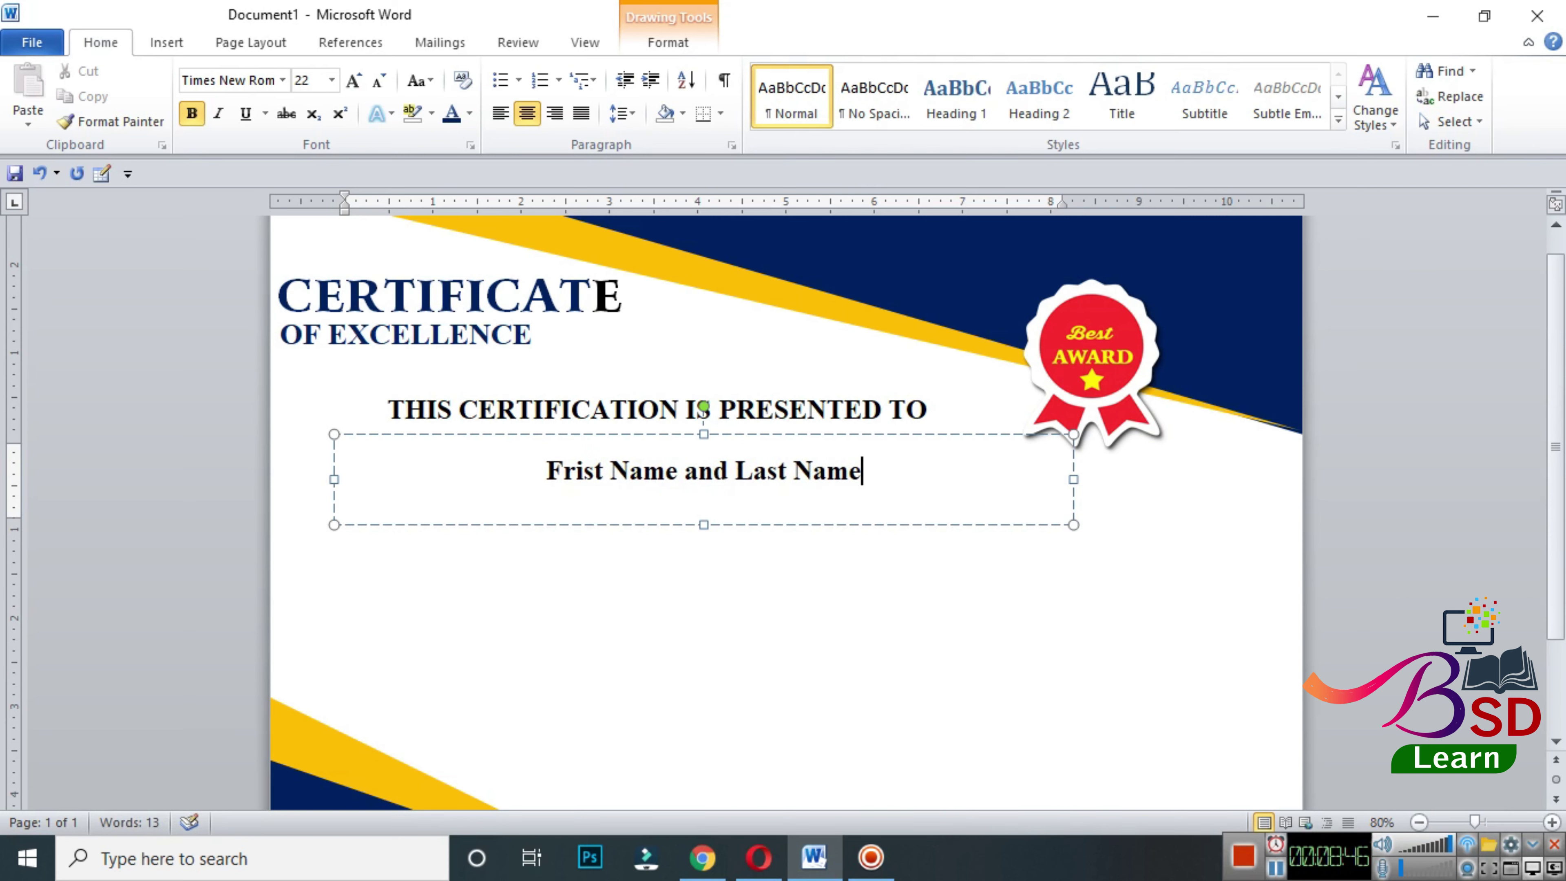
{"action": "double_click", "coordinate": [693, 473]}
- Replace 'and' with & and set the name in Script MT Bold at 72 pt
{"action": "type", "text": "&"}
{"action": "left_click", "coordinate": [638, 433]}
{"action": "left_click", "coordinate": [283, 80]}
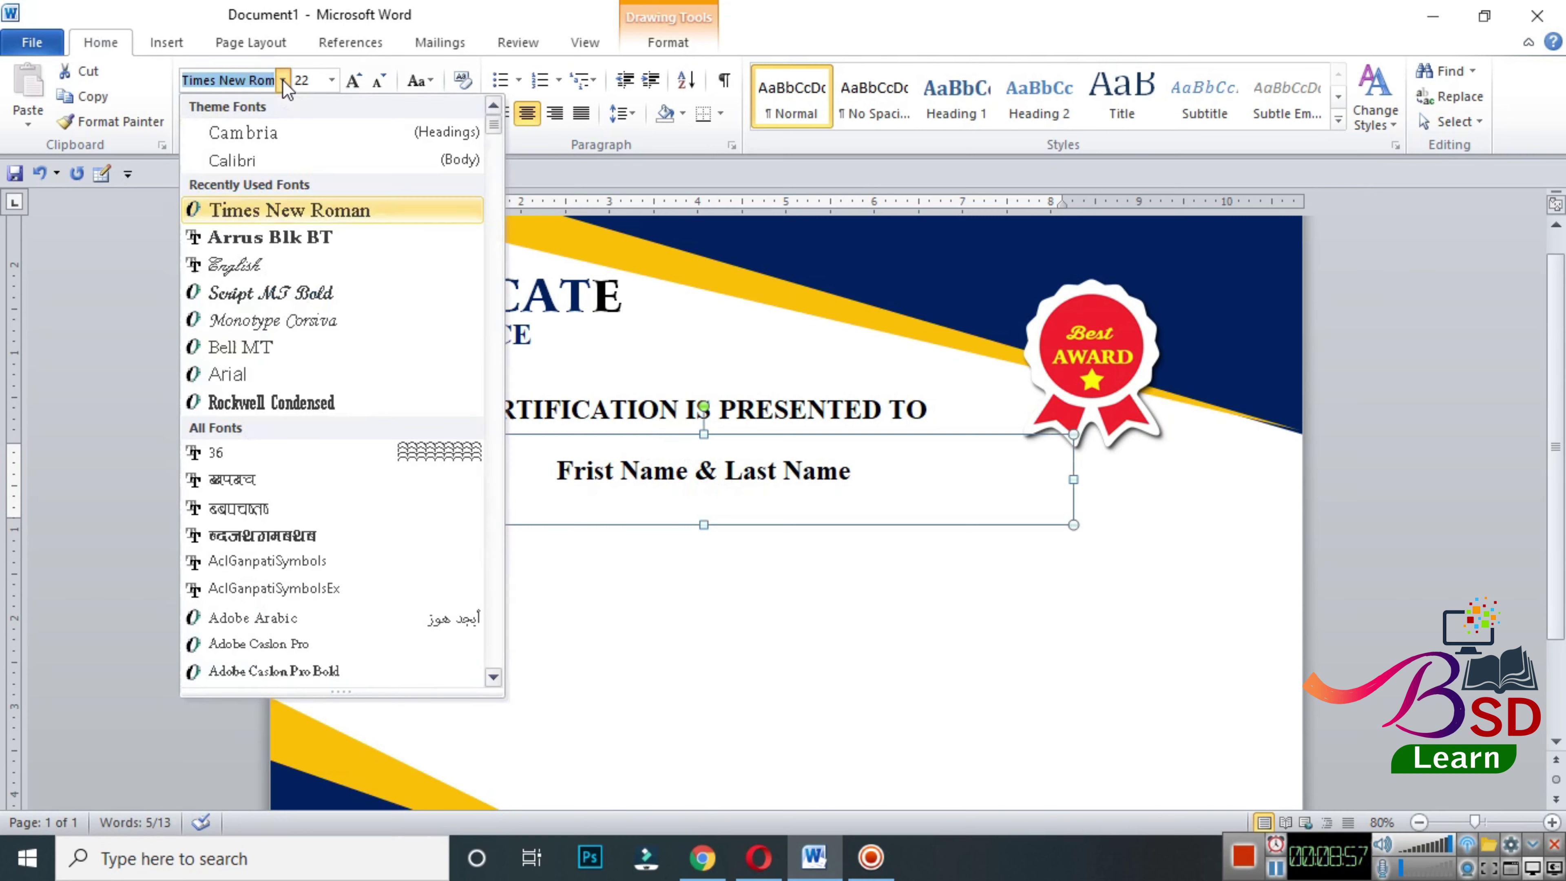
{"action": "left_click", "coordinate": [247, 286]}
{"action": "left_click", "coordinate": [361, 84]}
{"action": "left_click", "coordinate": [353, 81]}
{"action": "left_click", "coordinate": [353, 81]}
{"action": "left_click", "coordinate": [353, 81]}
{"action": "left_click", "coordinate": [353, 81]}
{"action": "left_click", "coordinate": [353, 81]}
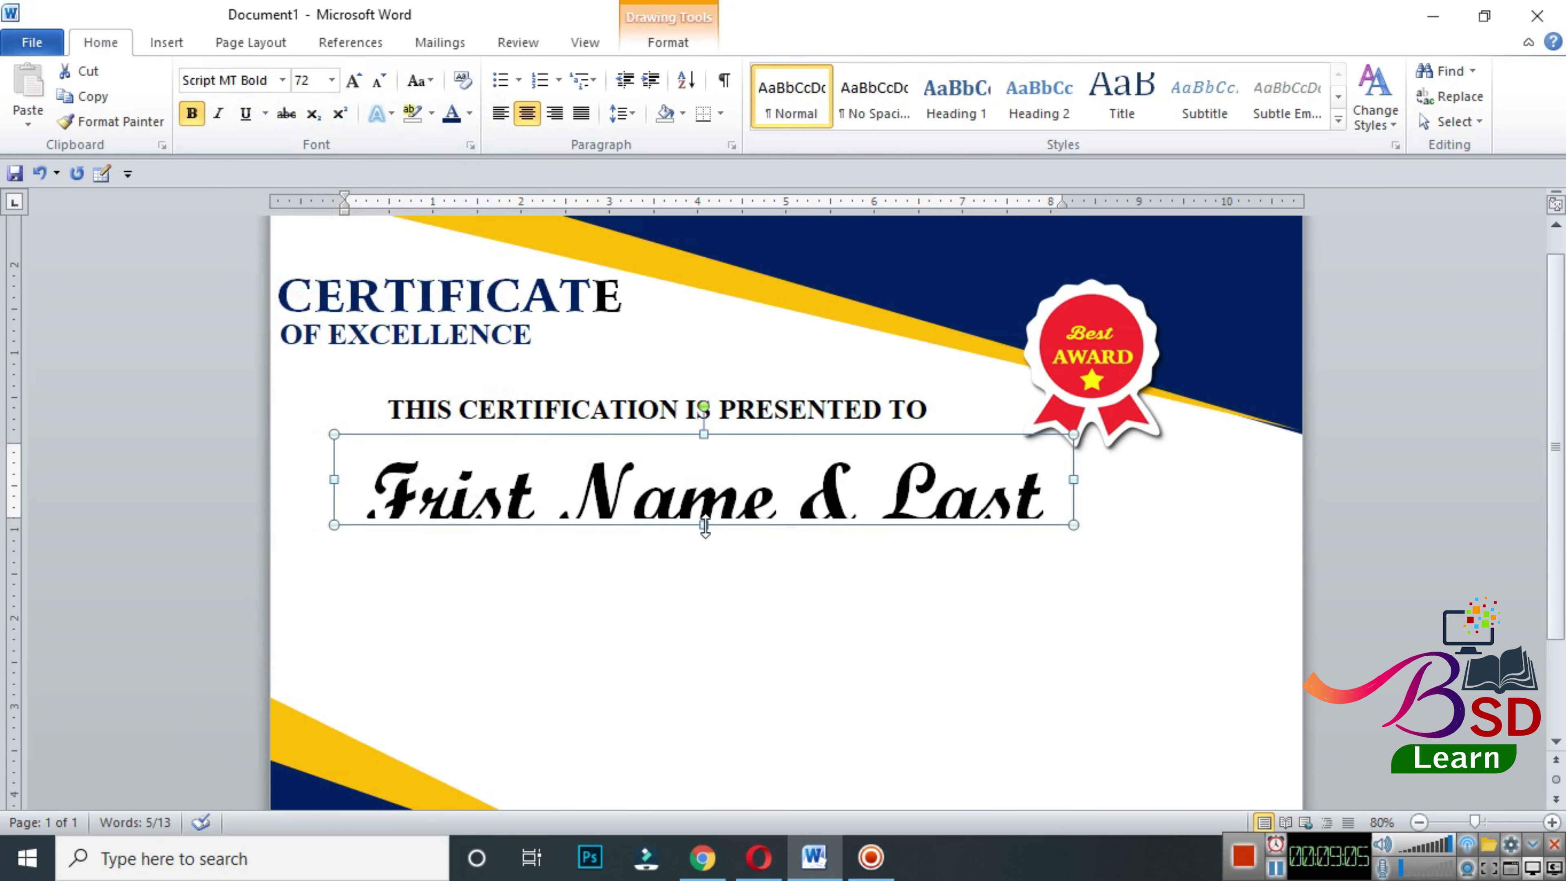
- Reduce the name to 48 pt and fit its box height, shifting it left
{"action": "left_click_drag", "start_coordinate": [704, 432], "coordinate": [705, 422]}
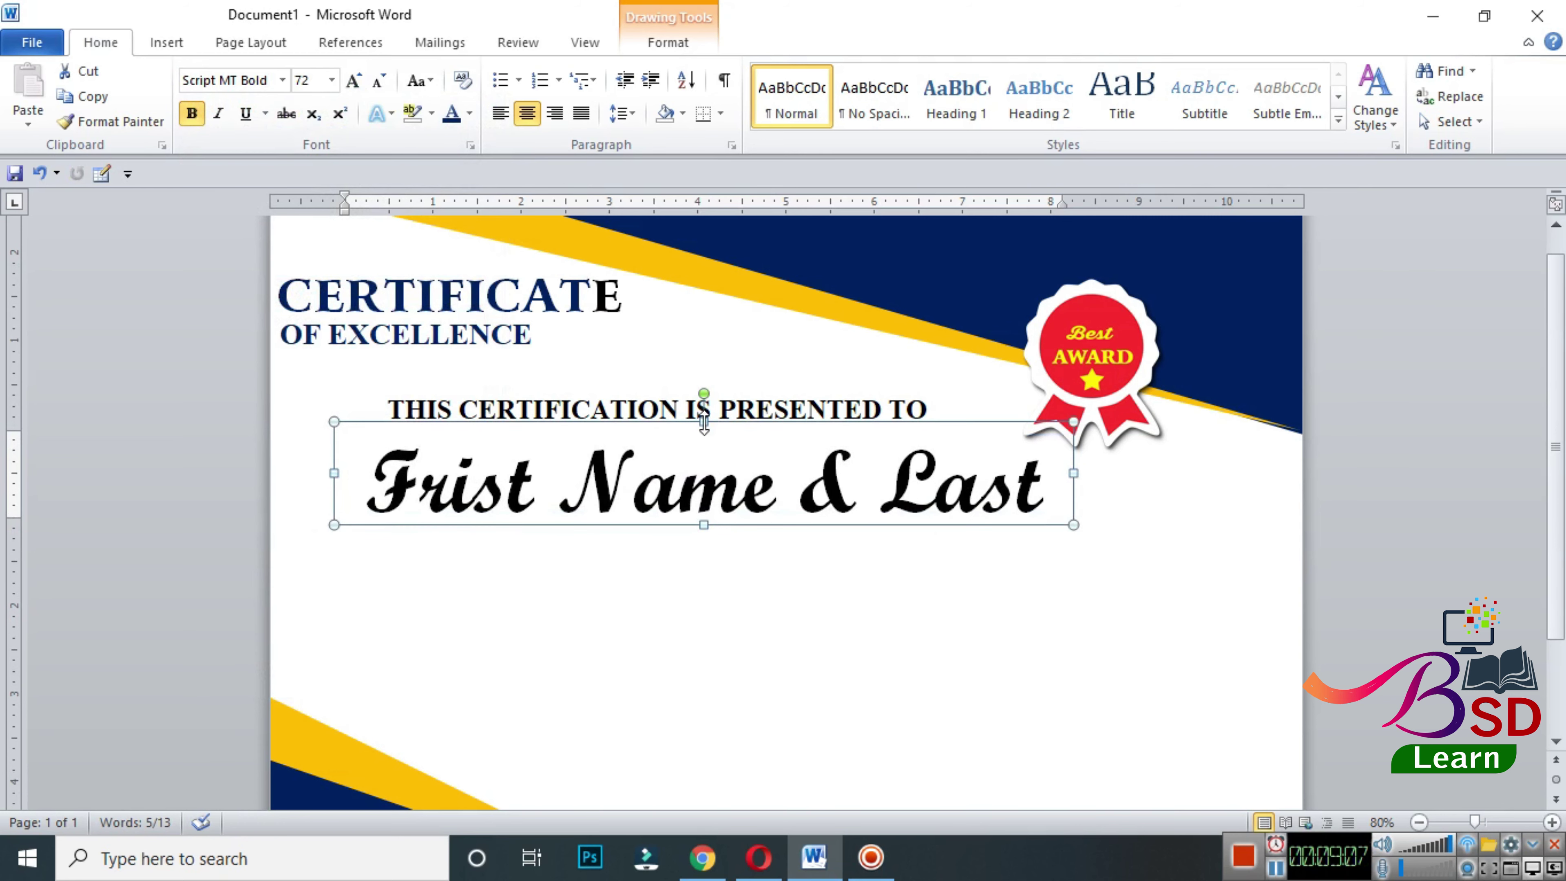
{"action": "left_click_drag", "start_coordinate": [704, 524], "coordinate": [703, 537]}
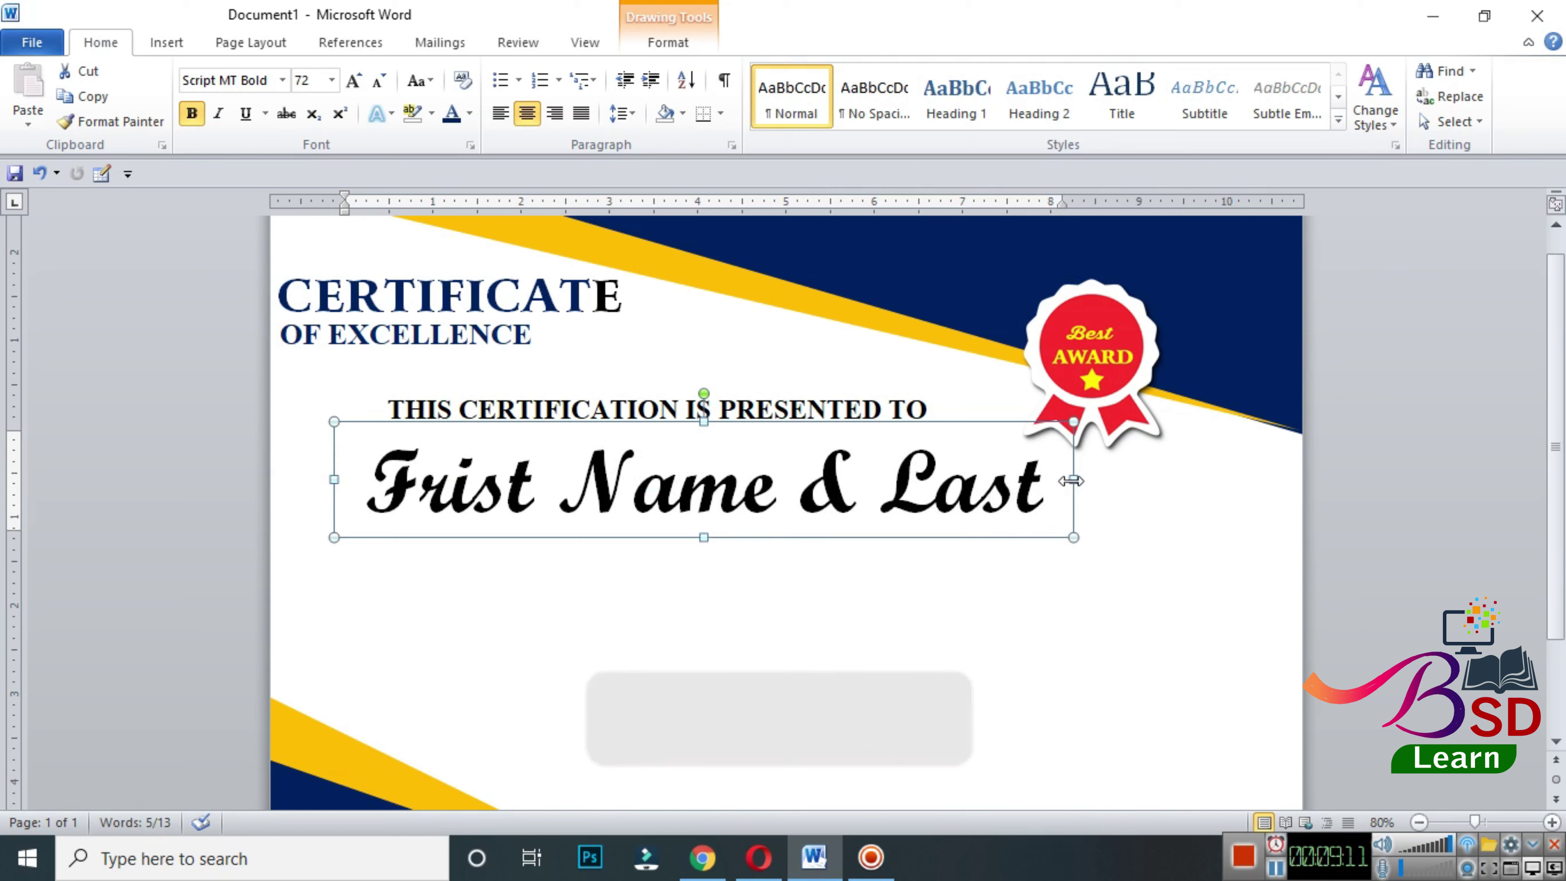
{"action": "left_click", "coordinate": [378, 80]}
{"action": "left_click_drag", "start_coordinate": [704, 537], "coordinate": [703, 525]}
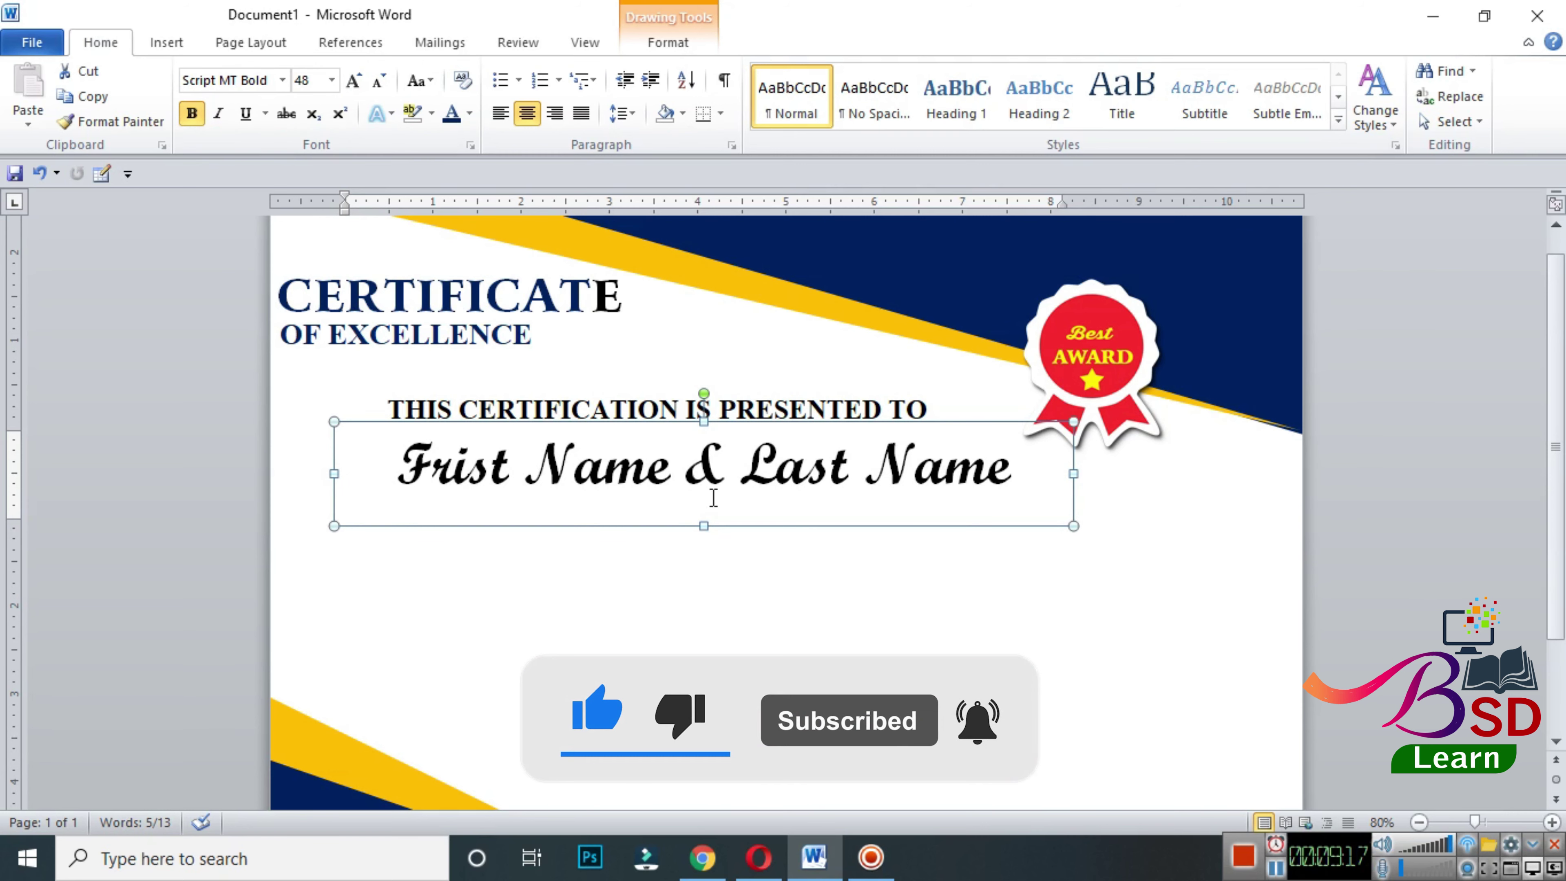
{"action": "key", "text": "Left"}
{"action": "key", "text": "Left"}
{"action": "key", "text": "Left"}
{"action": "key", "text": "Left"}
{"action": "key", "text": "Left"}
{"action": "key", "text": "Left"}
{"action": "key", "text": "Left"}
{"action": "key", "text": "Left"}
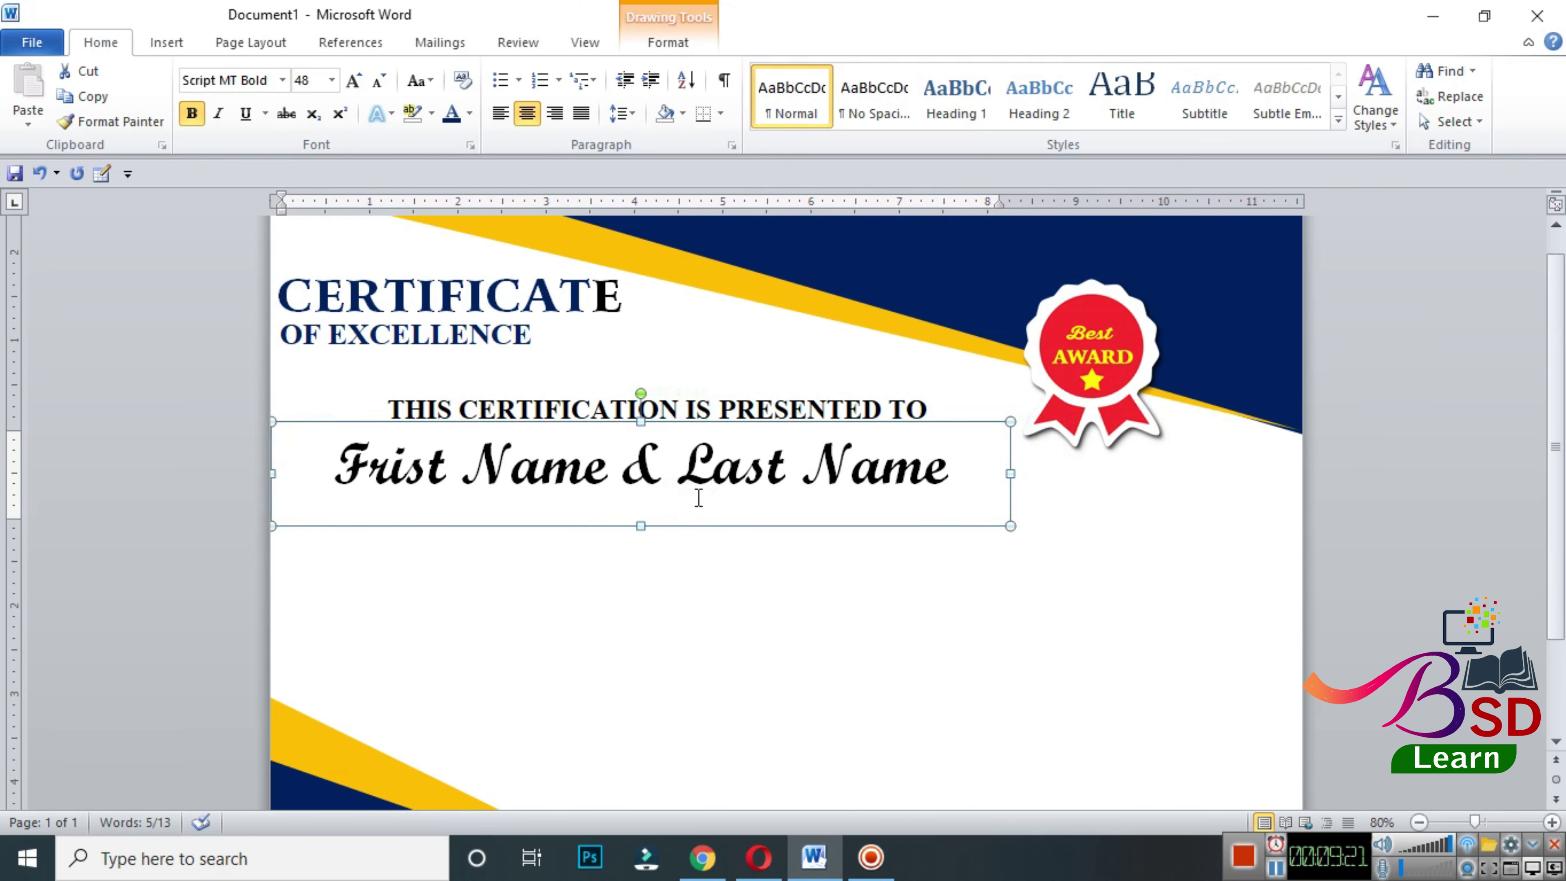
- Colour the name text dark blue and nudge its box up
{"action": "left_click", "coordinate": [667, 42]}
{"action": "left_click", "coordinate": [925, 73]}
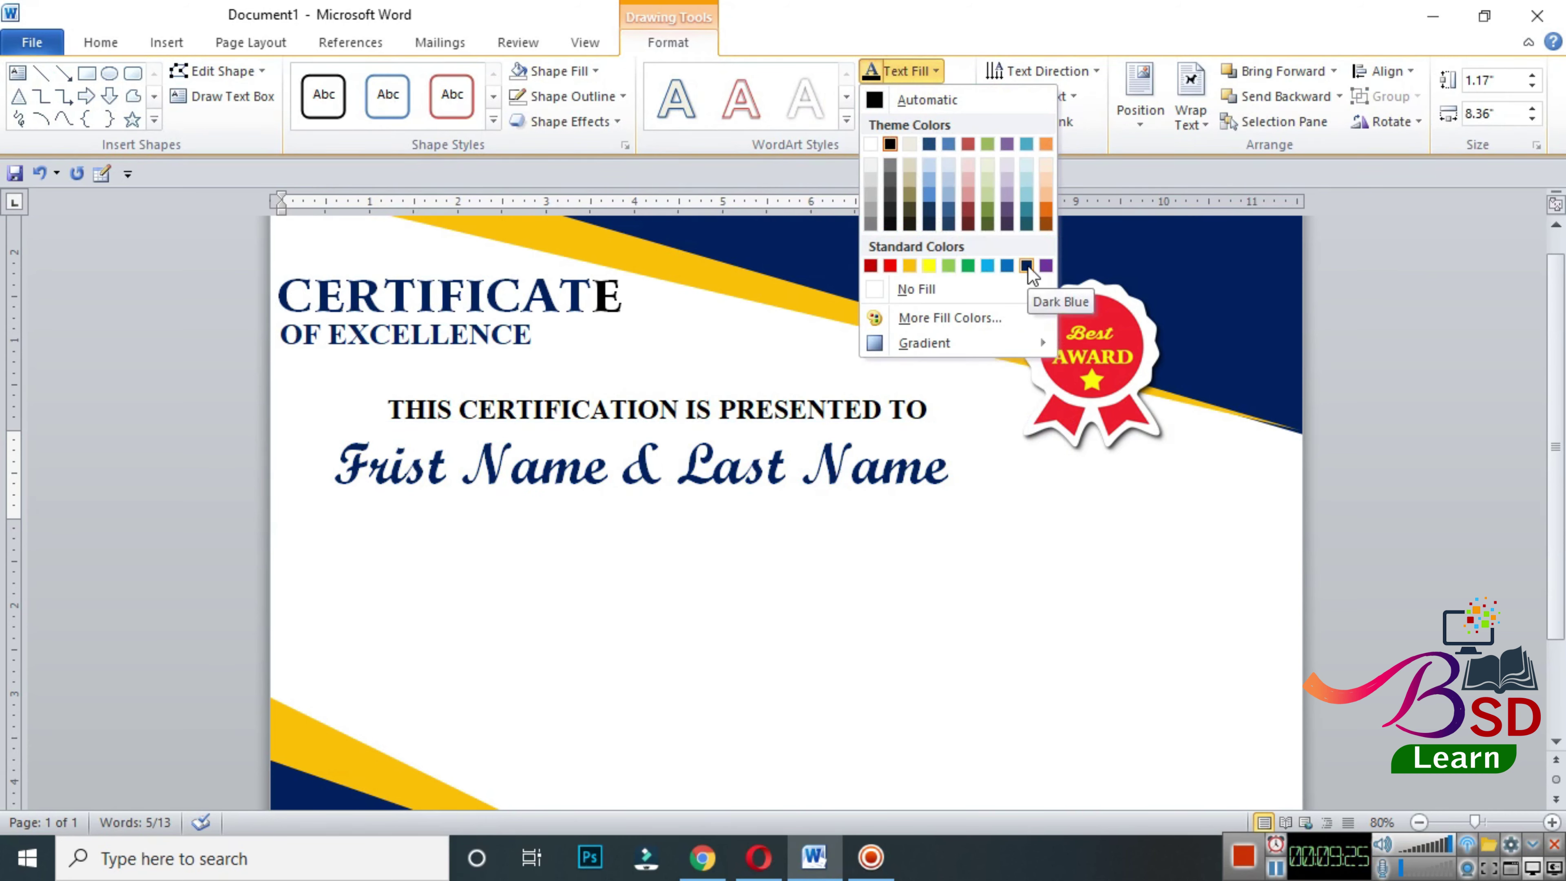
{"action": "left_click", "coordinate": [1026, 266]}
{"action": "key", "text": "Up"}
{"action": "key", "text": "Up"}
{"action": "key", "text": "Up"}
{"action": "key", "text": "Up"}
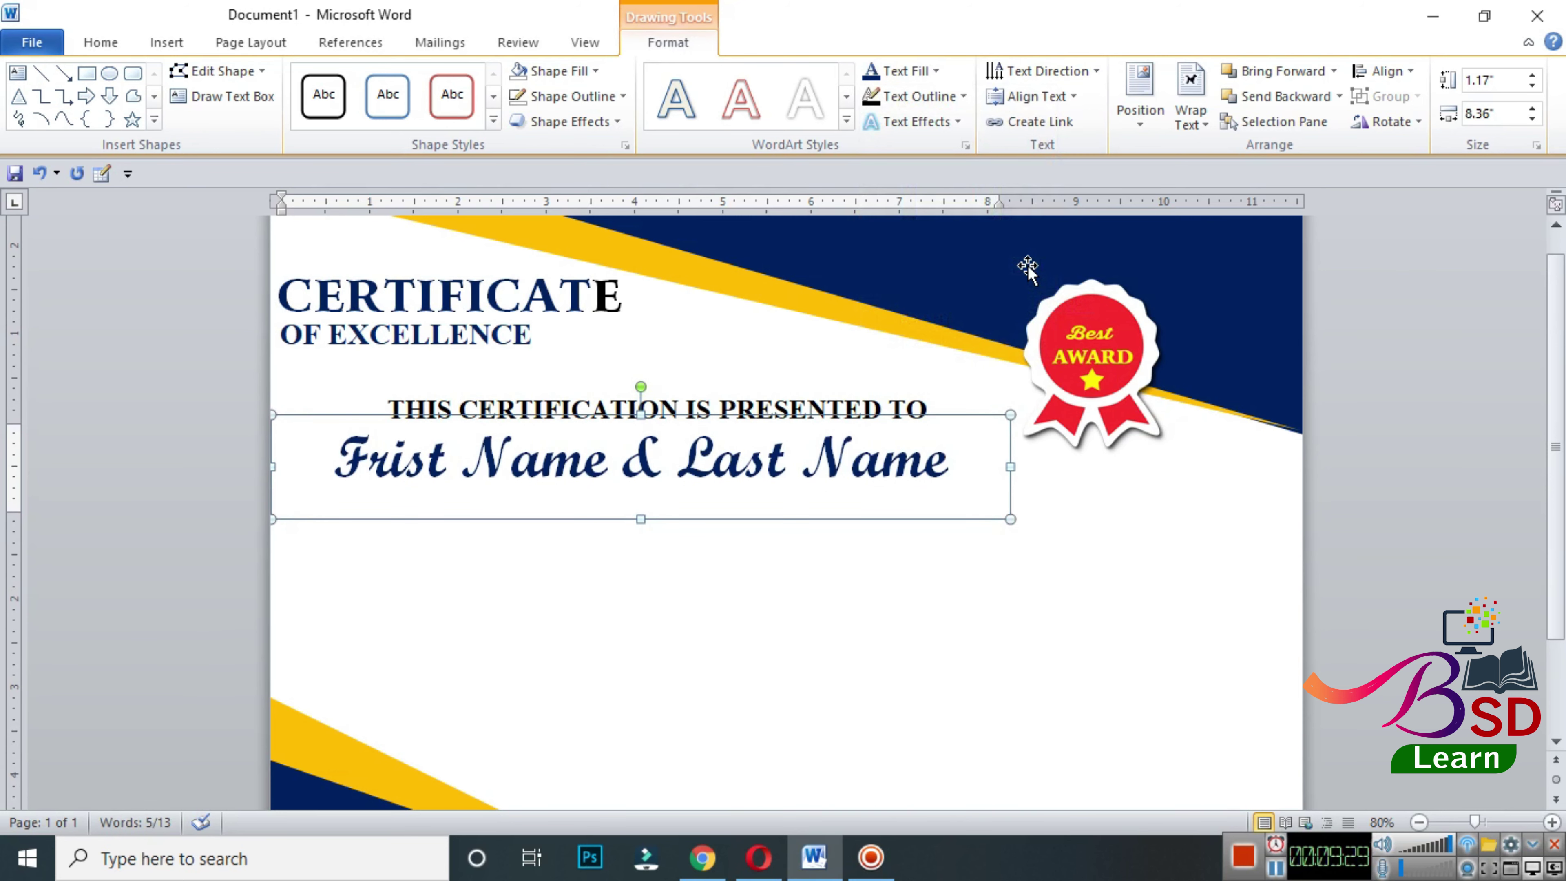
- Duplicate the THIS CERTIFICATION IS PRESENTED TO box with Ctrl+D and drag the copy beneath the name
{"action": "left_click", "coordinate": [1050, 500]}
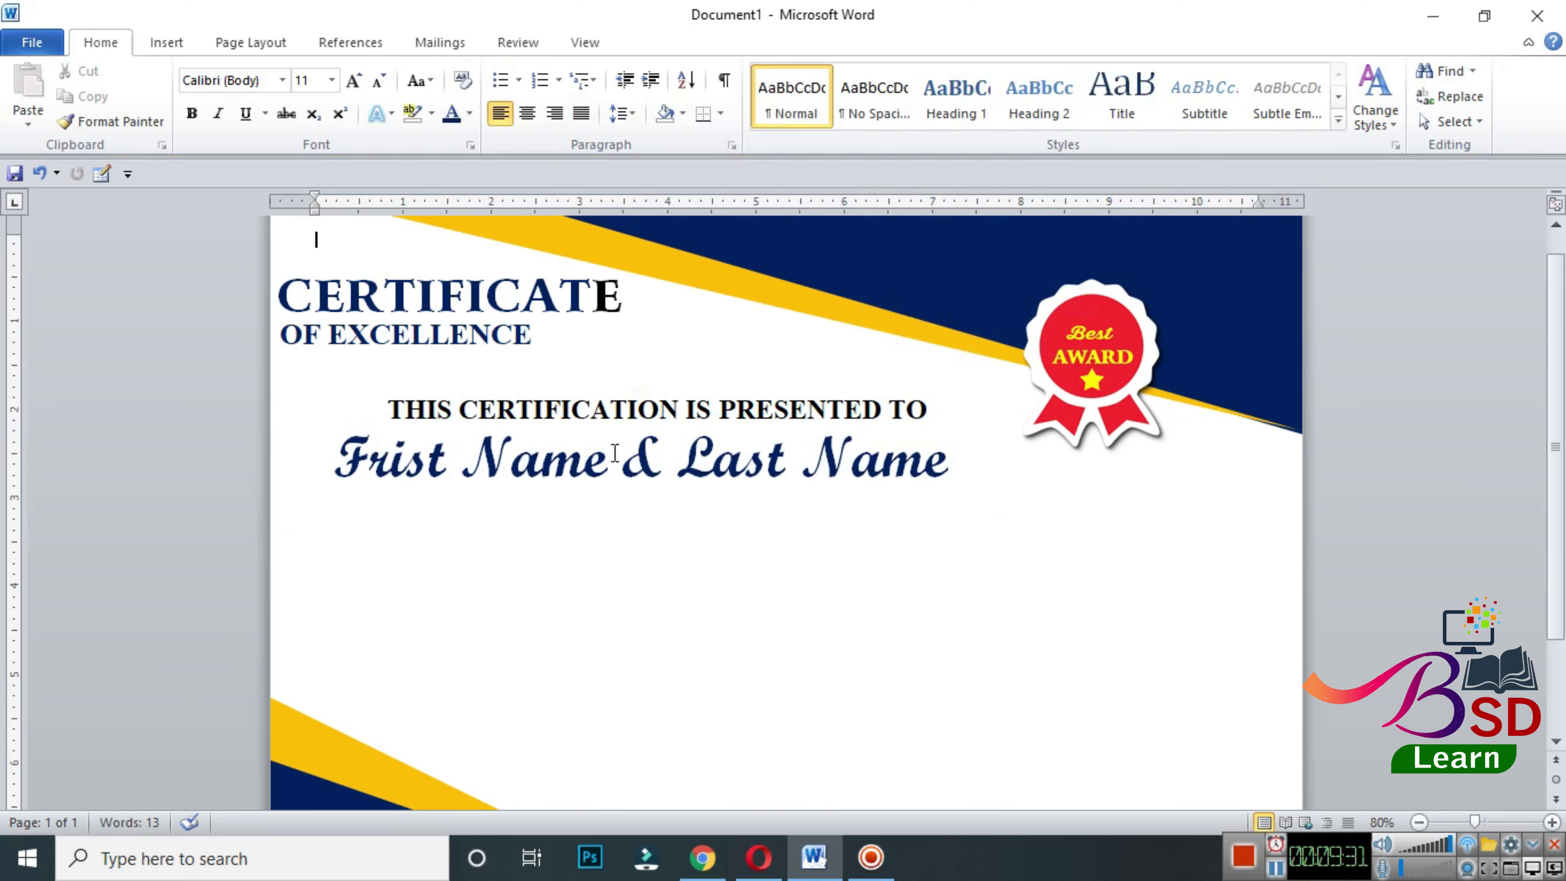
{"action": "scroll", "coordinate": [781, 563], "scroll_direction": "down", "scroll_amount": 1}
{"action": "scroll", "coordinate": [705, 614], "scroll_direction": "up", "scroll_amount": 3}
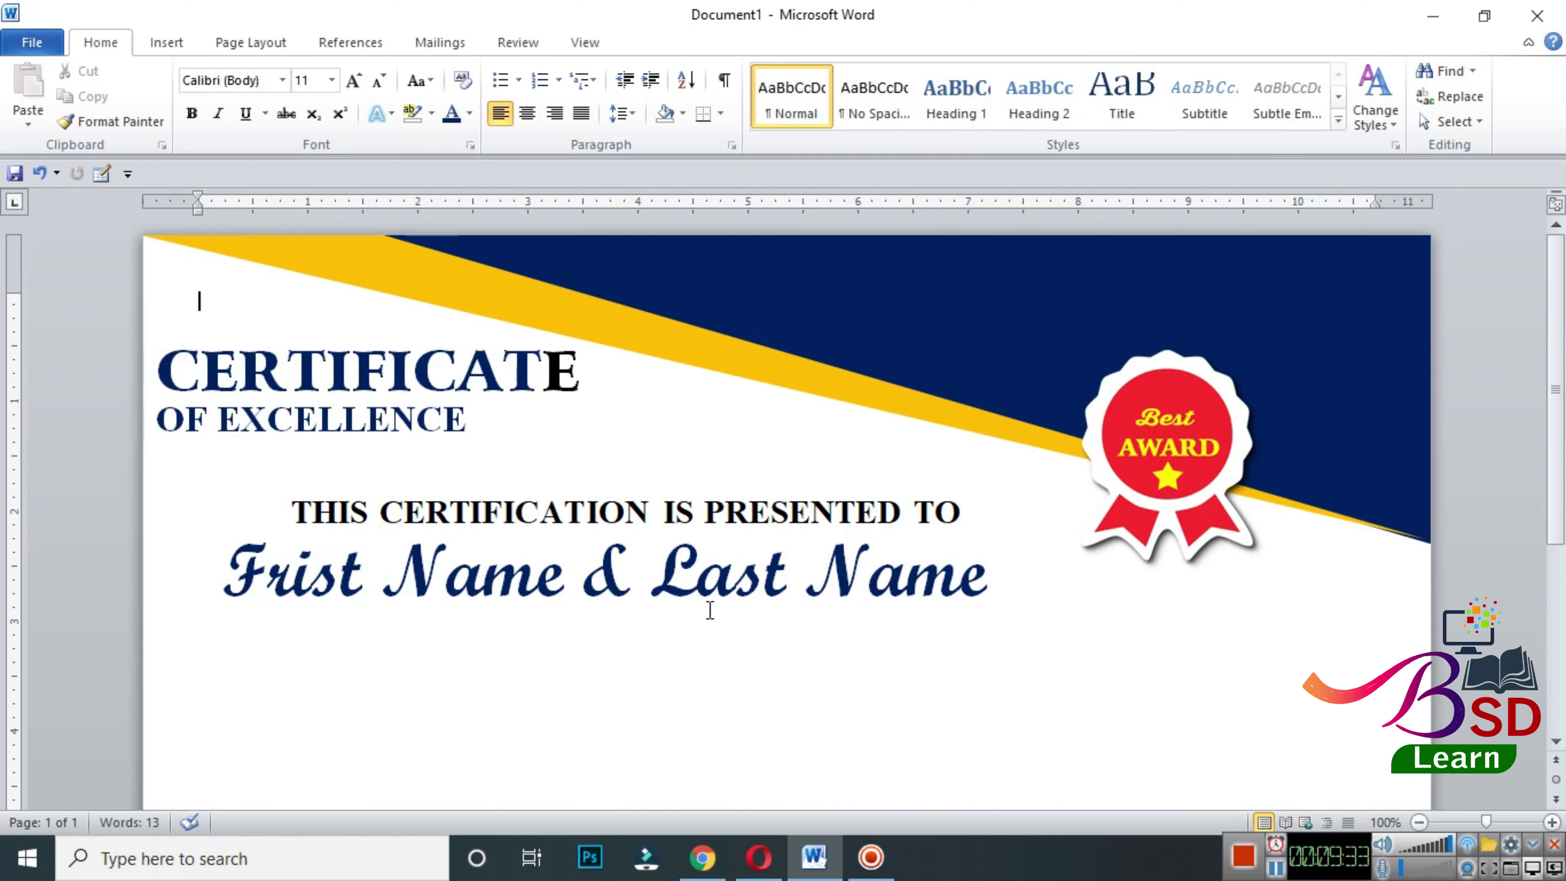
{"action": "scroll", "coordinate": [705, 611], "scroll_direction": "down", "scroll_amount": 2}
{"action": "scroll", "coordinate": [707, 607], "scroll_direction": "down", "scroll_amount": 2}
{"action": "scroll", "coordinate": [711, 602], "scroll_direction": "down", "scroll_amount": 2}
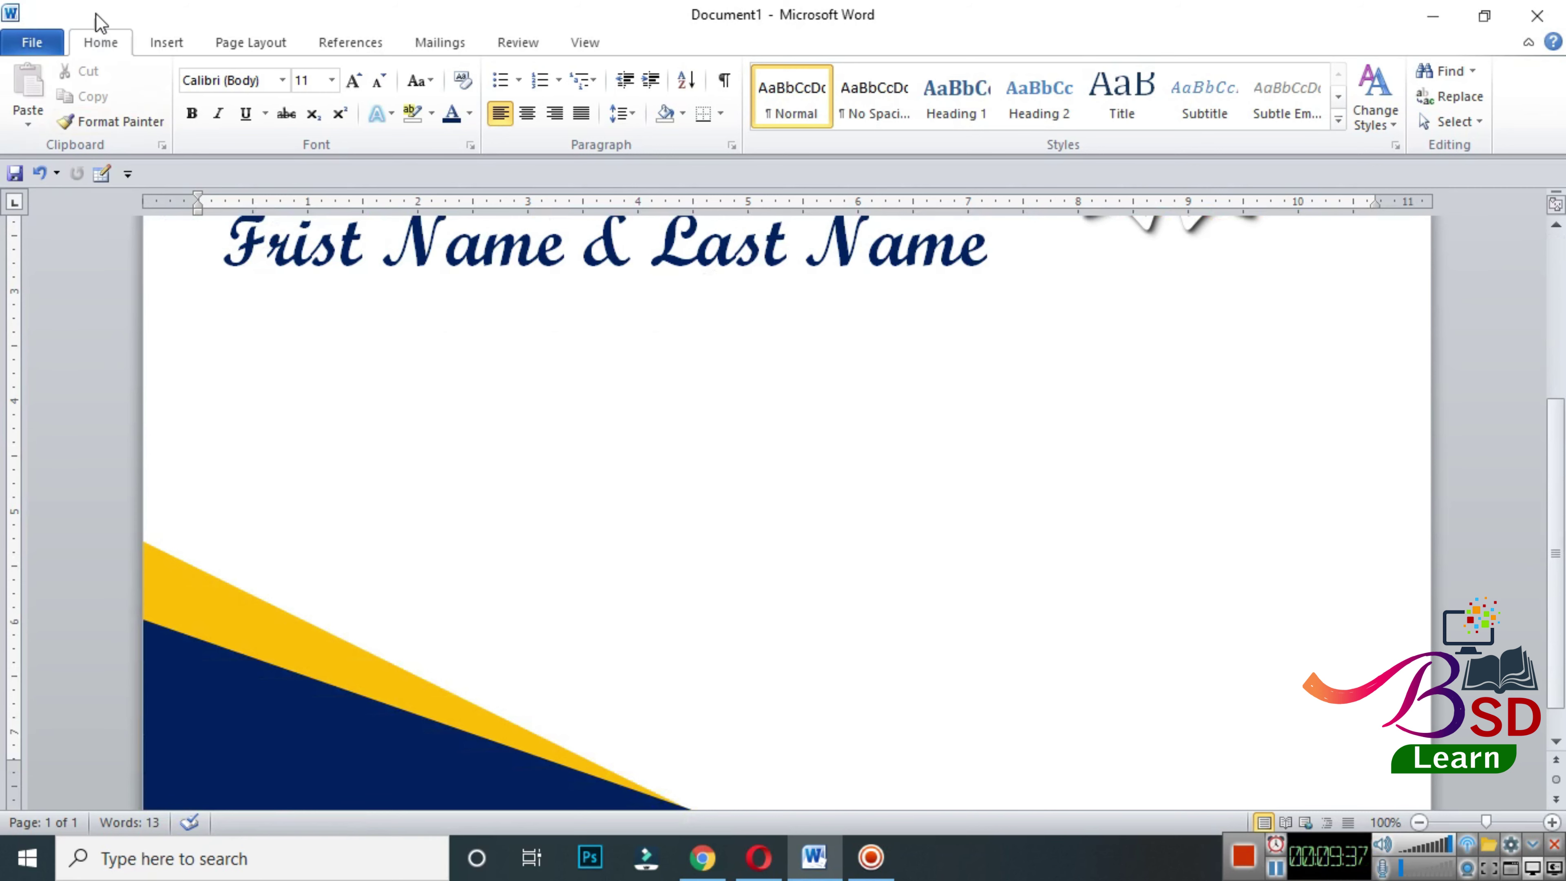
{"action": "scroll", "coordinate": [360, 288], "scroll_direction": "up", "scroll_amount": 3}
{"action": "left_click", "coordinate": [407, 289]}
{"action": "left_click", "coordinate": [392, 259]}
{"action": "key", "text": "ctrl+d"}
{"action": "mouse_move", "coordinate": [459, 368]}
{"action": "left_mouse_down"}
{"action": "mouse_move", "coordinate": [477, 518]}
{"action": "mouse_move", "coordinate": [470, 499]}
{"action": "mouse_move", "coordinate": [554, 499]}
{"action": "left_mouse_up"}
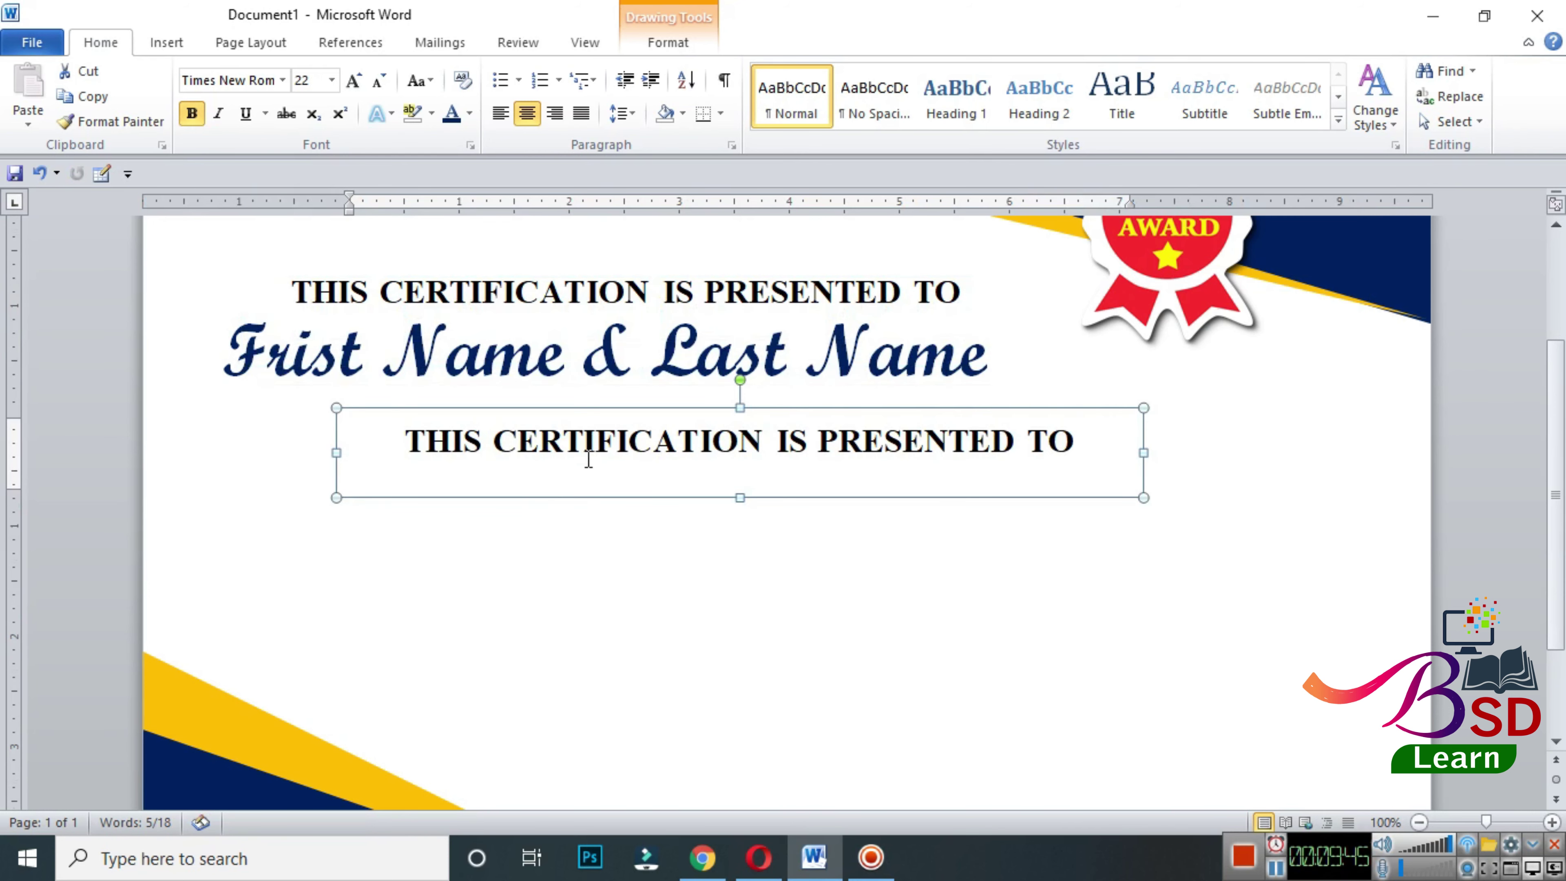
- Type 'For outstanding performance in enter subject here' into the copied box and set it to UPPERCASE
{"action": "triple_click", "coordinate": [596, 440]}
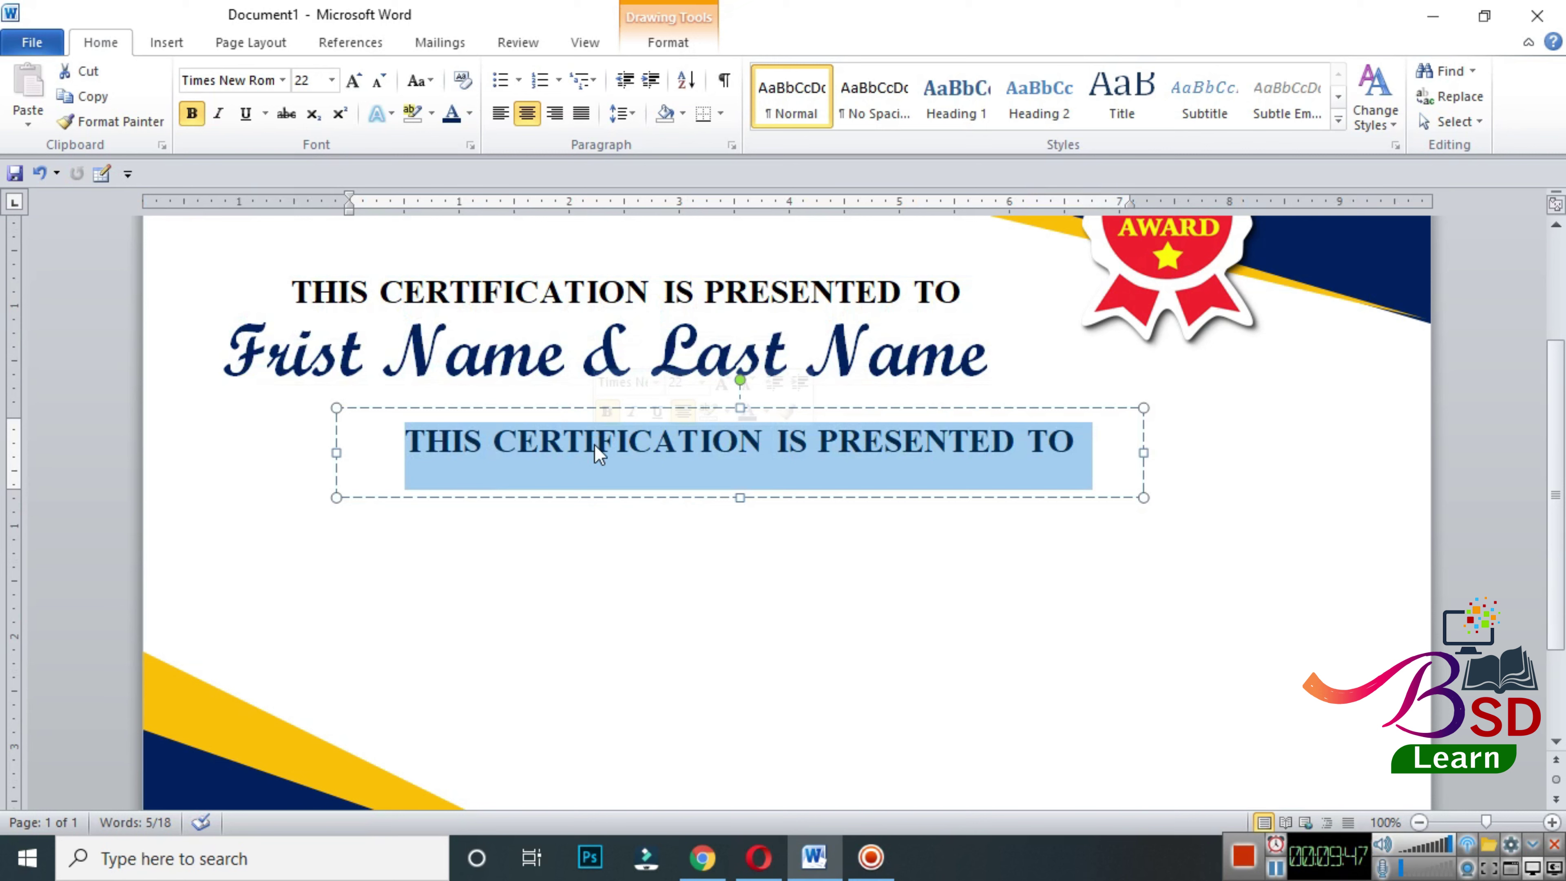
{"action": "type", "text": "For "}
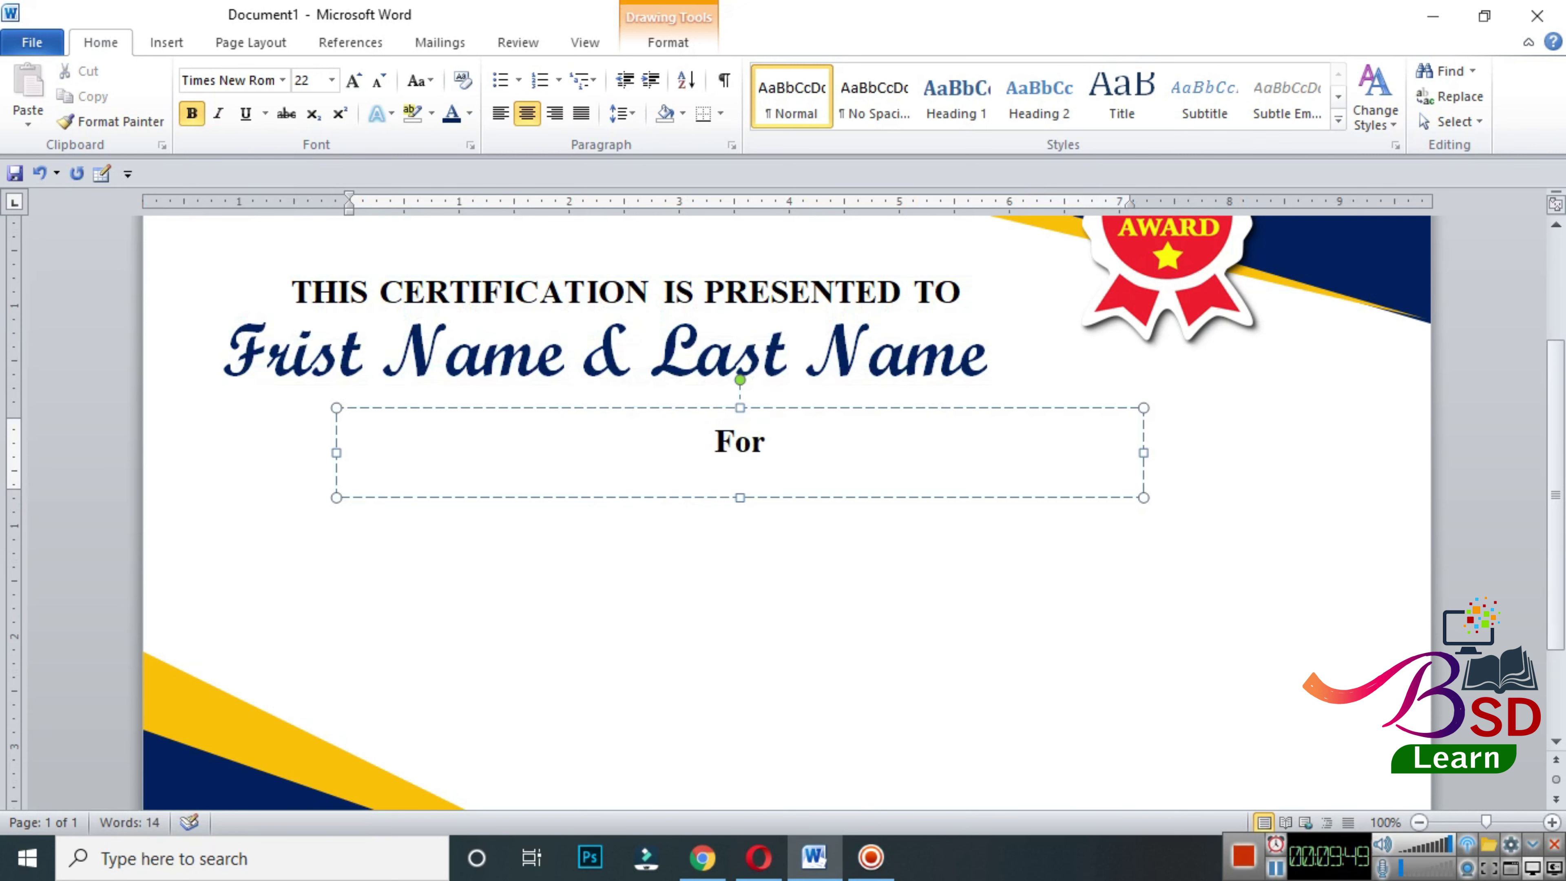
{"action": "type", "text": "outstanding performance in enter"}
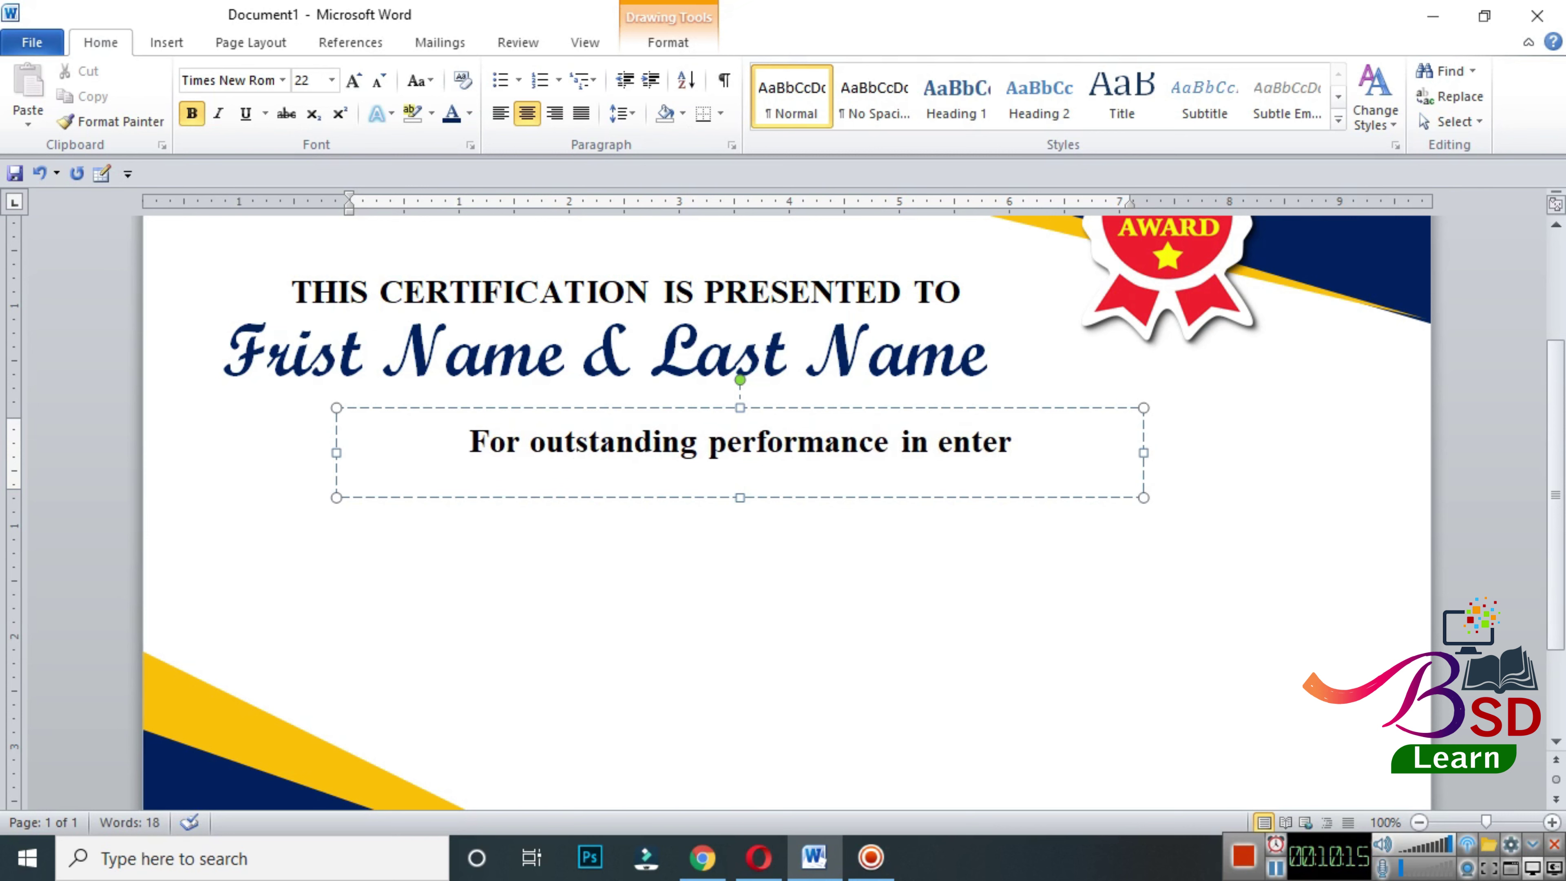
{"action": "type", "text": " subject here"}
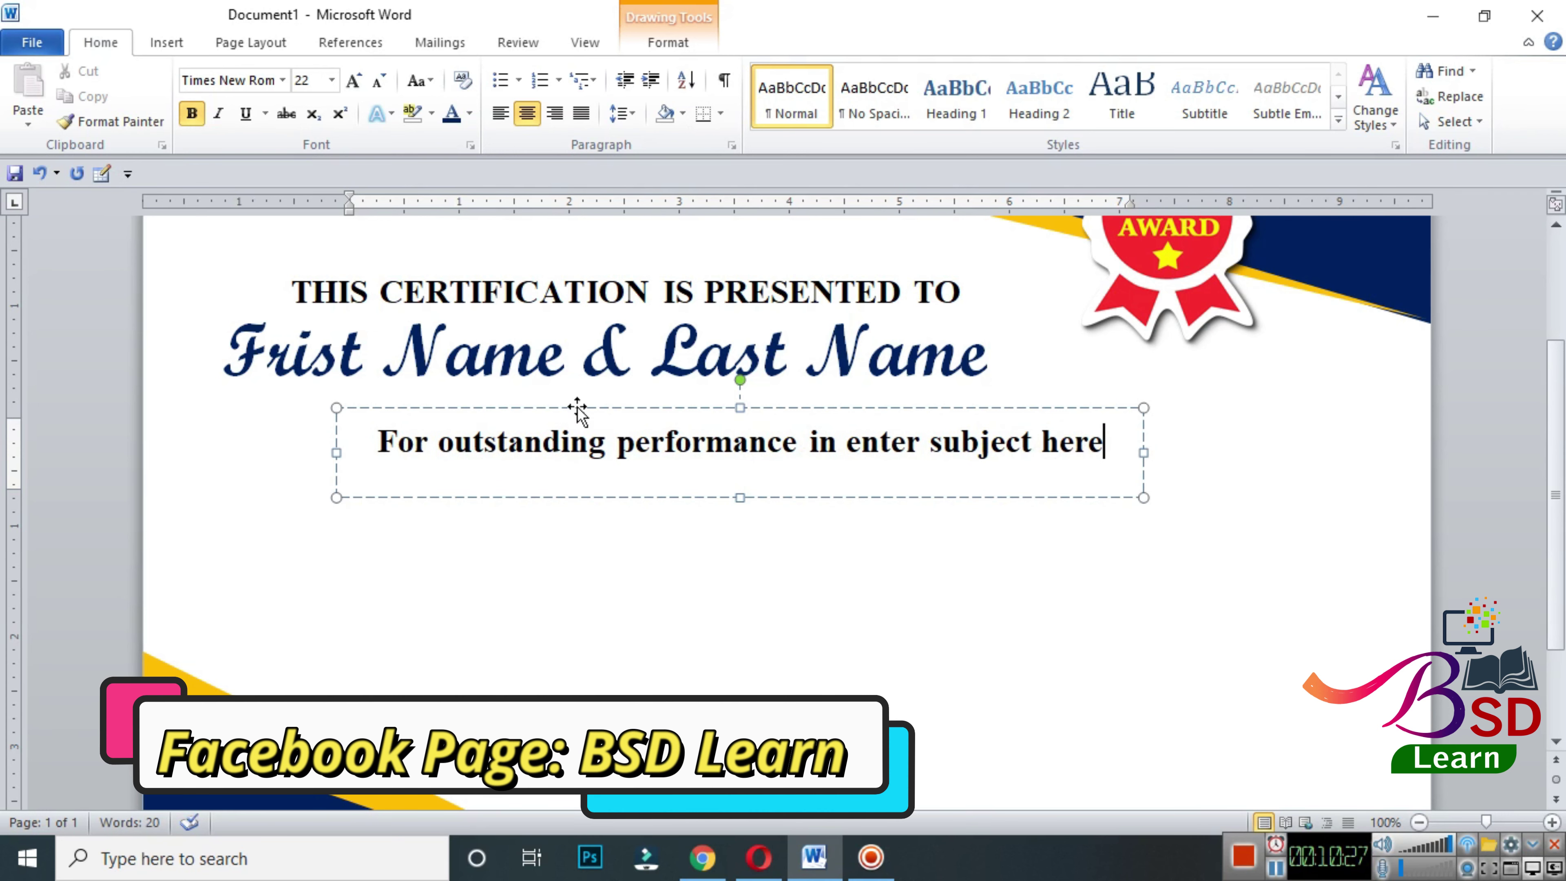
{"action": "left_click", "coordinate": [506, 409]}
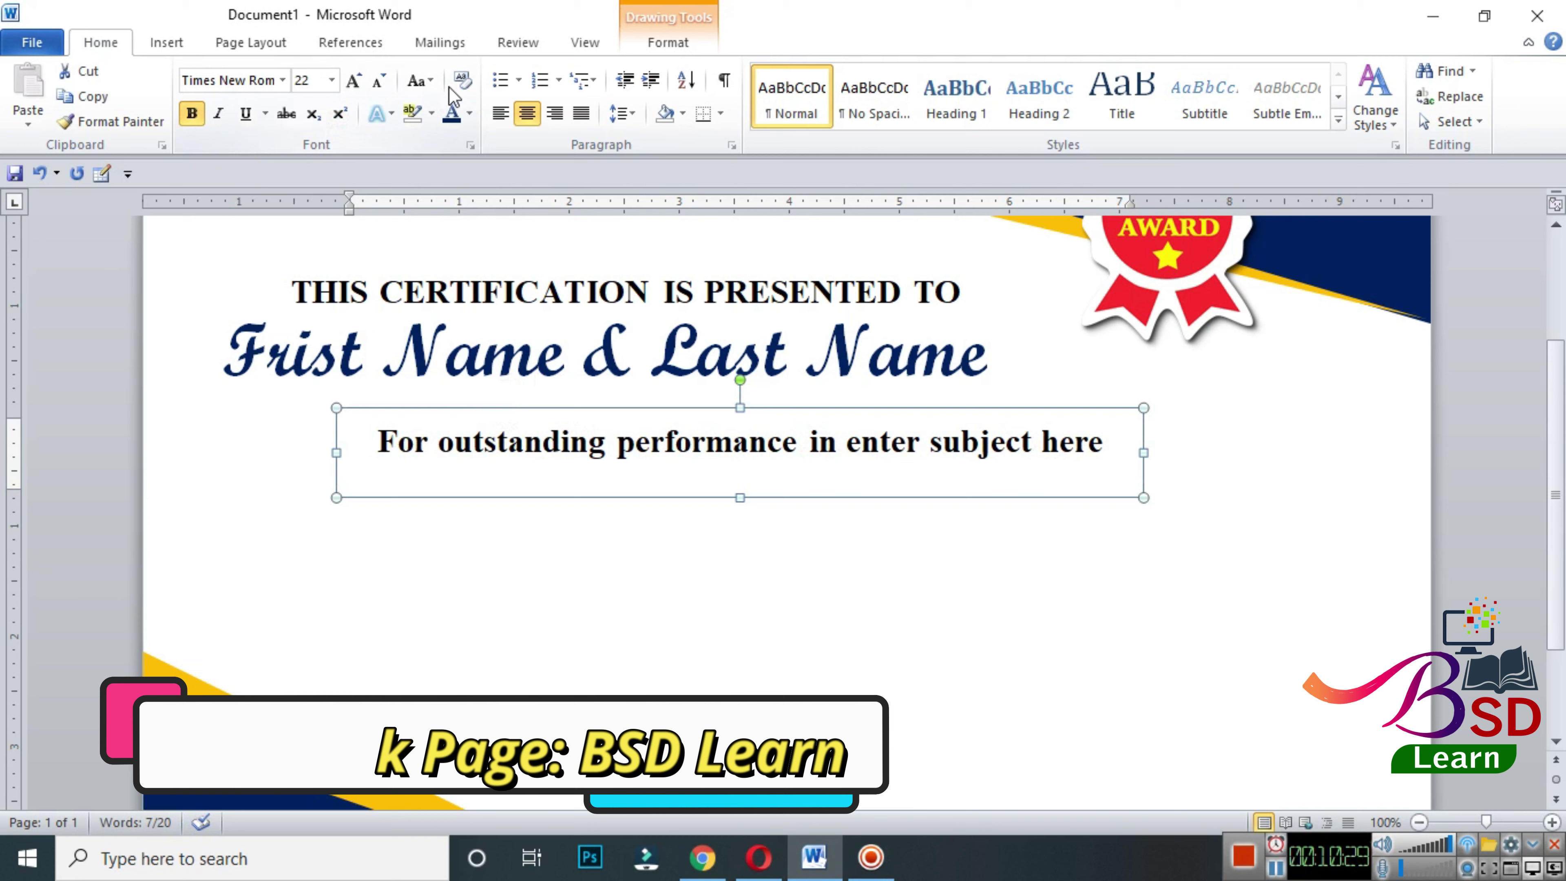
{"action": "left_click", "coordinate": [425, 80]}
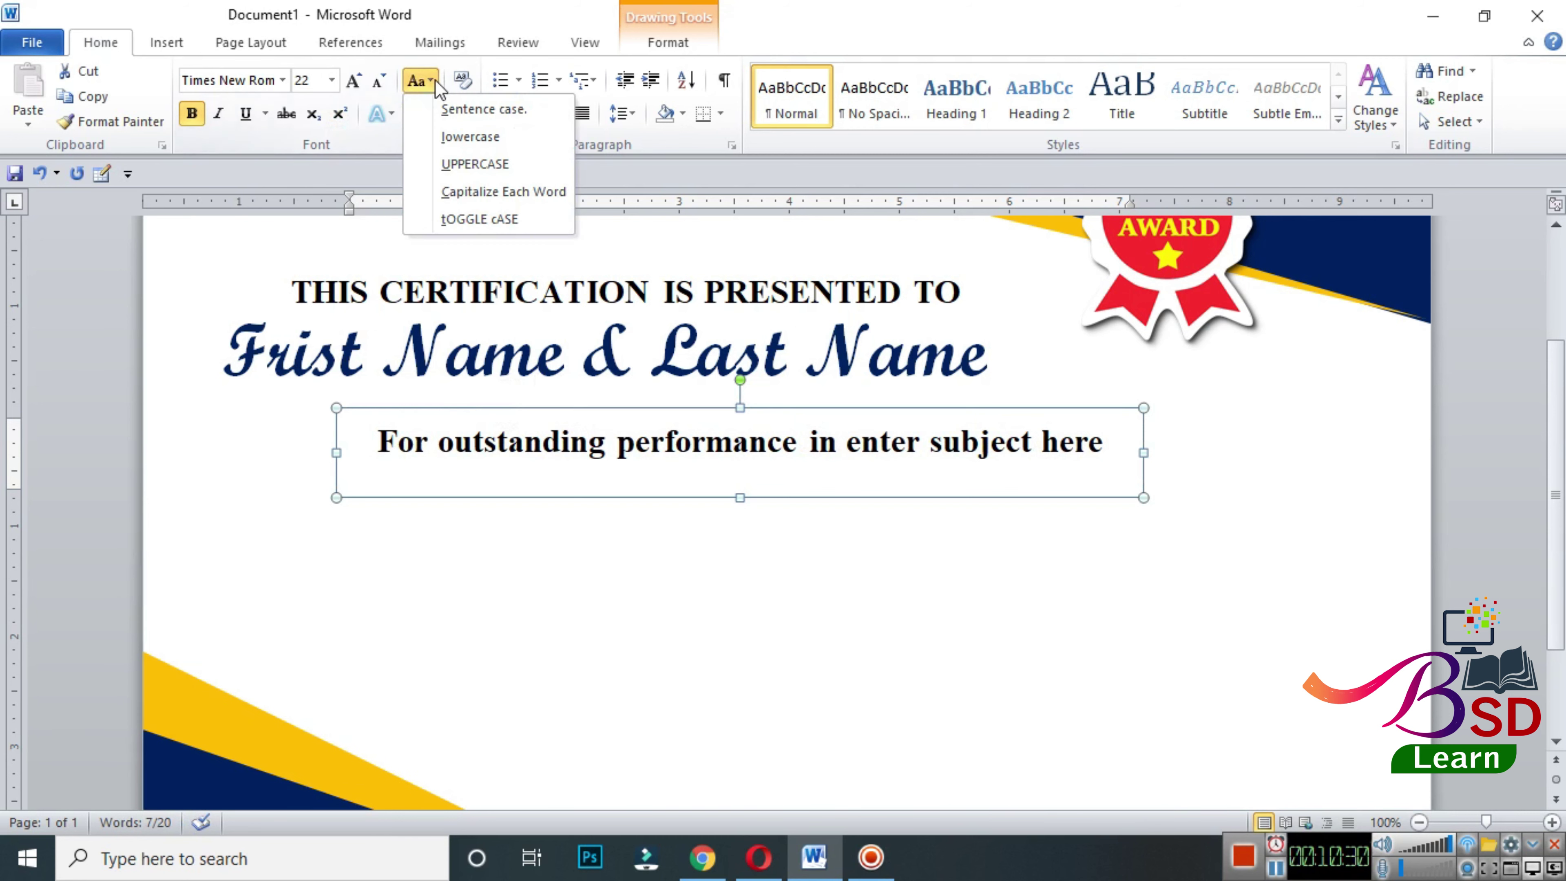
{"action": "left_click", "coordinate": [478, 192]}
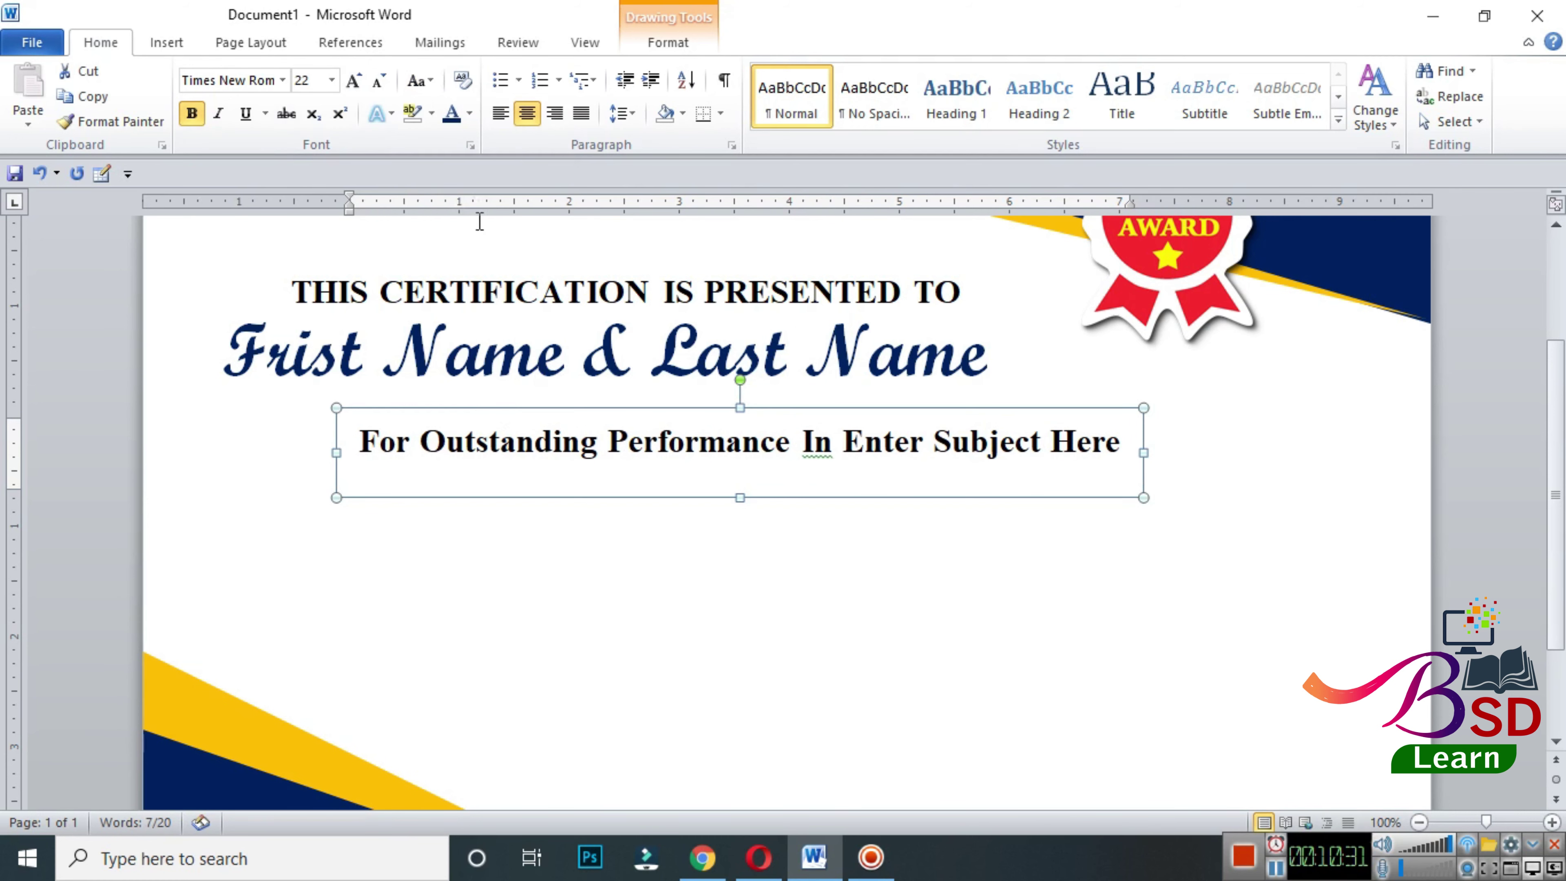
{"action": "triple_click", "coordinate": [825, 449]}
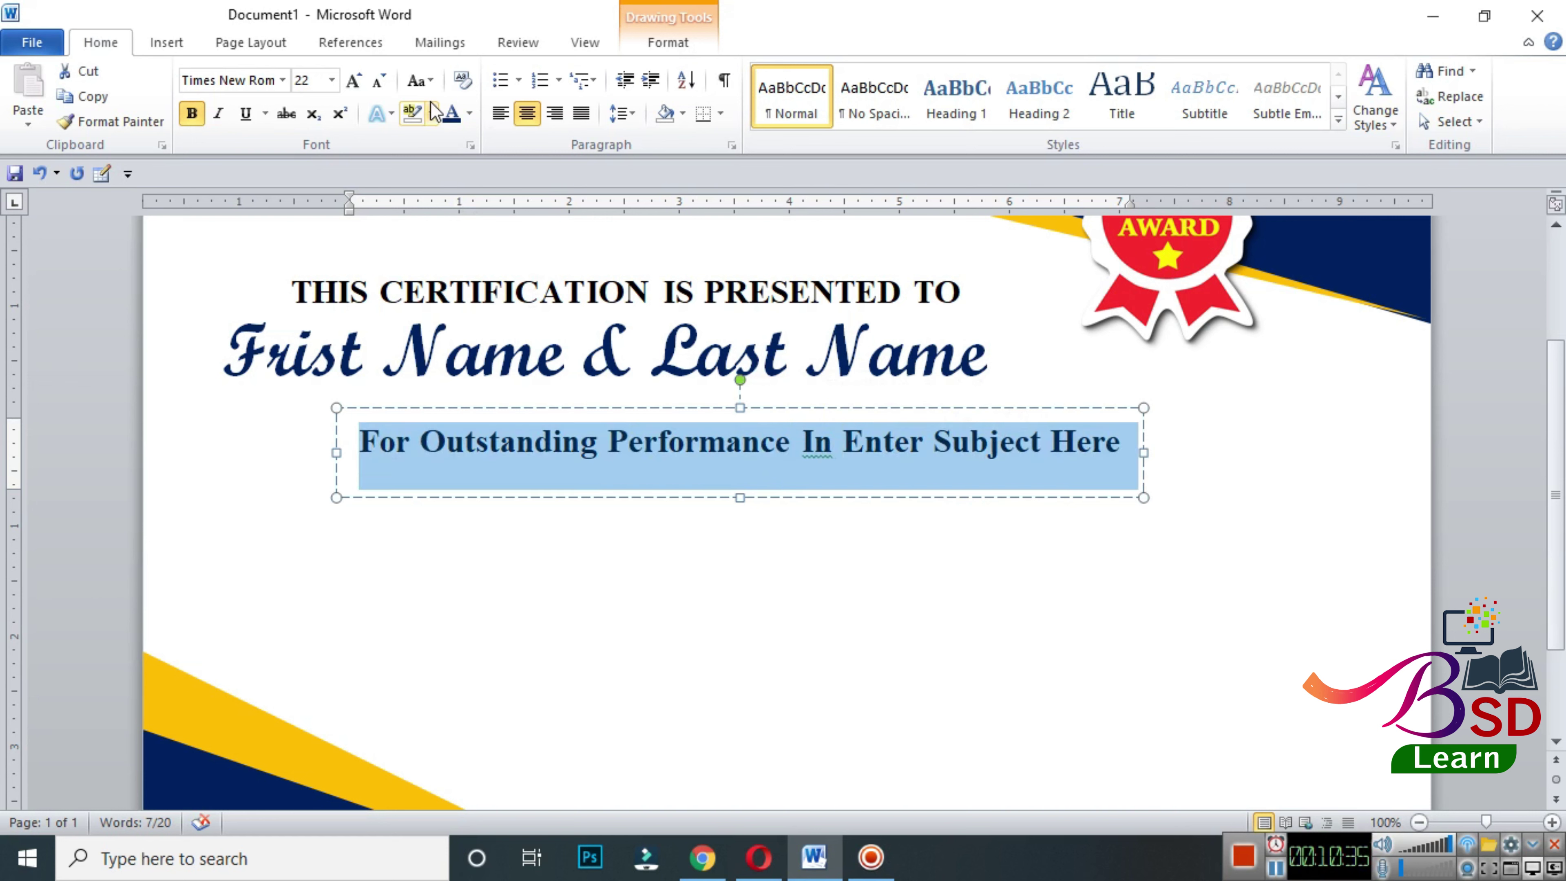
{"action": "left_click", "coordinate": [419, 81]}
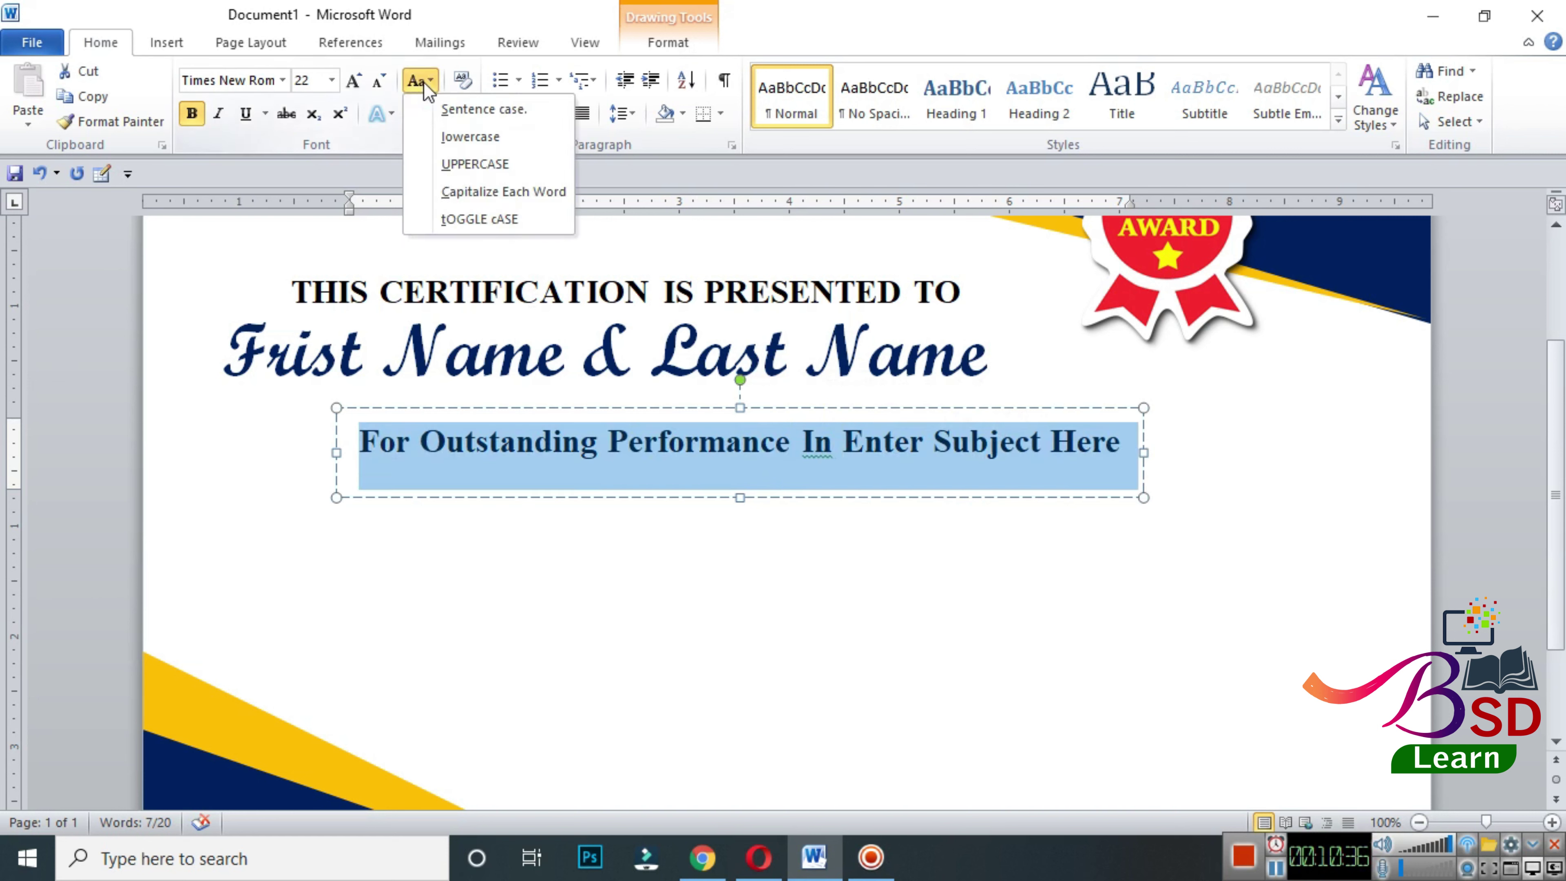
{"action": "left_click", "coordinate": [457, 192]}
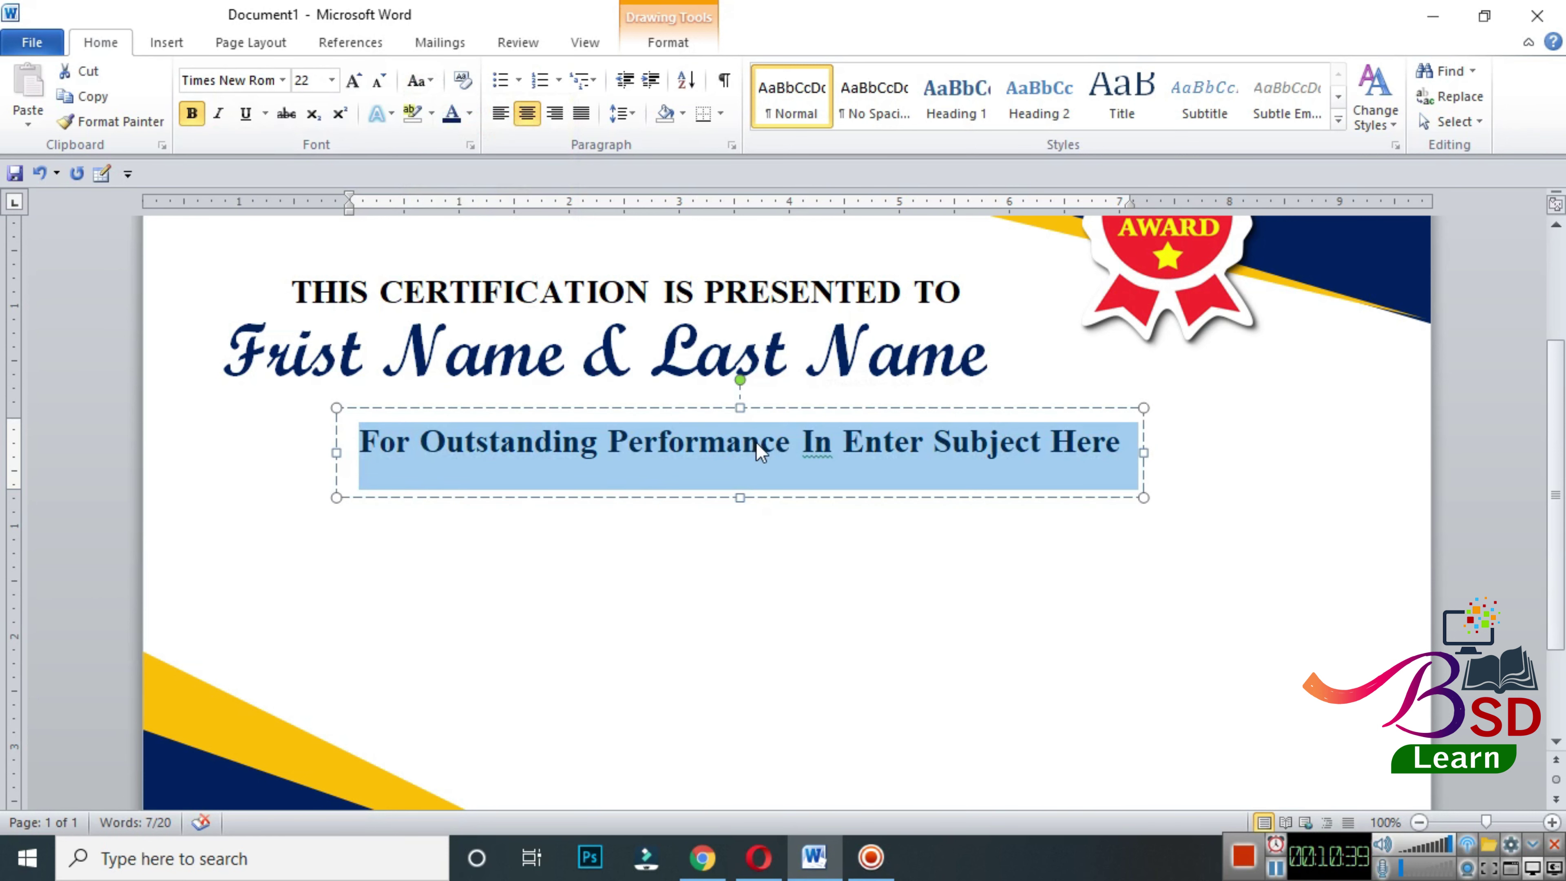
{"action": "left_click", "coordinate": [429, 81]}
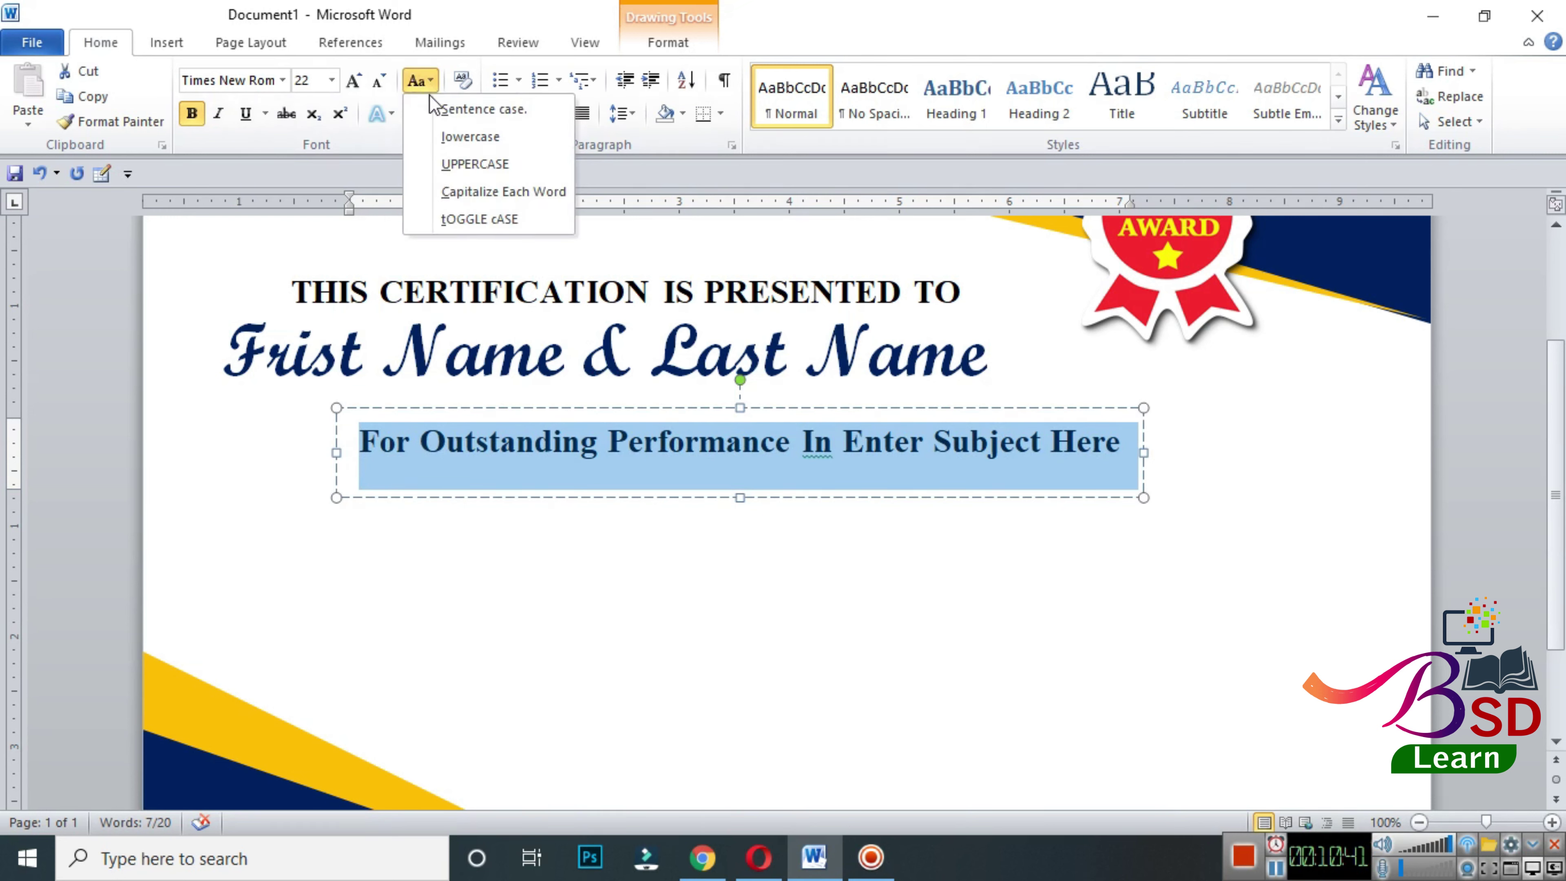
{"action": "left_click", "coordinate": [453, 165]}
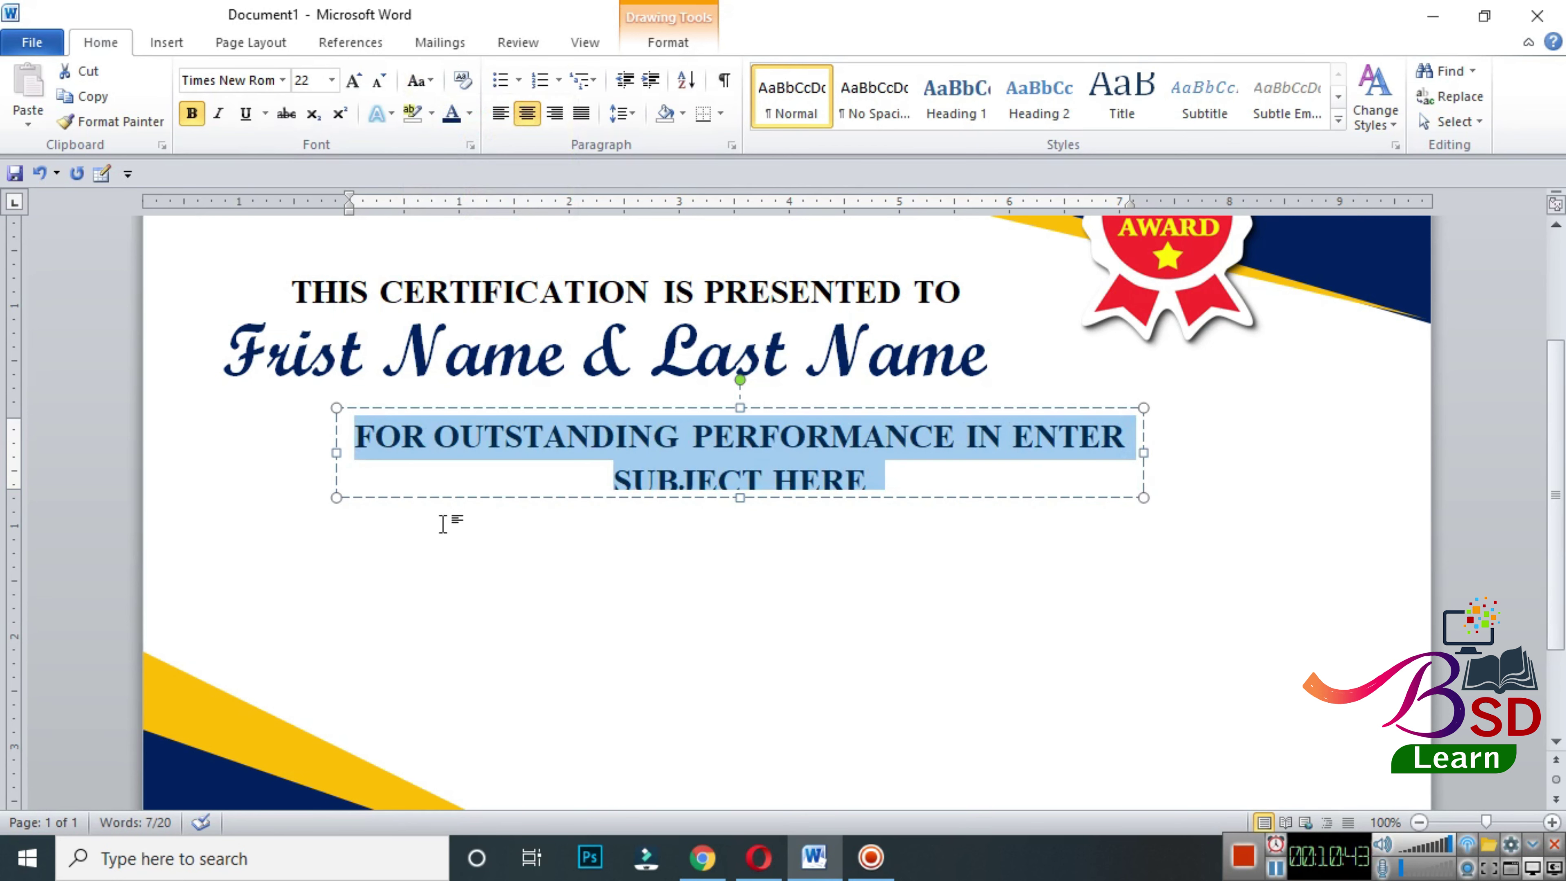
- Widen the subject box on both sides and settle the text at bold 20 pt
{"action": "left_click", "coordinate": [378, 80]}
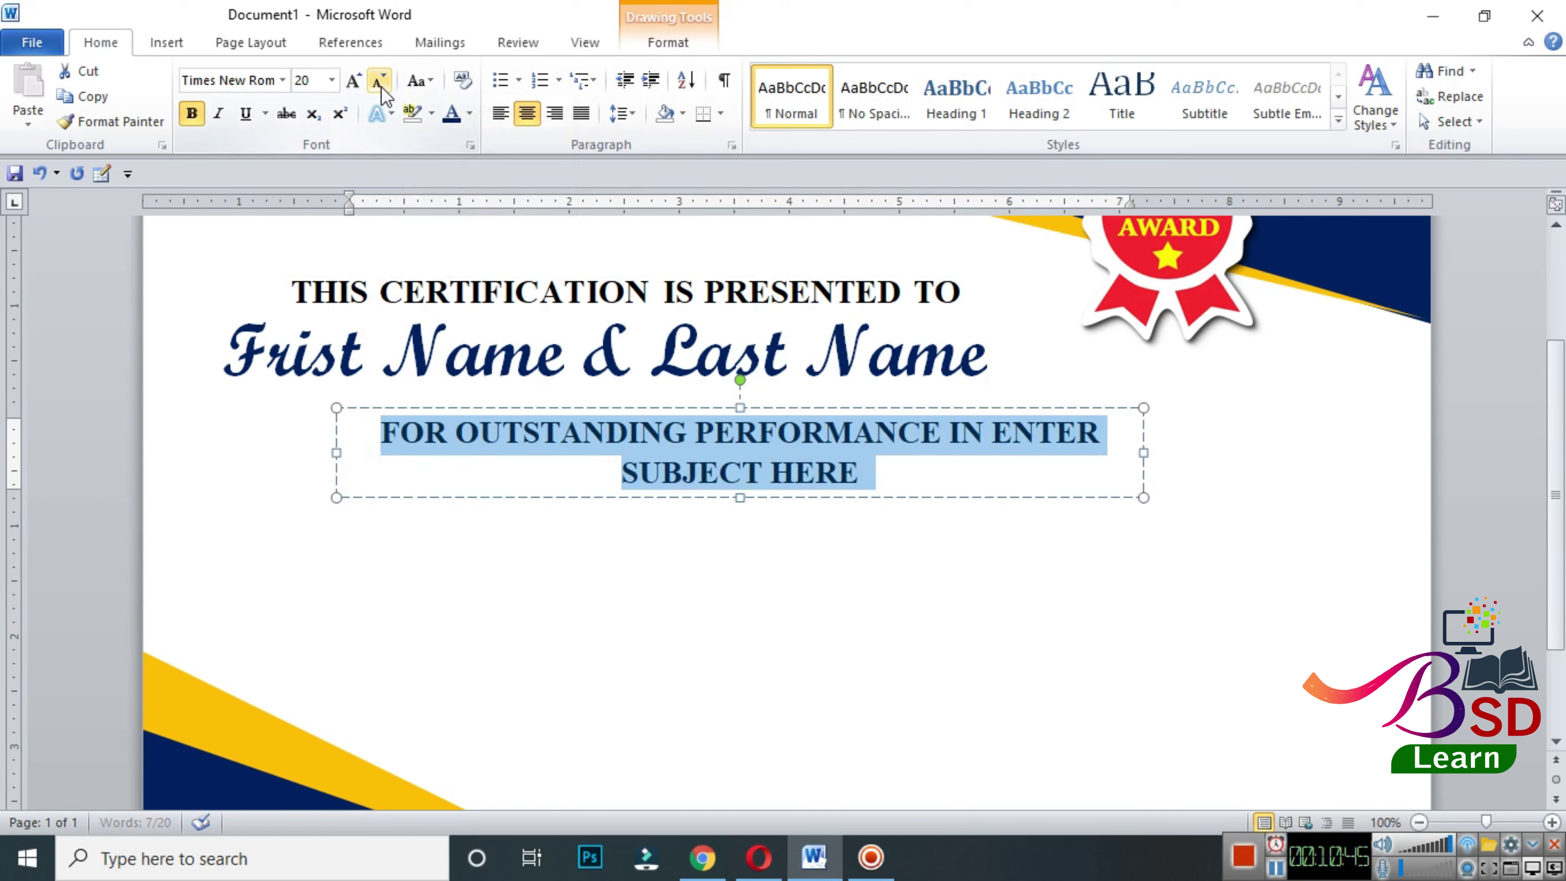
{"action": "left_click_drag", "start_coordinate": [335, 456], "coordinate": [301, 456]}
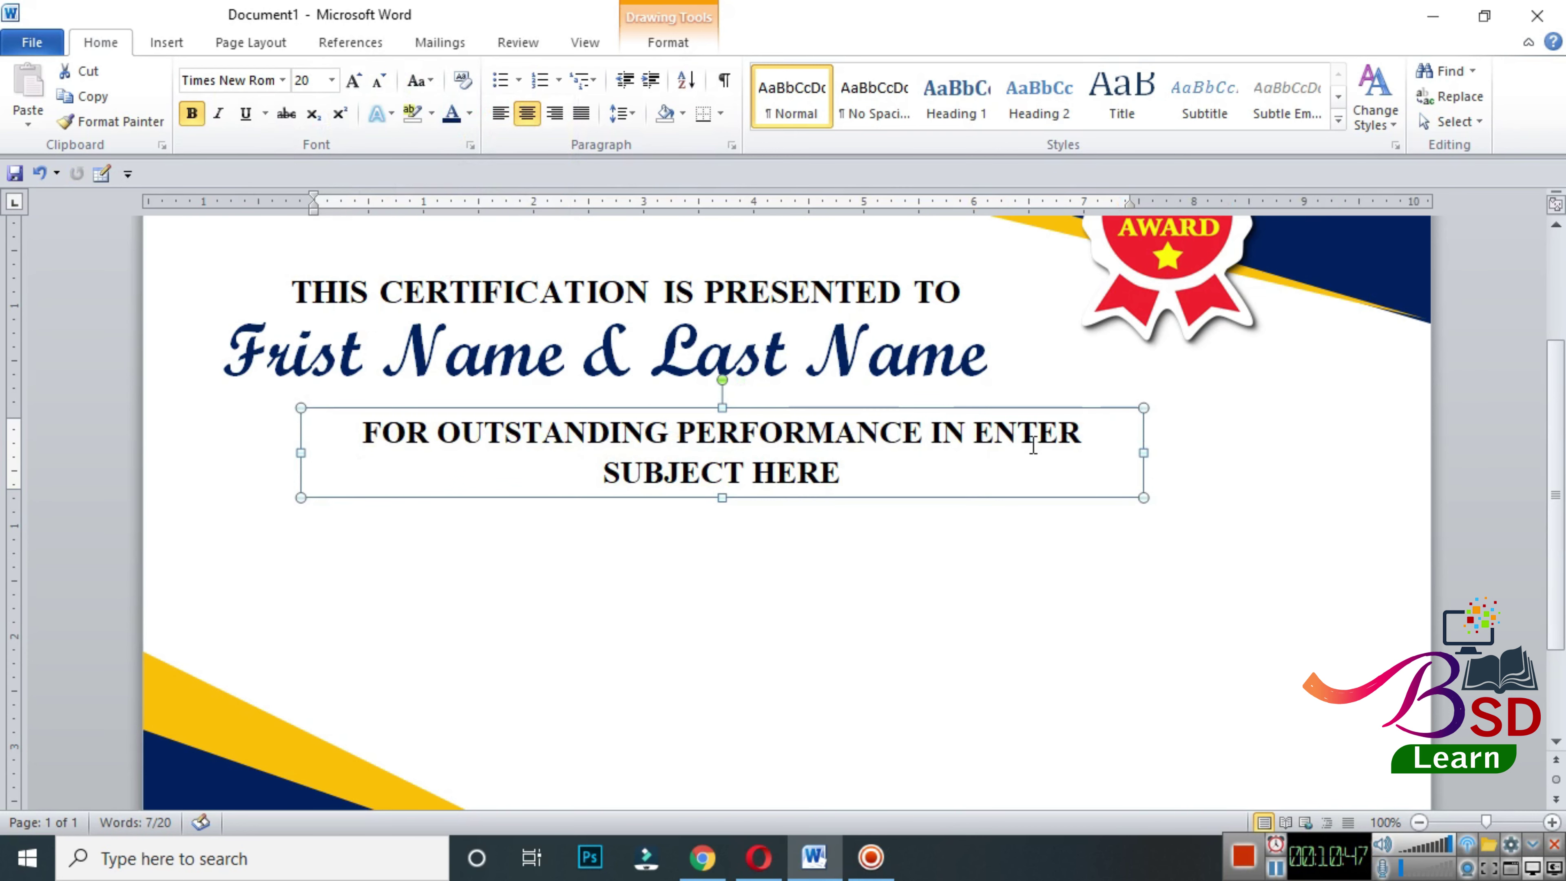
{"action": "left_click_drag", "start_coordinate": [1145, 452], "coordinate": [1254, 450]}
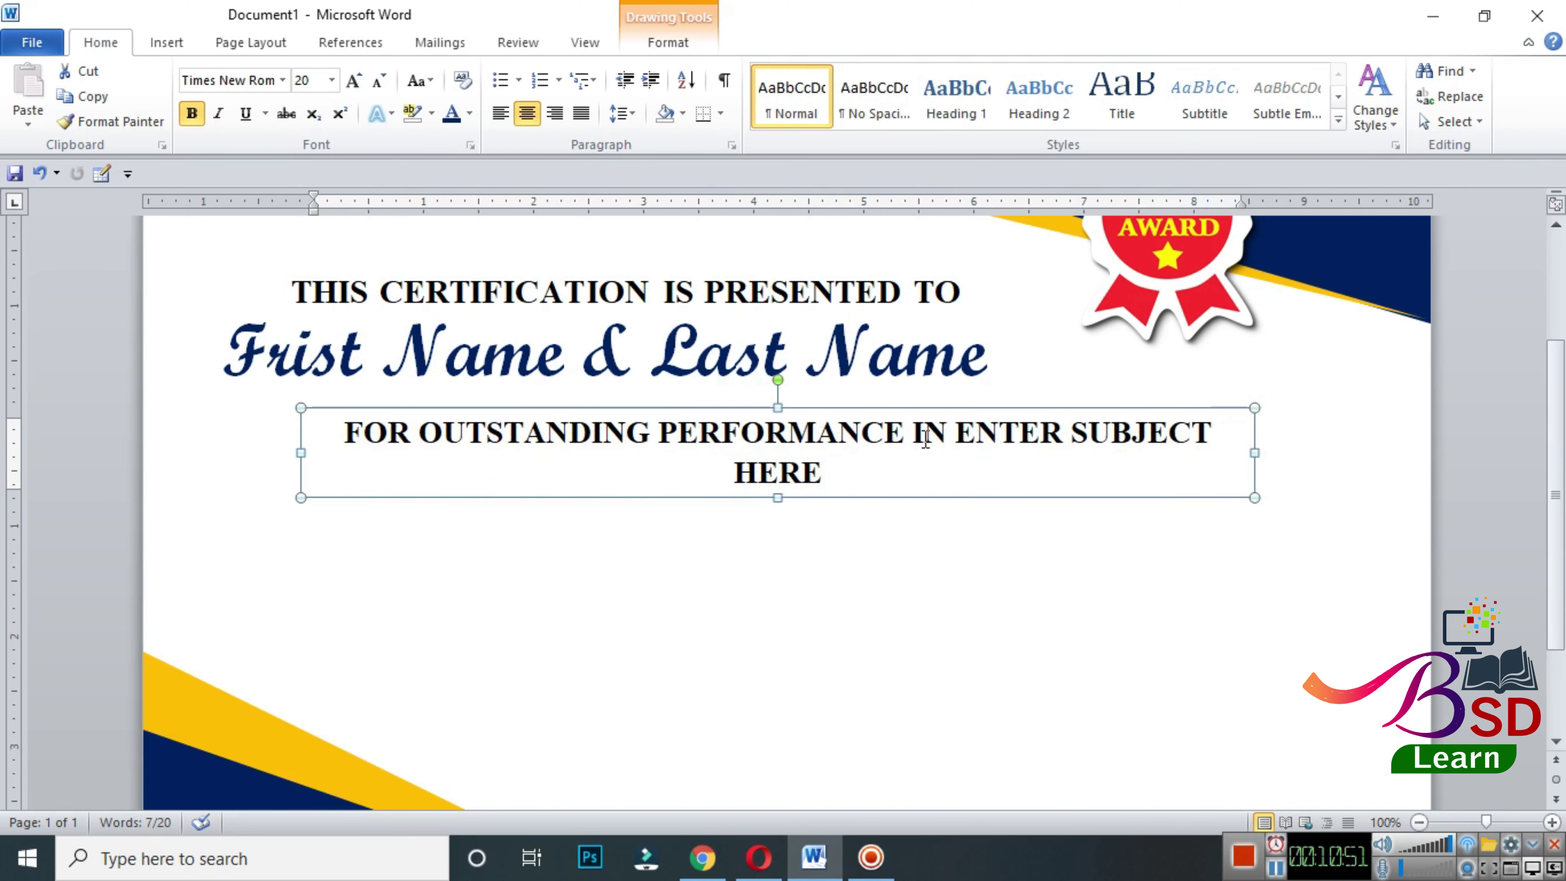
{"action": "left_click", "coordinate": [377, 82]}
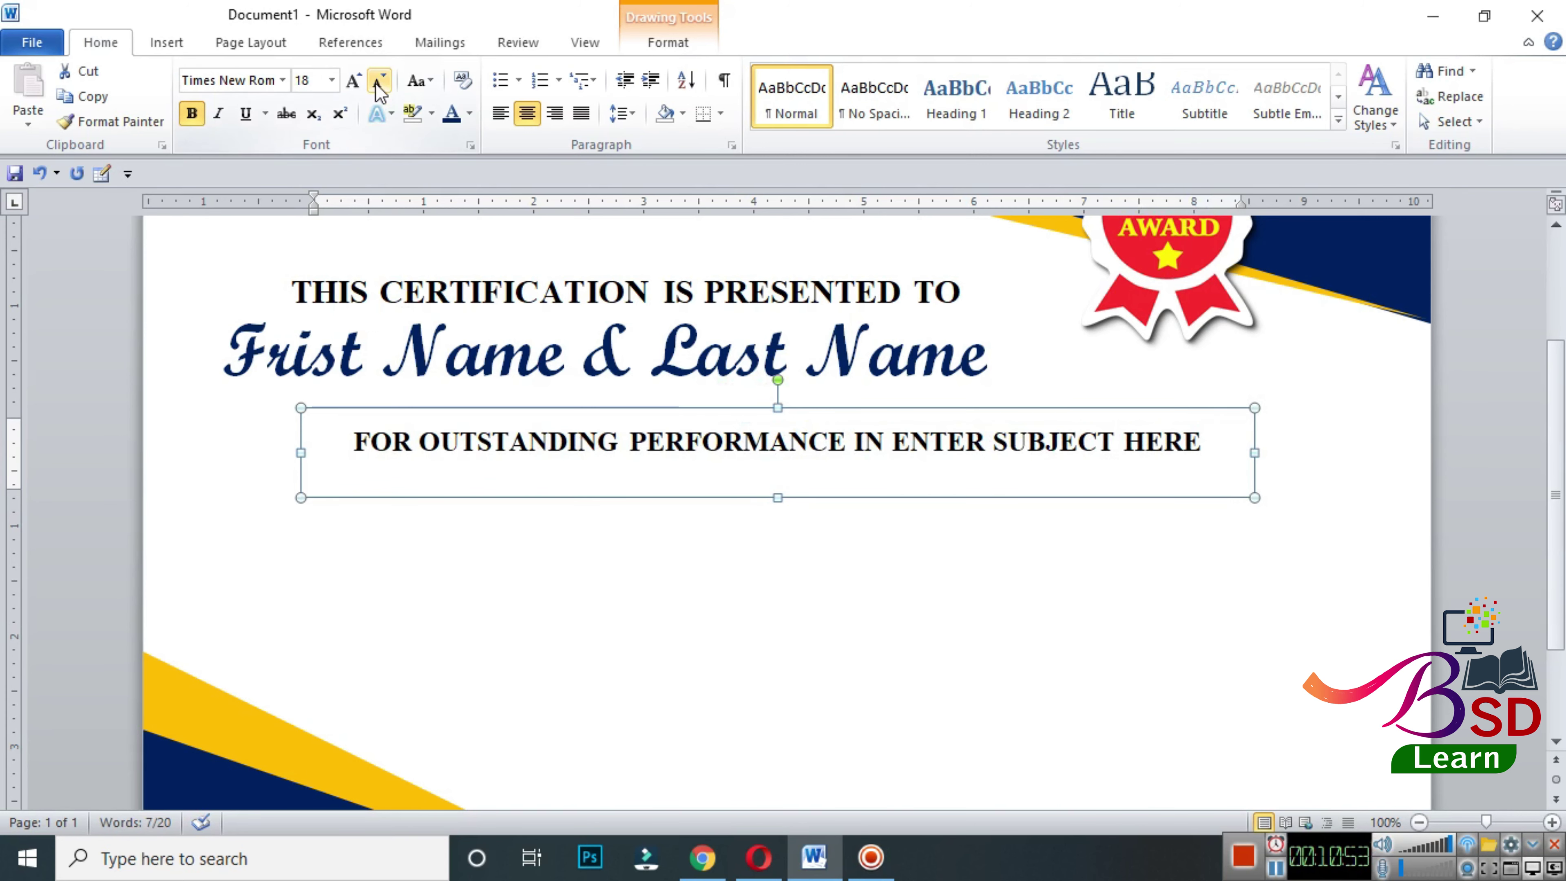
{"action": "left_click", "coordinate": [186, 117]}
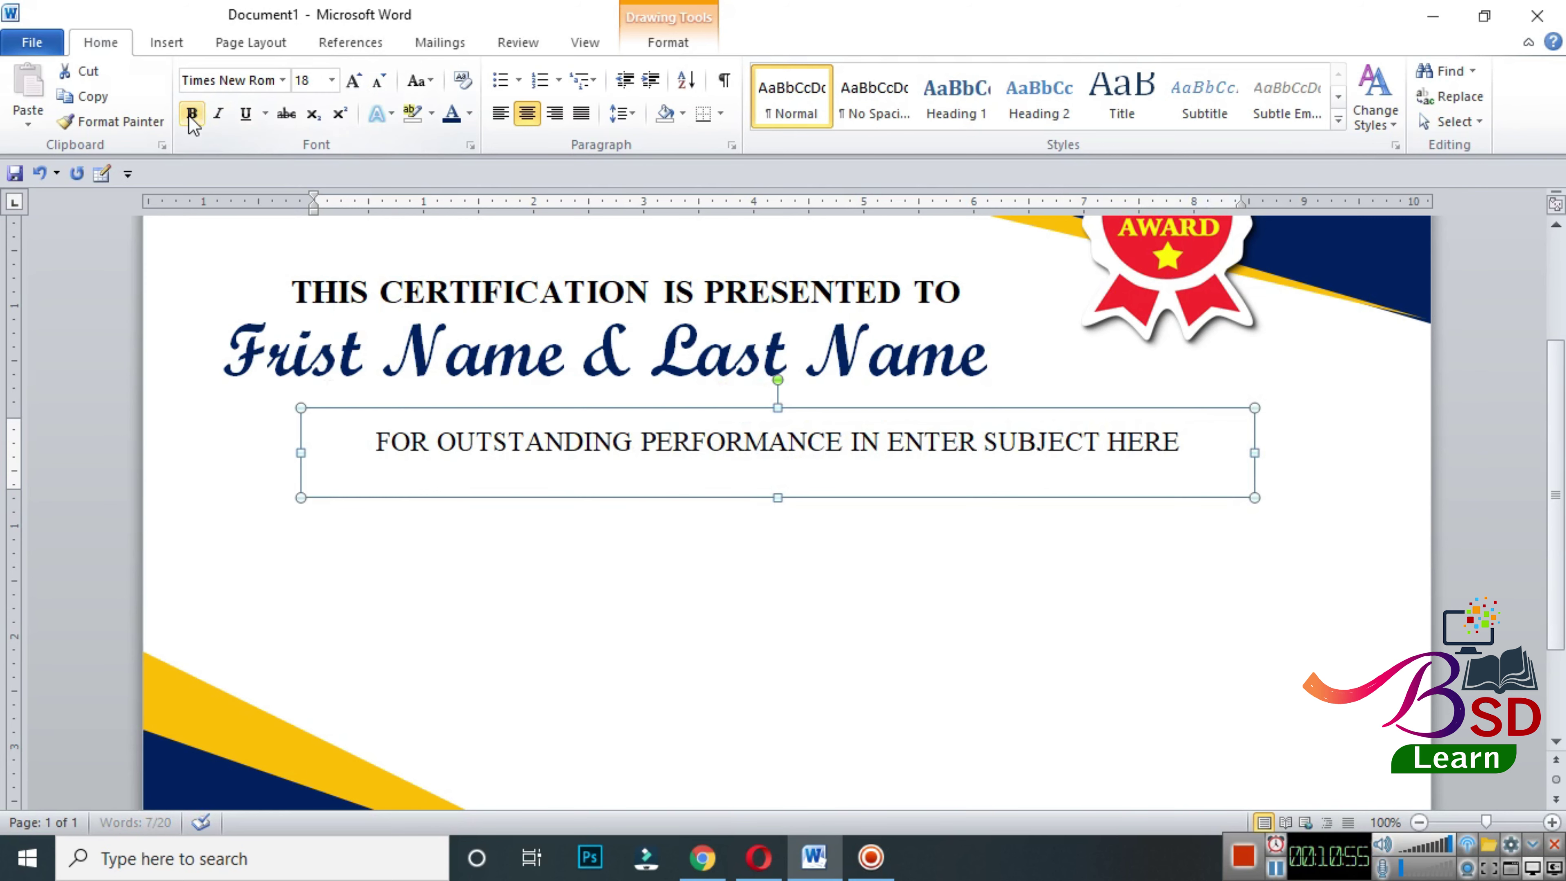
{"action": "left_click", "coordinate": [354, 81]}
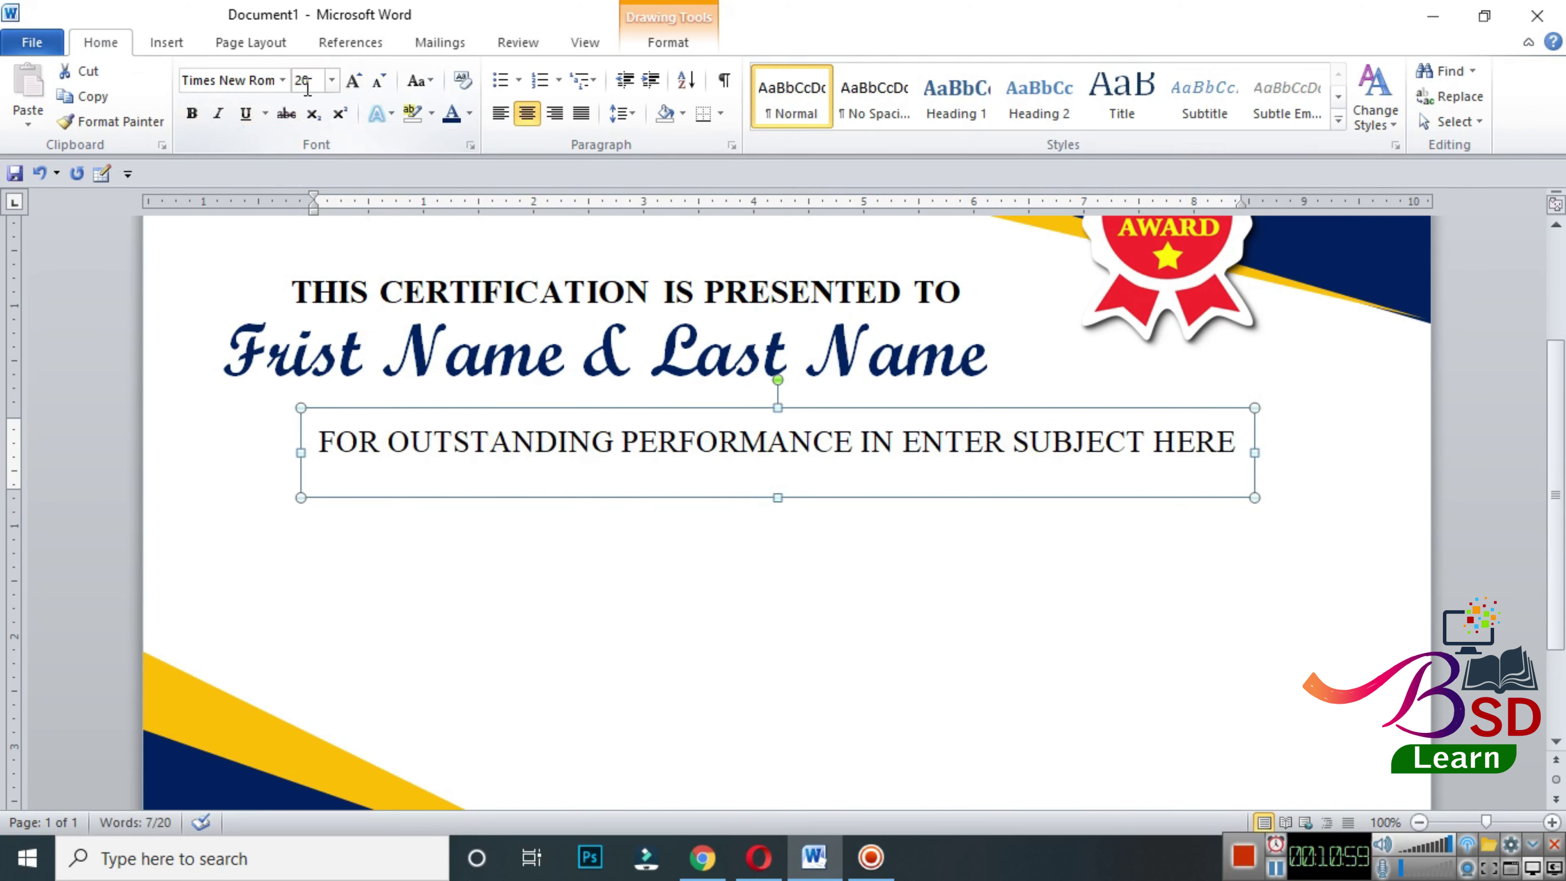
{"action": "left_click", "coordinate": [283, 81]}
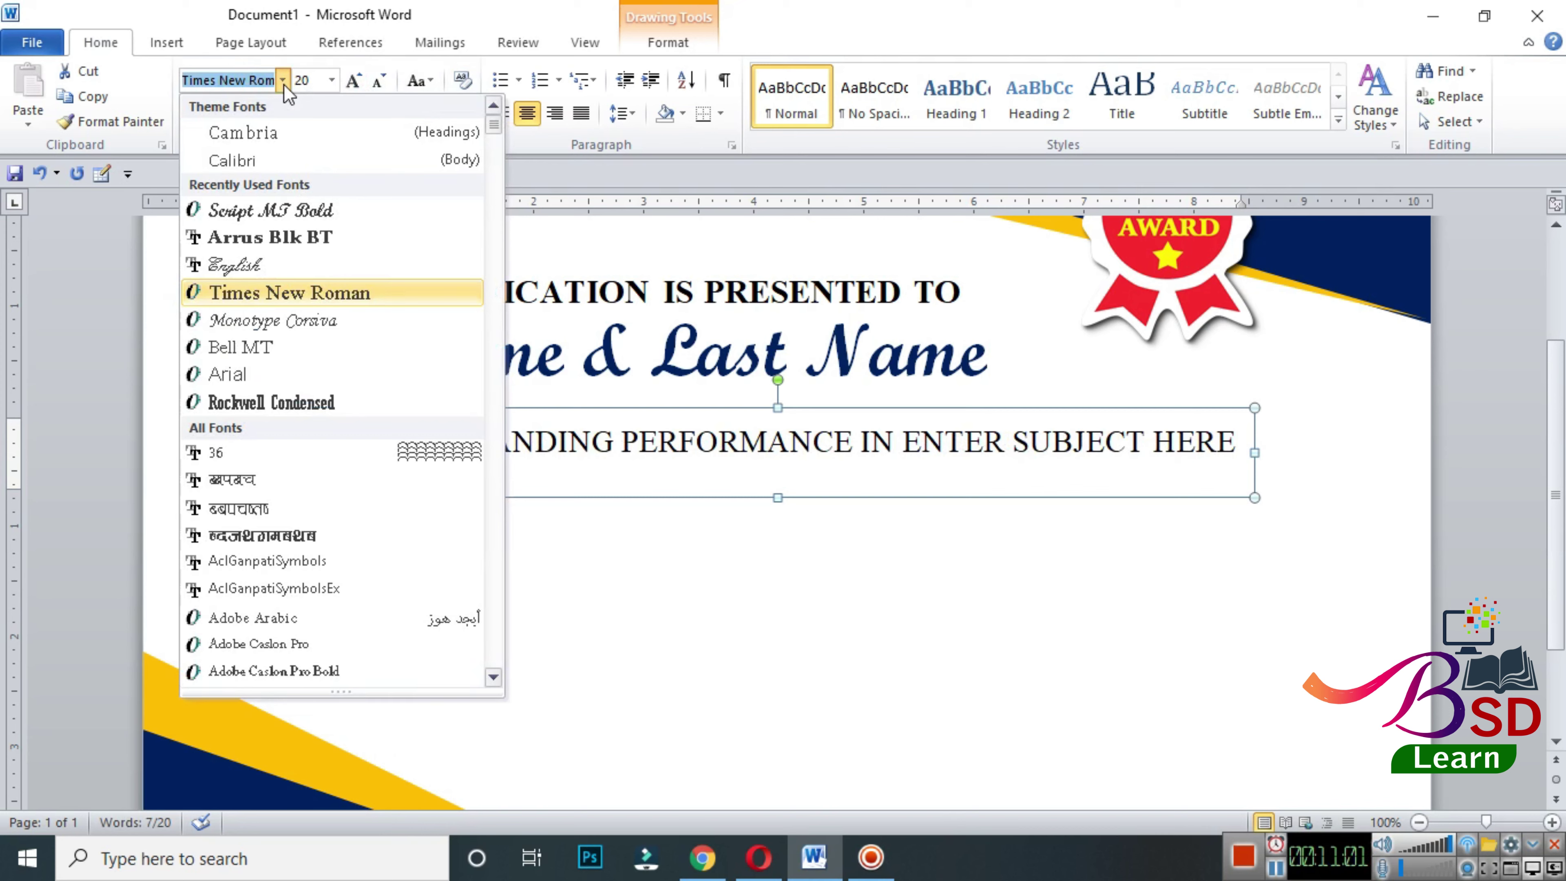
{"action": "left_click_drag", "start_coordinate": [274, 80], "coordinate": [203, 81]}
{"action": "left_click", "coordinate": [290, 293]}
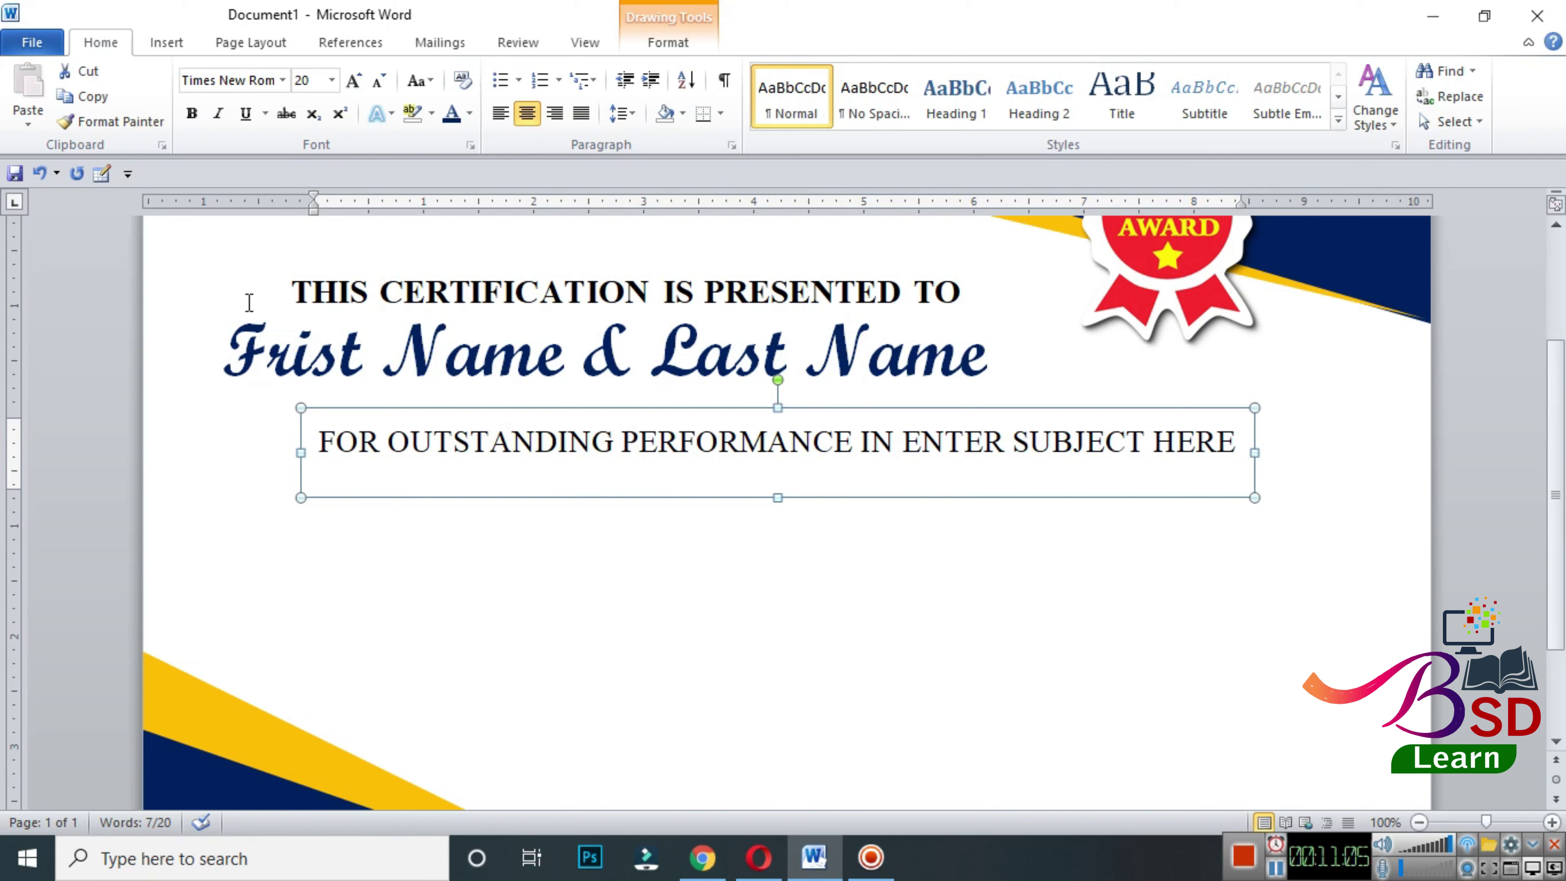
{"action": "left_click", "coordinate": [191, 114]}
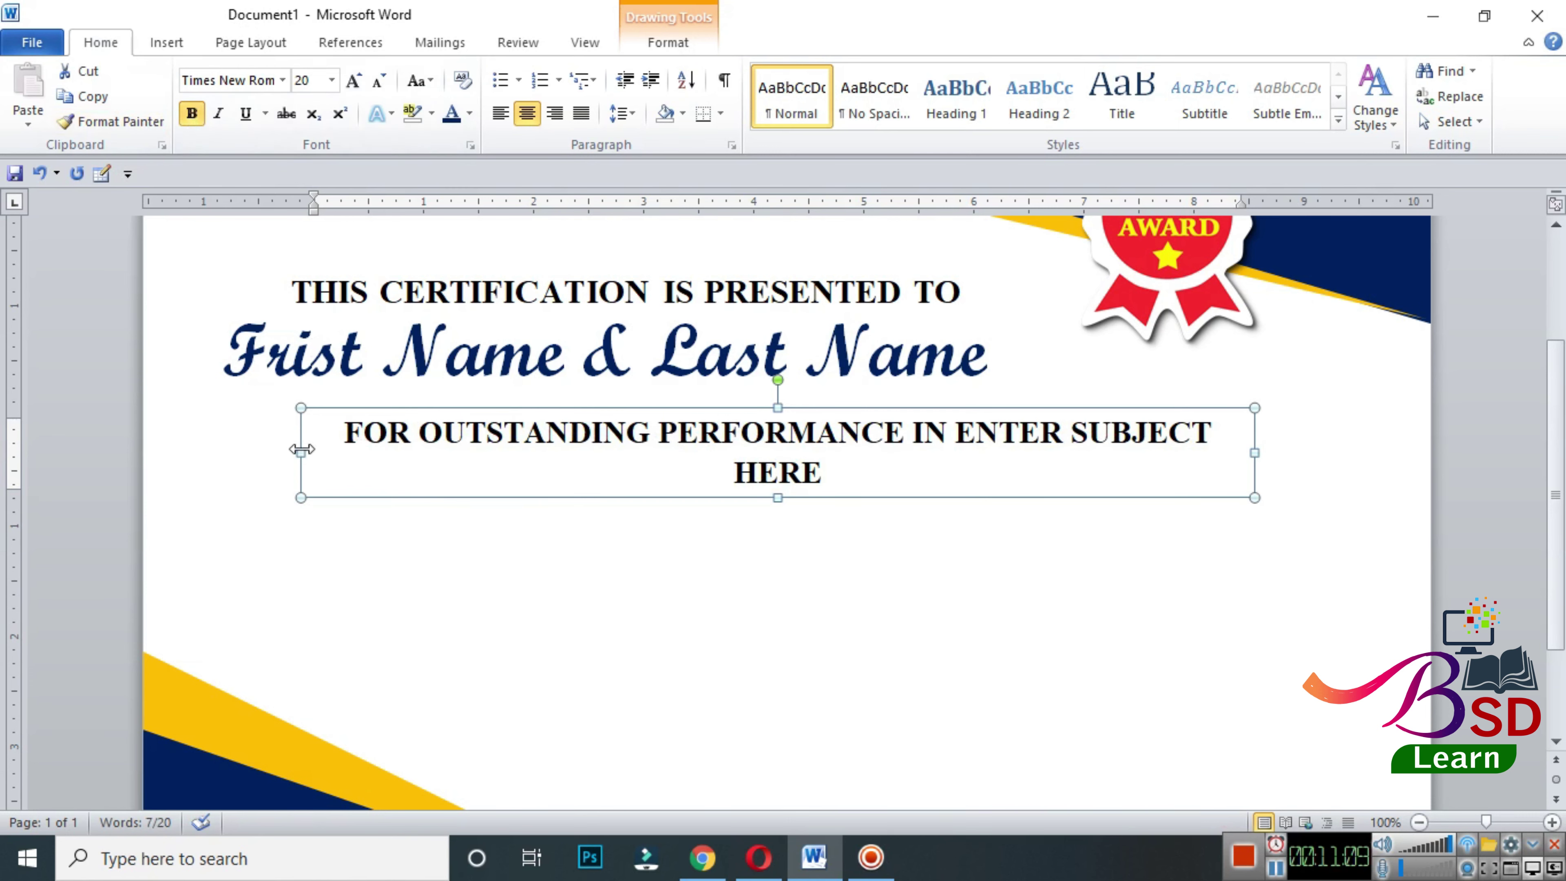
- Fit the subject on one line at 18 pt and narrow the box from the right
{"action": "left_click_drag", "start_coordinate": [301, 450], "coordinate": [243, 454]}
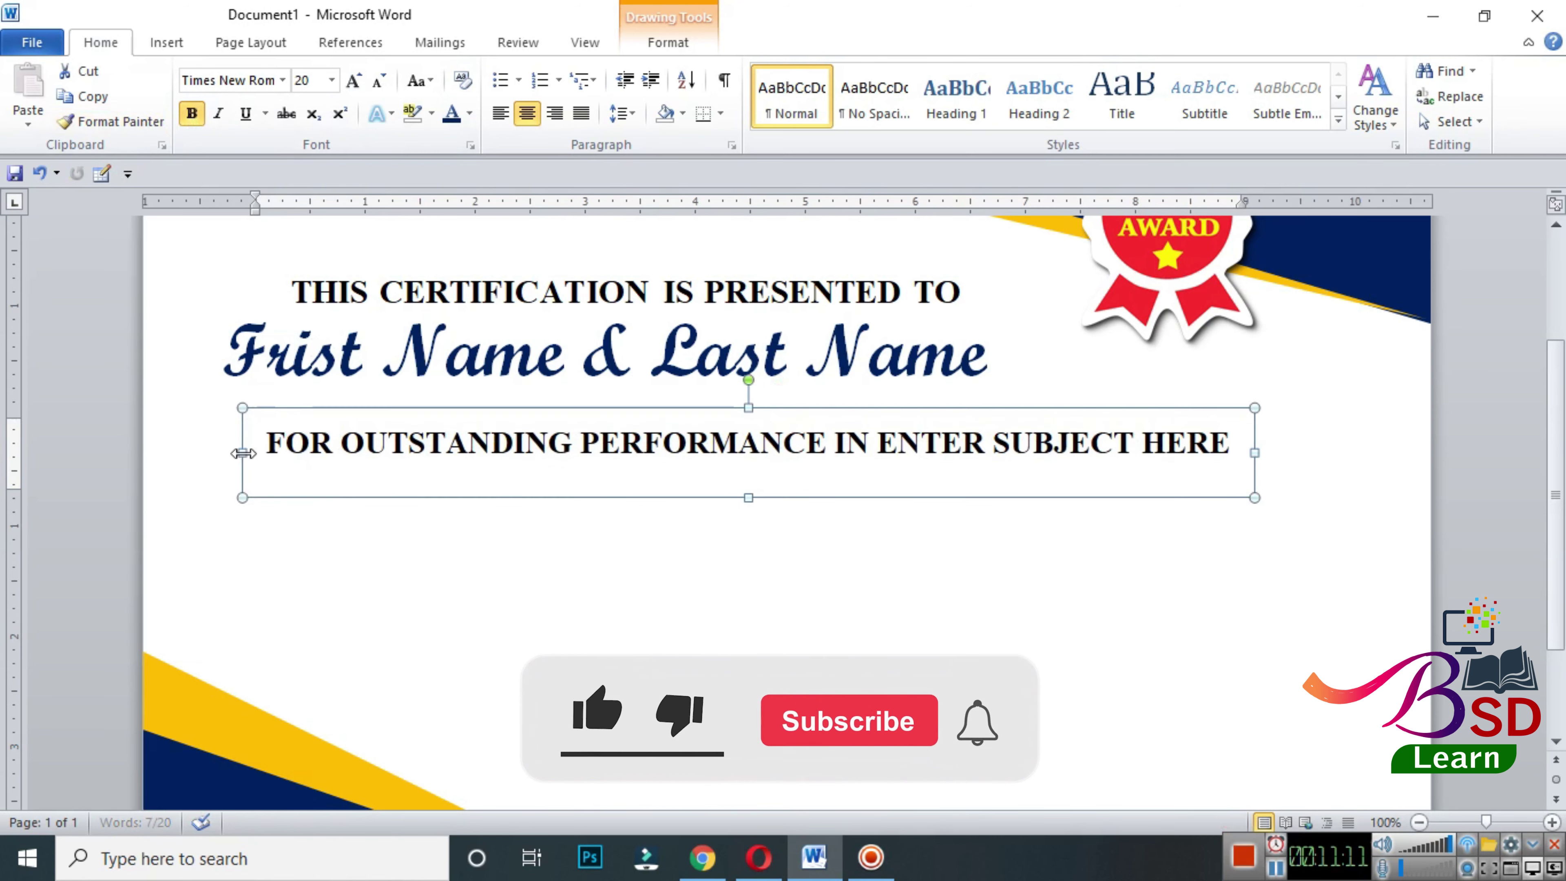
{"action": "left_click_drag", "start_coordinate": [243, 454], "coordinate": [256, 453]}
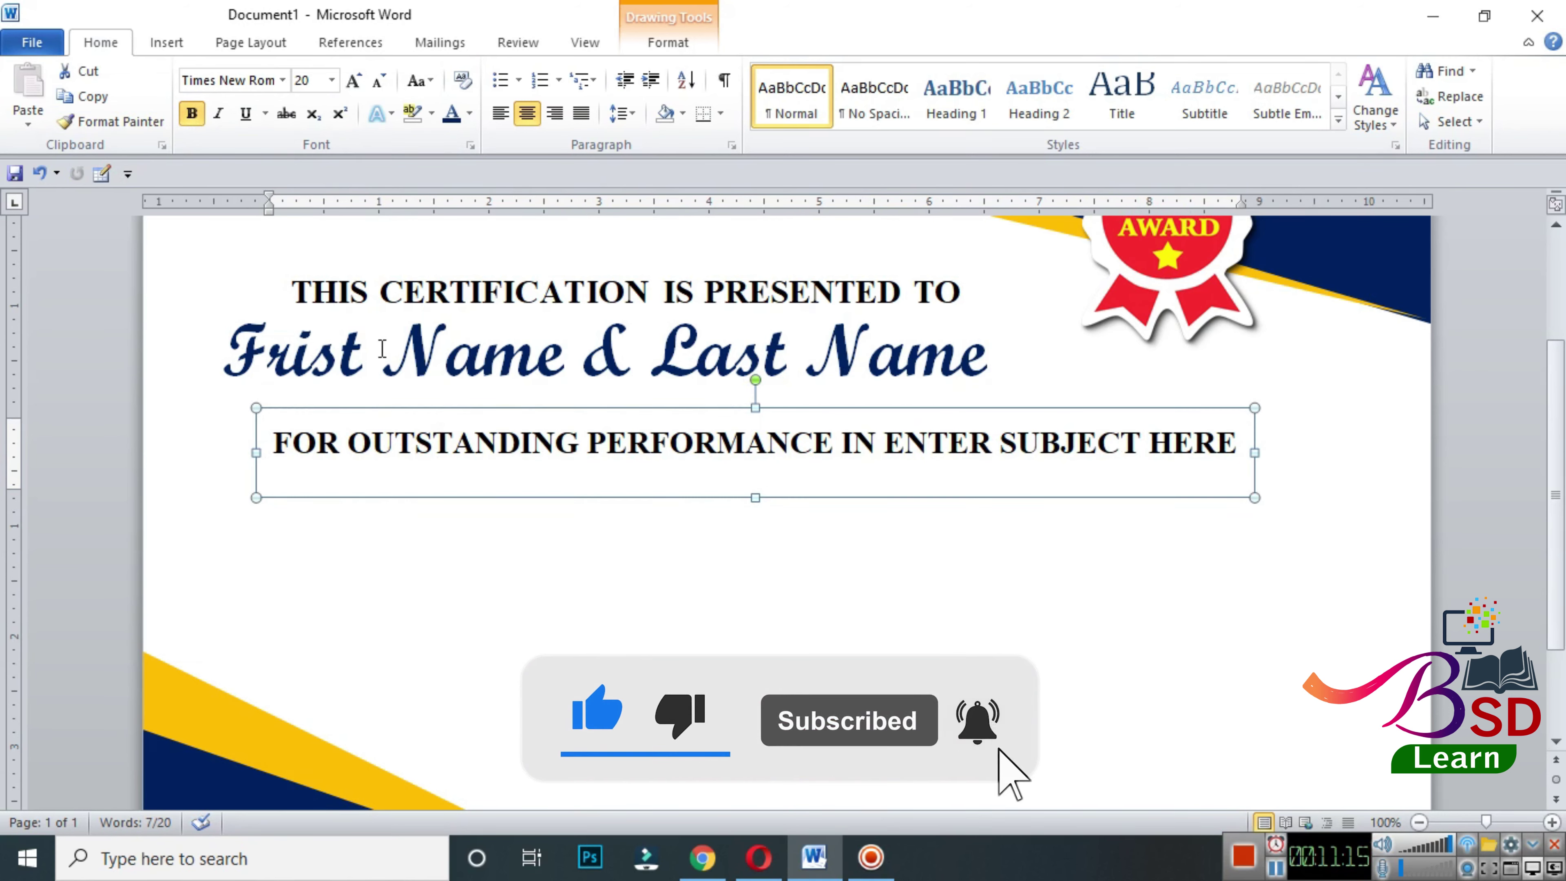
{"action": "left_click", "coordinate": [379, 81]}
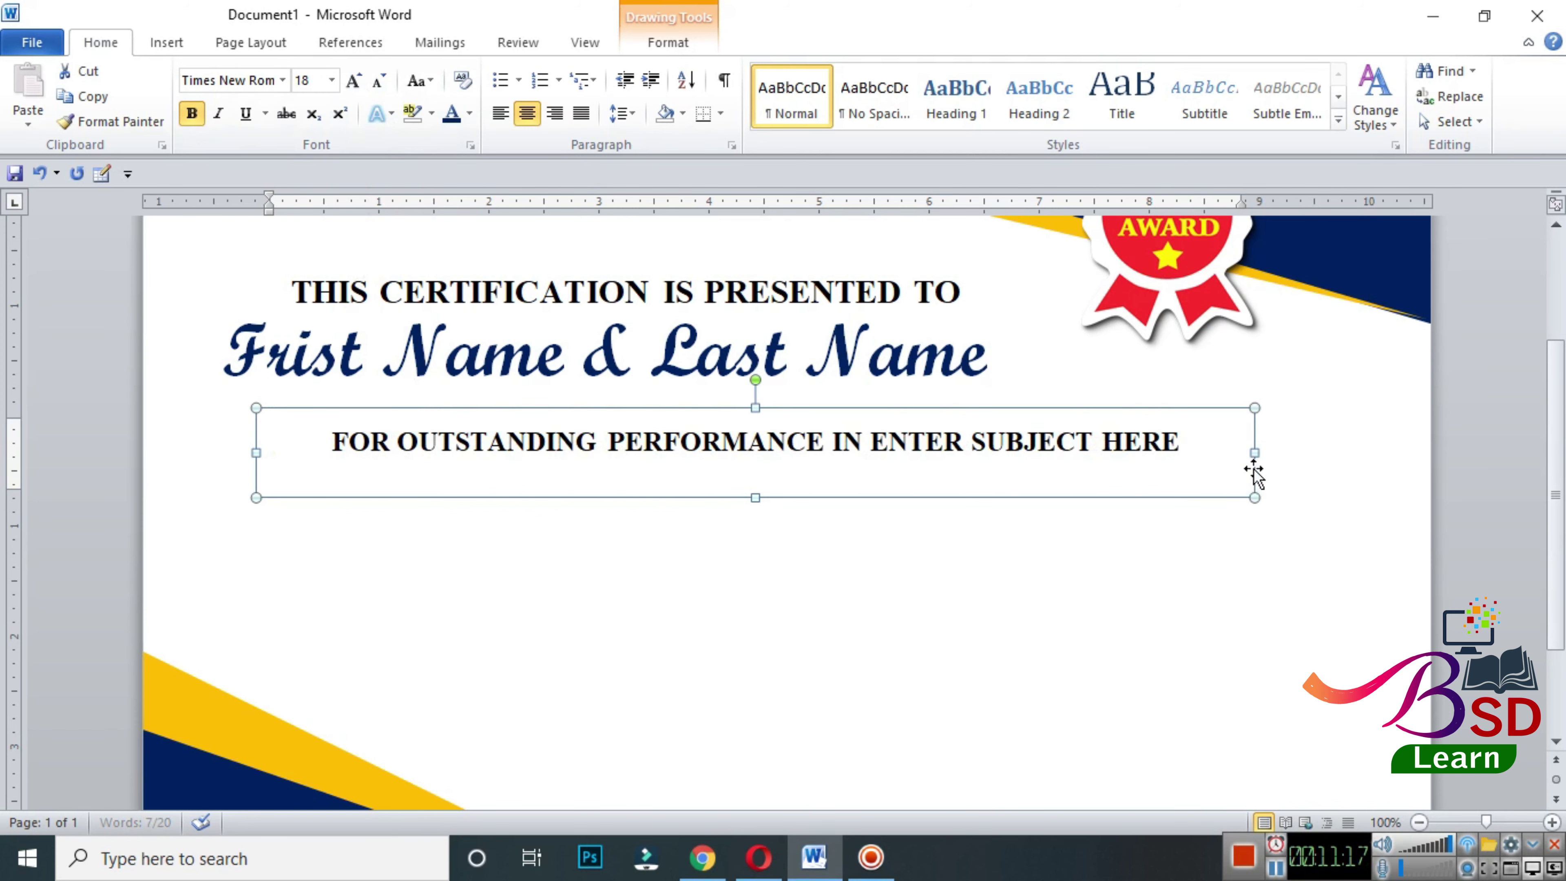
{"action": "left_click_drag", "start_coordinate": [1255, 453], "coordinate": [1185, 456]}
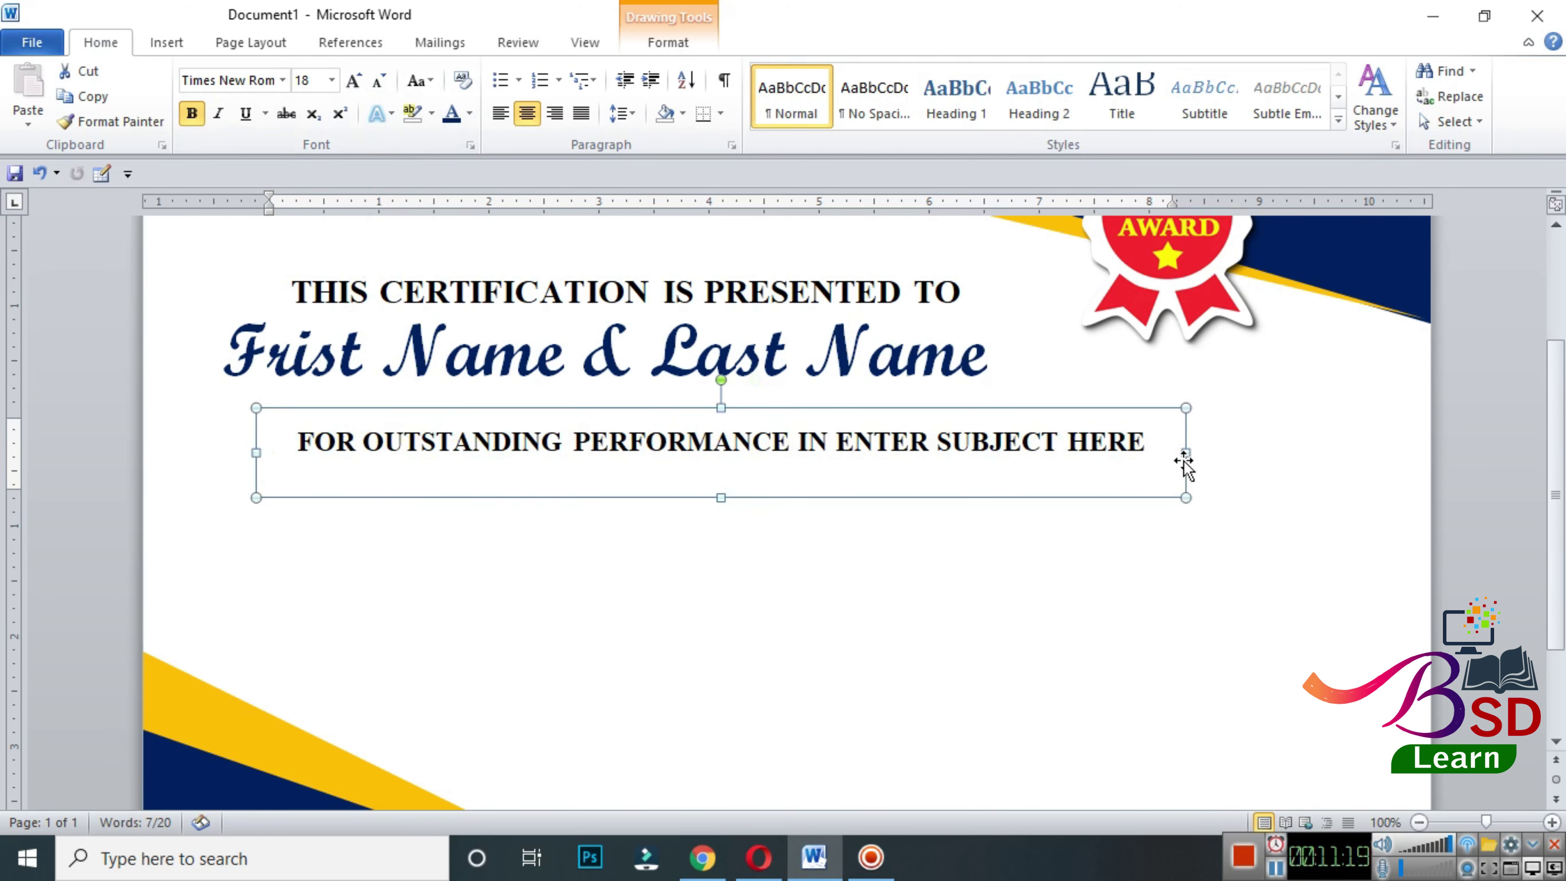
{"action": "left_click_drag", "start_coordinate": [721, 497], "coordinate": [717, 479]}
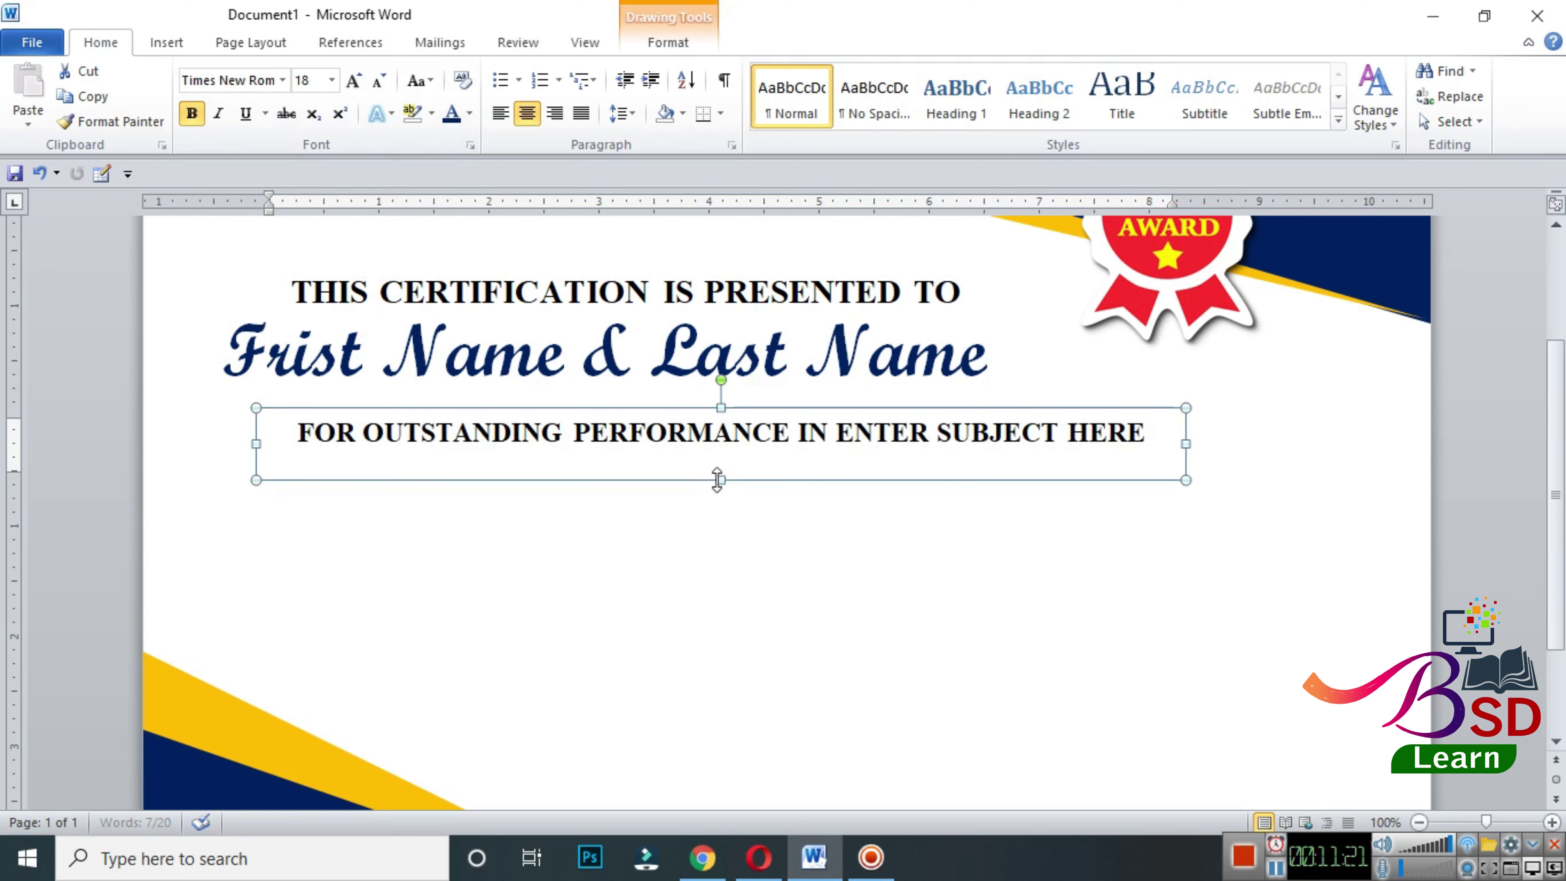
{"action": "key", "text": "ctrl+z"}
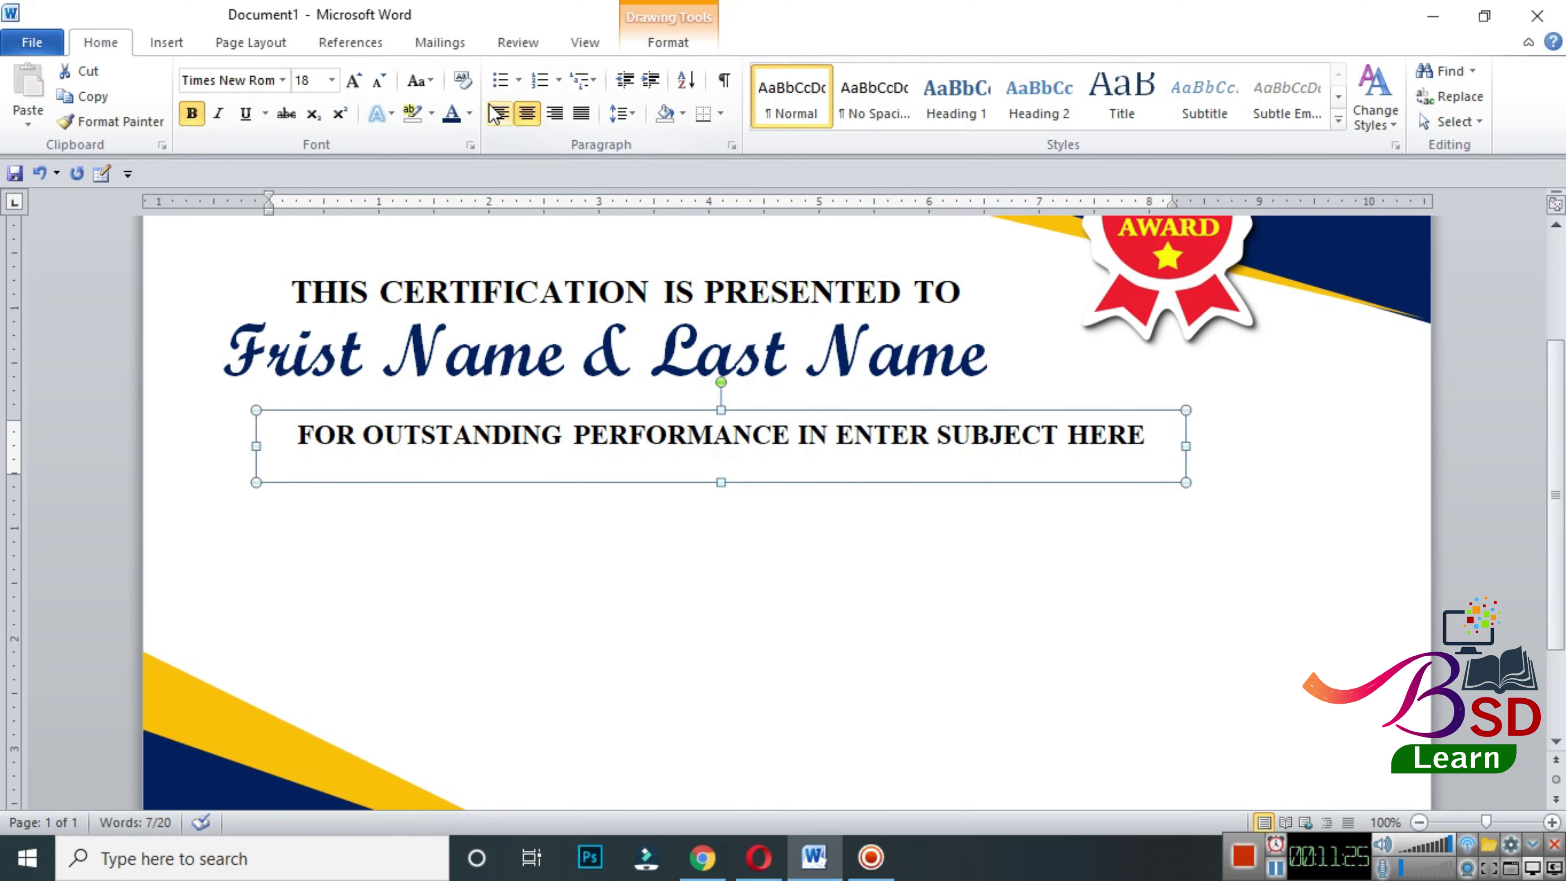
- Left-align the subject text and trim the box to a snug width and height
{"action": "left_click", "coordinate": [500, 114]}
{"action": "left_click_drag", "start_coordinate": [1185, 445], "coordinate": [1133, 448]}
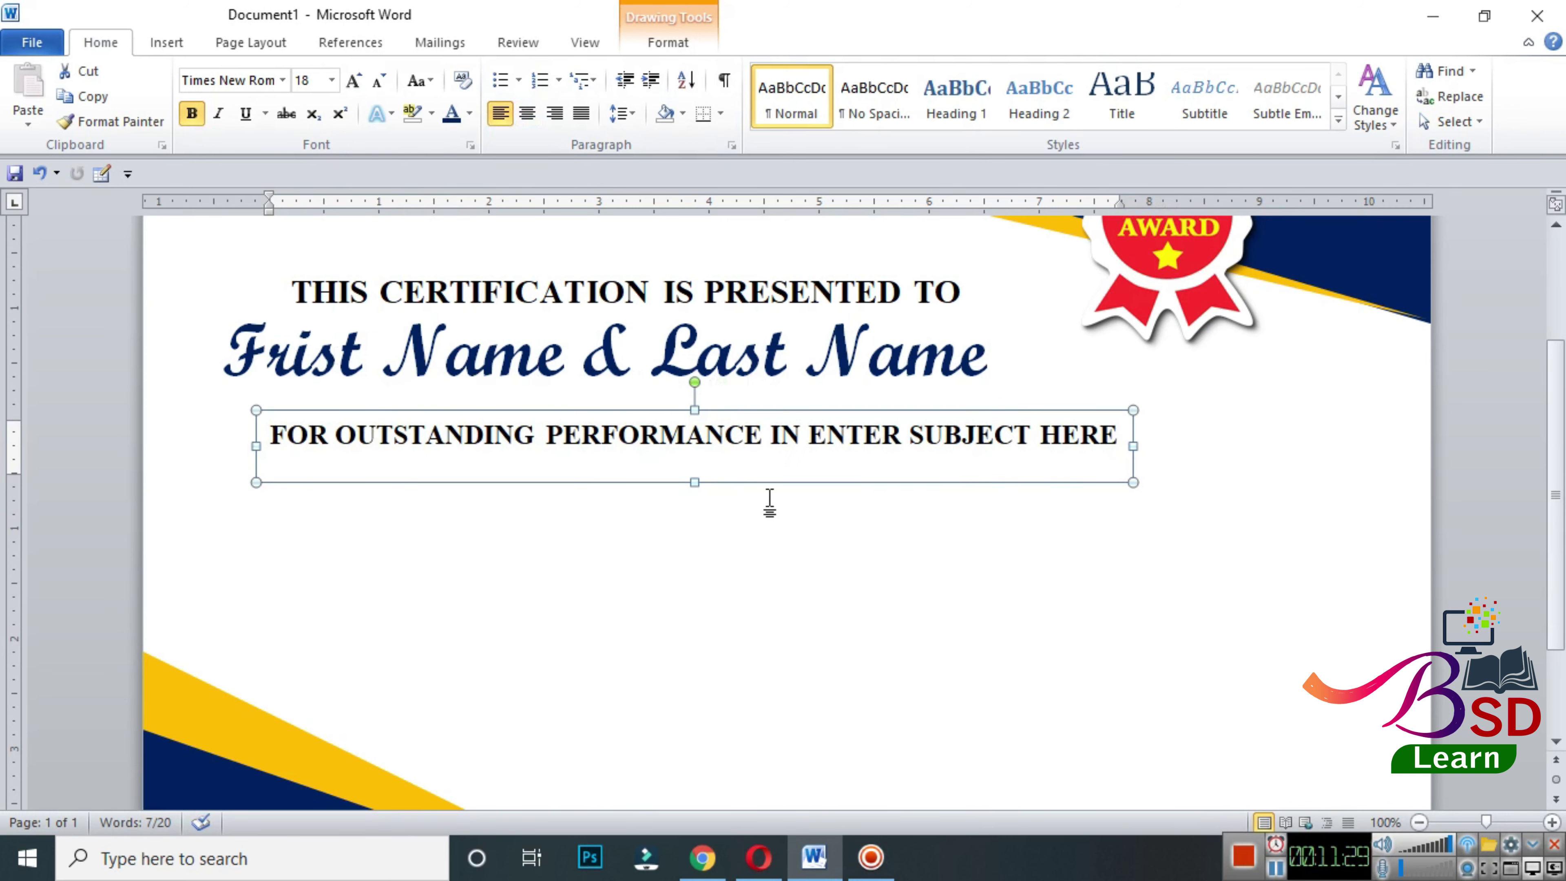
{"action": "left_click_drag", "start_coordinate": [693, 482], "coordinate": [691, 472]}
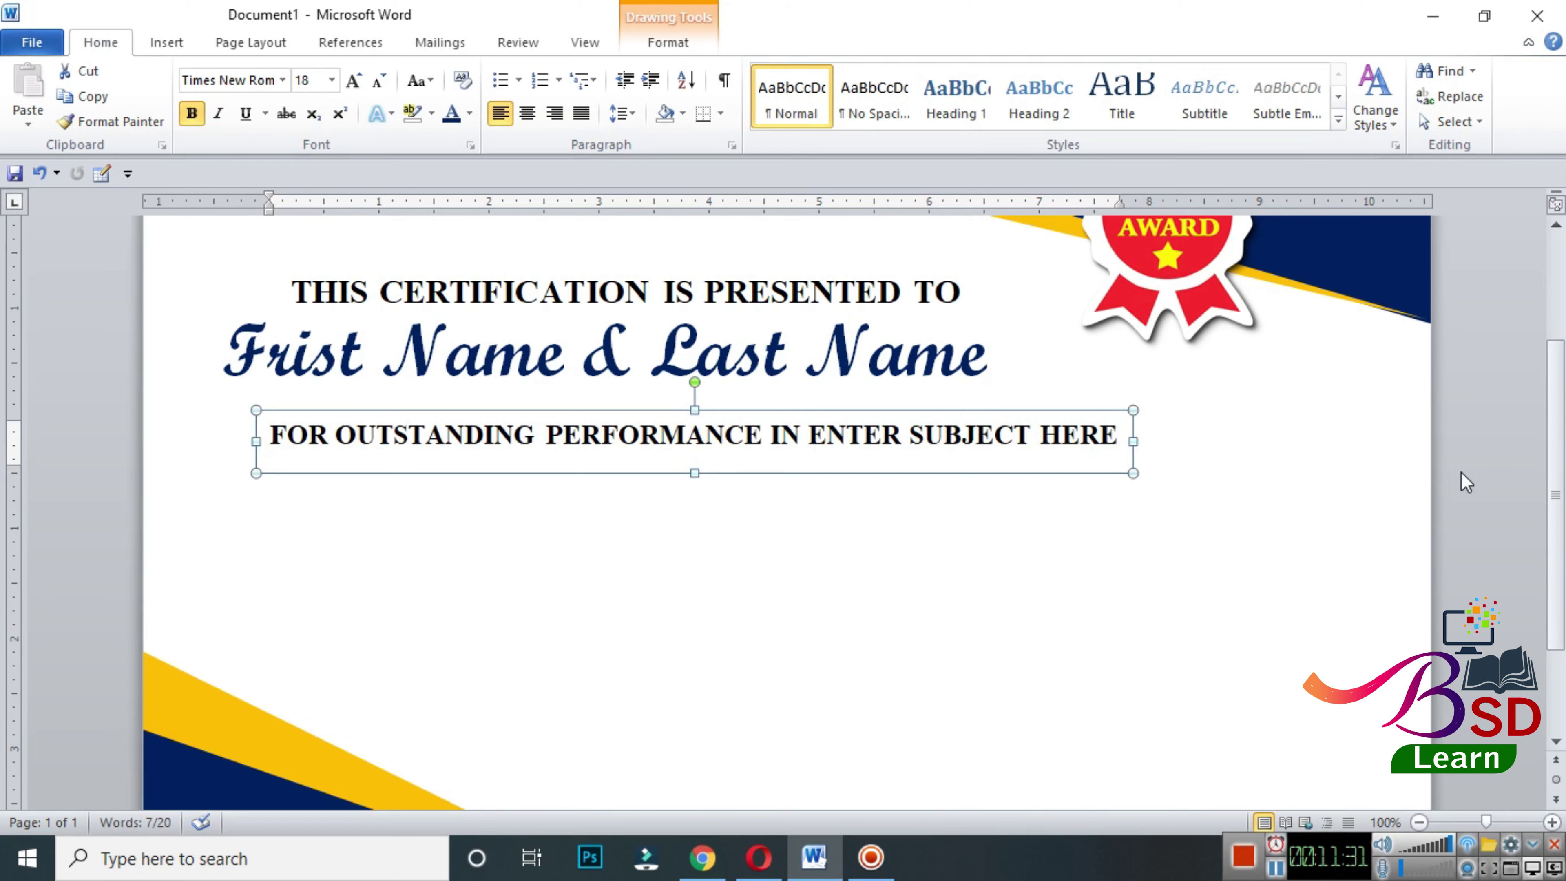
{"action": "scroll", "coordinate": [1339, 519], "scroll_direction": "up", "scroll_amount": 3}
{"action": "left_click", "coordinate": [1338, 518]}
- Draw a wide rectangle across the page below the subject line
{"action": "scroll", "coordinate": [689, 558], "scroll_direction": "down", "scroll_amount": 2}
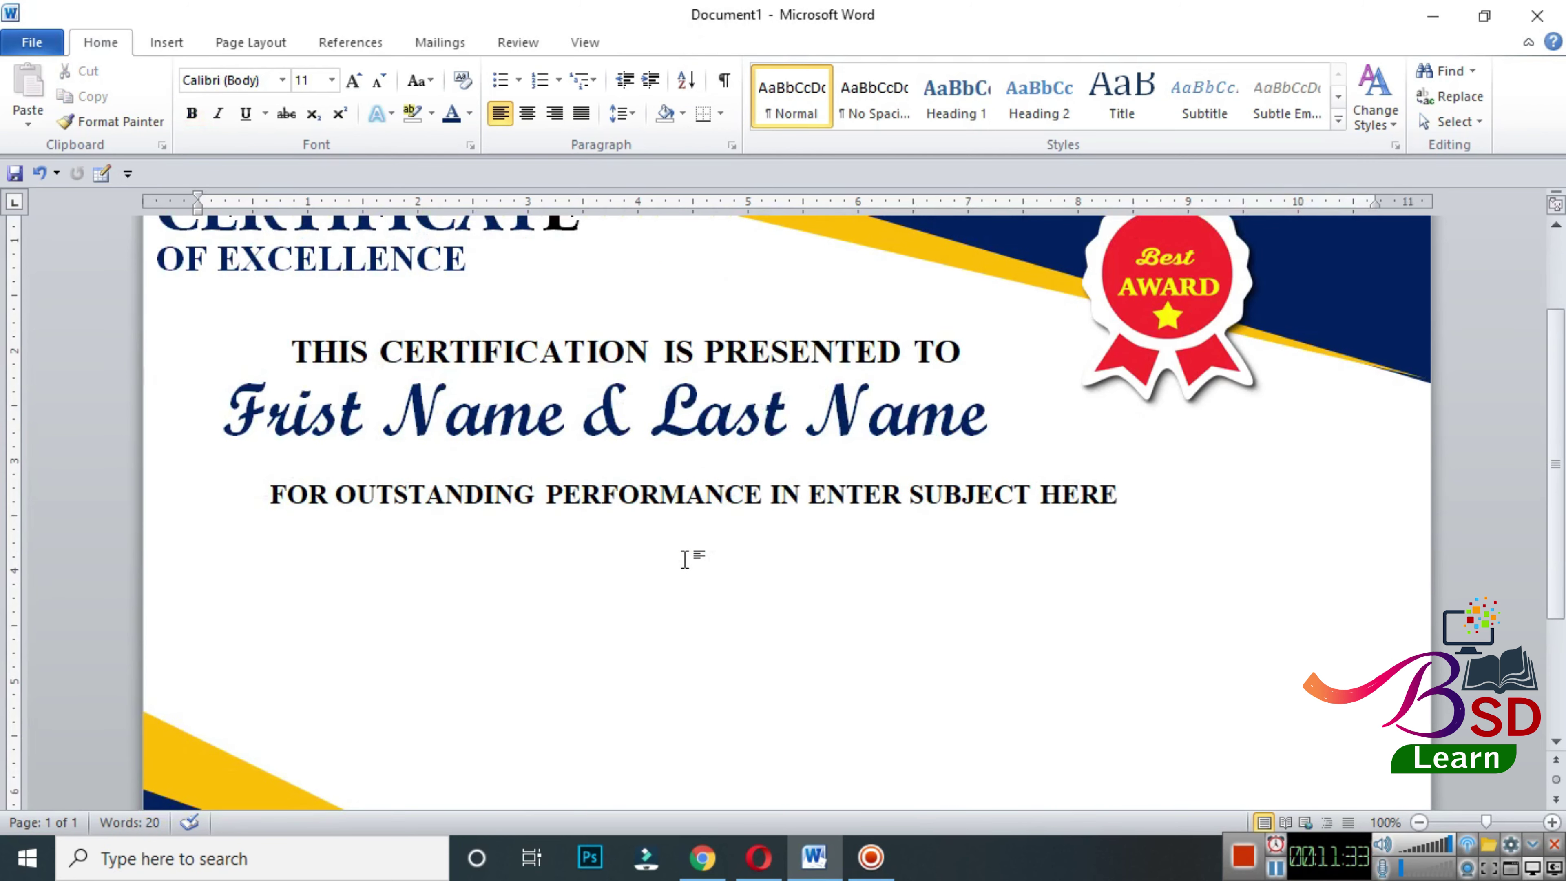
{"action": "scroll", "coordinate": [689, 558], "scroll_direction": "down", "scroll_amount": 2}
{"action": "scroll", "coordinate": [689, 558], "scroll_direction": "down", "scroll_amount": 1}
{"action": "left_click", "coordinate": [183, 46]}
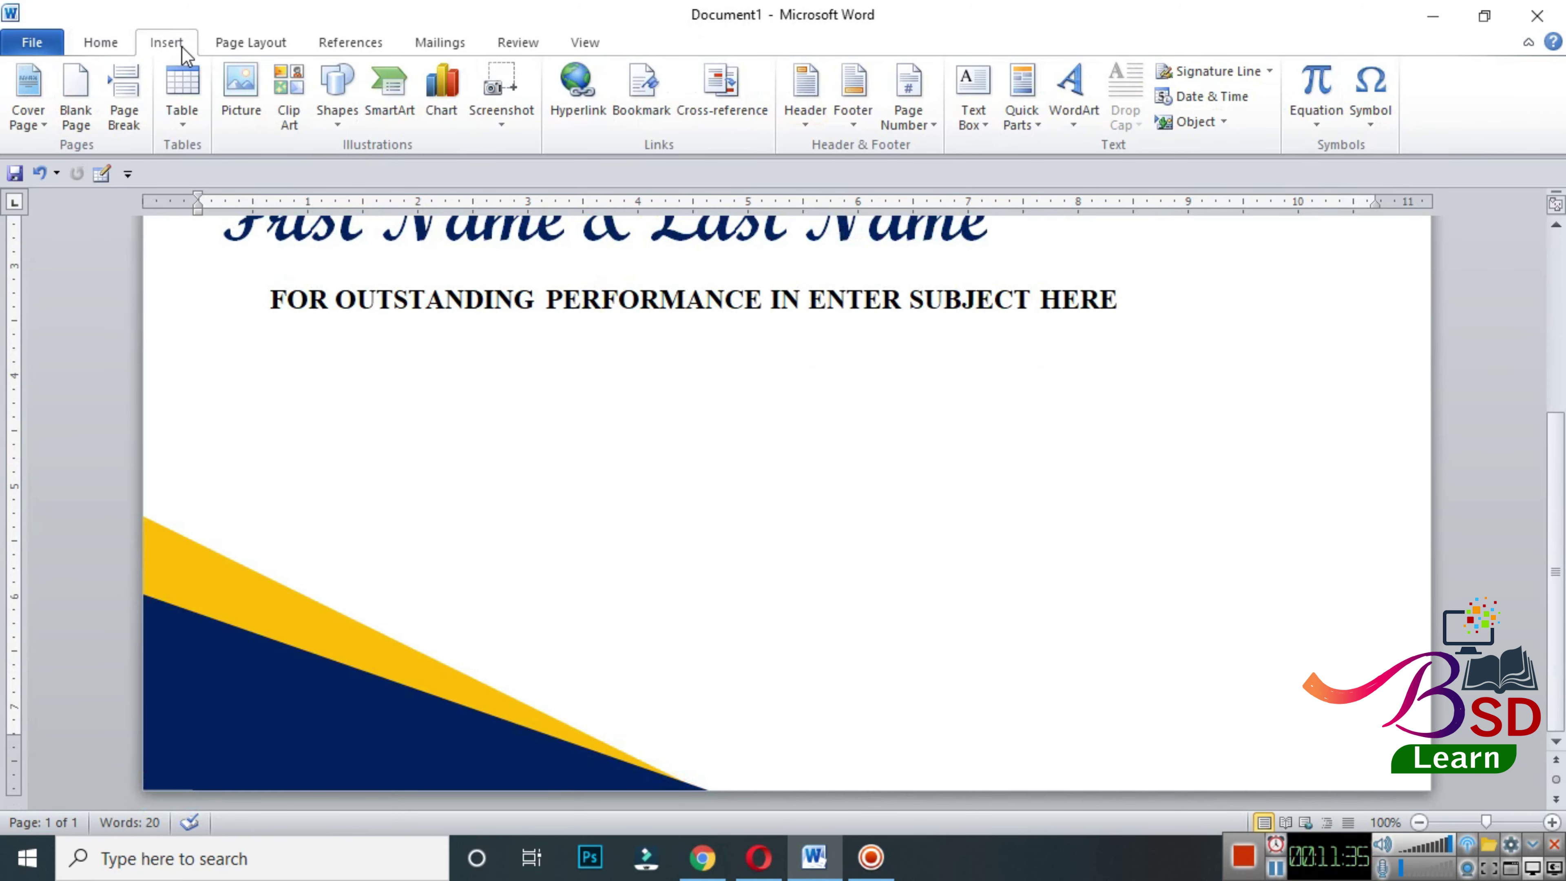
{"action": "left_click", "coordinate": [339, 92]}
{"action": "mouse_move", "coordinate": [266, 337]}
{"action": "left_mouse_down"}
{"action": "mouse_move", "coordinate": [1347, 504]}
{"action": "mouse_move", "coordinate": [1367, 550]}
{"action": "left_mouse_up"}
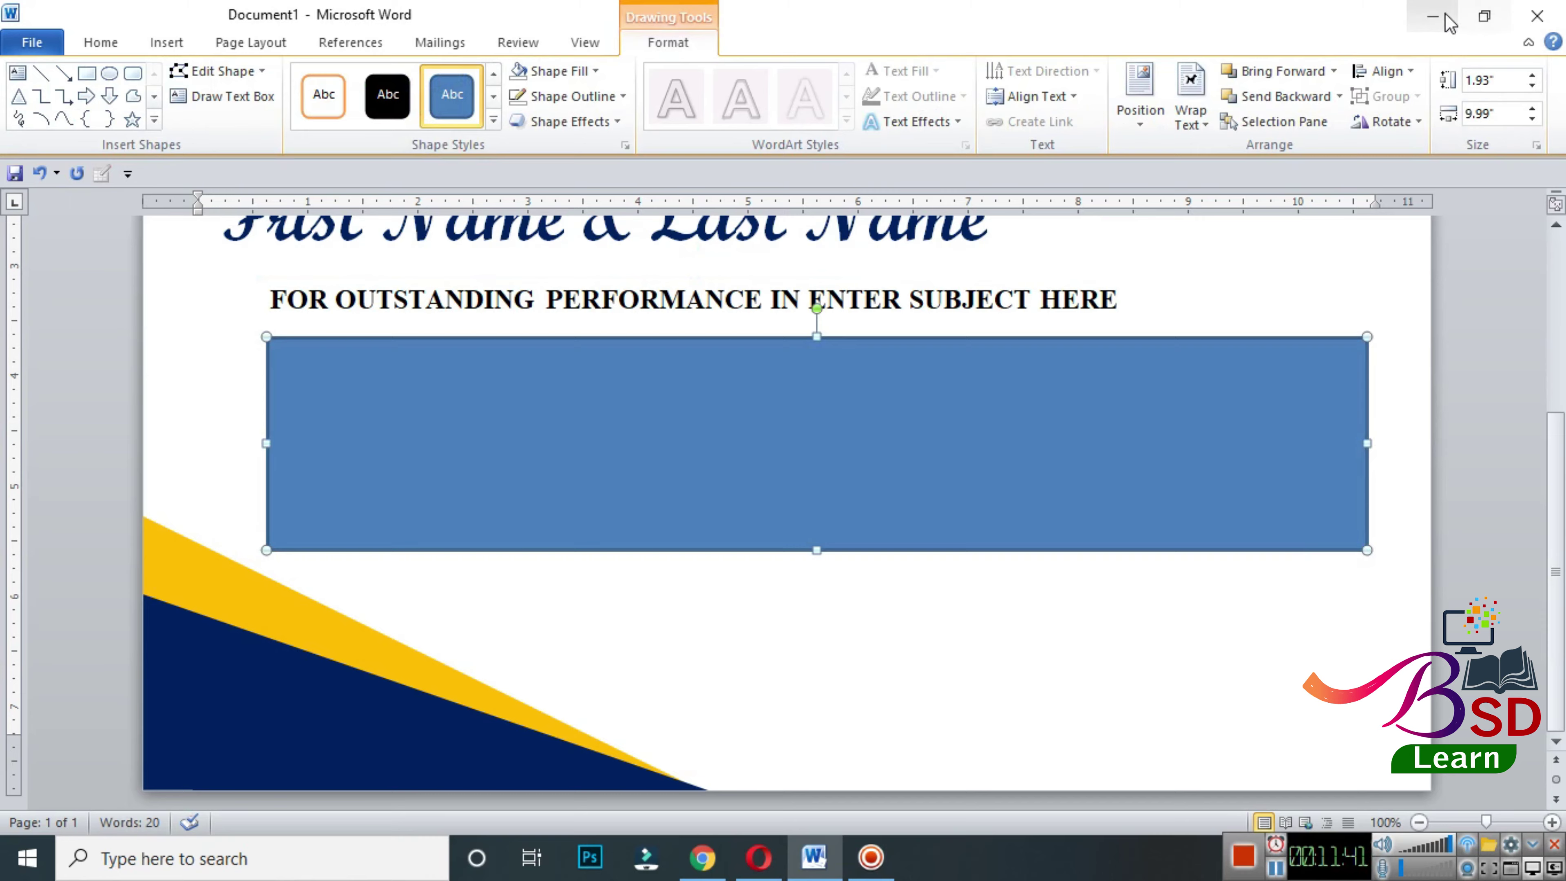
- Select the opening Lorem Ipsum sentences in the other document for copying
{"action": "left_click", "coordinate": [1432, 16]}
{"action": "key", "text": "alt+Tab"}
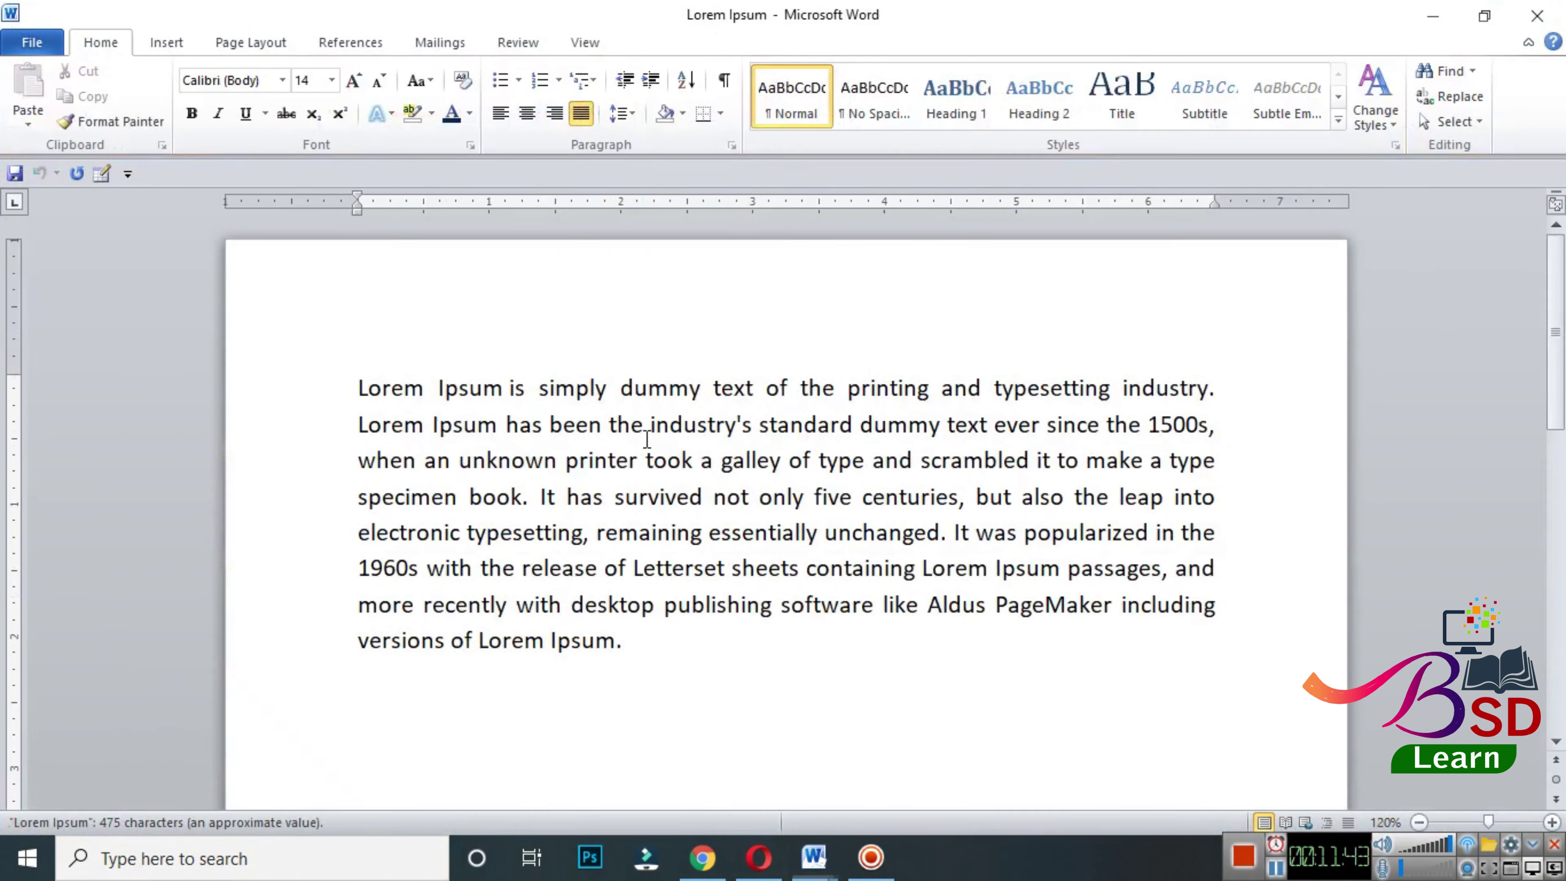
{"action": "mouse_move", "coordinate": [352, 384]}
{"action": "left_mouse_down"}
{"action": "mouse_move", "coordinate": [1218, 498]}
{"action": "mouse_move", "coordinate": [944, 544]}
{"action": "left_mouse_up"}
{"action": "key", "text": "ctrl+c"}
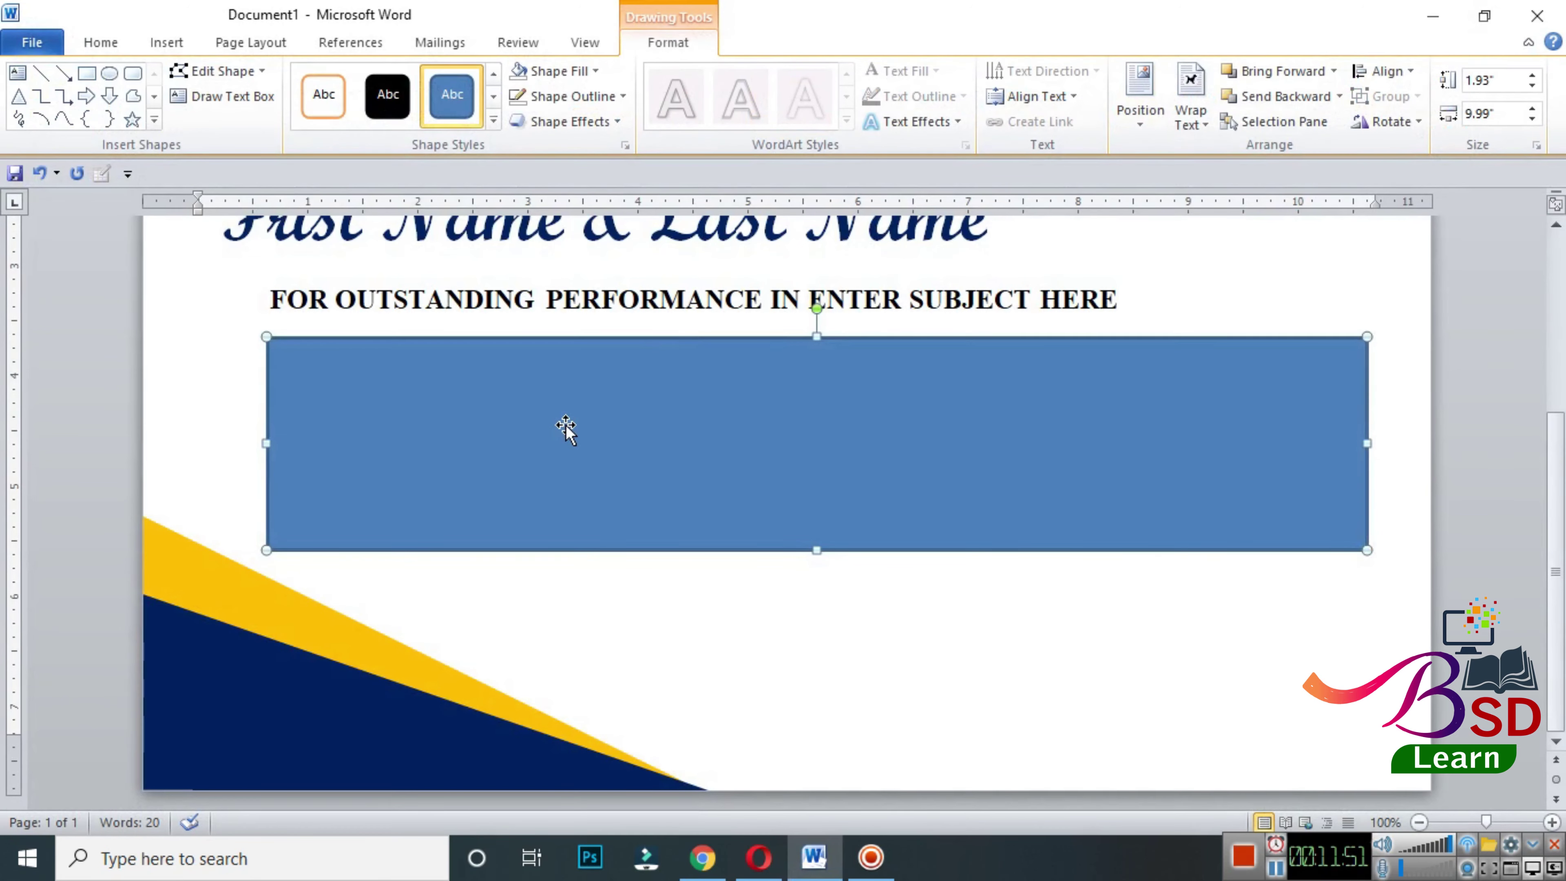
{"action": "right_click", "coordinate": [565, 428]}
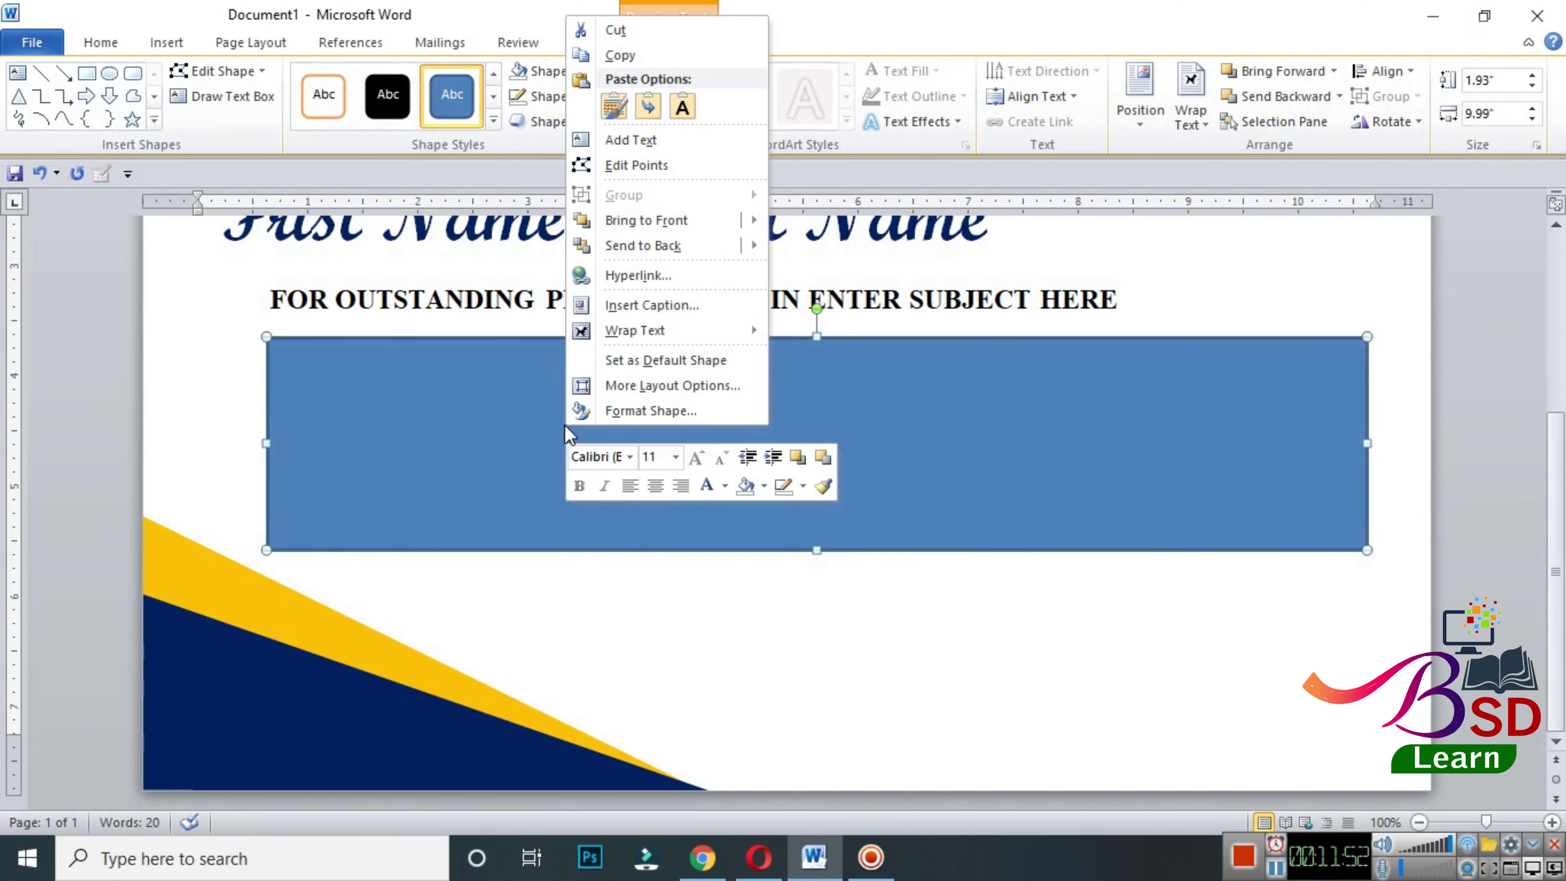
- Paste the Lorem Ipsum paragraph into the rectangle as bold, 18 pt, justified text
{"action": "left_click", "coordinate": [639, 139]}
{"action": "key", "text": "ctrl+v"}
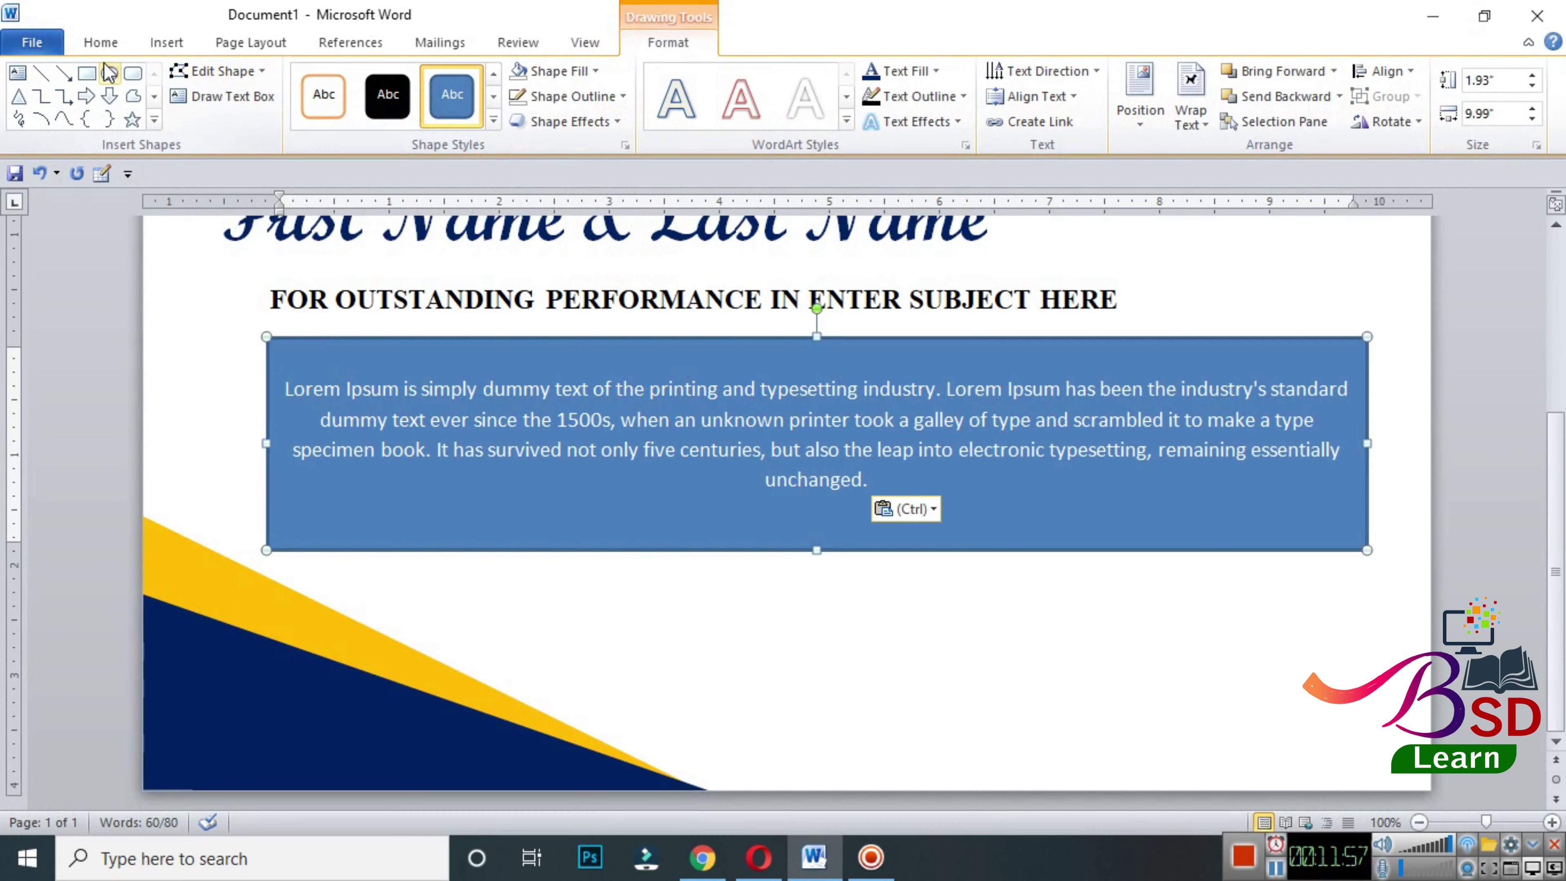
{"action": "left_click", "coordinate": [100, 42]}
{"action": "left_click", "coordinate": [354, 81]}
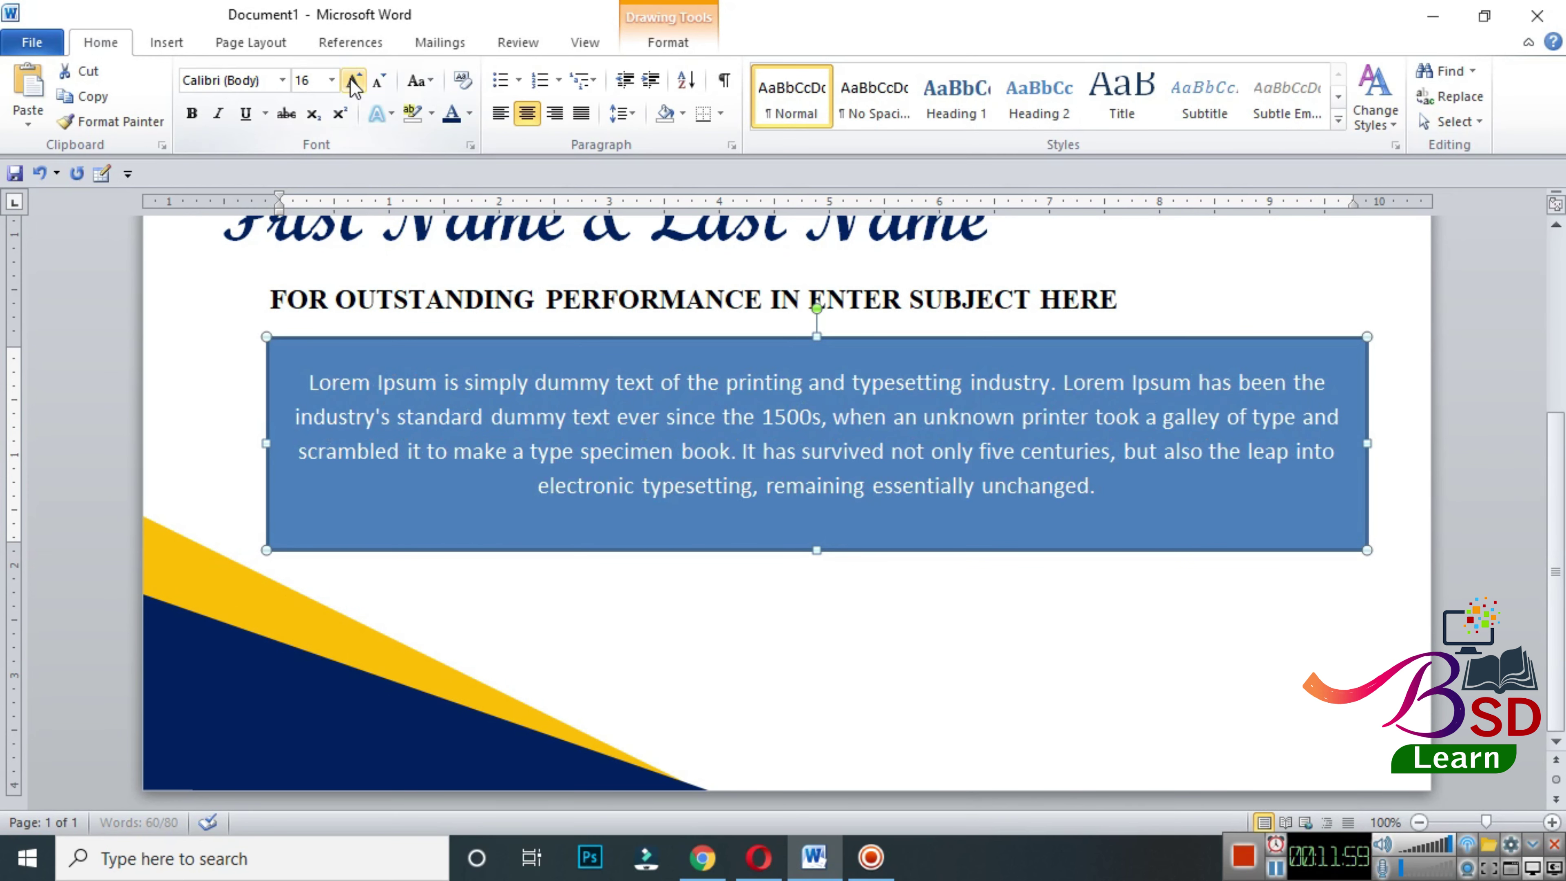
{"action": "left_click", "coordinate": [353, 81]}
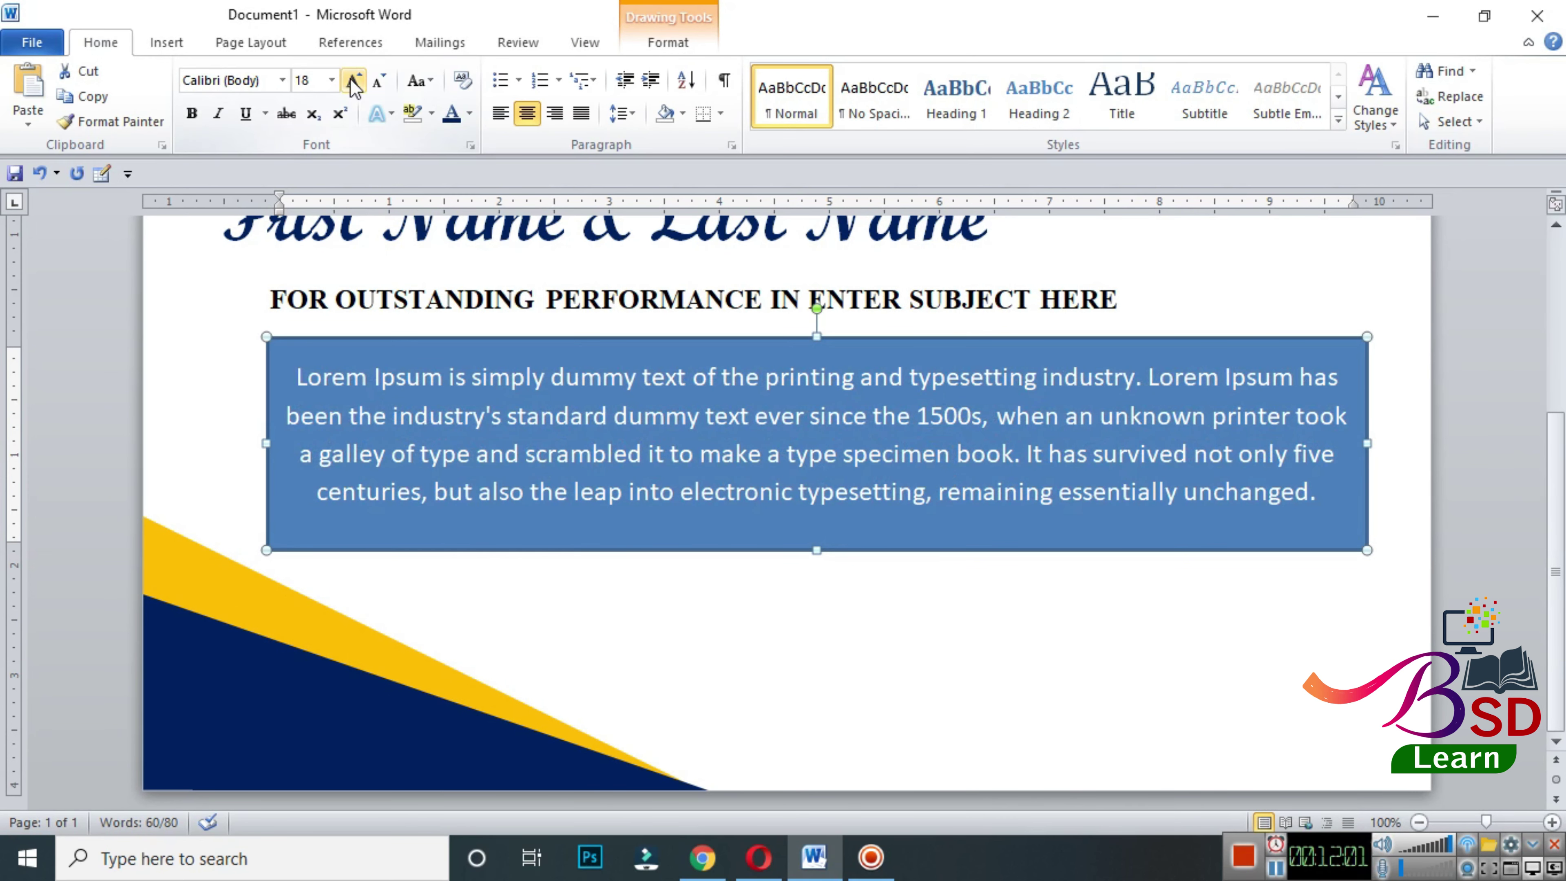
{"action": "left_click", "coordinate": [192, 113]}
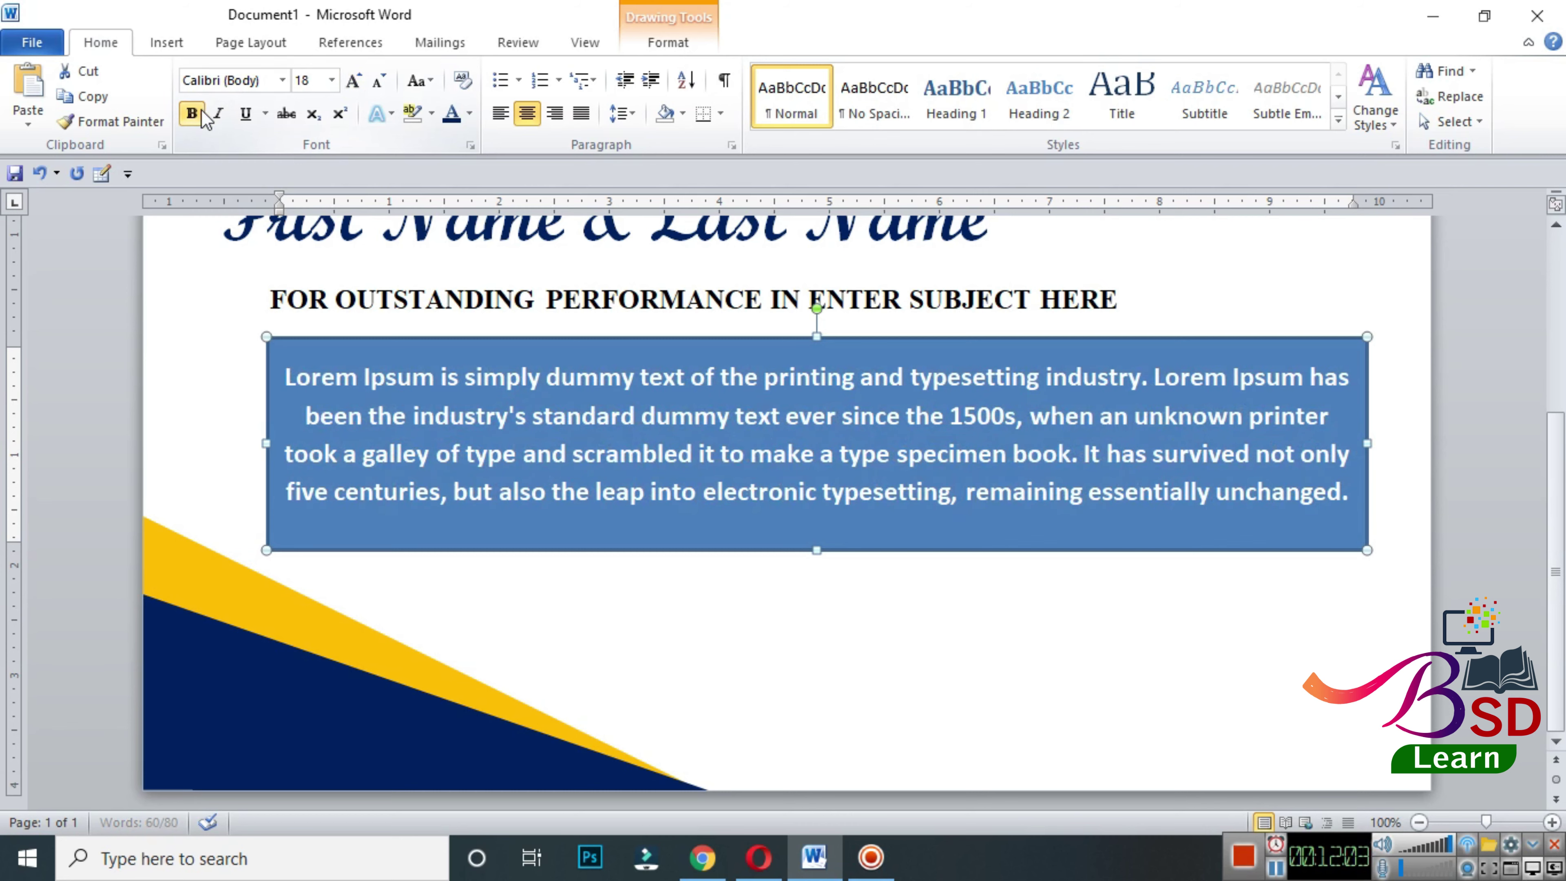
{"action": "left_click", "coordinate": [501, 116]}
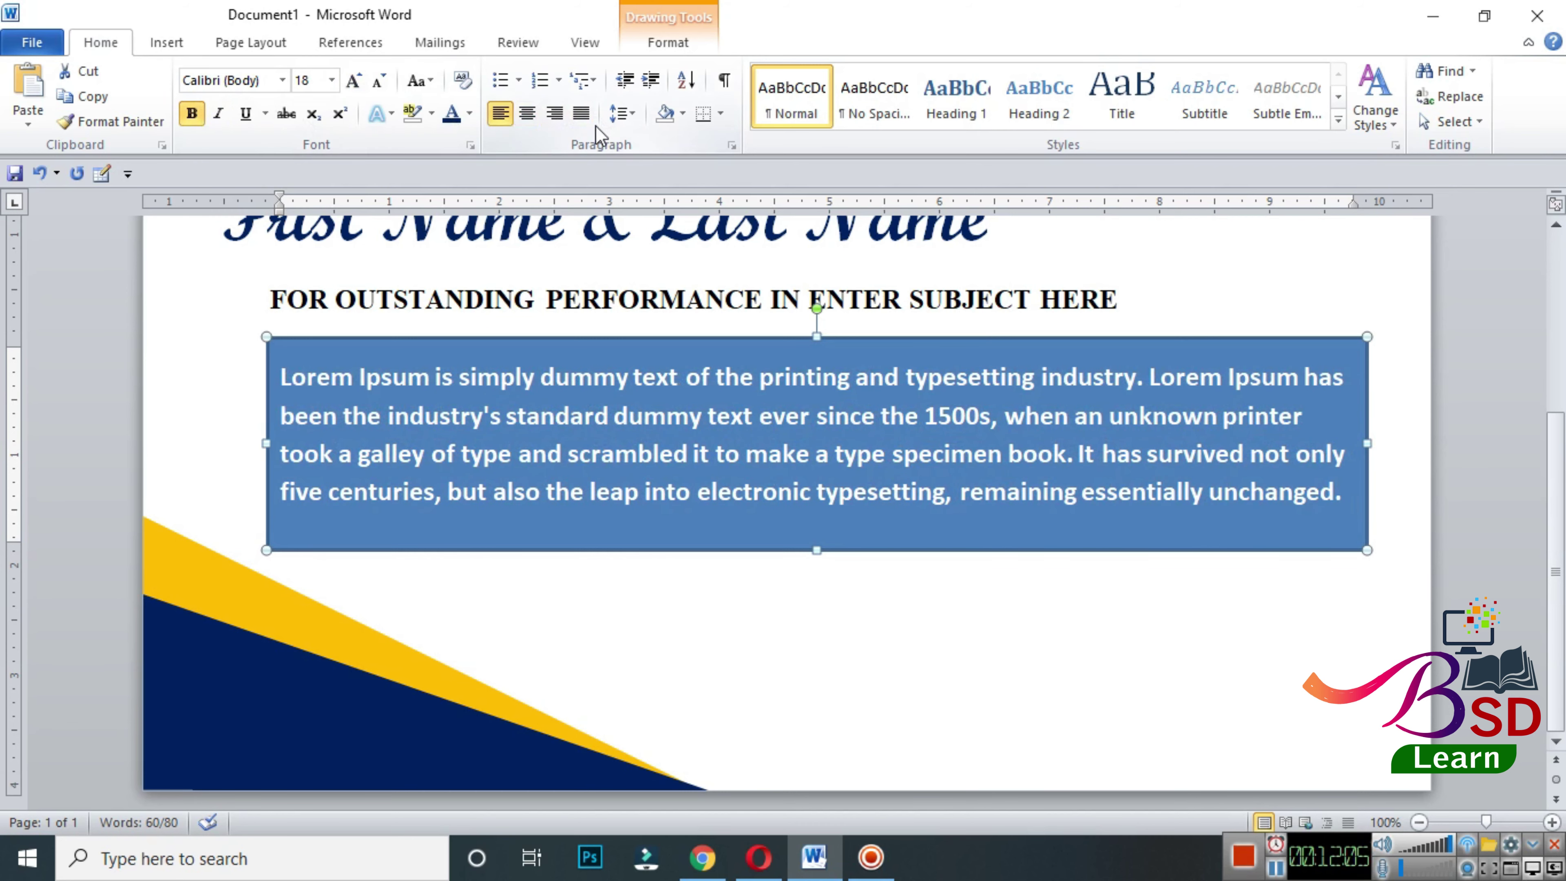
{"action": "left_click", "coordinate": [582, 116]}
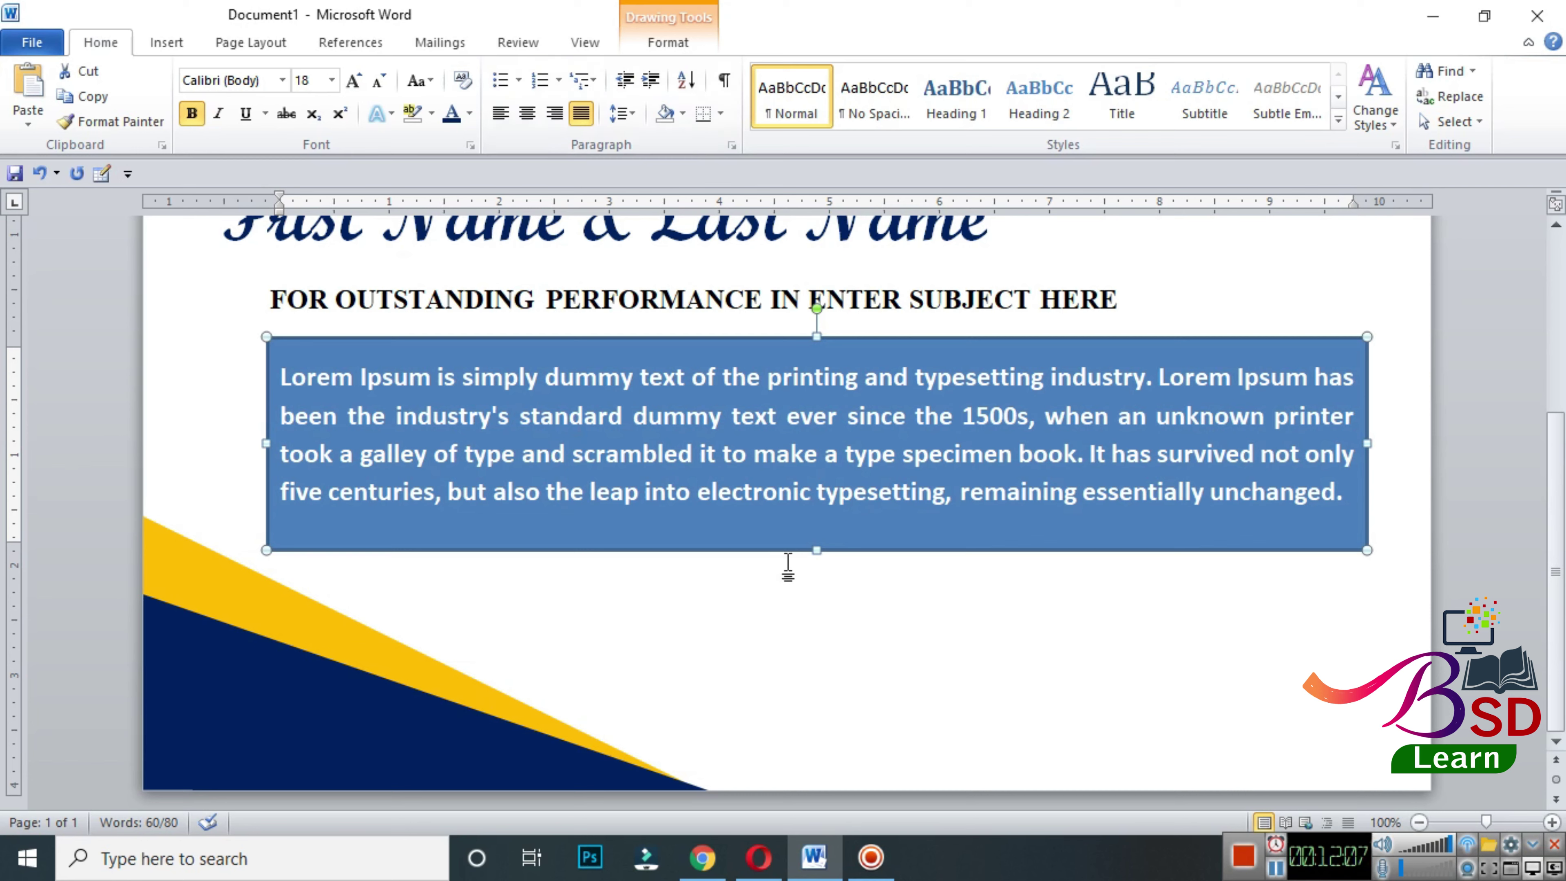
- Give the rectangle a white fill and no outline, make the text black, and shorten it slightly
{"action": "left_click", "coordinate": [668, 42]}
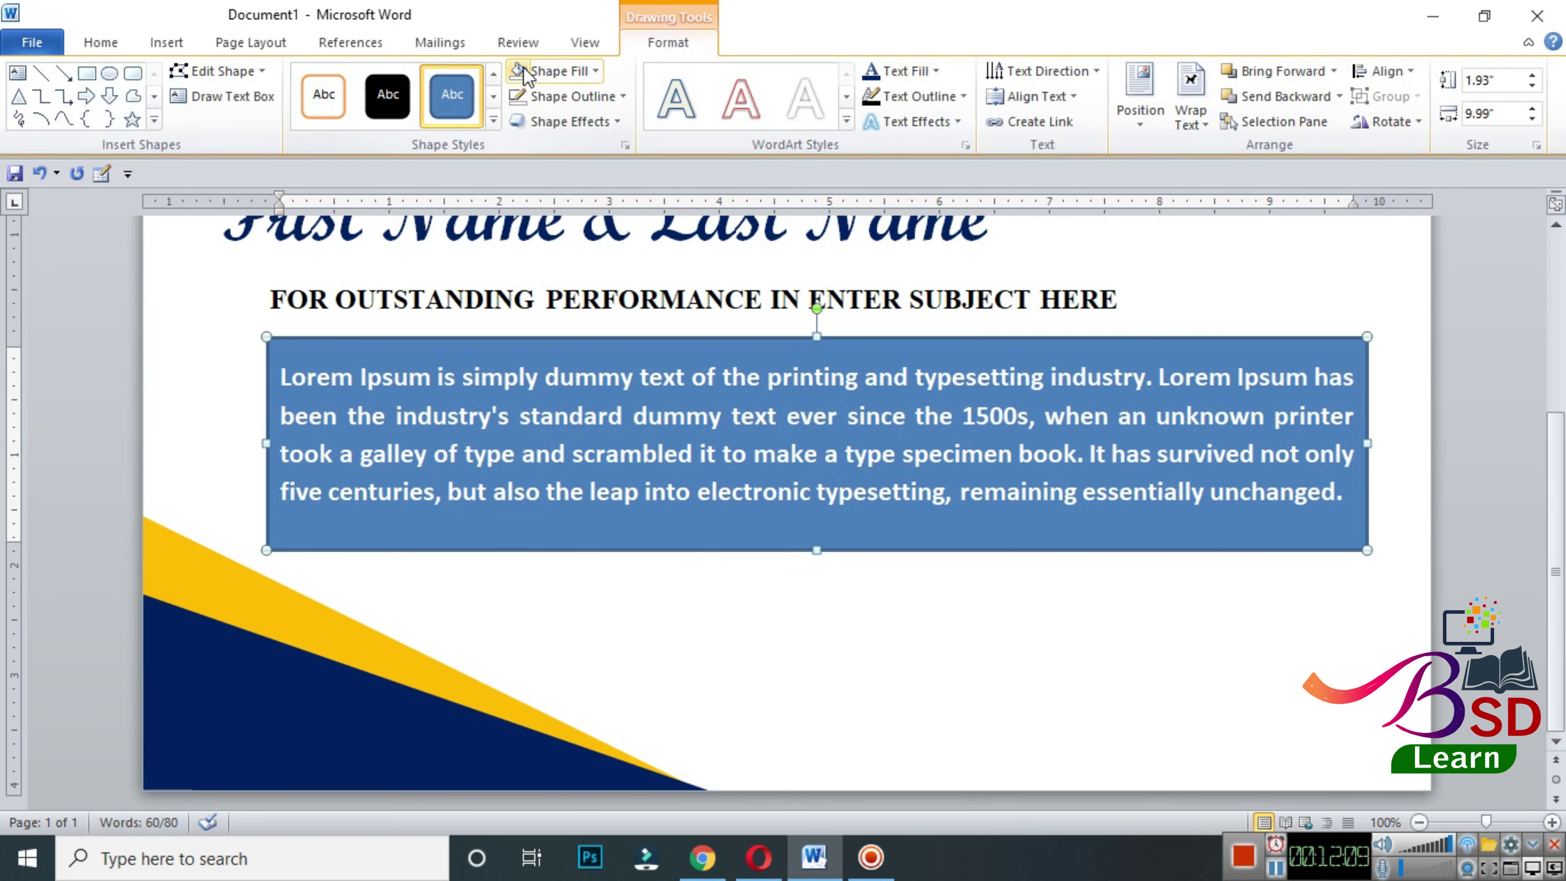
{"action": "left_click", "coordinate": [523, 69]}
{"action": "left_click", "coordinate": [519, 98]}
{"action": "left_click", "coordinate": [871, 71]}
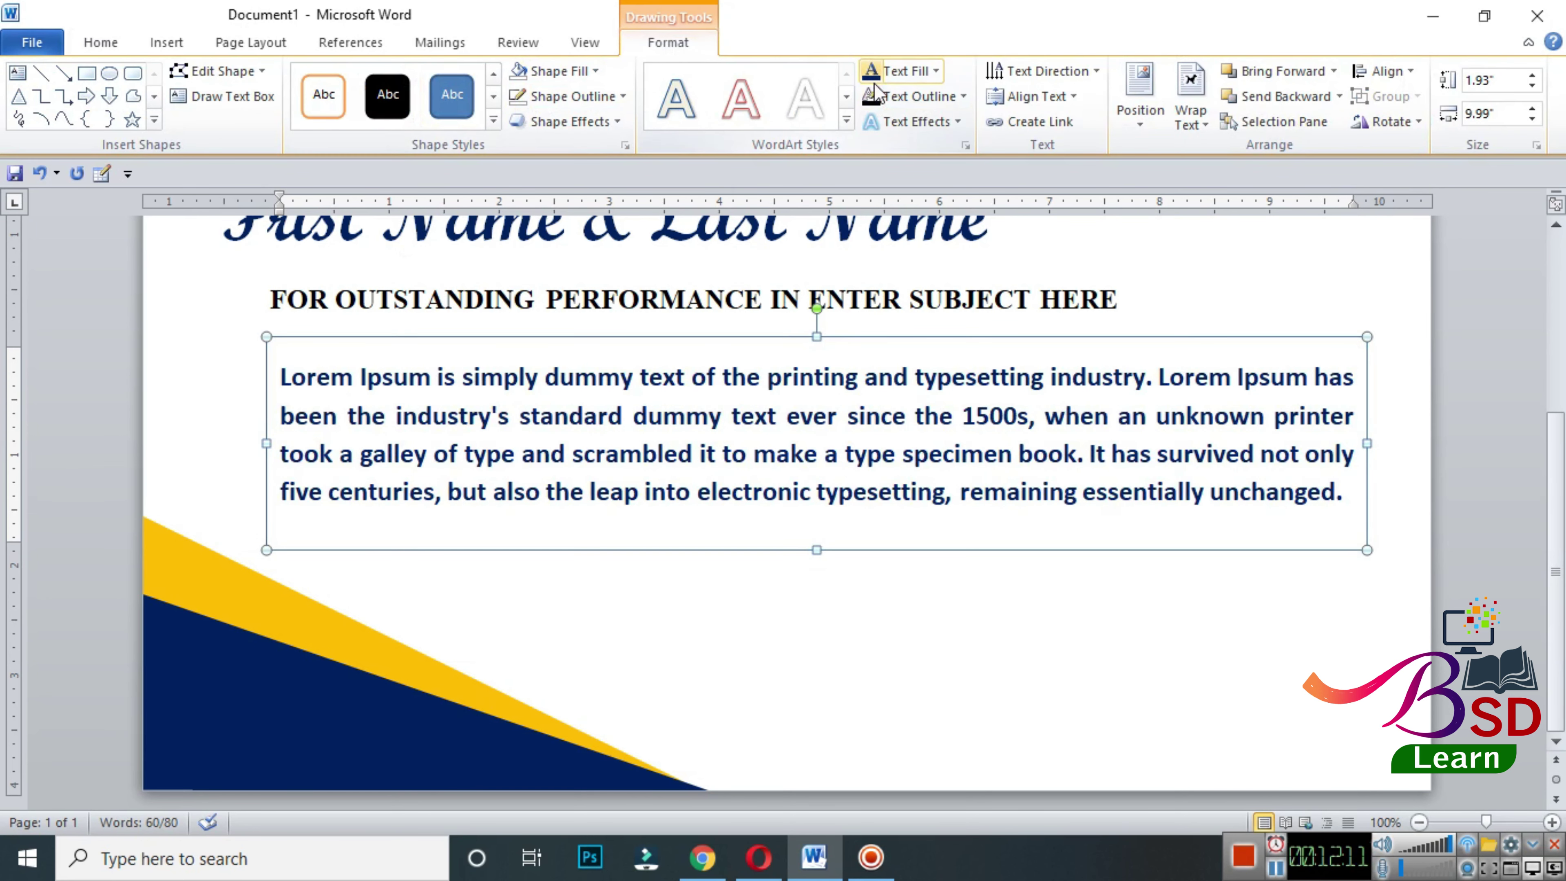
{"action": "left_click", "coordinate": [906, 69]}
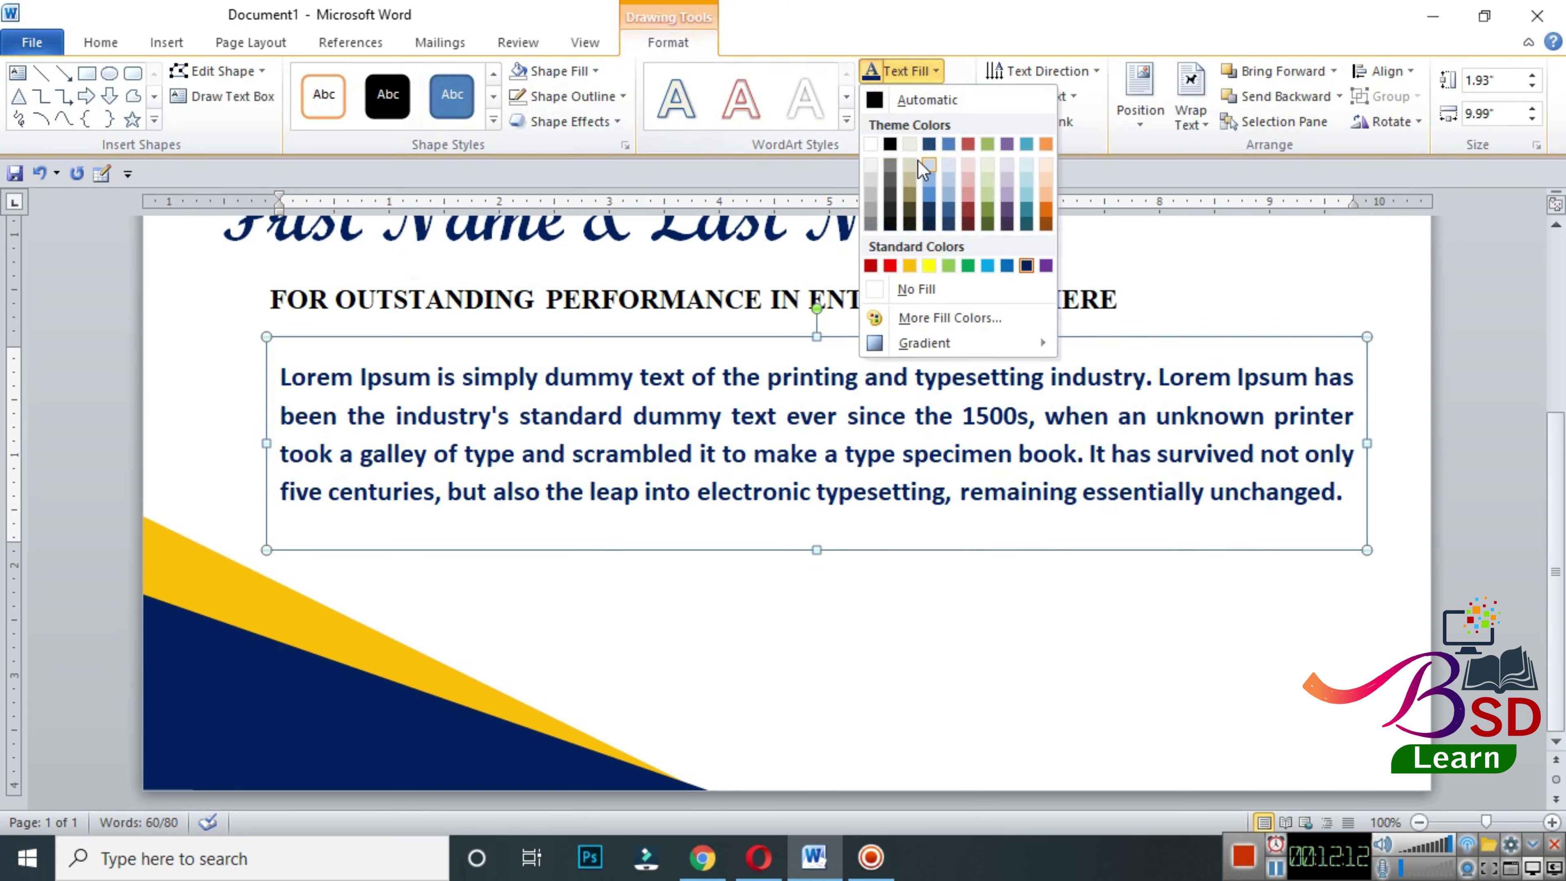
{"action": "left_click", "coordinate": [891, 140]}
{"action": "left_click_drag", "start_coordinate": [816, 549], "coordinate": [817, 541]}
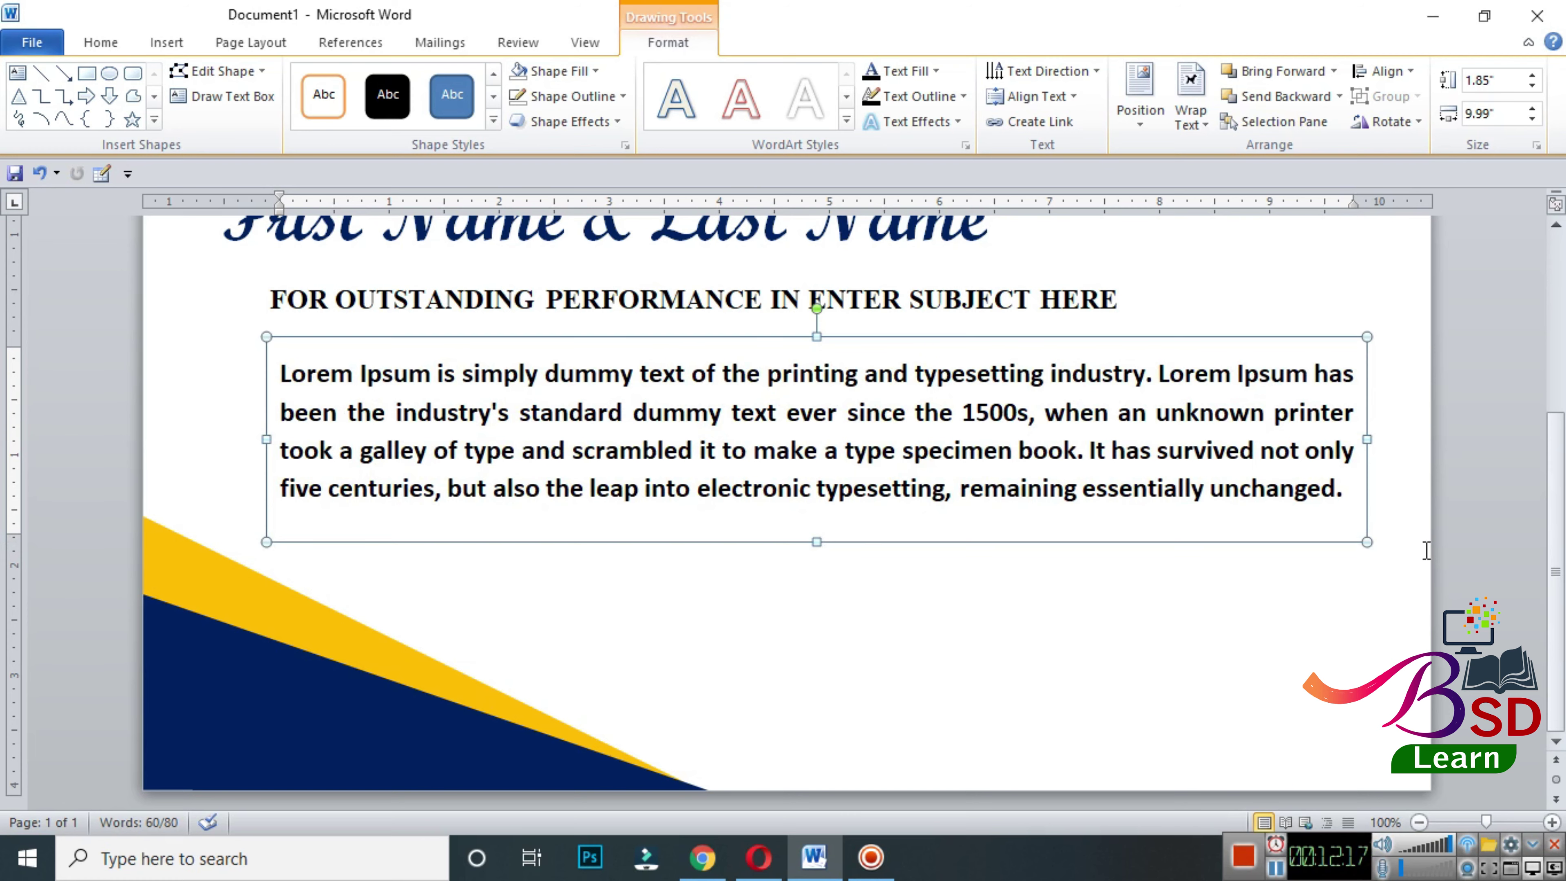
{"action": "left_click", "coordinate": [1501, 549]}
{"action": "scroll", "coordinate": [1111, 549], "scroll_direction": "up", "scroll_amount": 5}
{"action": "scroll", "coordinate": [1078, 551], "scroll_direction": "down", "scroll_amount": 1, "text": "ctrl"}
{"action": "scroll", "coordinate": [854, 575], "scroll_direction": "down", "scroll_amount": 2, "text": "ctrl"}
{"action": "scroll", "coordinate": [789, 571], "scroll_direction": "down", "scroll_amount": 1, "text": "ctrl"}
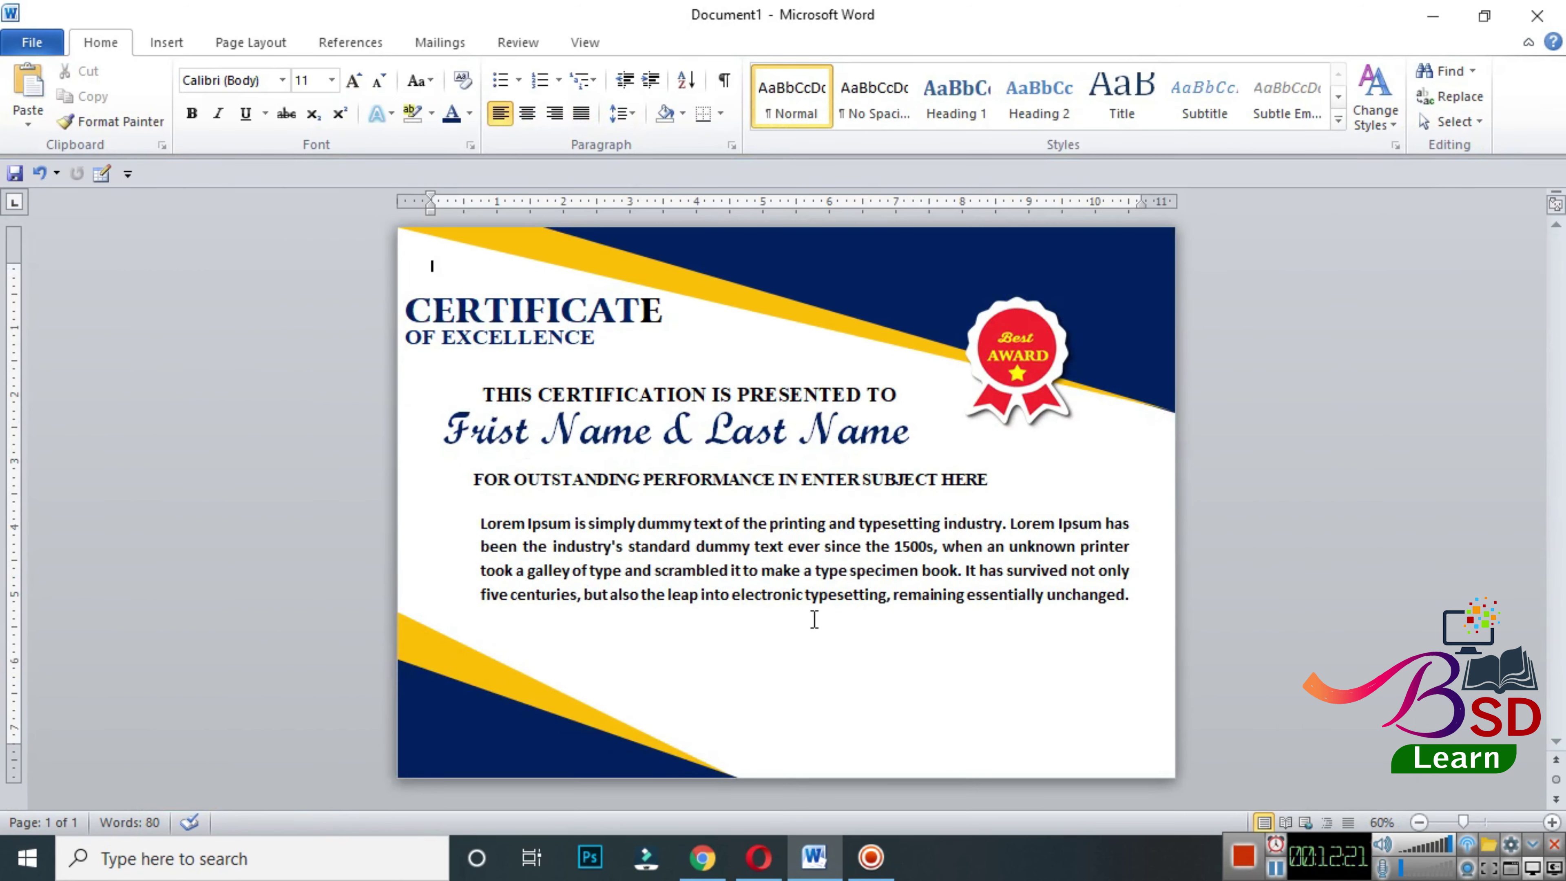
{"action": "scroll", "coordinate": [832, 619], "scroll_direction": "up", "scroll_amount": 2, "text": "ctrl"}
{"action": "scroll", "coordinate": [542, 559], "scroll_direction": "down", "scroll_amount": 3}
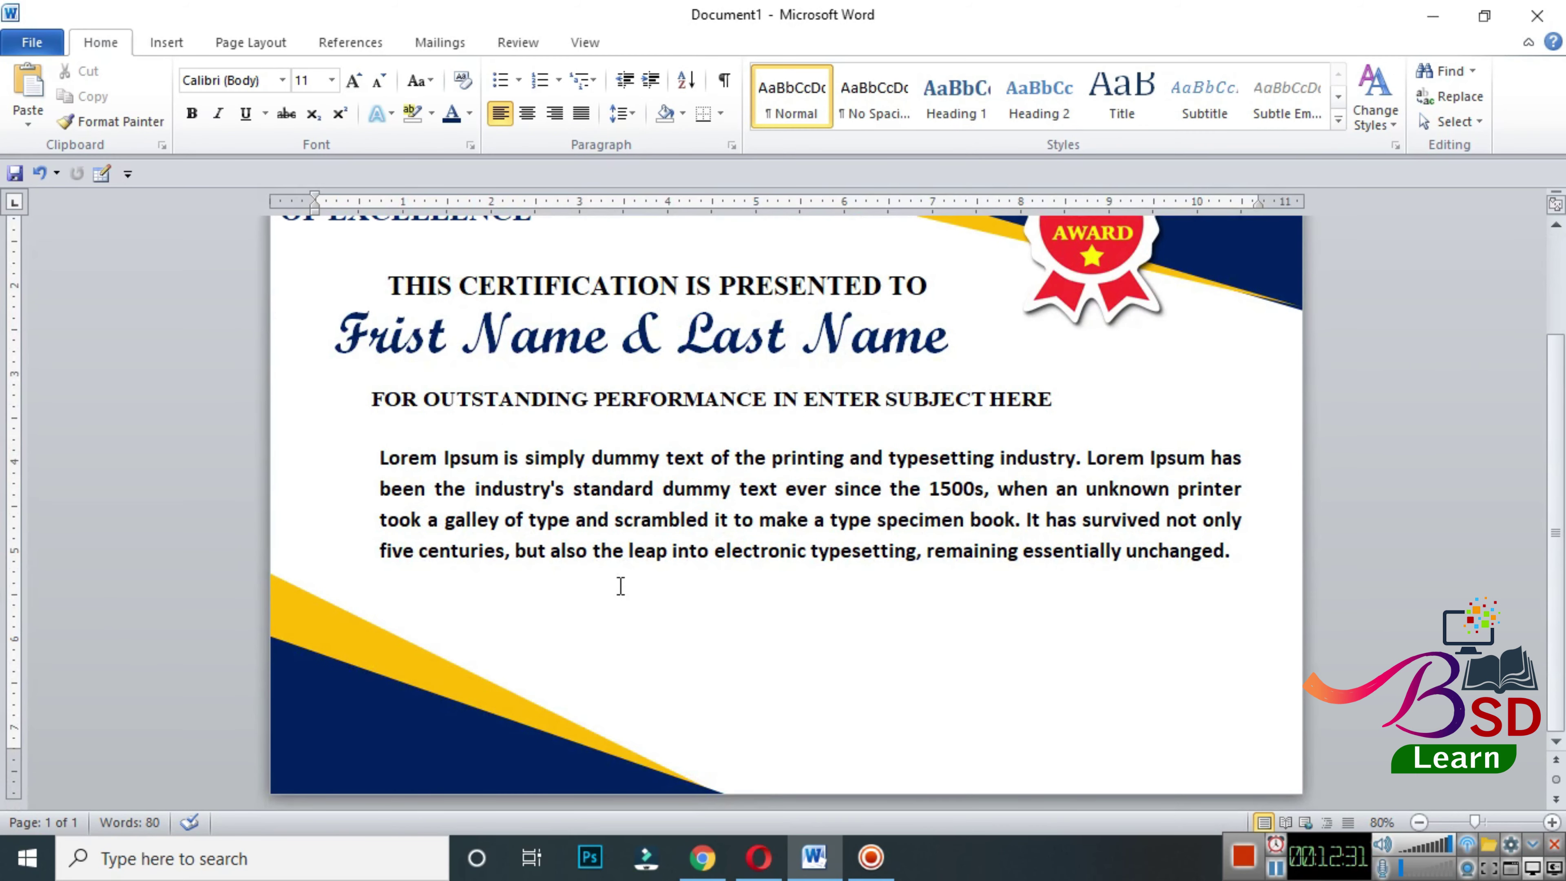
{"action": "scroll", "coordinate": [674, 650], "scroll_direction": "up", "scroll_amount": 3, "text": "ctrl"}
{"action": "scroll", "coordinate": [805, 636], "scroll_direction": "down", "scroll_amount": 3}
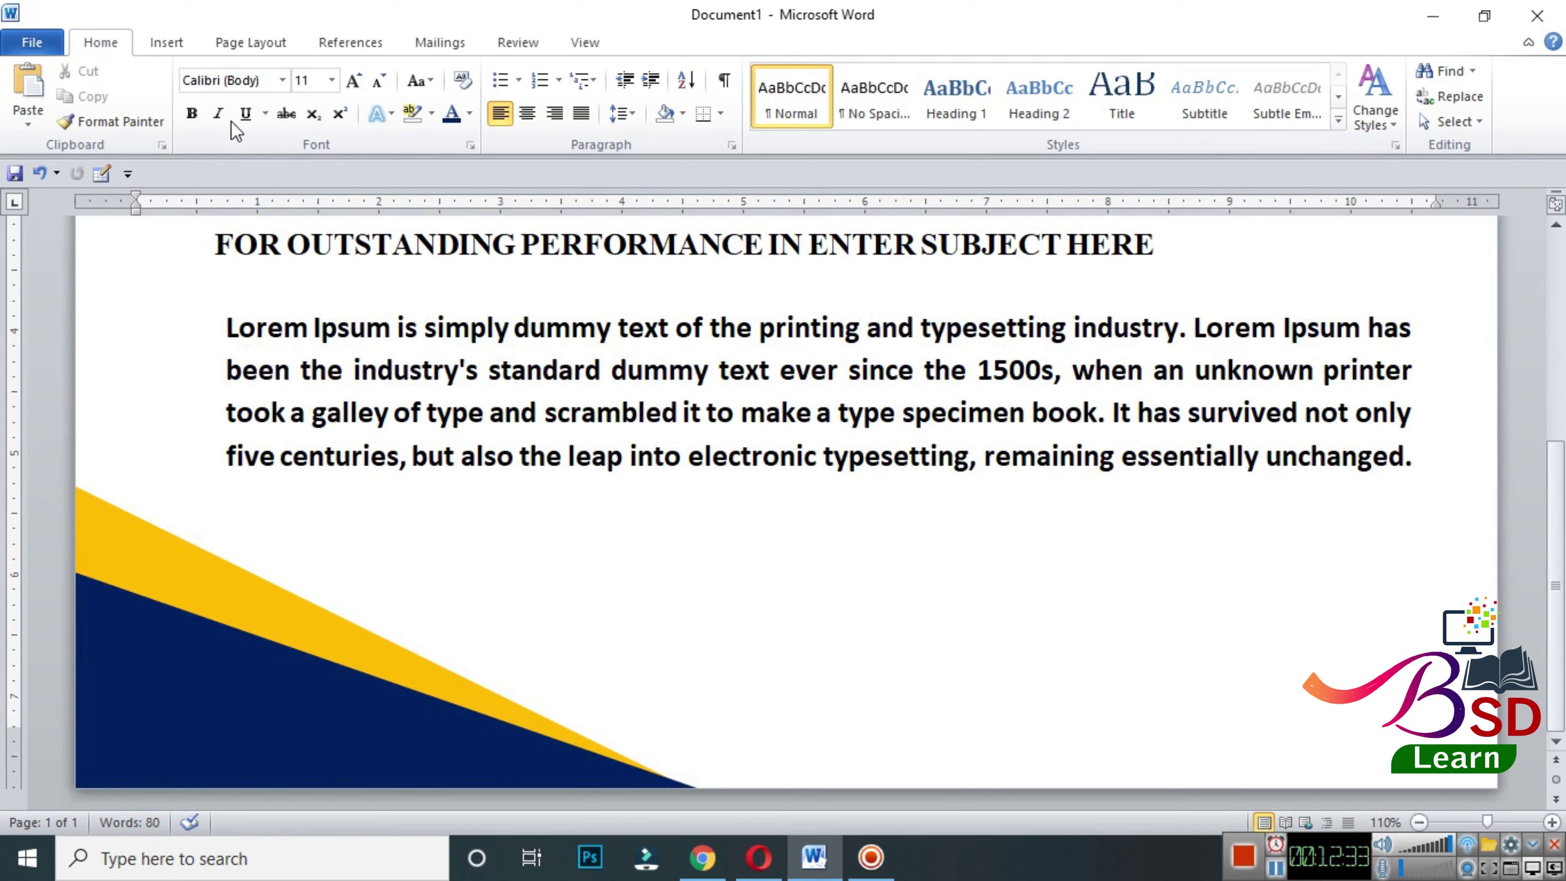
{"action": "left_click", "coordinate": [185, 43]}
- Draw a rectangle near the bottom of the page and start adding text to it
{"action": "left_click", "coordinate": [335, 94]}
{"action": "left_click", "coordinate": [331, 273]}
{"action": "mouse_move", "coordinate": [702, 673]}
{"action": "left_mouse_down"}
{"action": "mouse_move", "coordinate": [756, 731]}
{"action": "mouse_move", "coordinate": [1094, 784]}
{"action": "left_mouse_up"}
{"action": "right_click", "coordinate": [936, 729]}
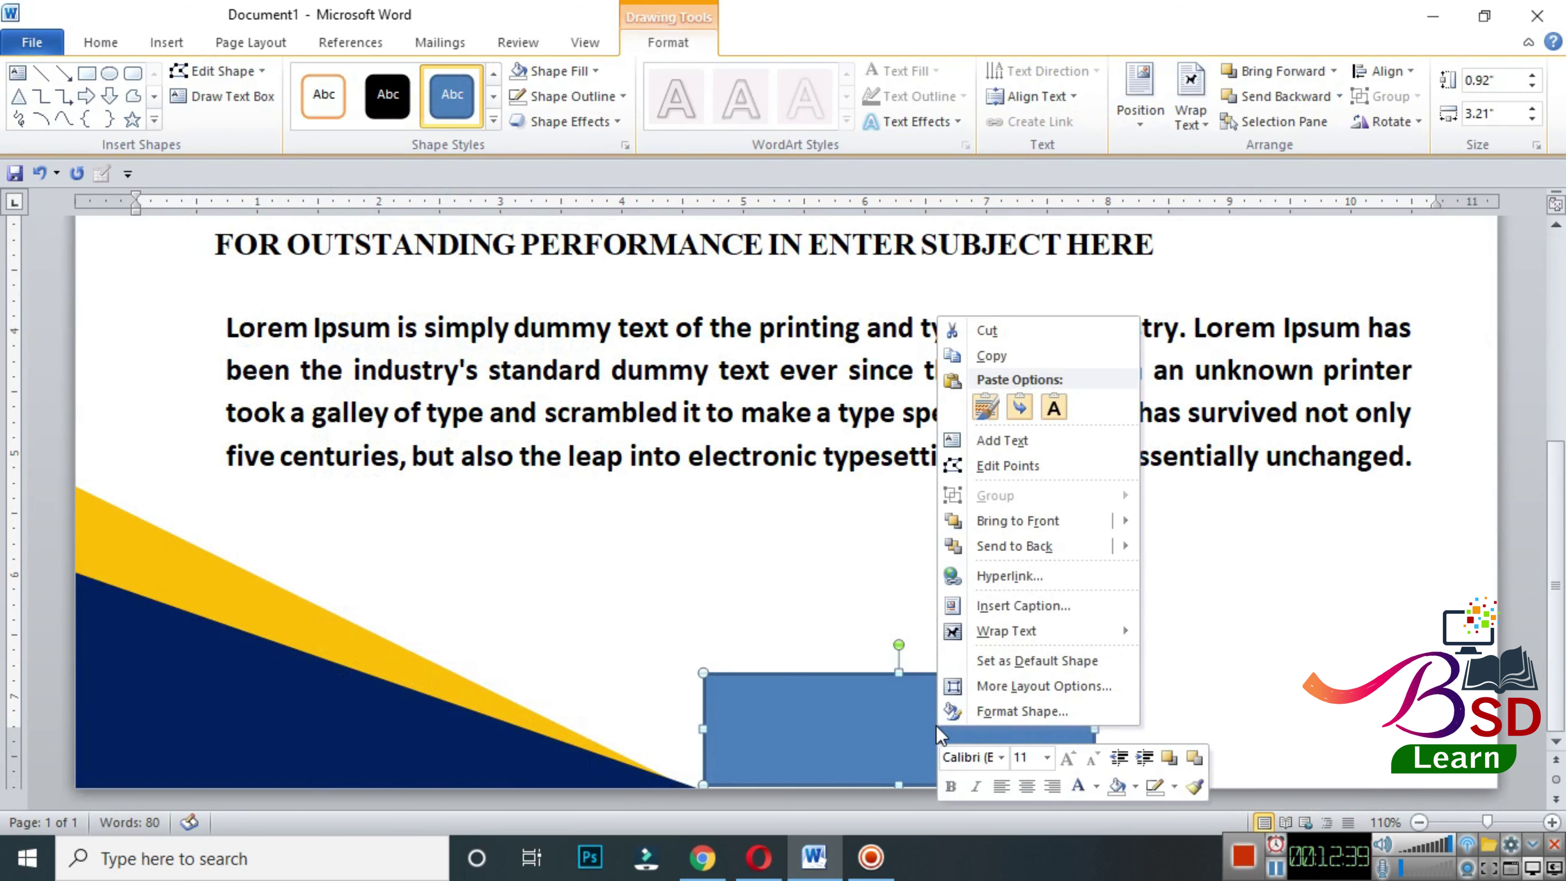
{"action": "left_click", "coordinate": [993, 439]}
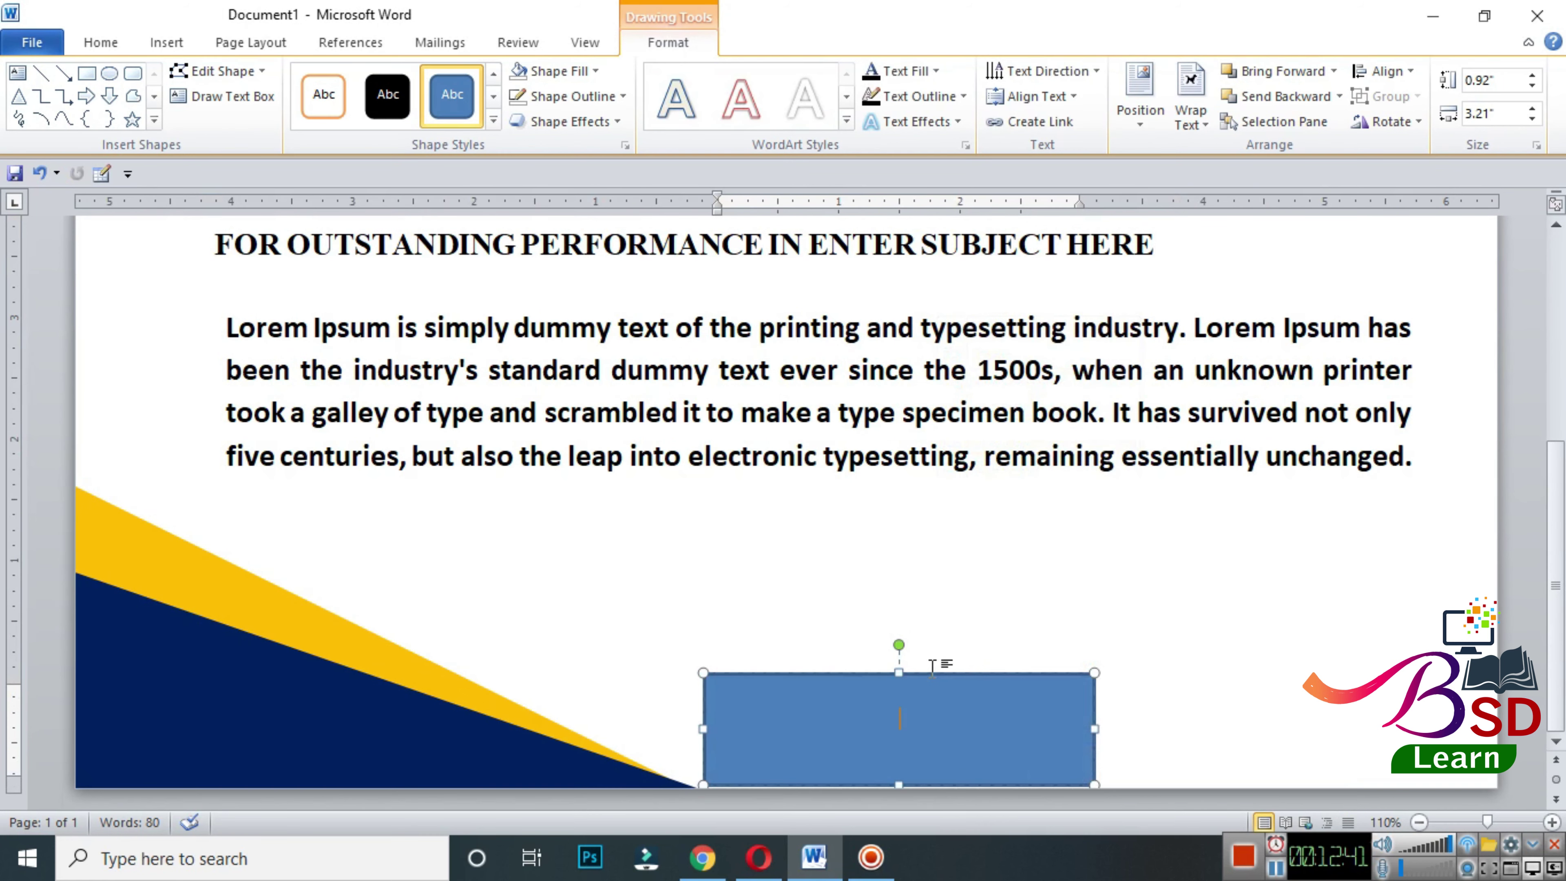
{"action": "type", "text": "-"}
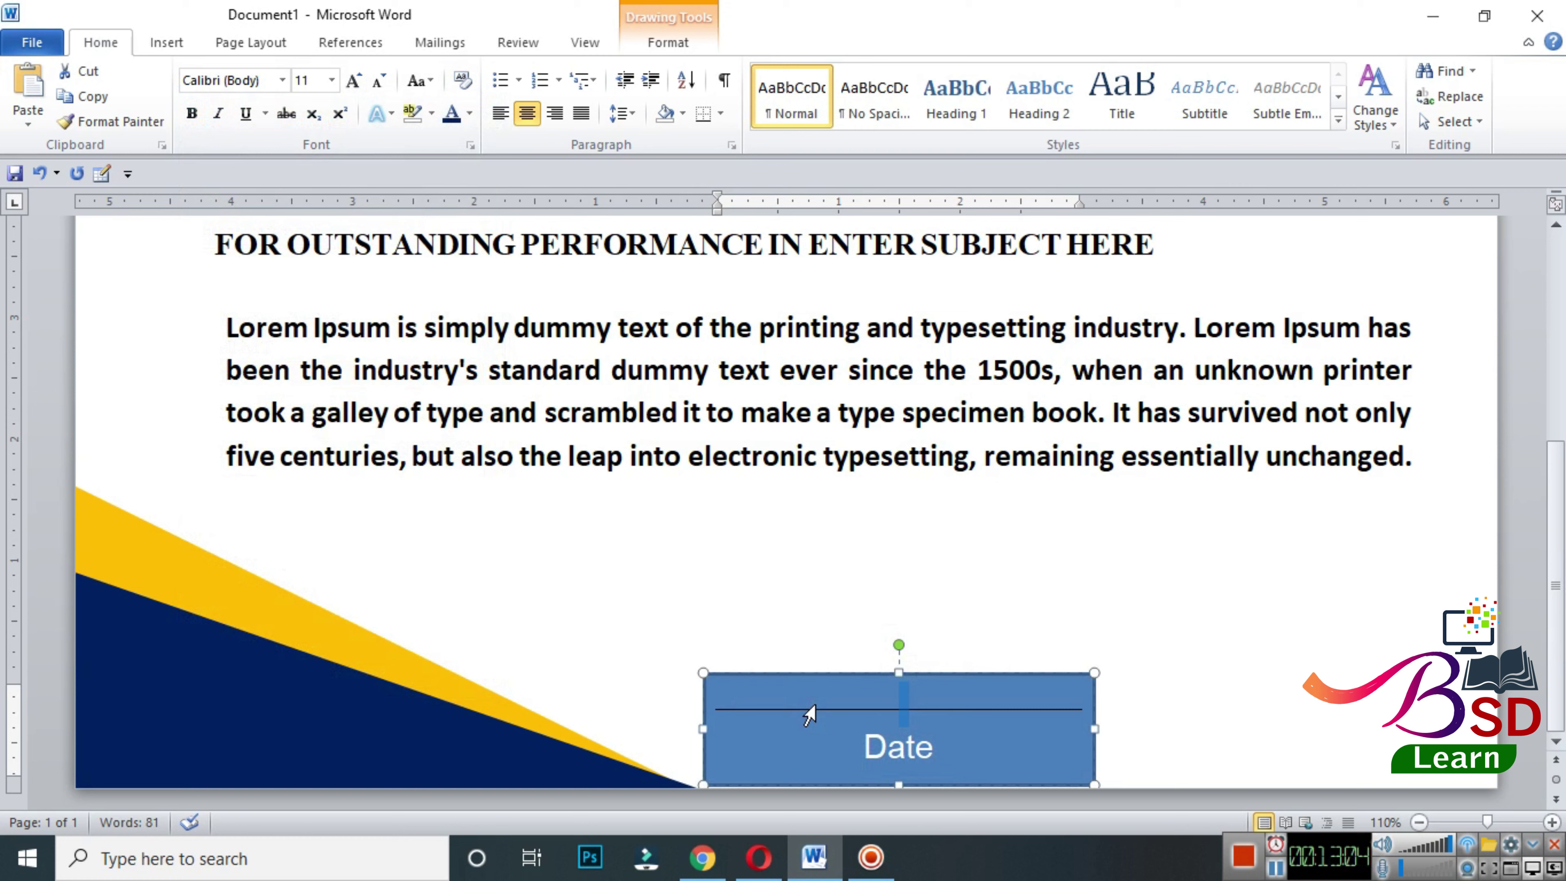
- Replace the bordered line above Date with a fresh empty line
{"action": "key", "text": "Delete"}
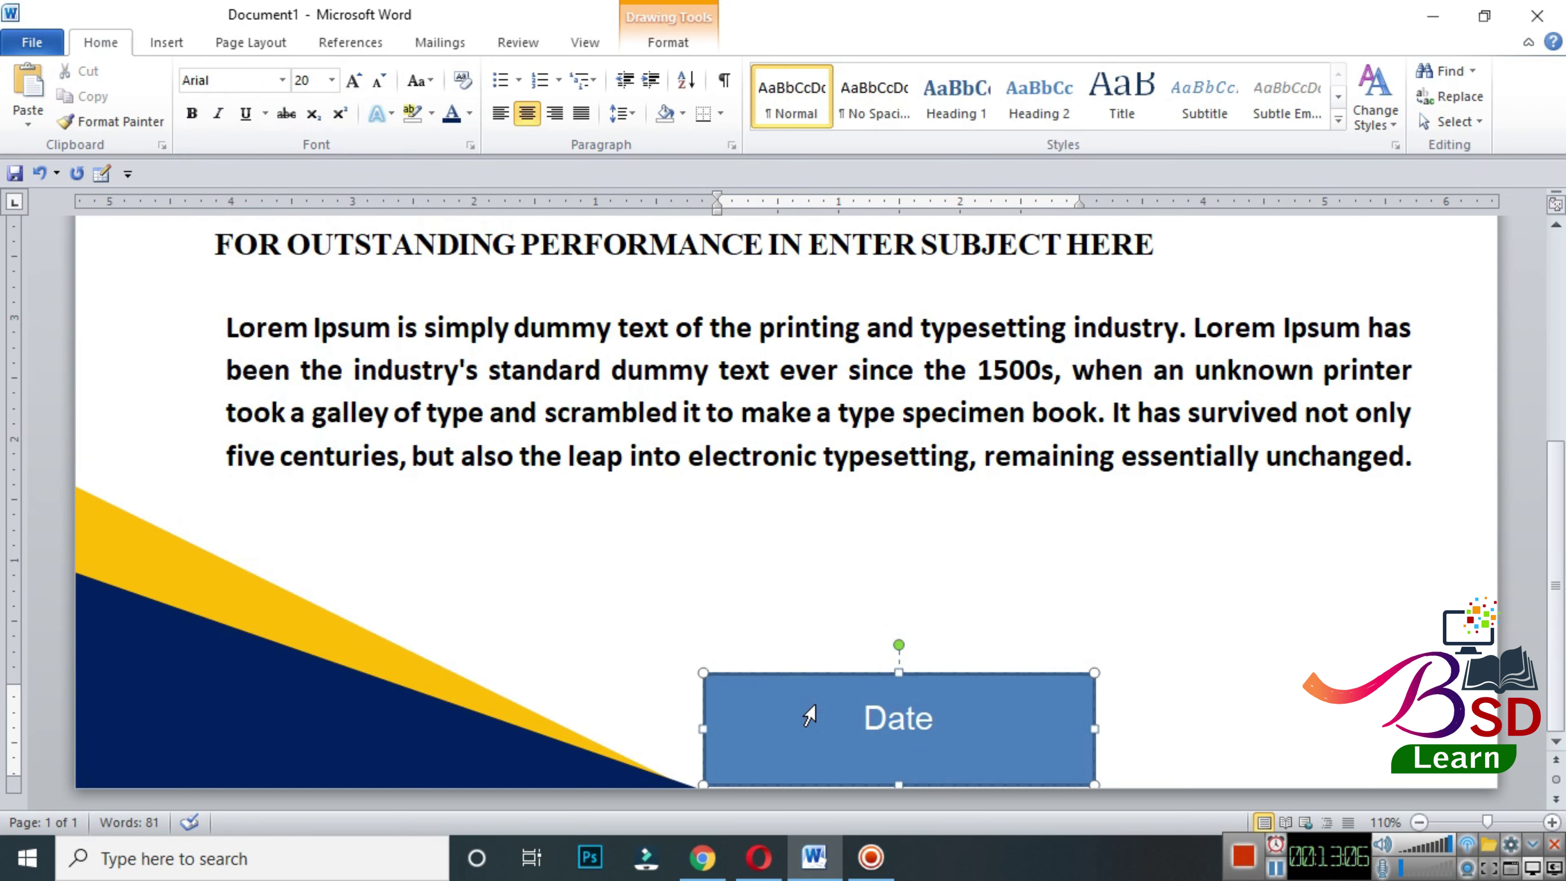
{"action": "key", "text": "ctrl+z"}
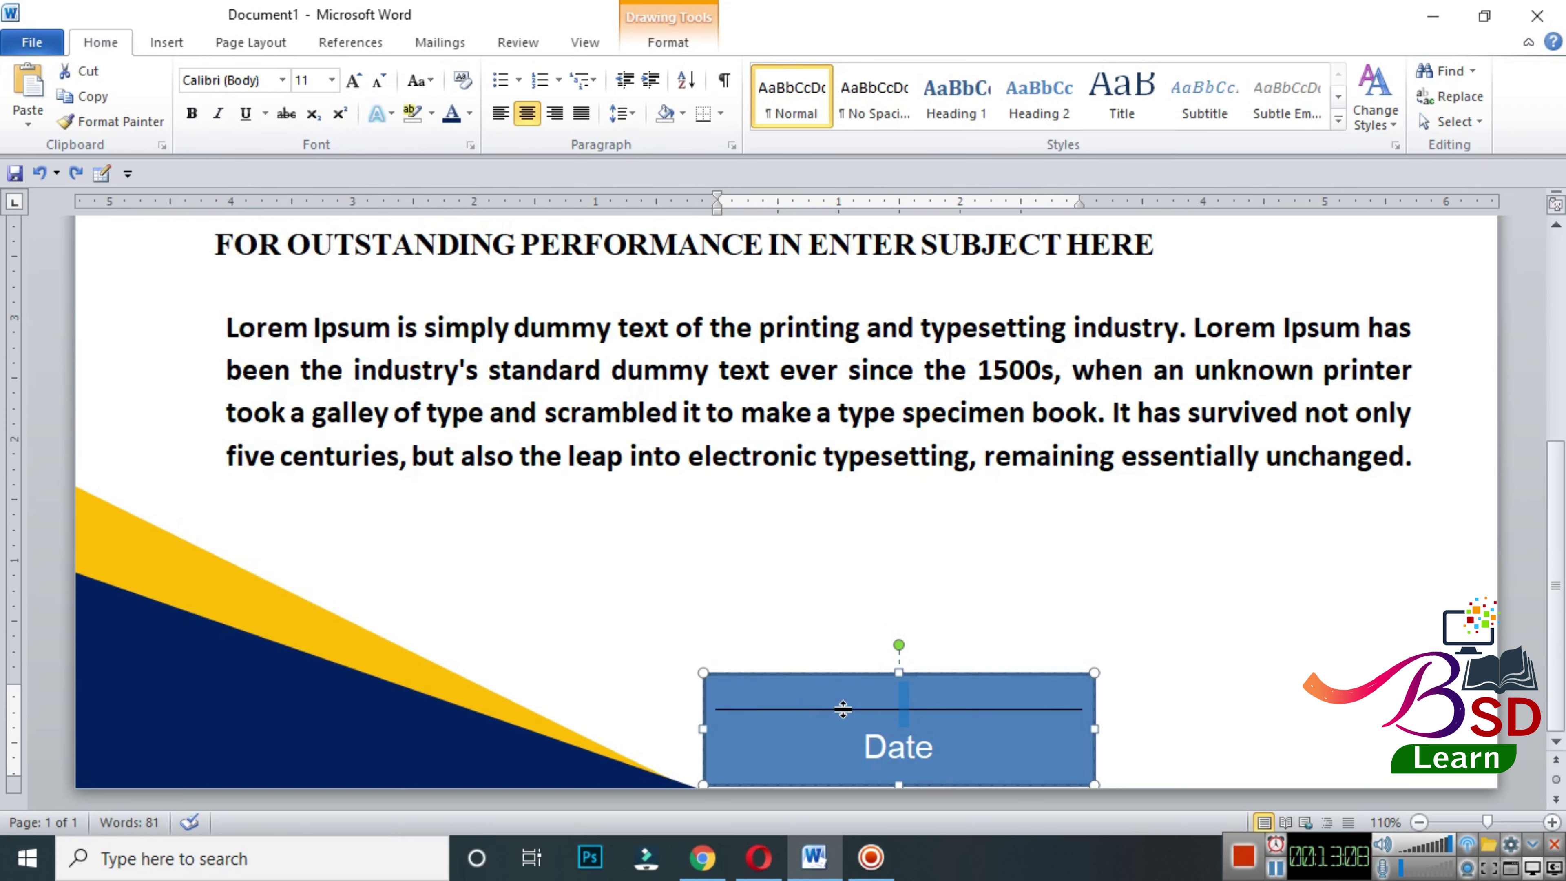
{"action": "left_click", "coordinate": [897, 747]}
{"action": "key", "text": "Up"}
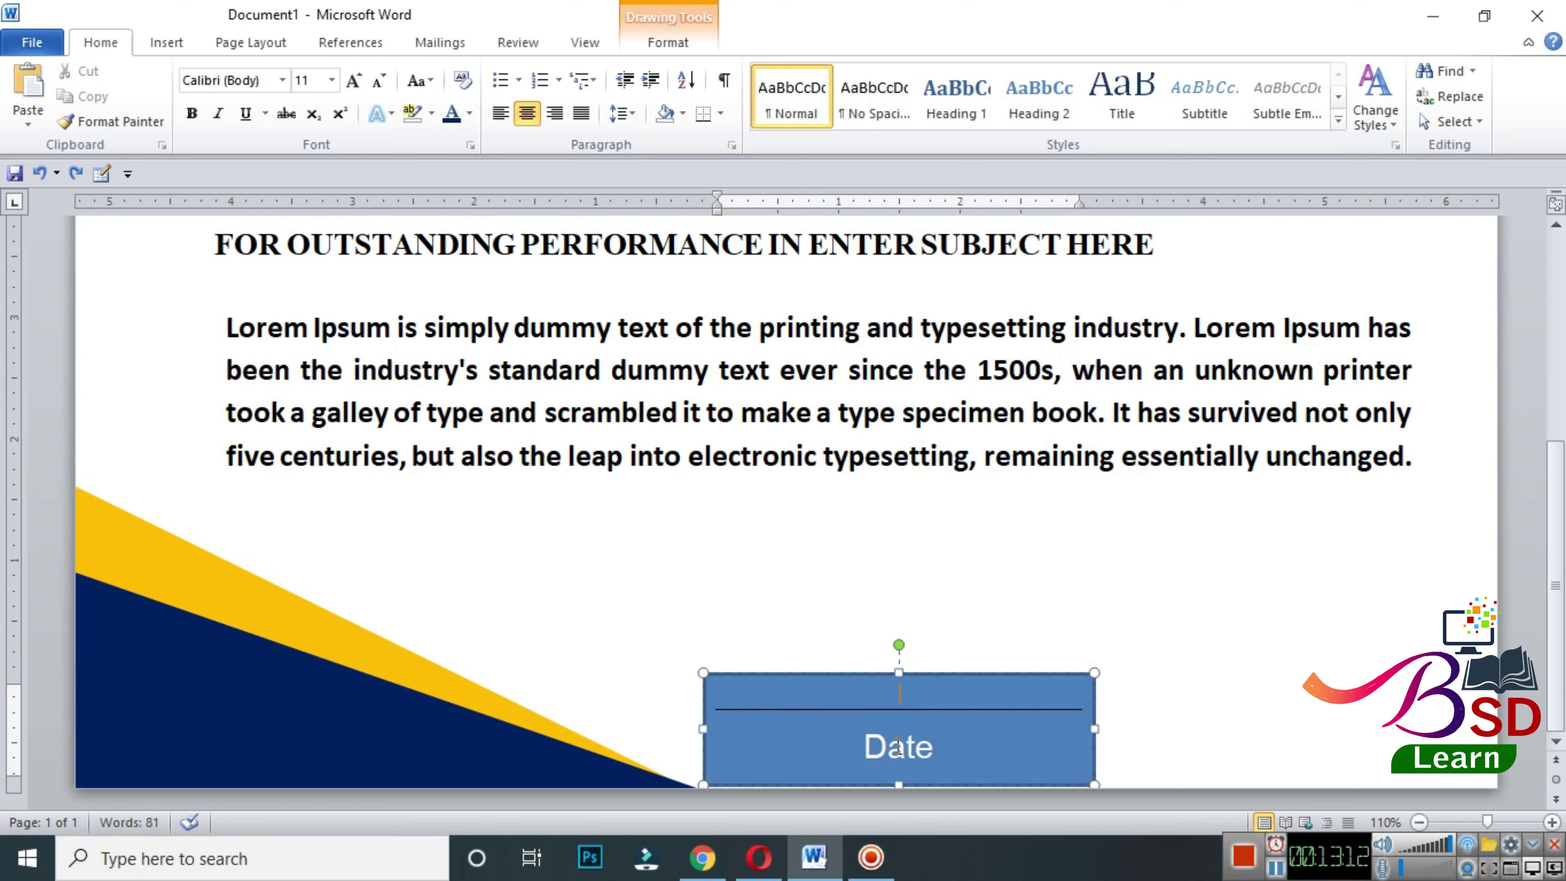
{"action": "key", "text": "Delete"}
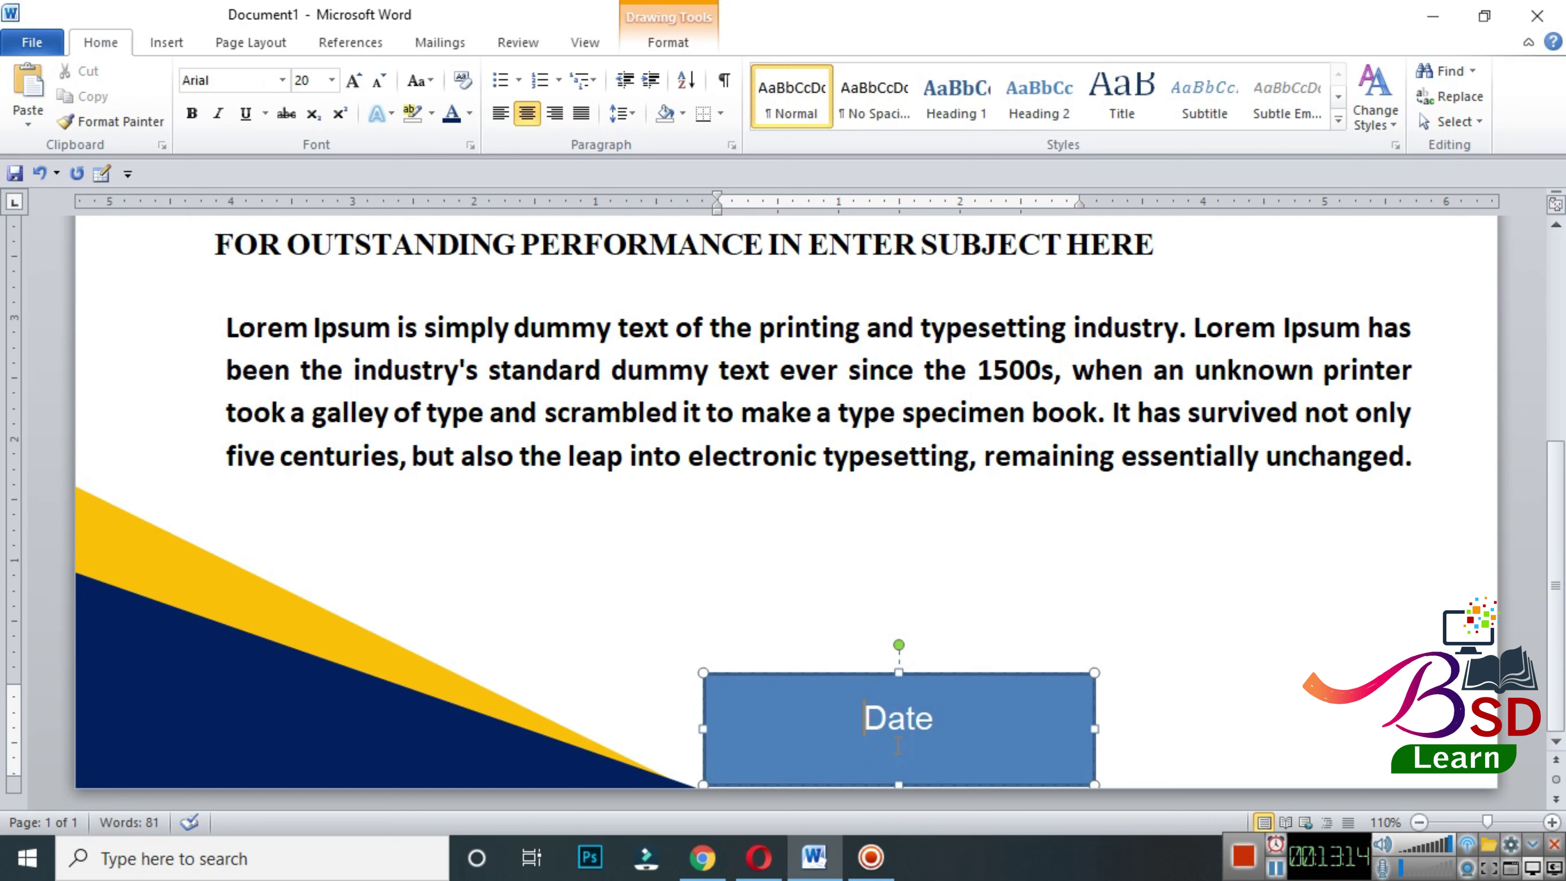
{"action": "key", "text": "Return"}
{"action": "type", "text": ".."}
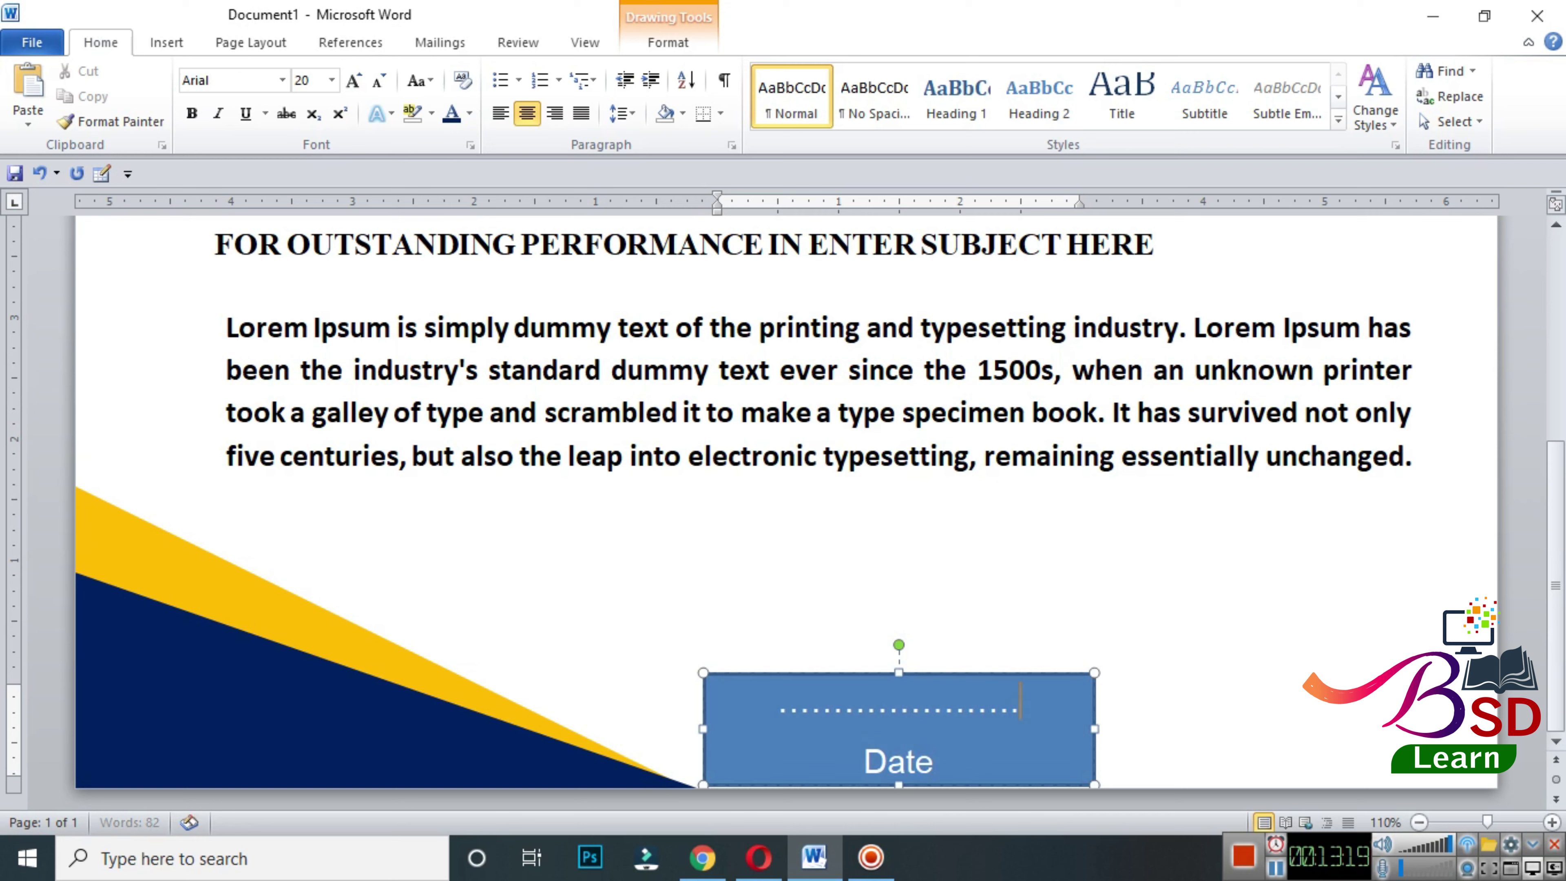
- Type a dotted line above Date, with its font shrunk and made bold
{"action": "type", "text": "......................"}
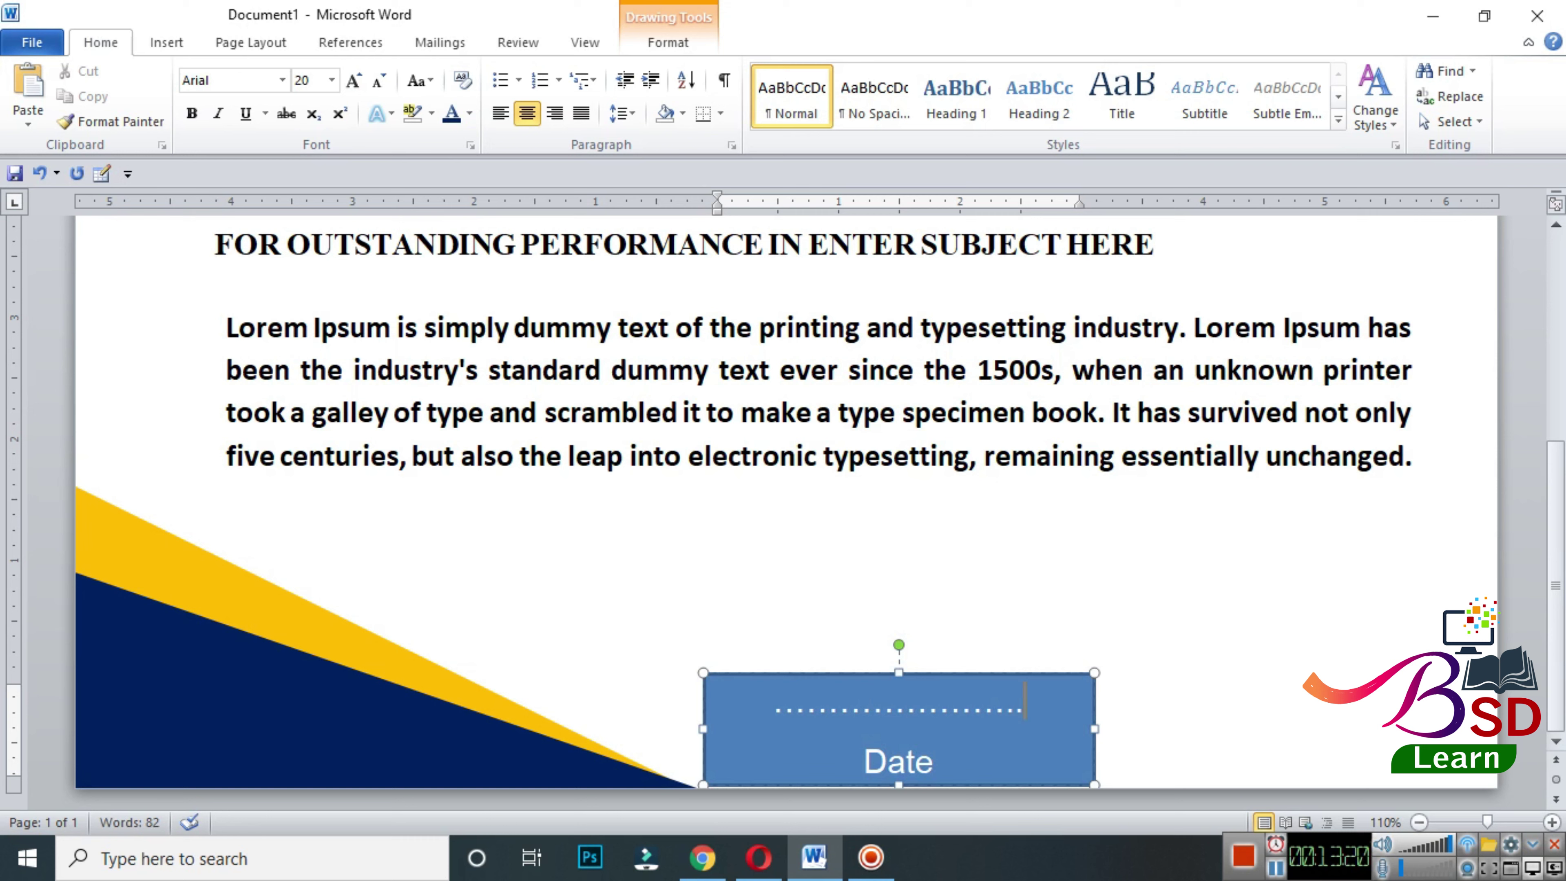
{"action": "left_click_drag", "start_coordinate": [773, 709], "coordinate": [1042, 711]}
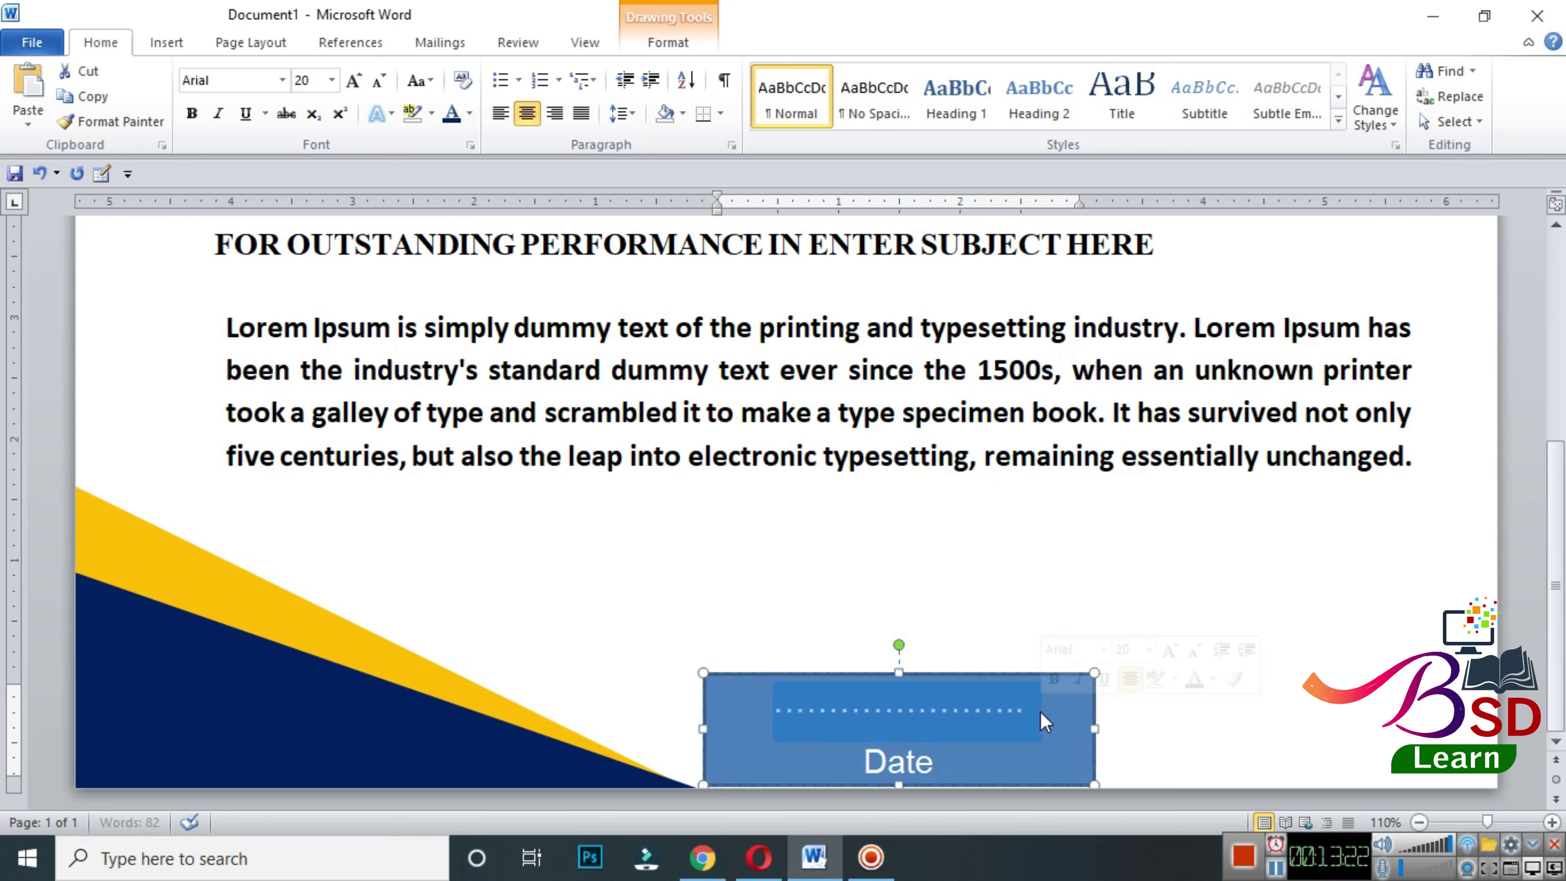
{"action": "left_click", "coordinate": [377, 81]}
{"action": "left_click", "coordinate": [377, 81]}
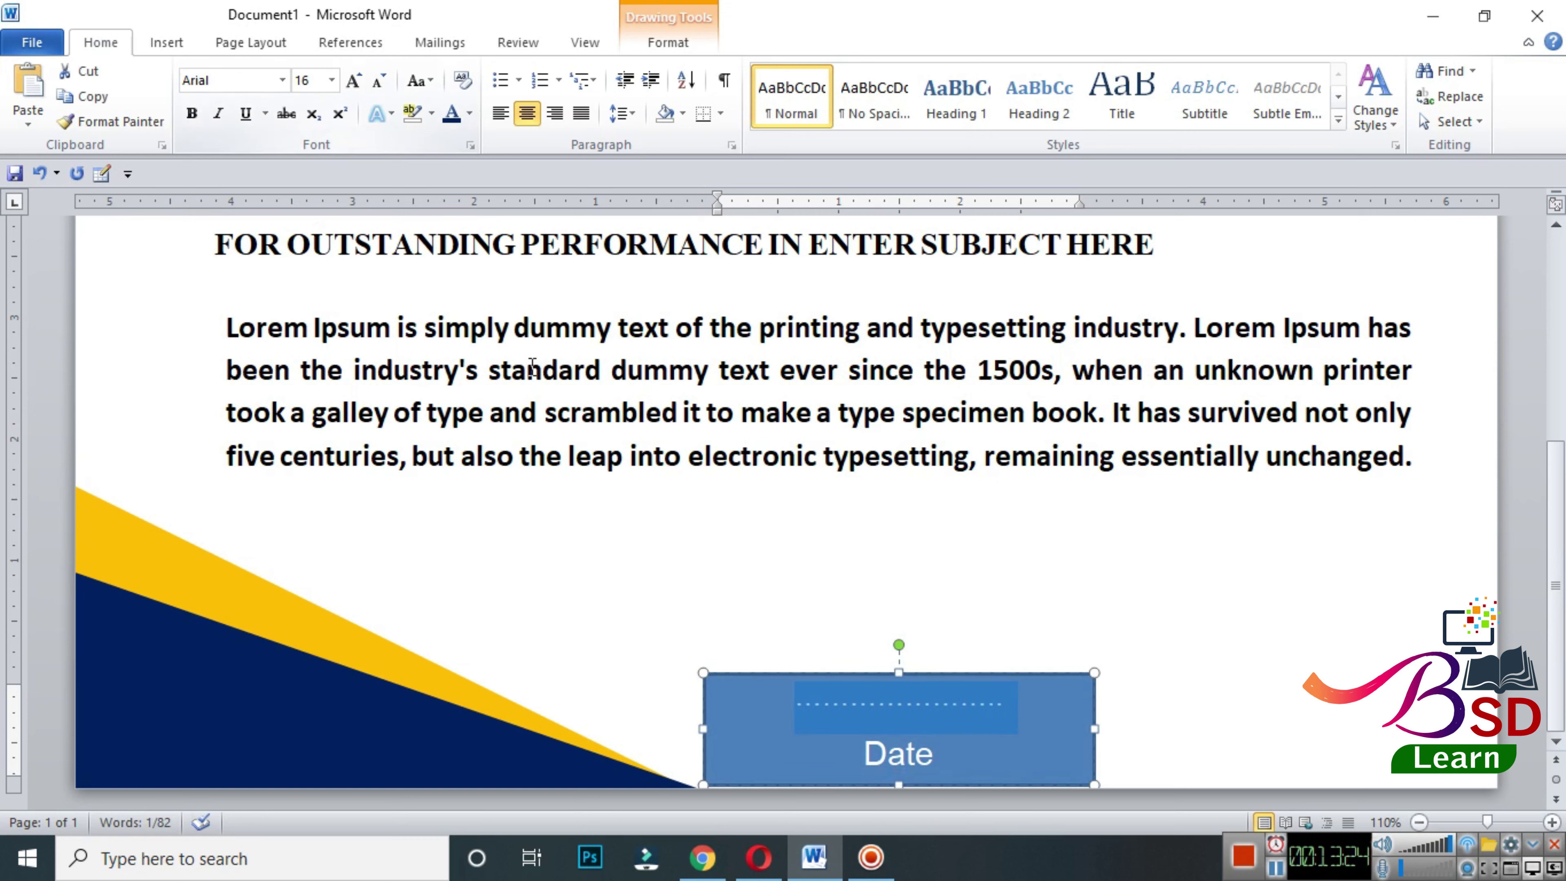
{"action": "left_click", "coordinate": [191, 113]}
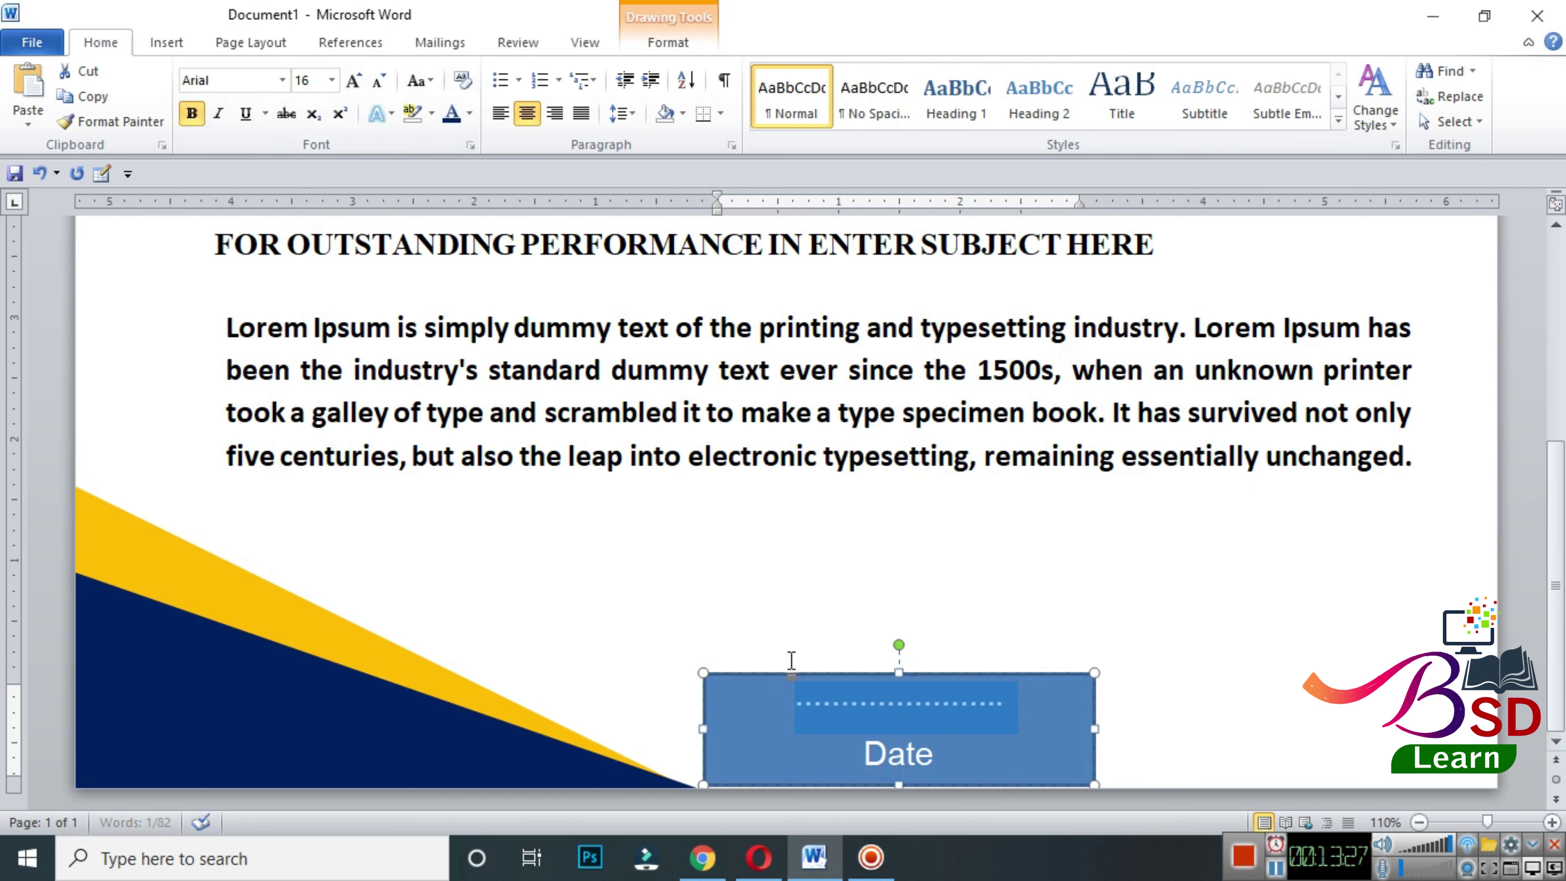
{"action": "left_click", "coordinate": [794, 675]}
- Make the Date box's text and dotted line black and remove its blue fill
{"action": "left_click", "coordinate": [678, 46]}
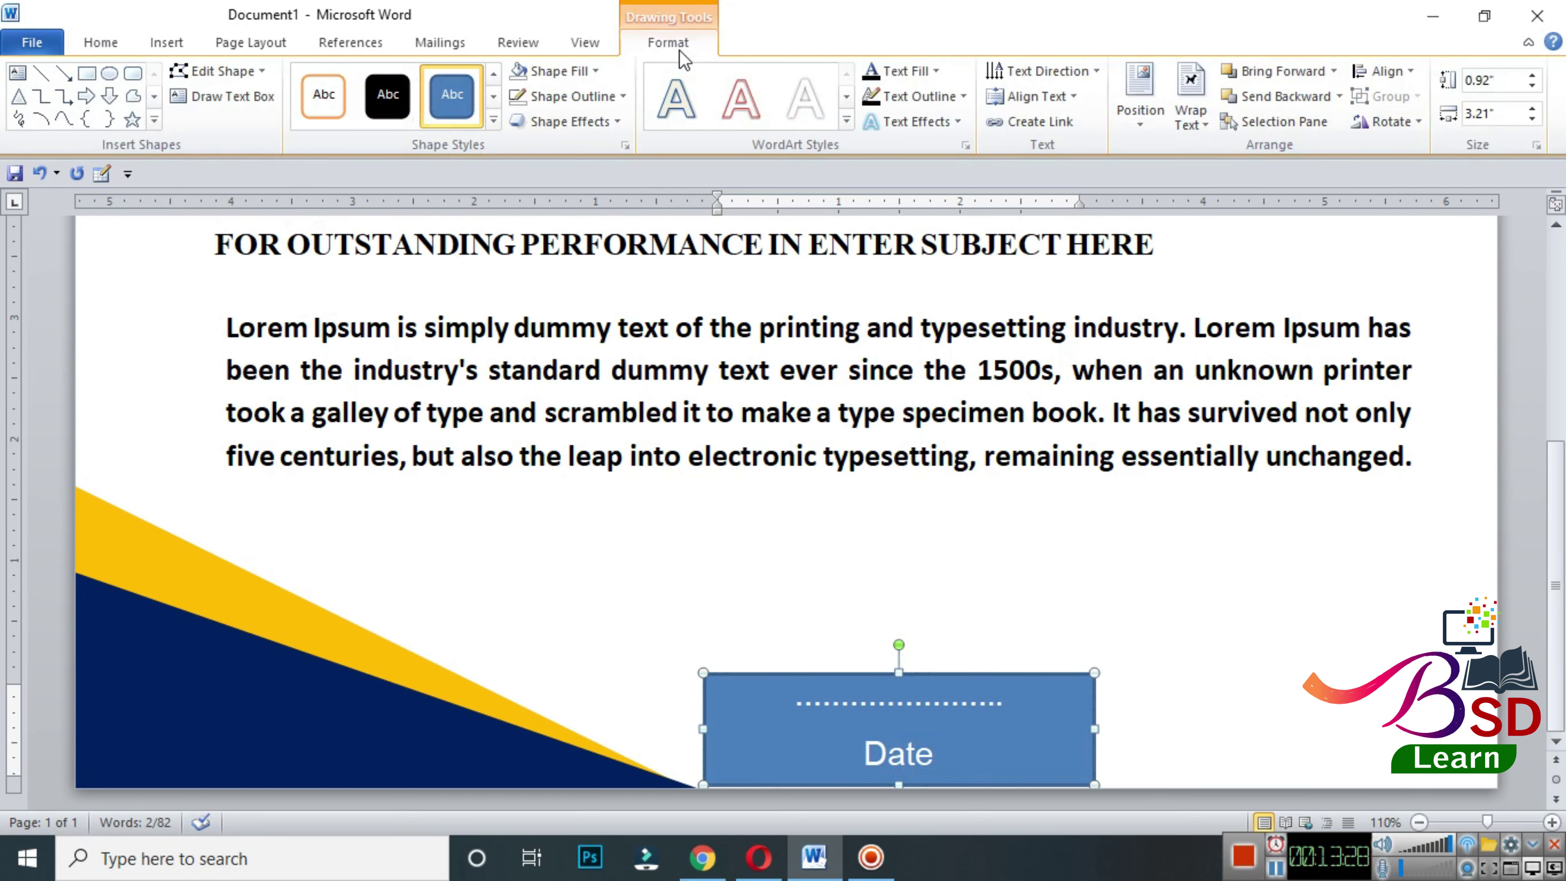
{"action": "left_click", "coordinate": [894, 95]}
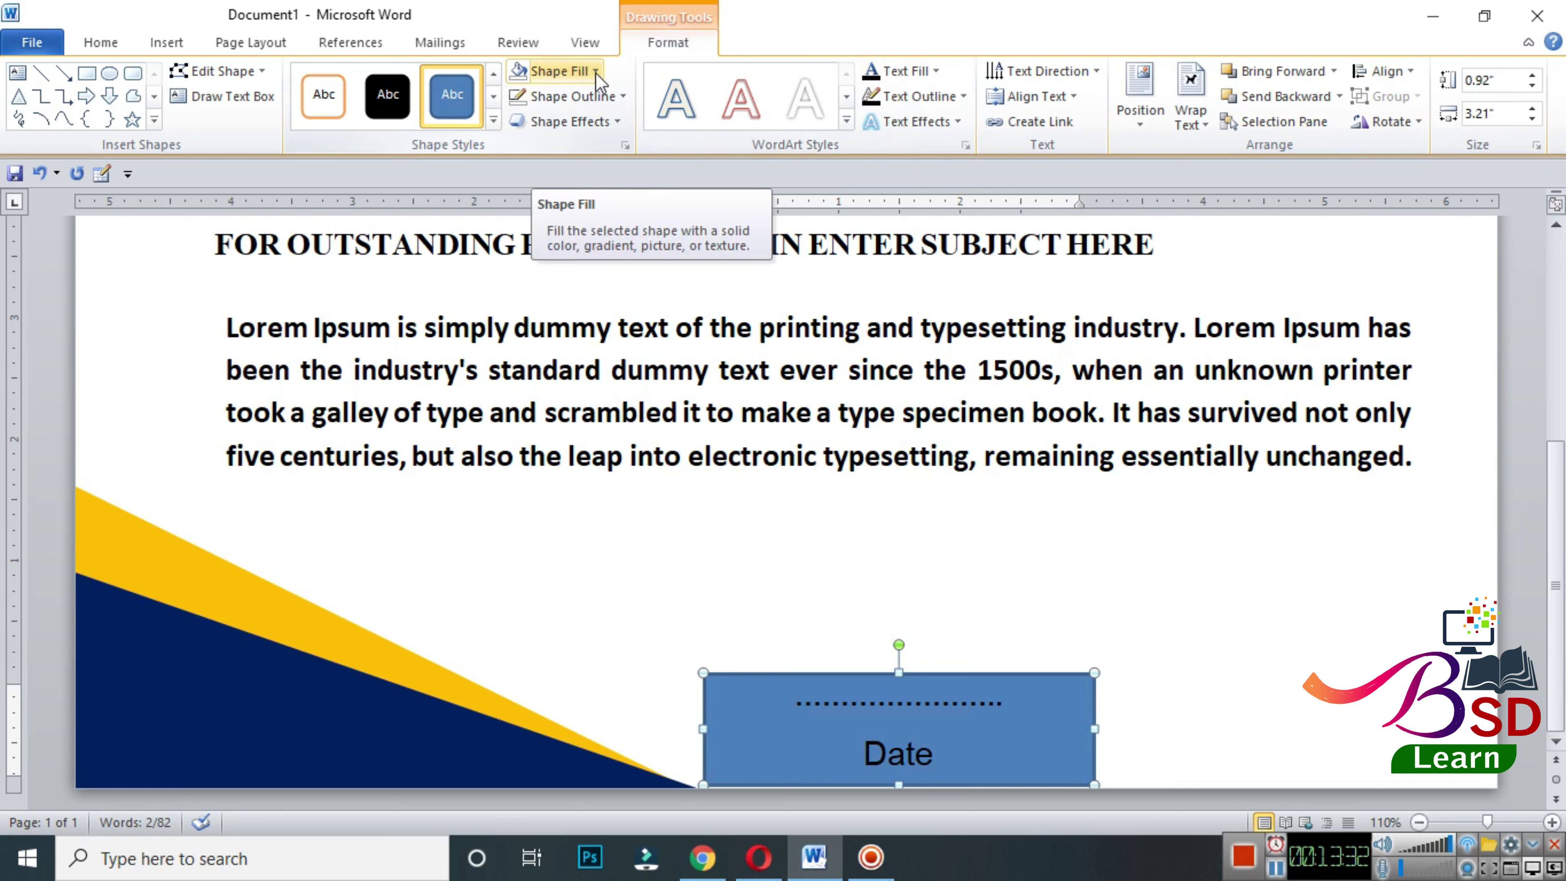
{"action": "left_click", "coordinate": [520, 71]}
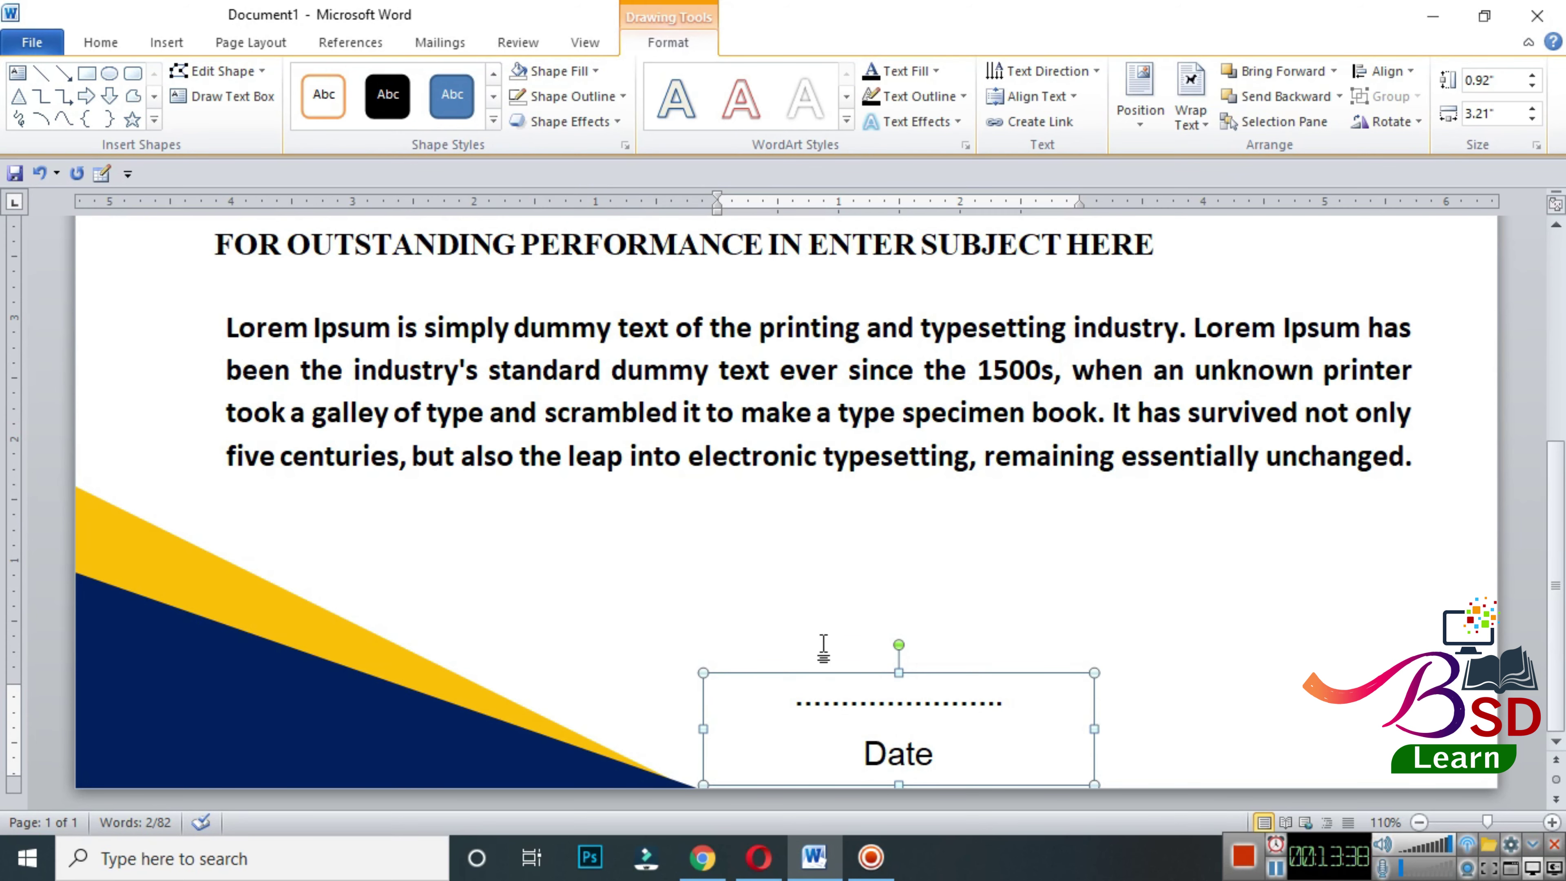
{"action": "left_click", "coordinate": [1273, 685]}
- Narrow the Date box, lower its top edge and nudge it upward
{"action": "scroll", "coordinate": [919, 595], "scroll_direction": "down", "scroll_amount": 4}
{"action": "scroll", "coordinate": [902, 612], "scroll_direction": "down", "scroll_amount": 2}
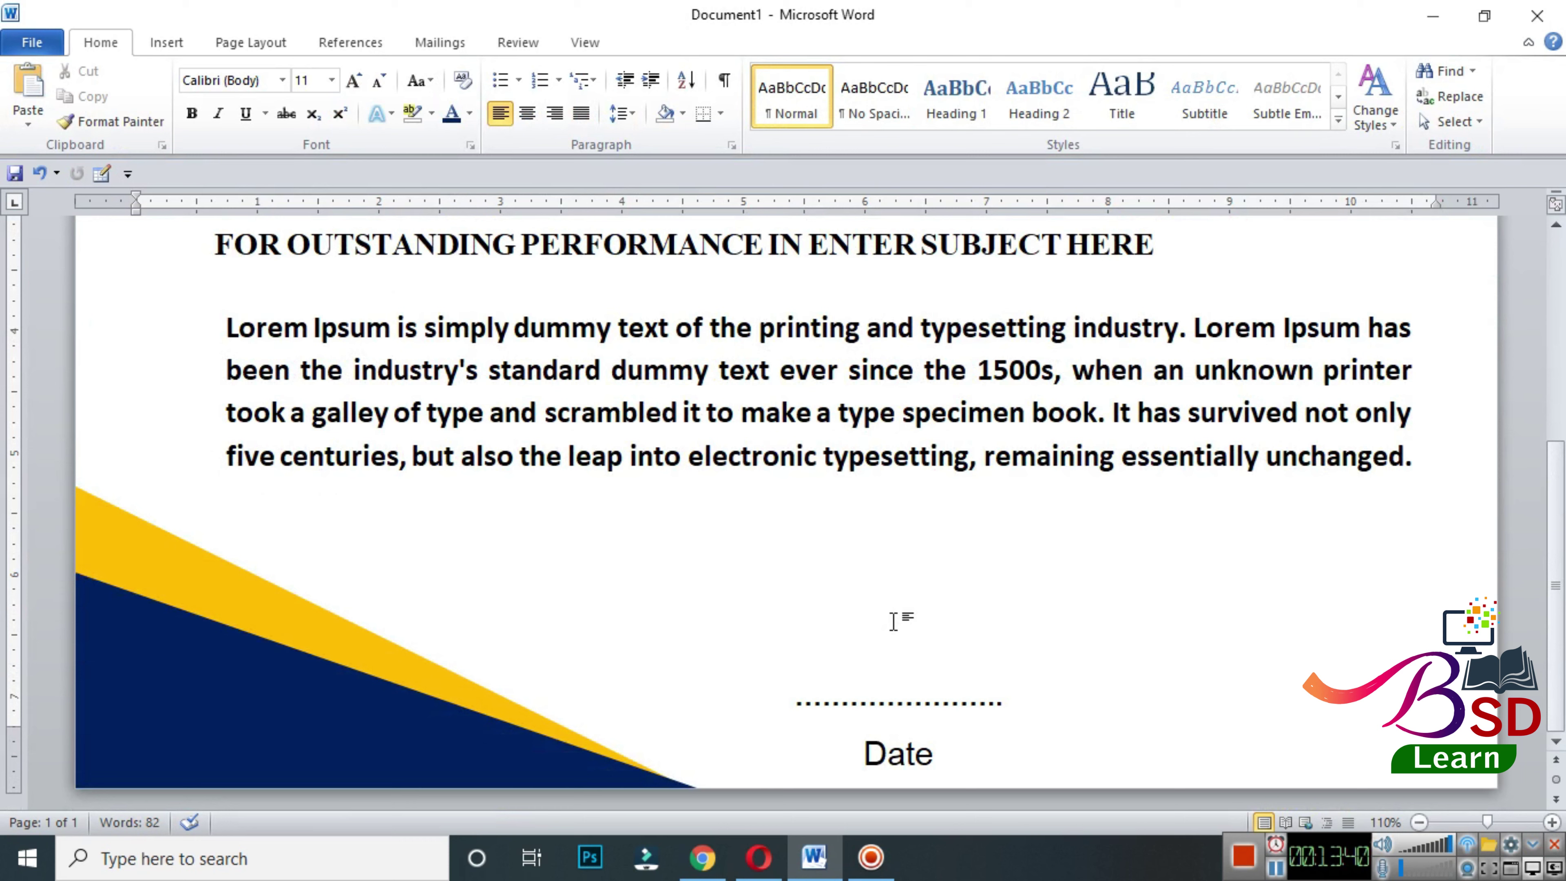
{"action": "left_click", "coordinate": [868, 723]}
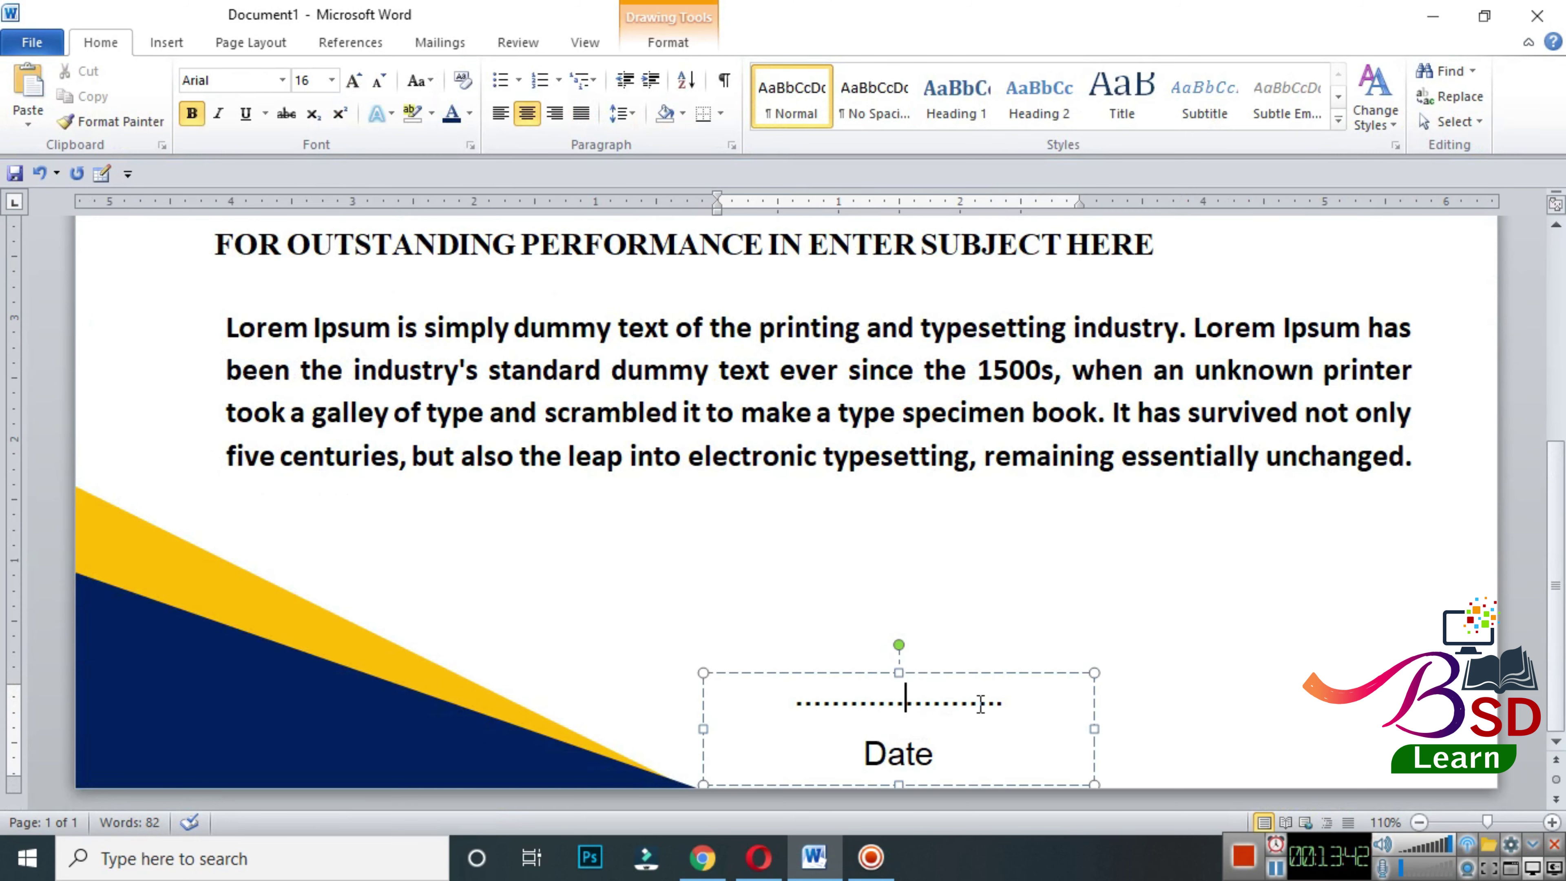
{"action": "left_click_drag", "start_coordinate": [1093, 728], "coordinate": [1021, 728]}
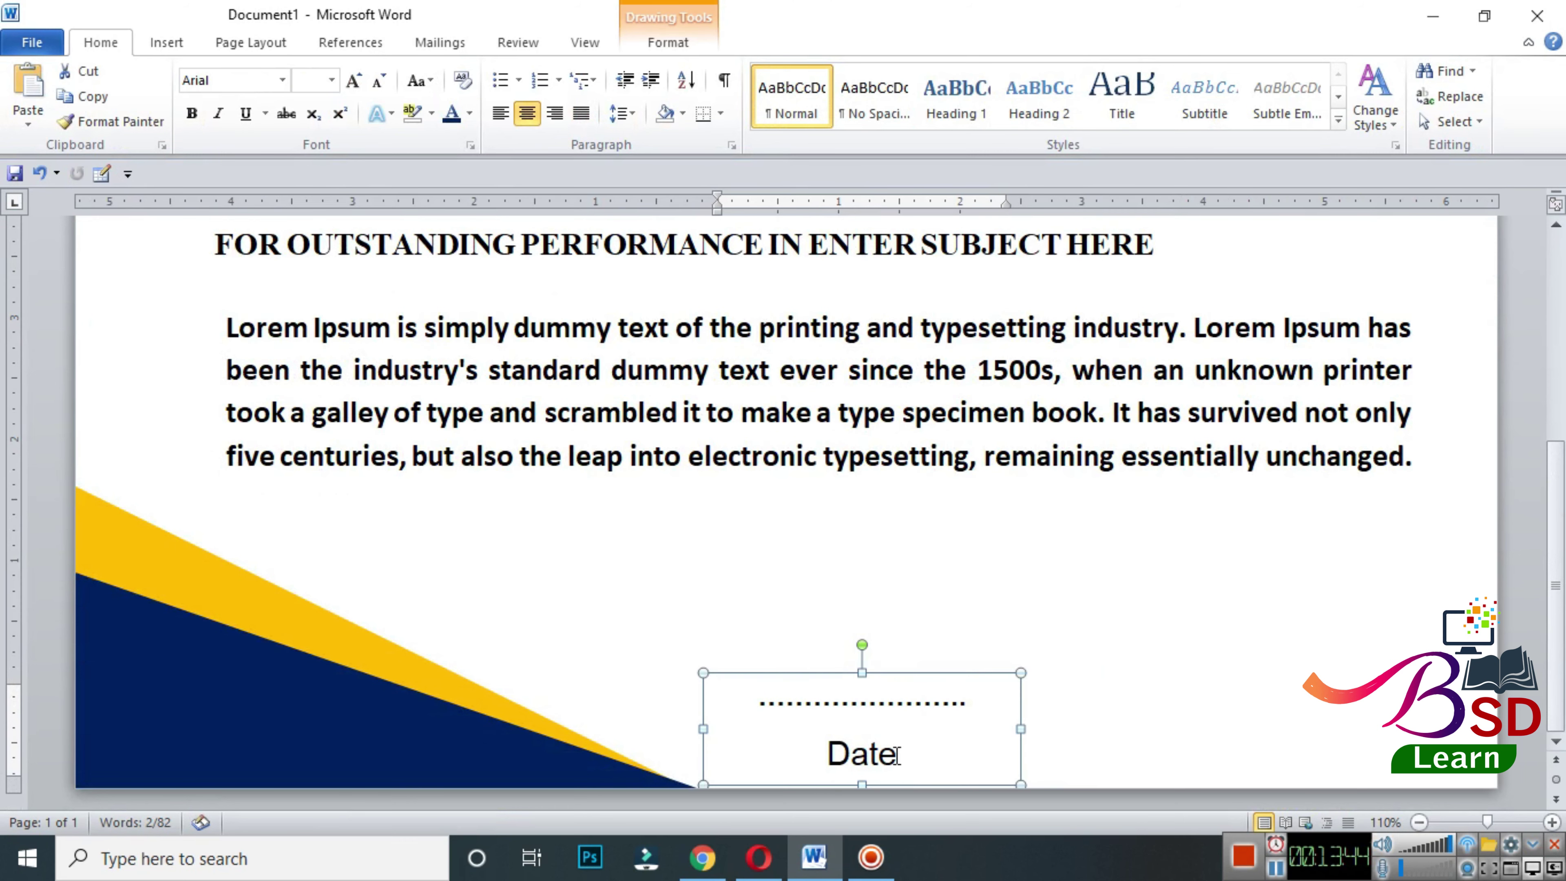
{"action": "left_click_drag", "start_coordinate": [703, 672], "coordinate": [701, 691]}
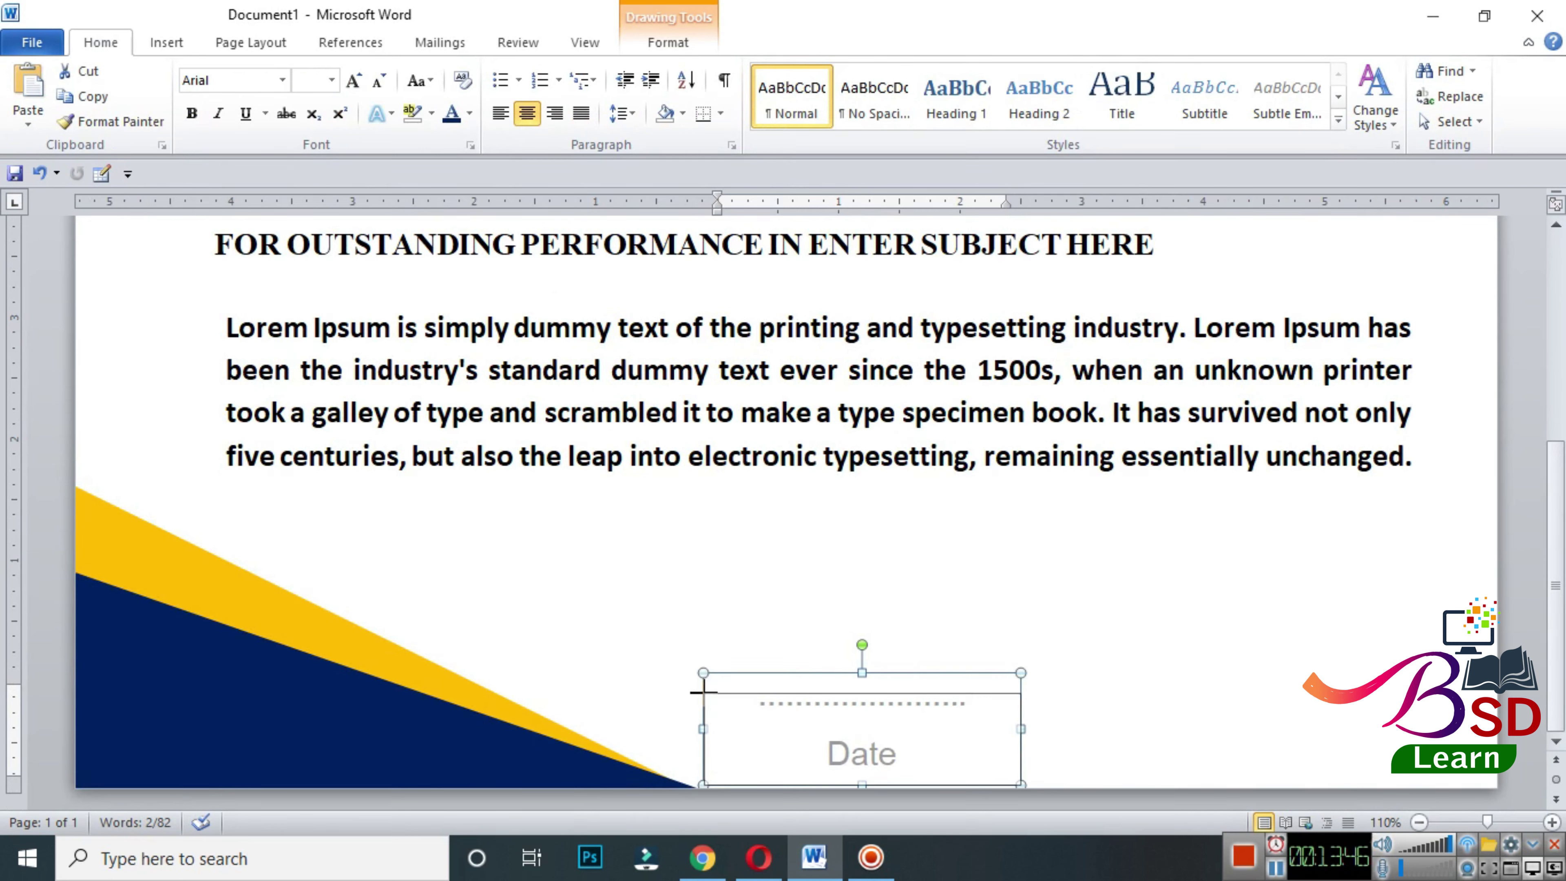
{"action": "key", "text": "Up"}
{"action": "key", "text": "Up"}
{"action": "key", "text": "Up"}
- Duplicate the Date box with Ctrl+D and move the copy to the page's right side
{"action": "left_click_drag", "start_coordinate": [864, 785], "coordinate": [857, 785]}
{"action": "key", "text": "Up"}
{"action": "key", "text": "Up"}
{"action": "key", "text": "Up"}
{"action": "key", "text": "ctrl+d"}
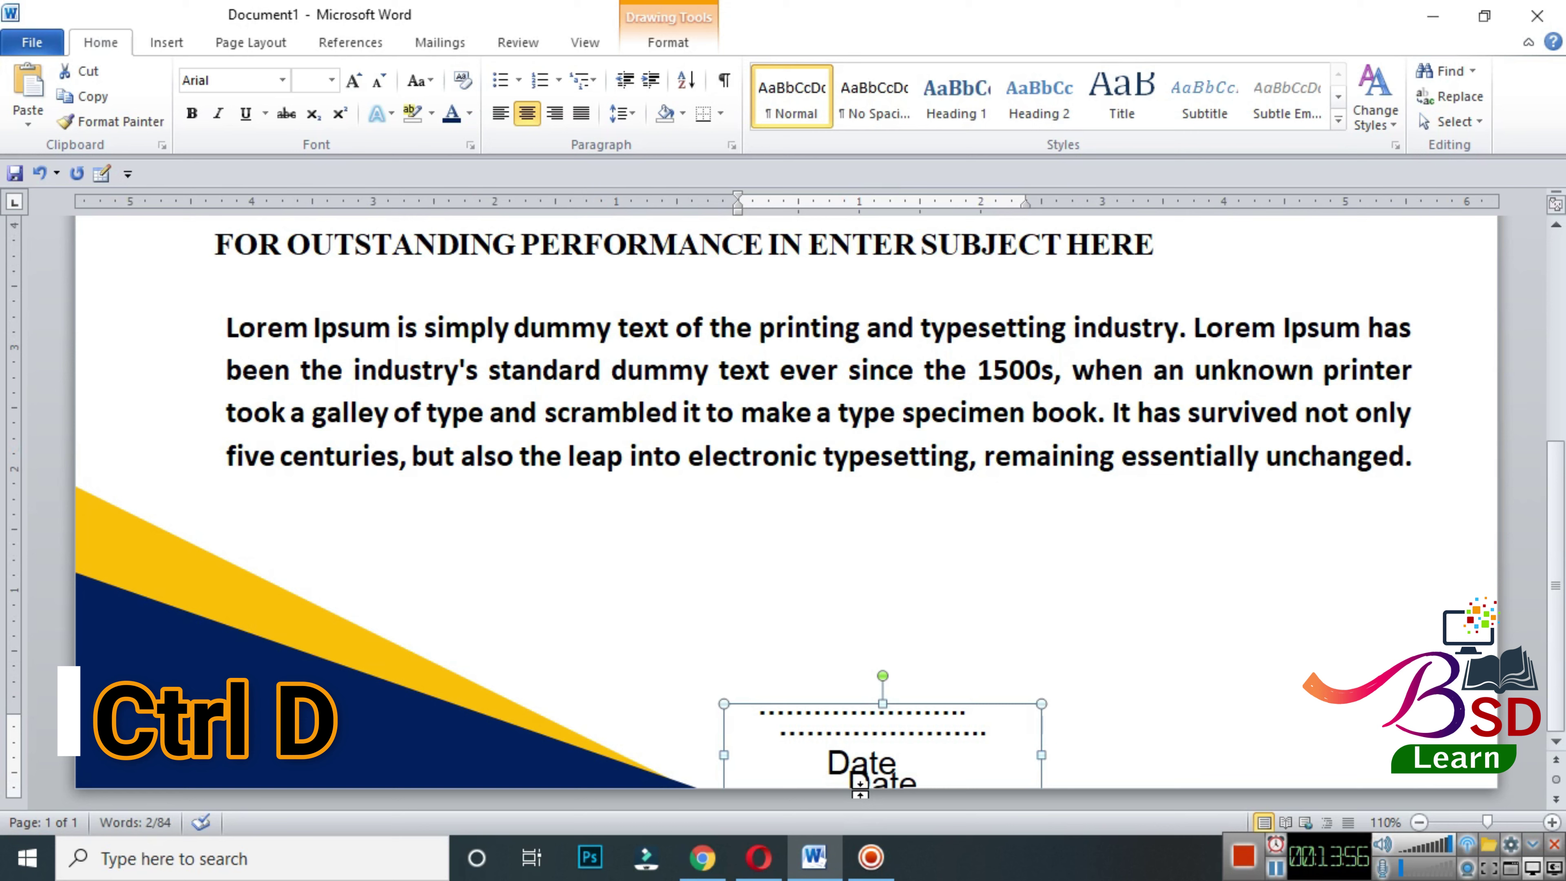
{"action": "key", "text": "Up"}
{"action": "key", "text": "Up"}
{"action": "key", "text": "Up"}
{"action": "key", "text": "Up"}
{"action": "key", "text": "Up"}
{"action": "key", "text": "Up"}
{"action": "key", "text": "Up"}
{"action": "key", "text": "Up"}
{"action": "key", "text": "Up"}
{"action": "key", "text": "Up"}
{"action": "key", "text": "Up"}
{"action": "key", "text": "Up"}
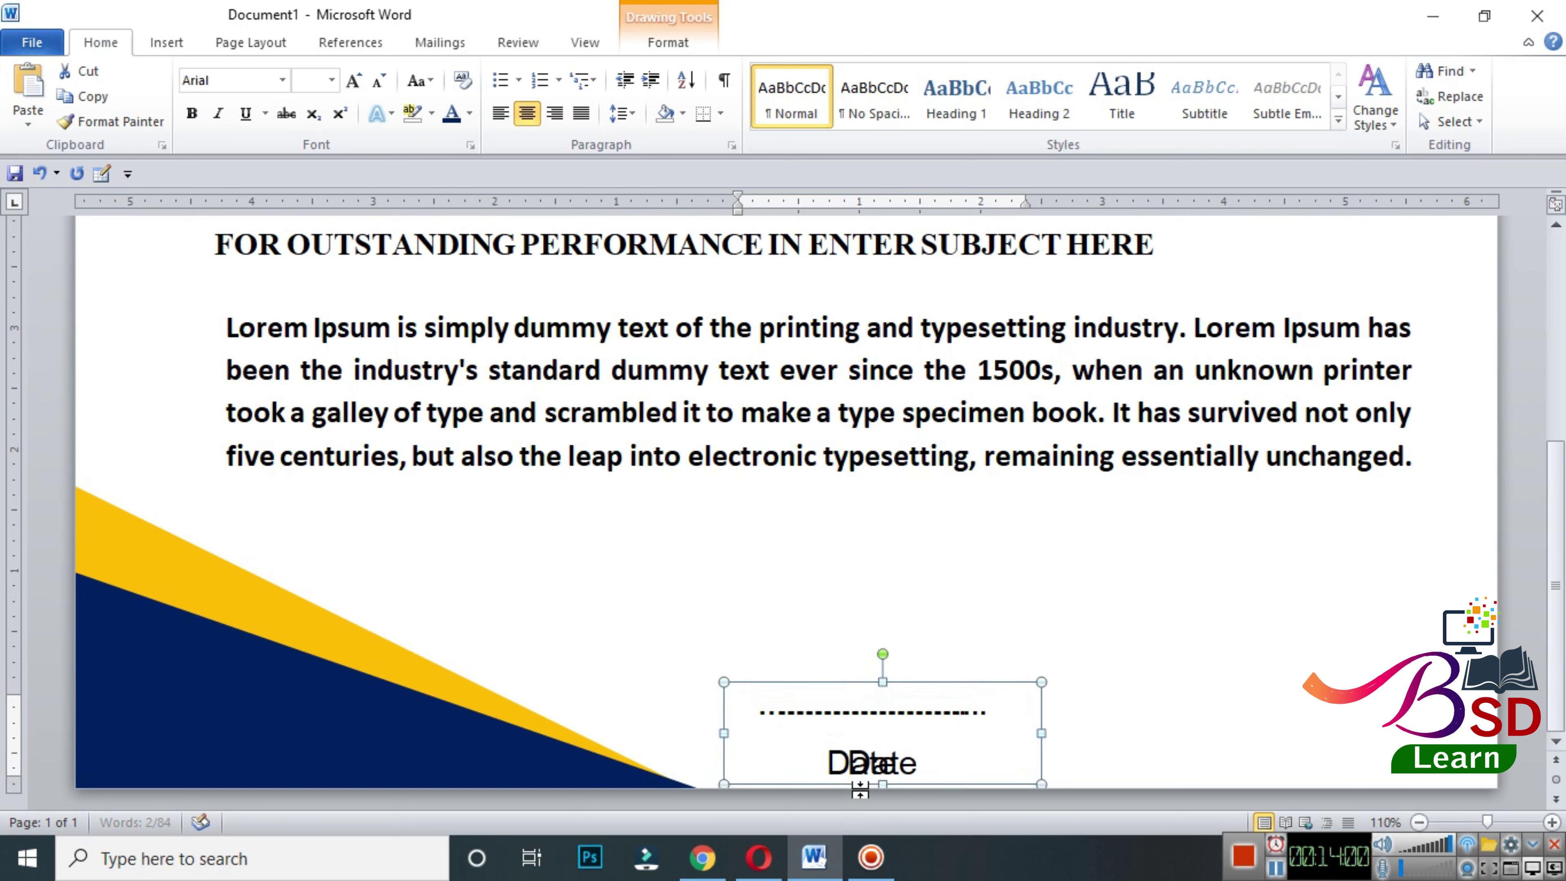
{"action": "key", "text": "Right"}
{"action": "key", "text": "Right"}
{"action": "key", "text": "Right"}
{"action": "key", "text": "Right"}
{"action": "key", "text": "Right"}
{"action": "key", "text": "Right"}
{"action": "key", "text": "Right"}
{"action": "key", "text": "Right"}
{"action": "key", "text": "Right"}
{"action": "key", "text": "Right"}
{"action": "key", "text": "Right"}
{"action": "key", "text": "Right"}
{"action": "key", "text": "Right"}
{"action": "key", "text": "Right"}
{"action": "key", "text": "Right"}
{"action": "key", "text": "Right"}
{"action": "key", "text": "Right"}
{"action": "key", "text": "Right"}
{"action": "key", "text": "Right"}
{"action": "key", "text": "Right"}
{"action": "key", "text": "Right"}
{"action": "key", "text": "Right"}
{"action": "key", "text": "Right"}
{"action": "key", "text": "Right"}
{"action": "key", "text": "Right"}
{"action": "key", "text": "Right"}
{"action": "key", "text": "Right"}
{"action": "key", "text": "Right"}
{"action": "key", "text": "Right"}
{"action": "key", "text": "Right"}
{"action": "key", "text": "Right"}
{"action": "key", "text": "Right"}
{"action": "key", "text": "Right"}
{"action": "key", "text": "Right"}
{"action": "key", "text": "Right"}
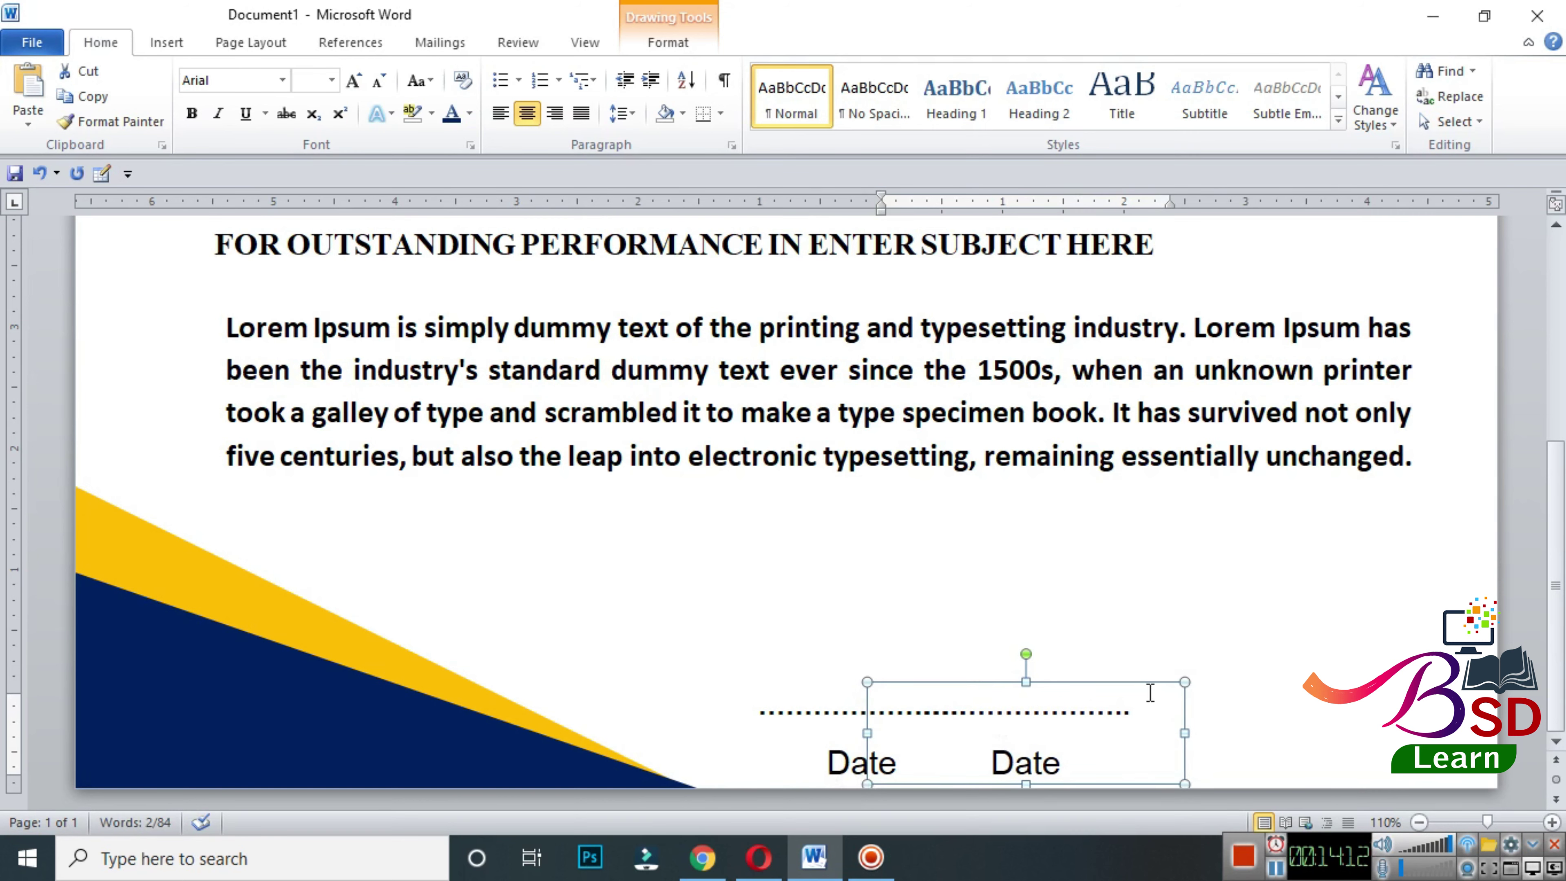
{"action": "left_click_drag", "start_coordinate": [1141, 680], "coordinate": [1435, 679]}
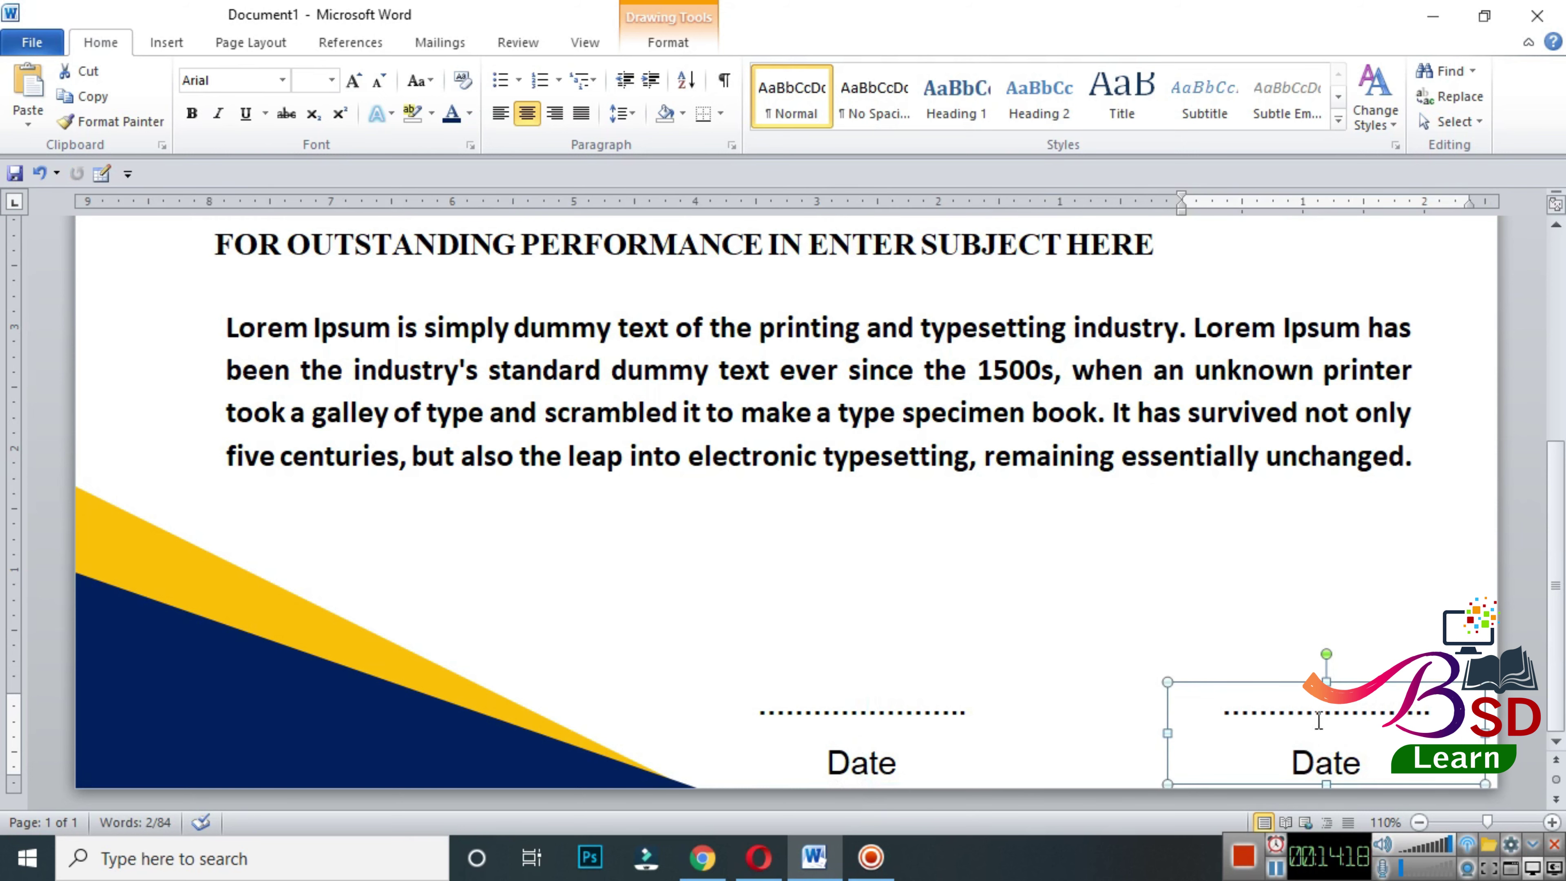
- Replace Date in the right-hand copy with non-bold, uppercase SIGNATURE
{"action": "double_click", "coordinate": [1302, 763]}
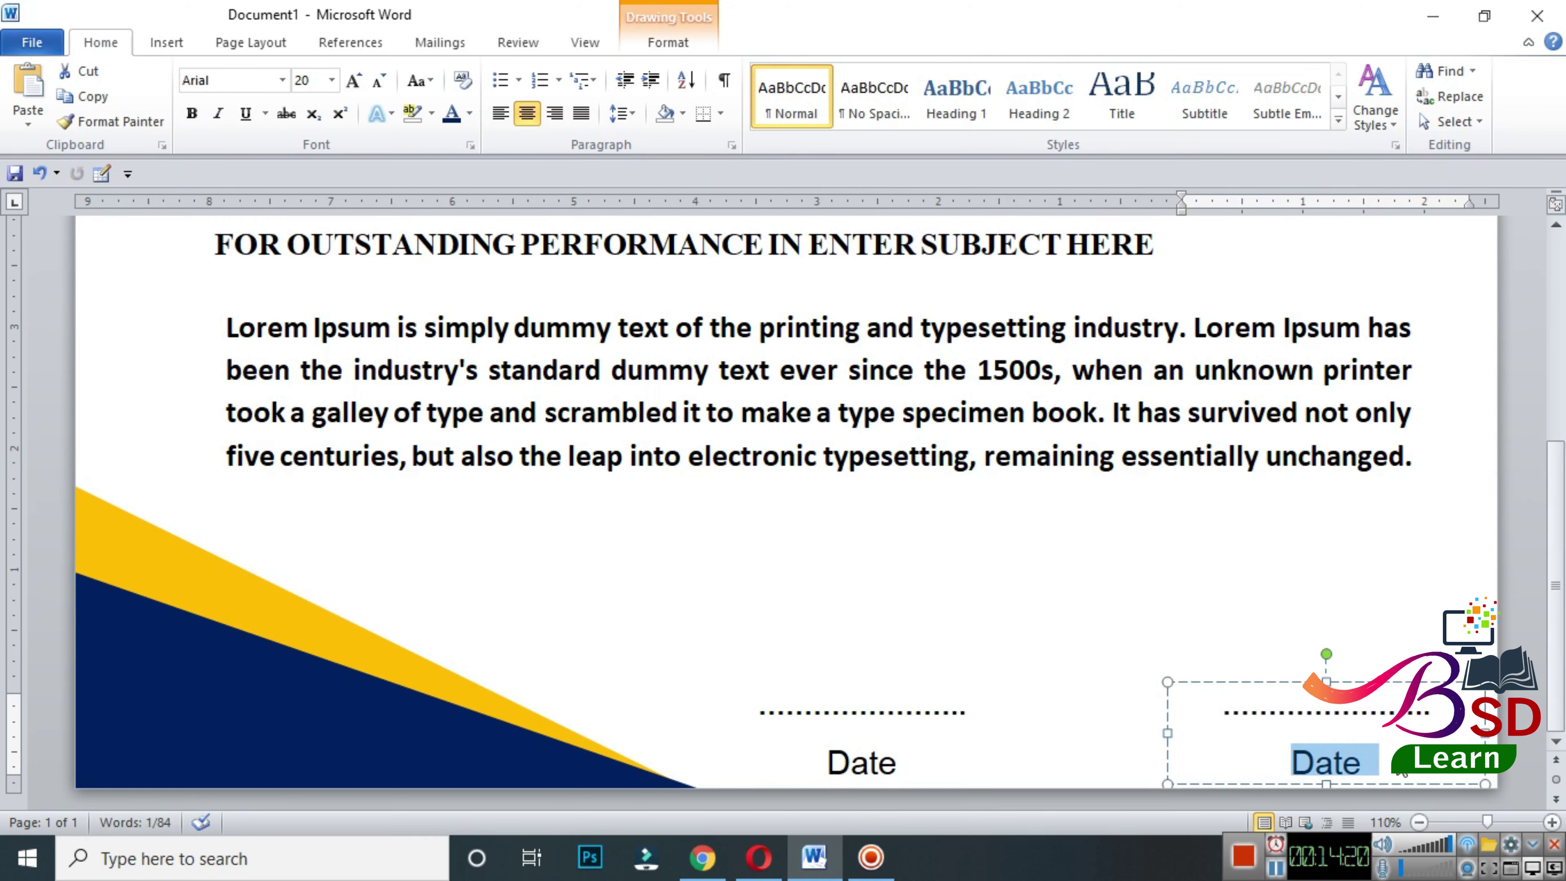
{"action": "type", "text": "S"}
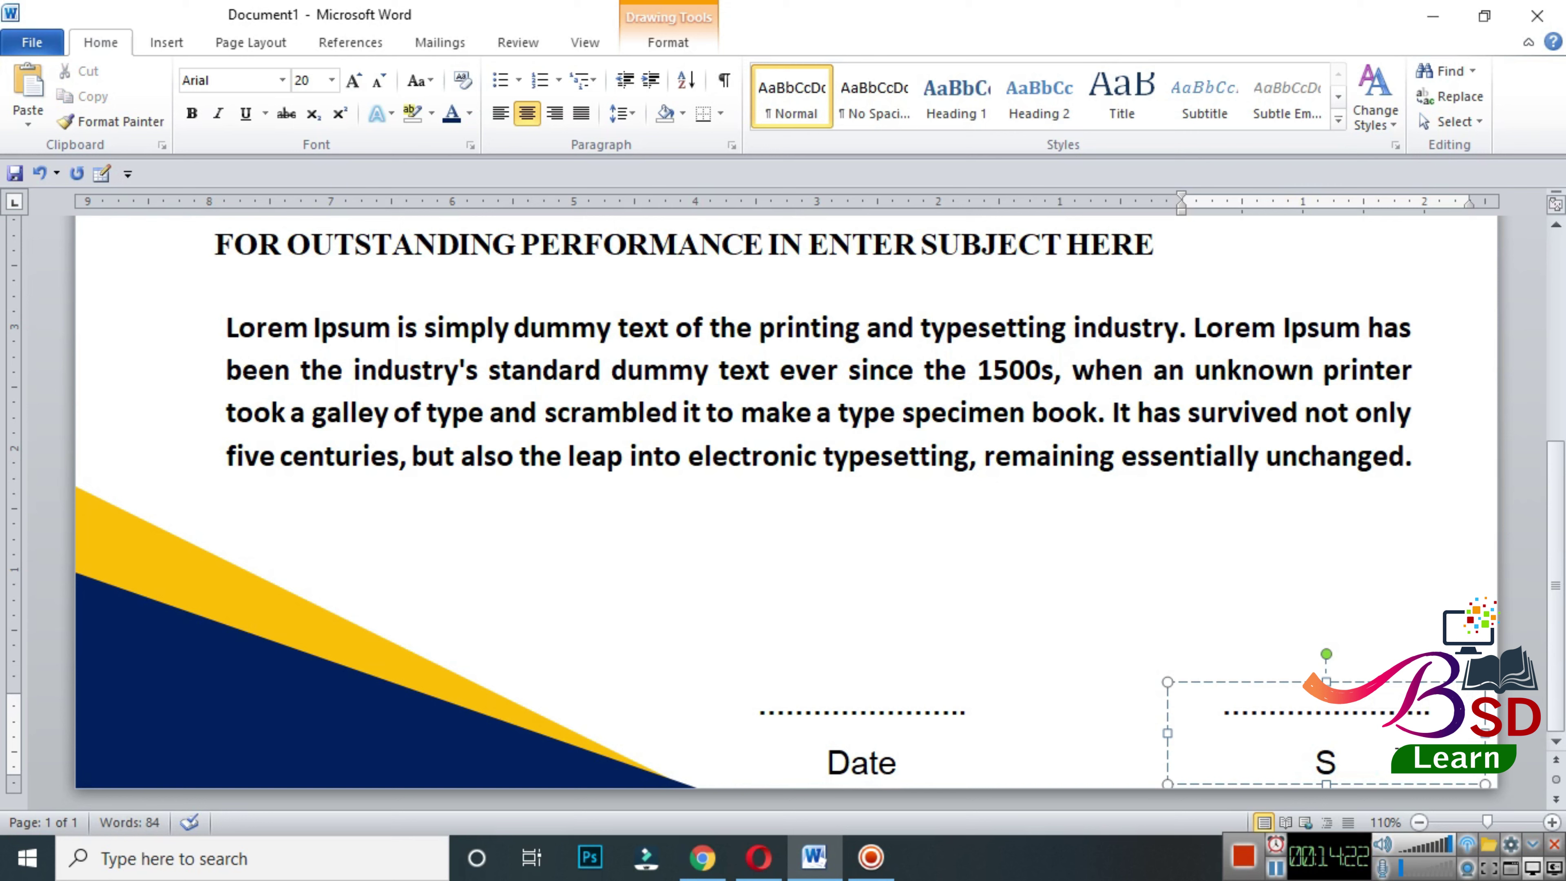
{"action": "type", "text": "ignature"}
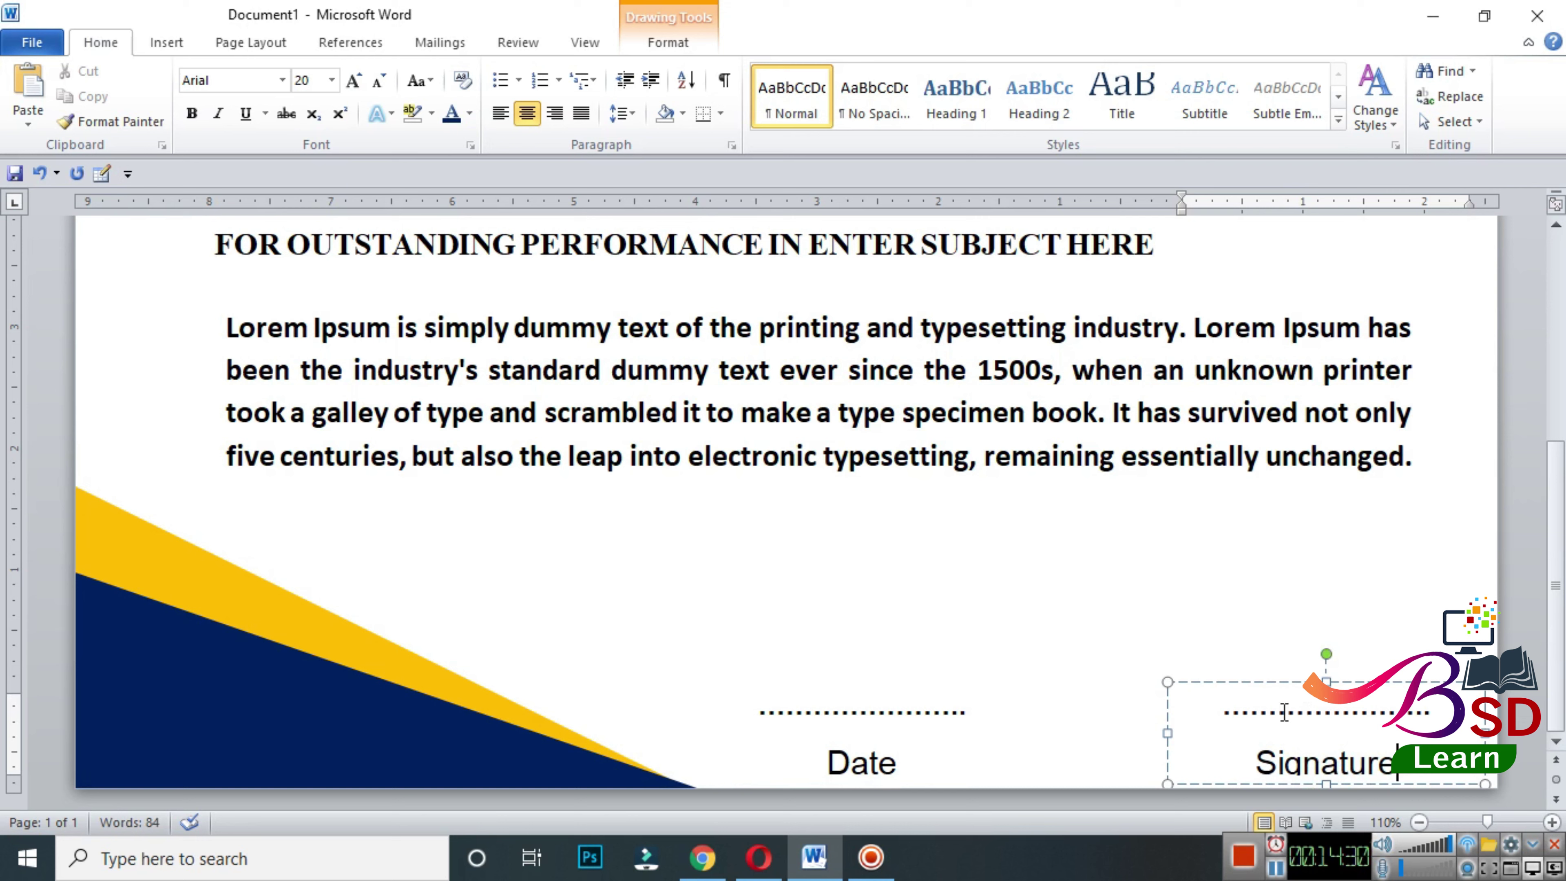
{"action": "left_click_drag", "start_coordinate": [1265, 757], "coordinate": [1403, 782]}
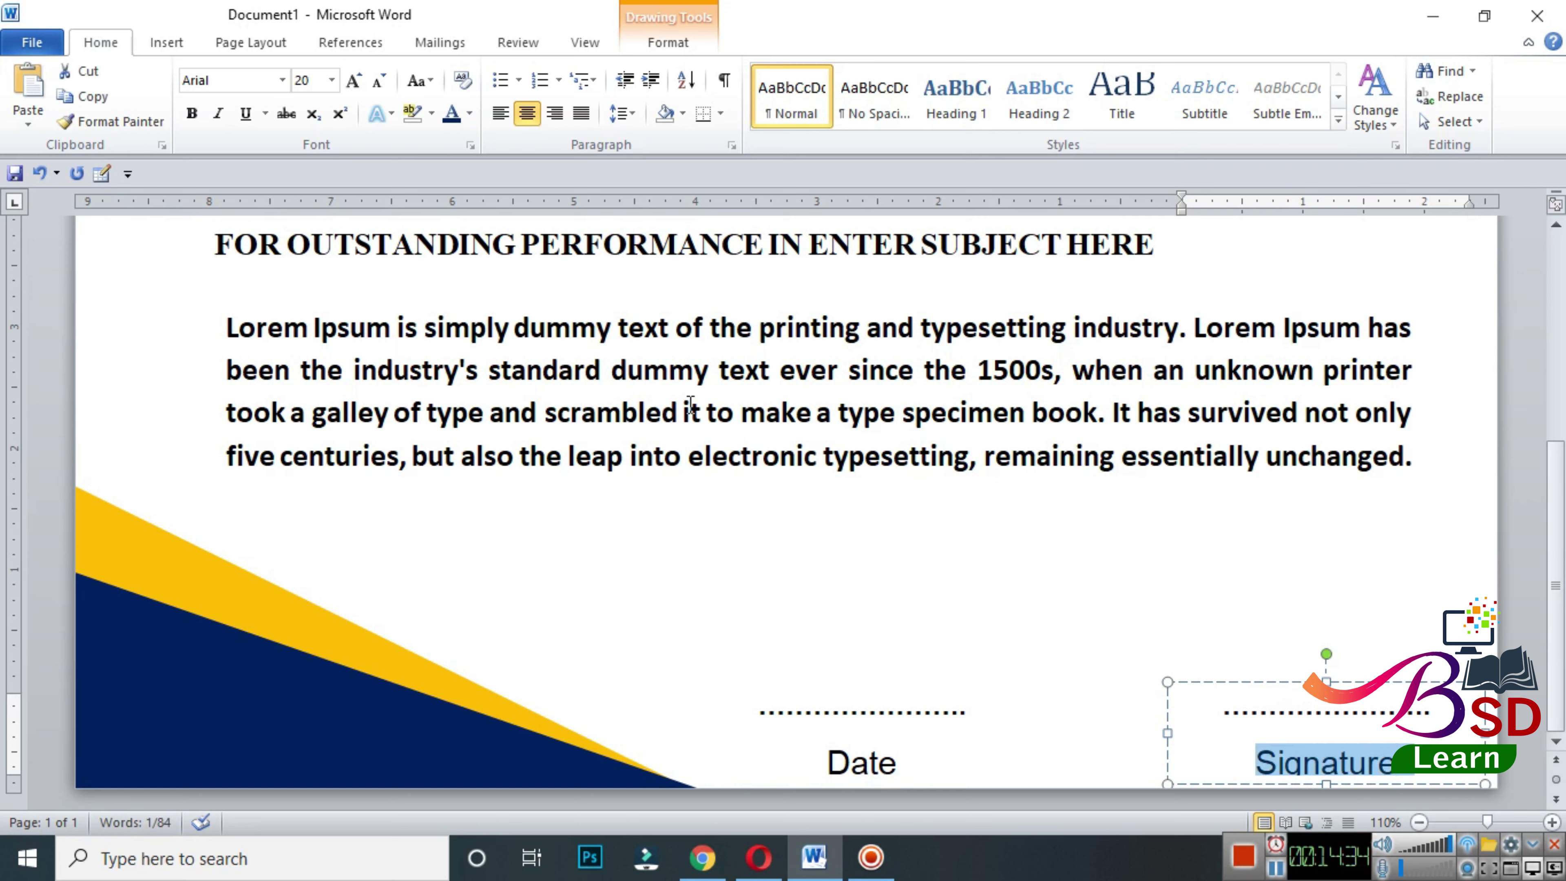
{"action": "left_click", "coordinate": [424, 82]}
{"action": "left_click", "coordinate": [459, 161]}
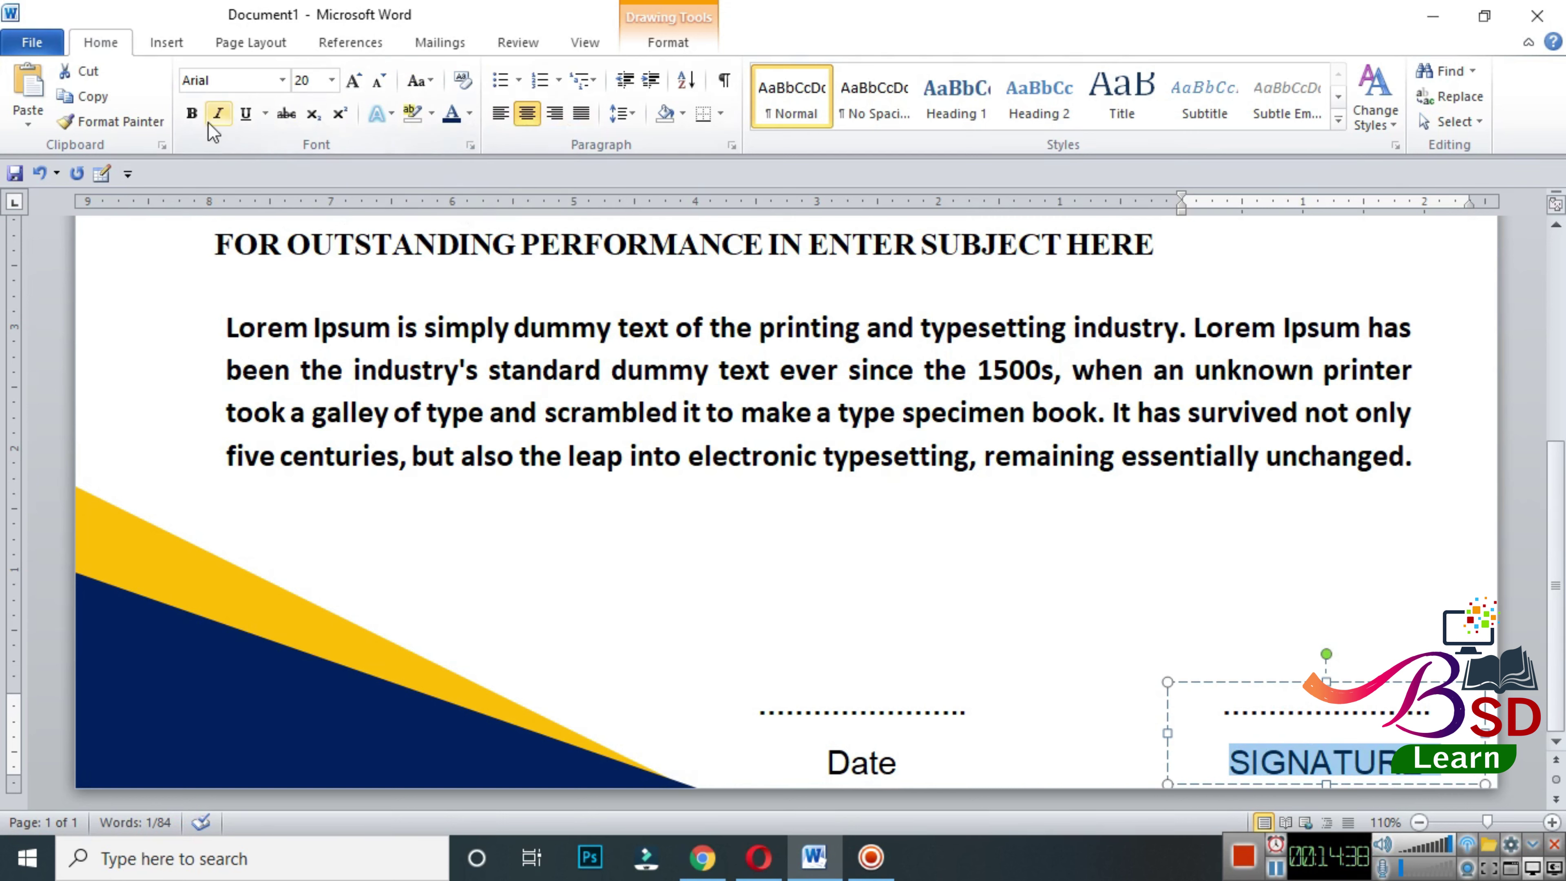
{"action": "left_click", "coordinate": [192, 114]}
{"action": "left_click", "coordinate": [191, 113]}
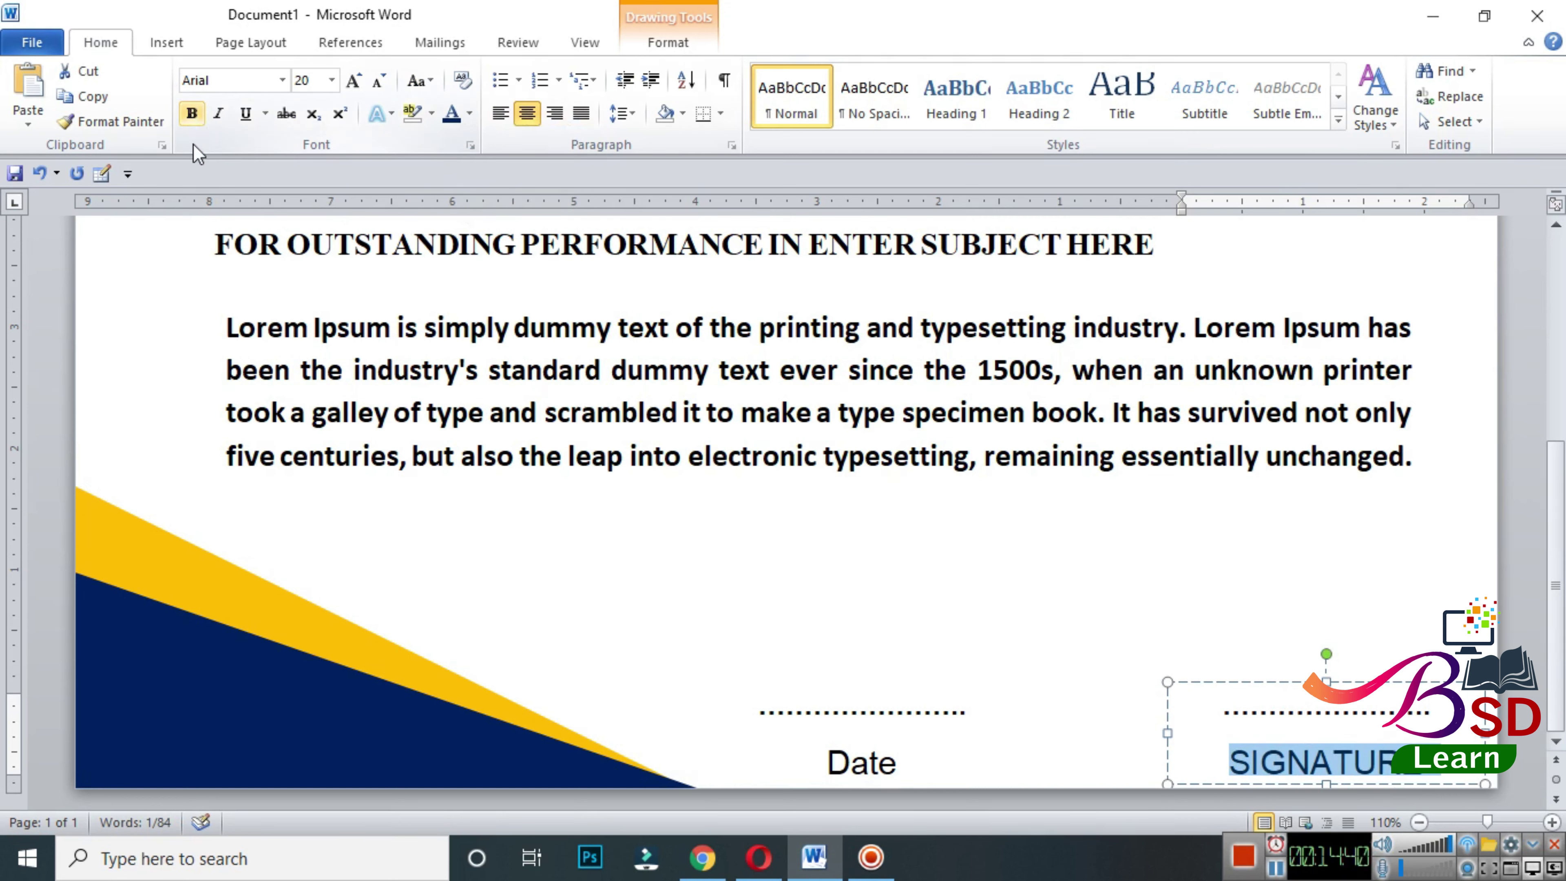
{"action": "left_click", "coordinate": [1232, 682]}
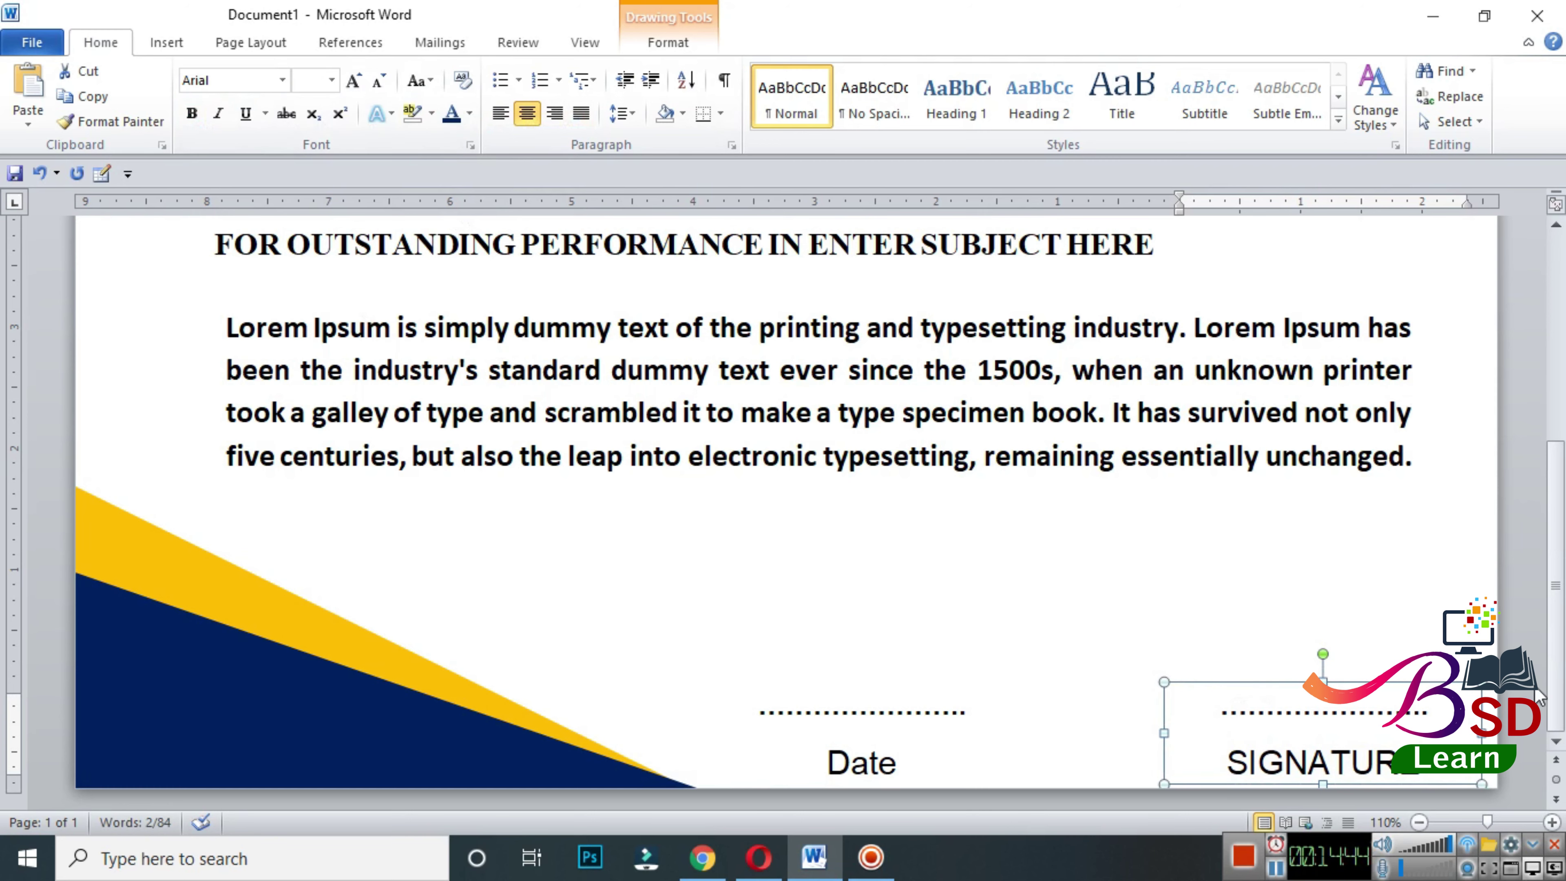
- Turn off bold on the whole Lorem Ipsum paragraph
{"action": "left_click", "coordinate": [1533, 625]}
{"action": "scroll", "coordinate": [1533, 625], "scroll_direction": "up", "scroll_amount": 5}
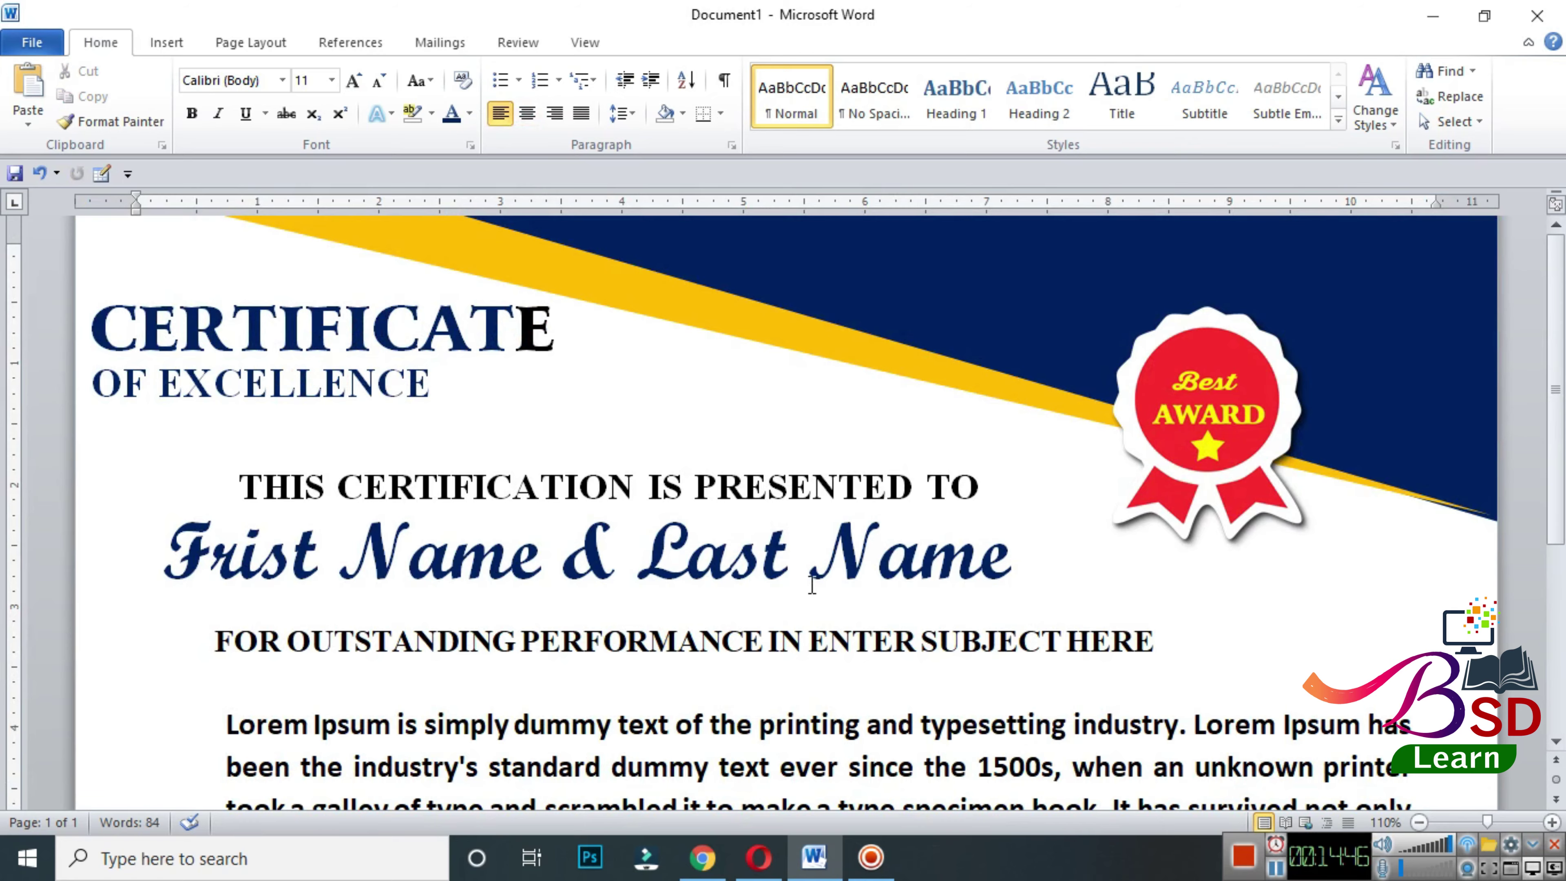
{"action": "scroll", "coordinate": [811, 594], "scroll_direction": "down", "scroll_amount": 3}
{"action": "scroll", "coordinate": [811, 574], "scroll_direction": "down", "scroll_amount": 2}
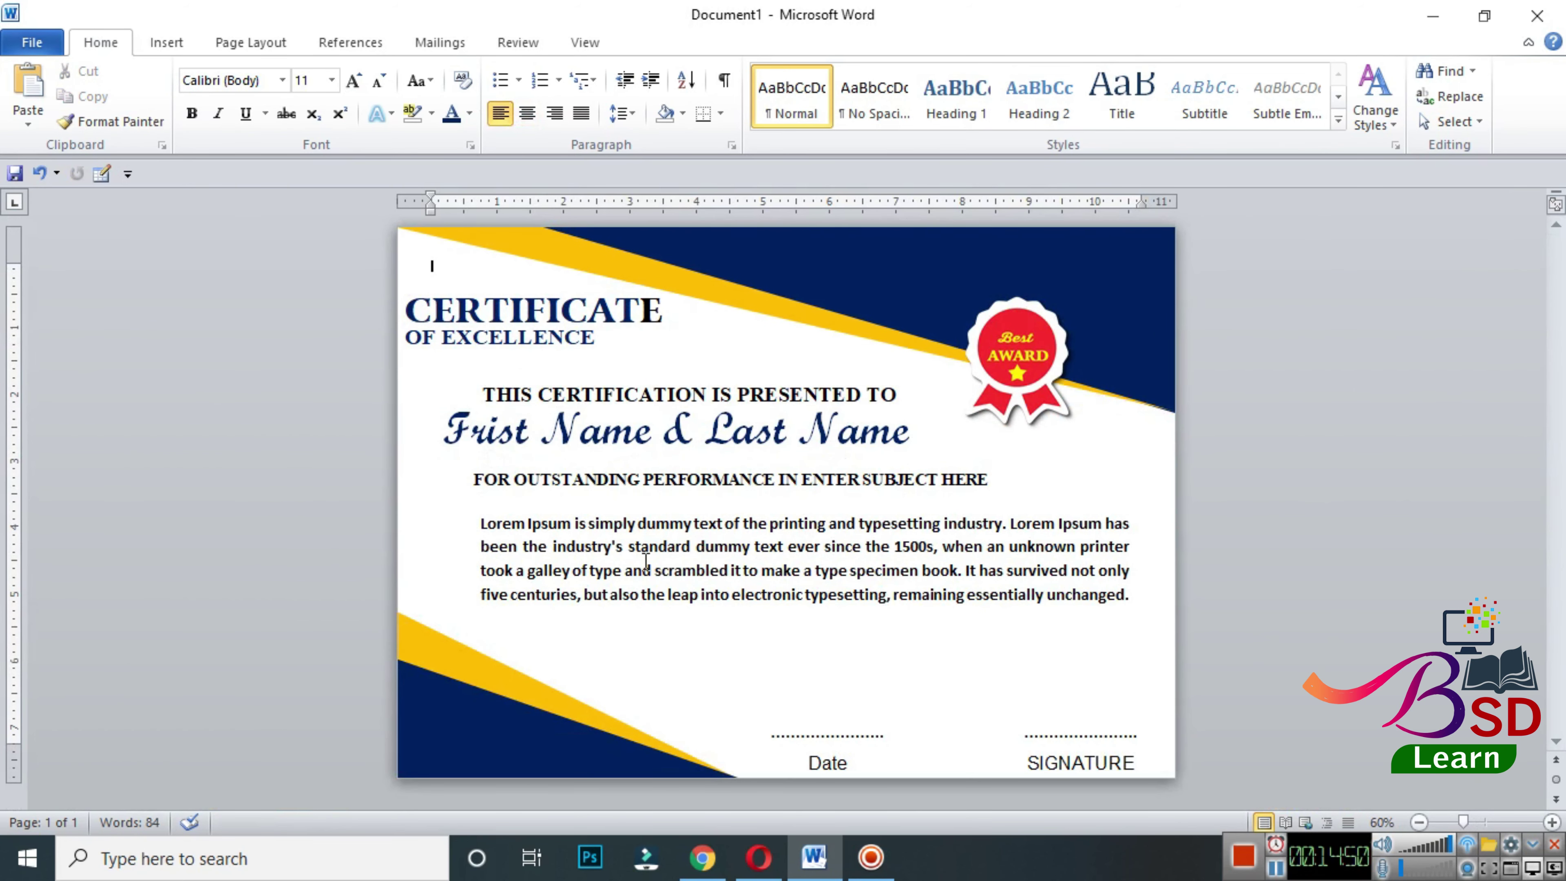
{"action": "left_click_drag", "start_coordinate": [480, 523], "coordinate": [1132, 598]}
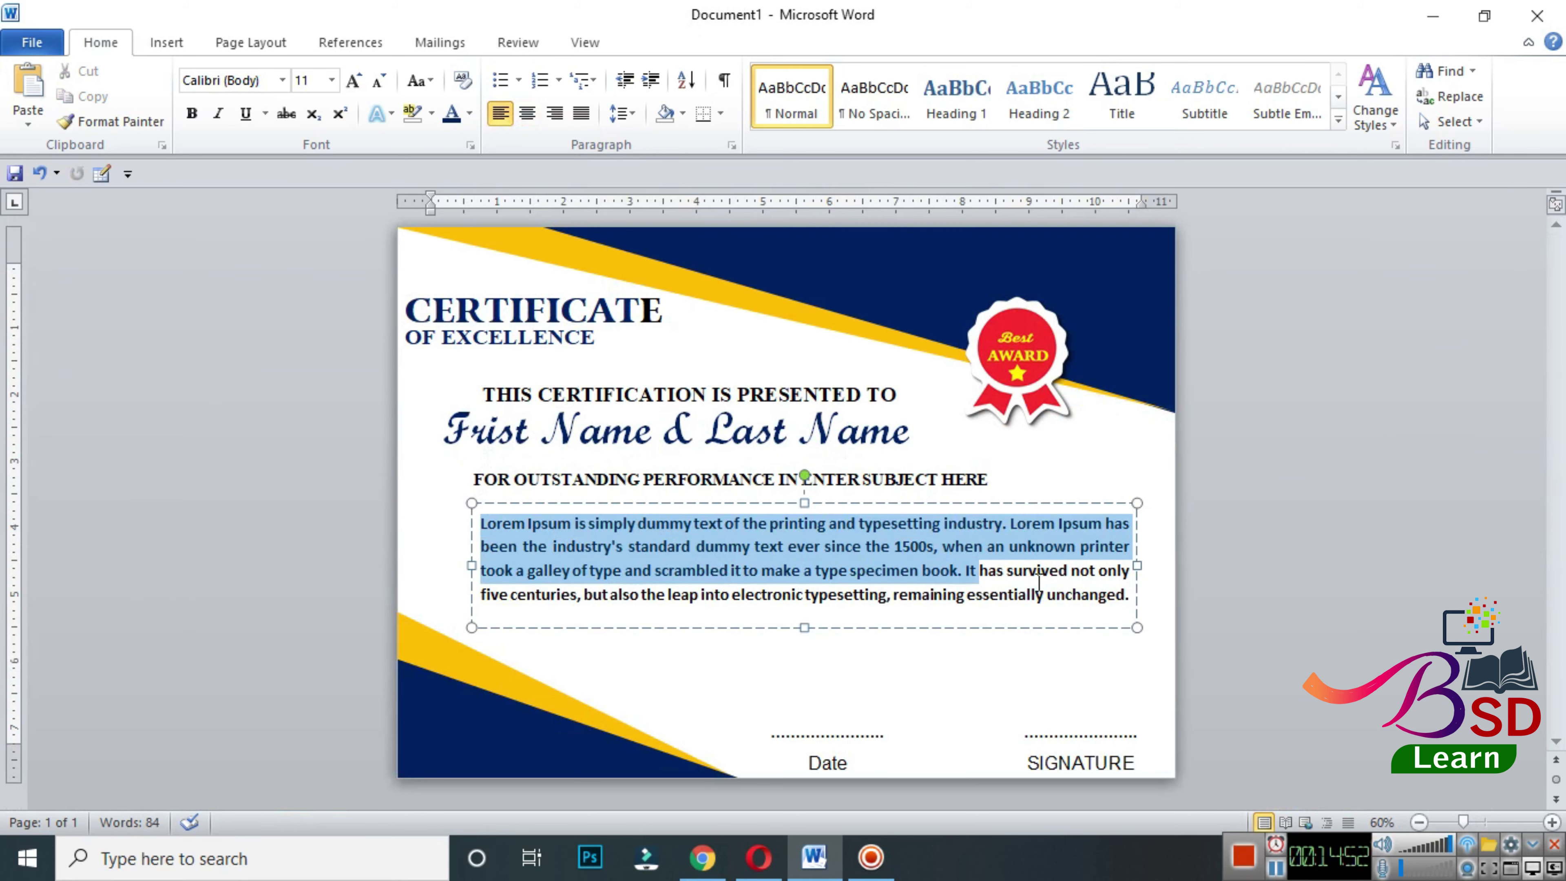
{"action": "left_click", "coordinate": [191, 117]}
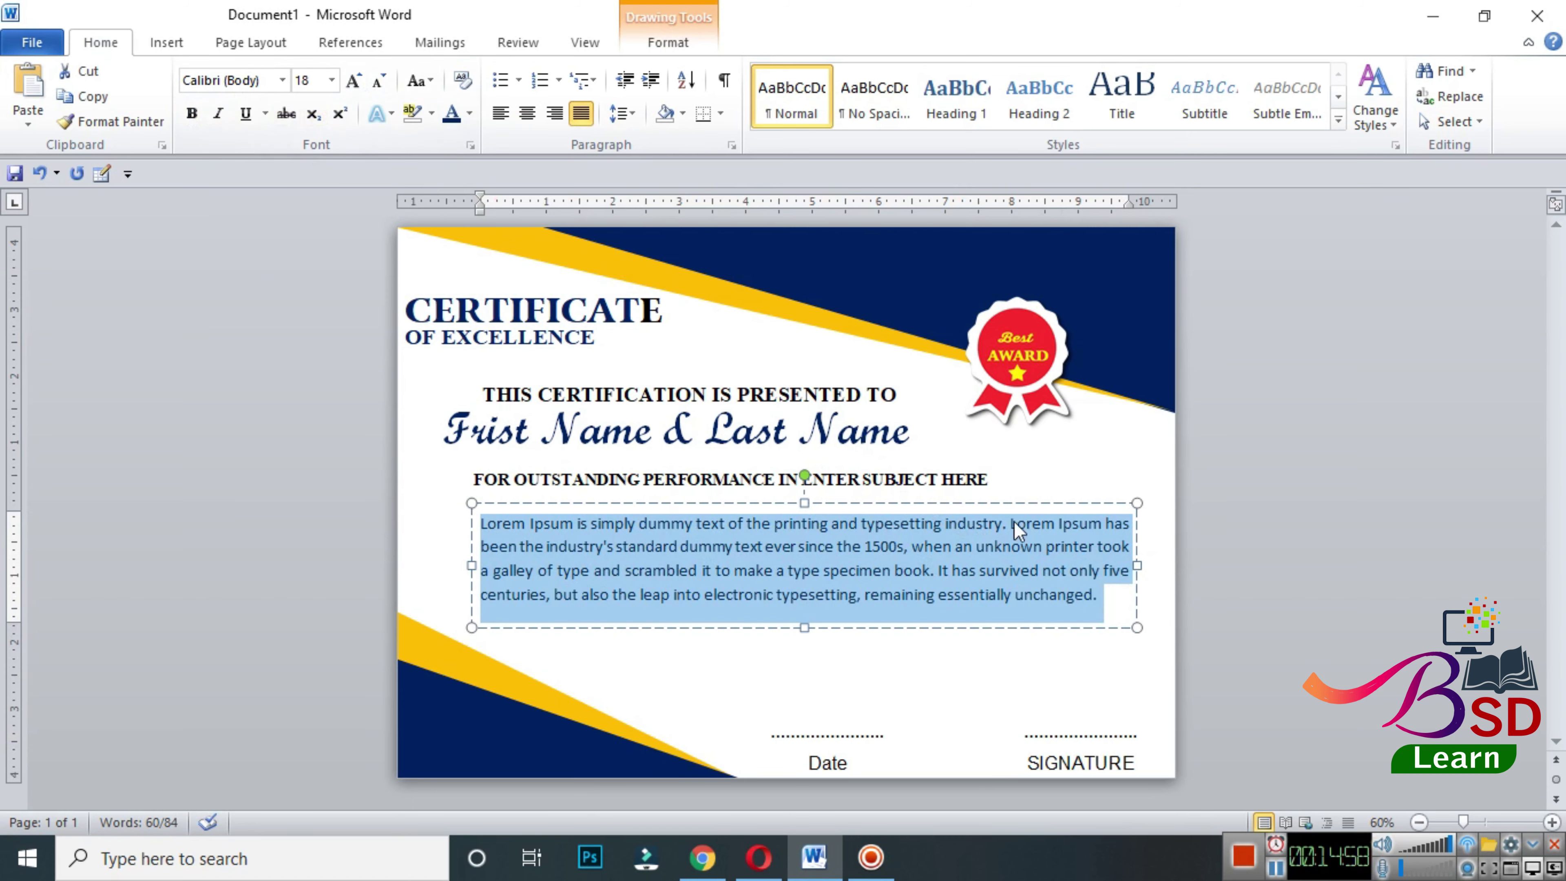
{"action": "left_click", "coordinate": [1267, 510]}
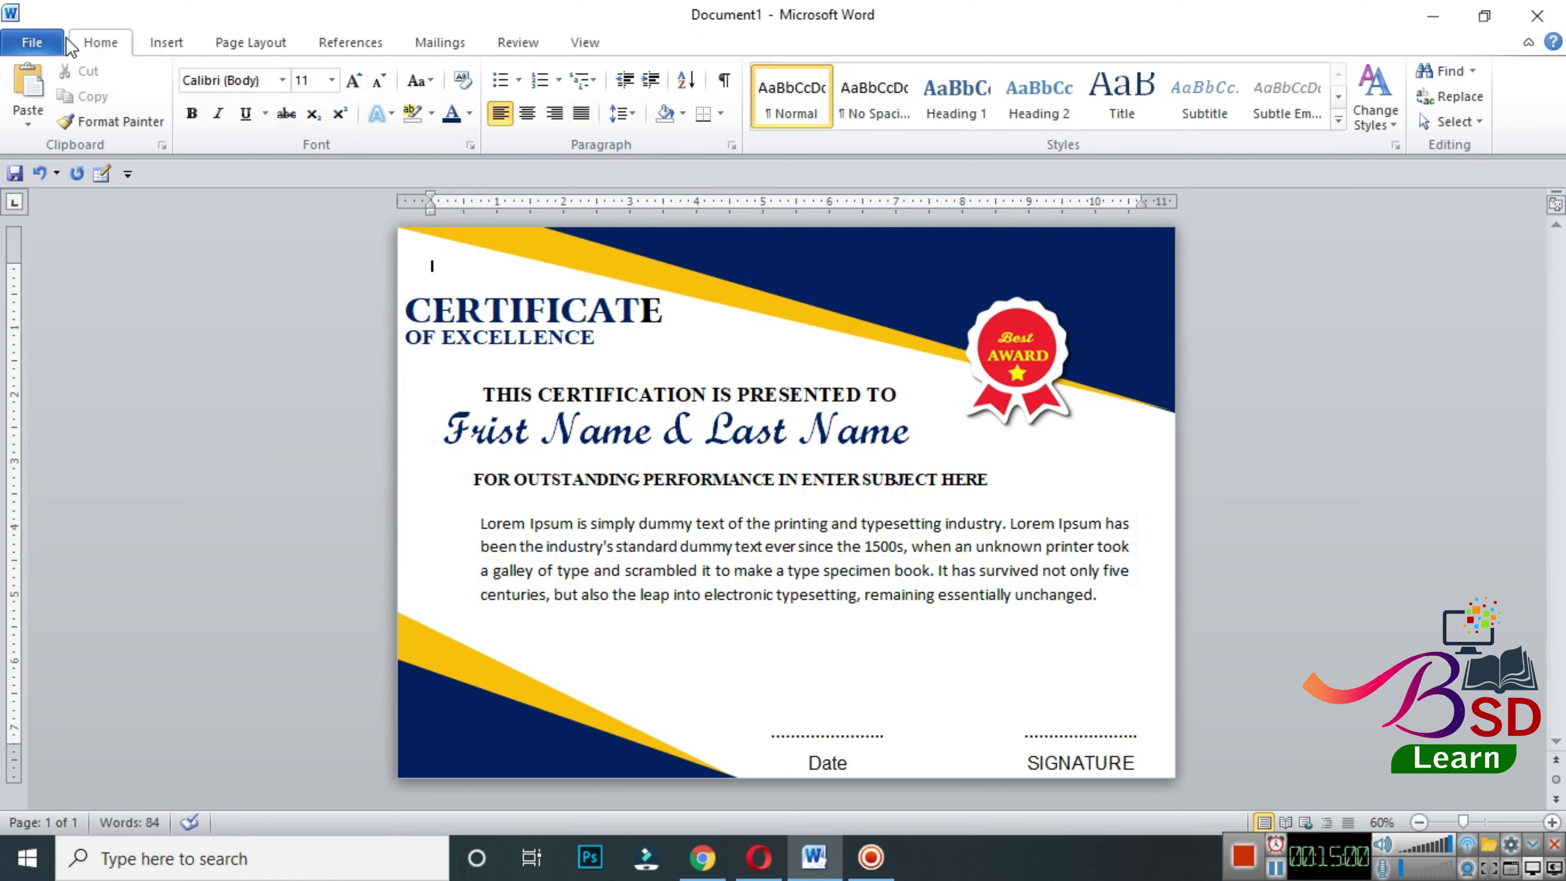
{"action": "left_click", "coordinate": [61, 42]}
- Save the certificate to the Desktop as a PDF file named 'CERtification'
{"action": "left_click", "coordinate": [75, 101]}
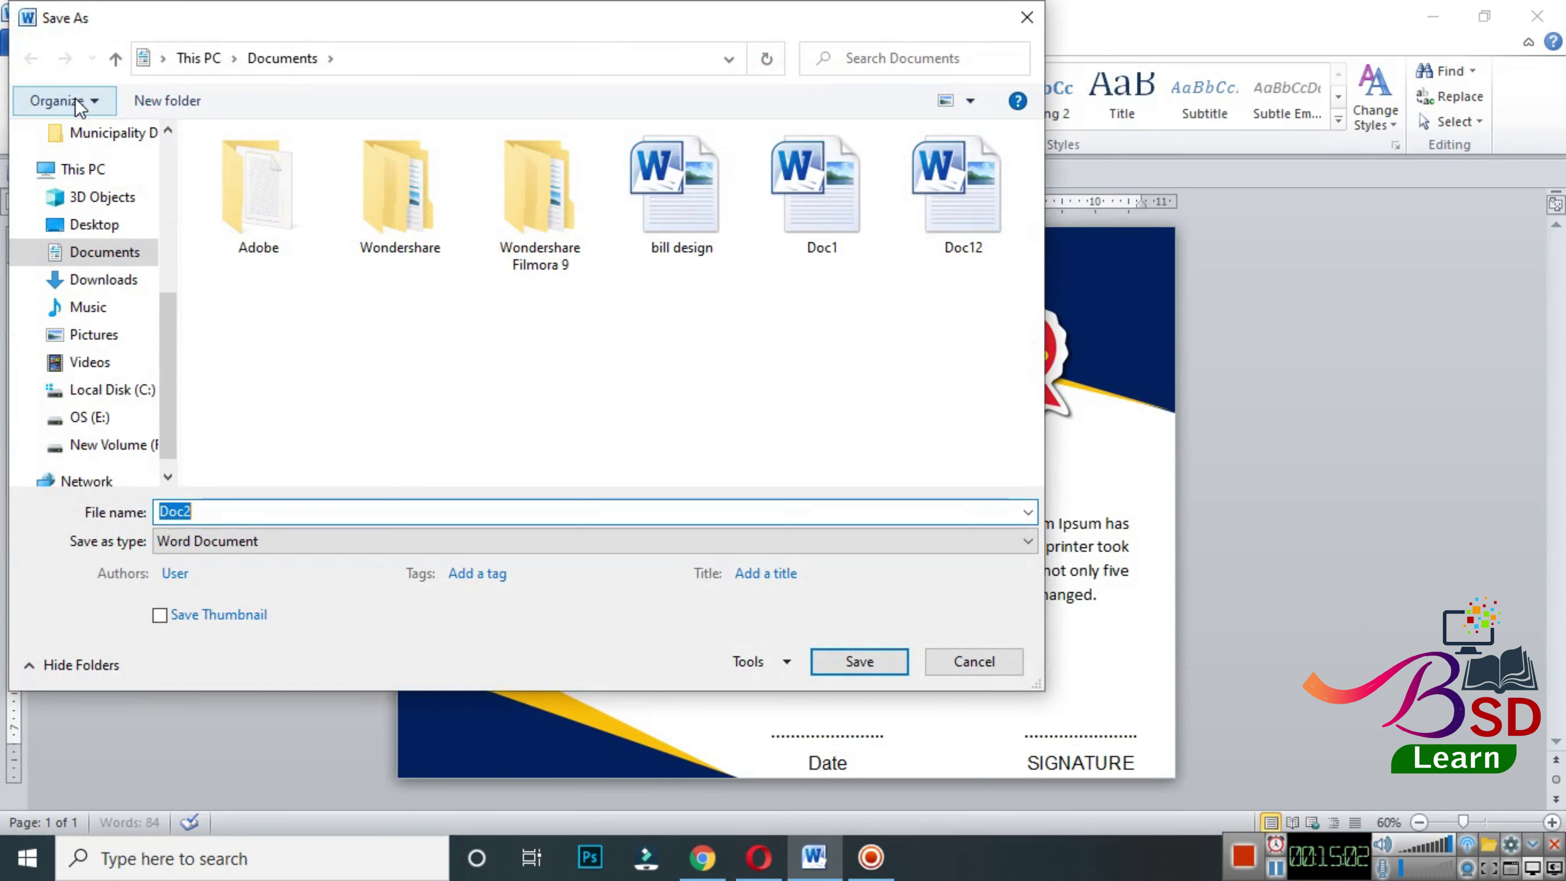
{"action": "type", "text": "C"}
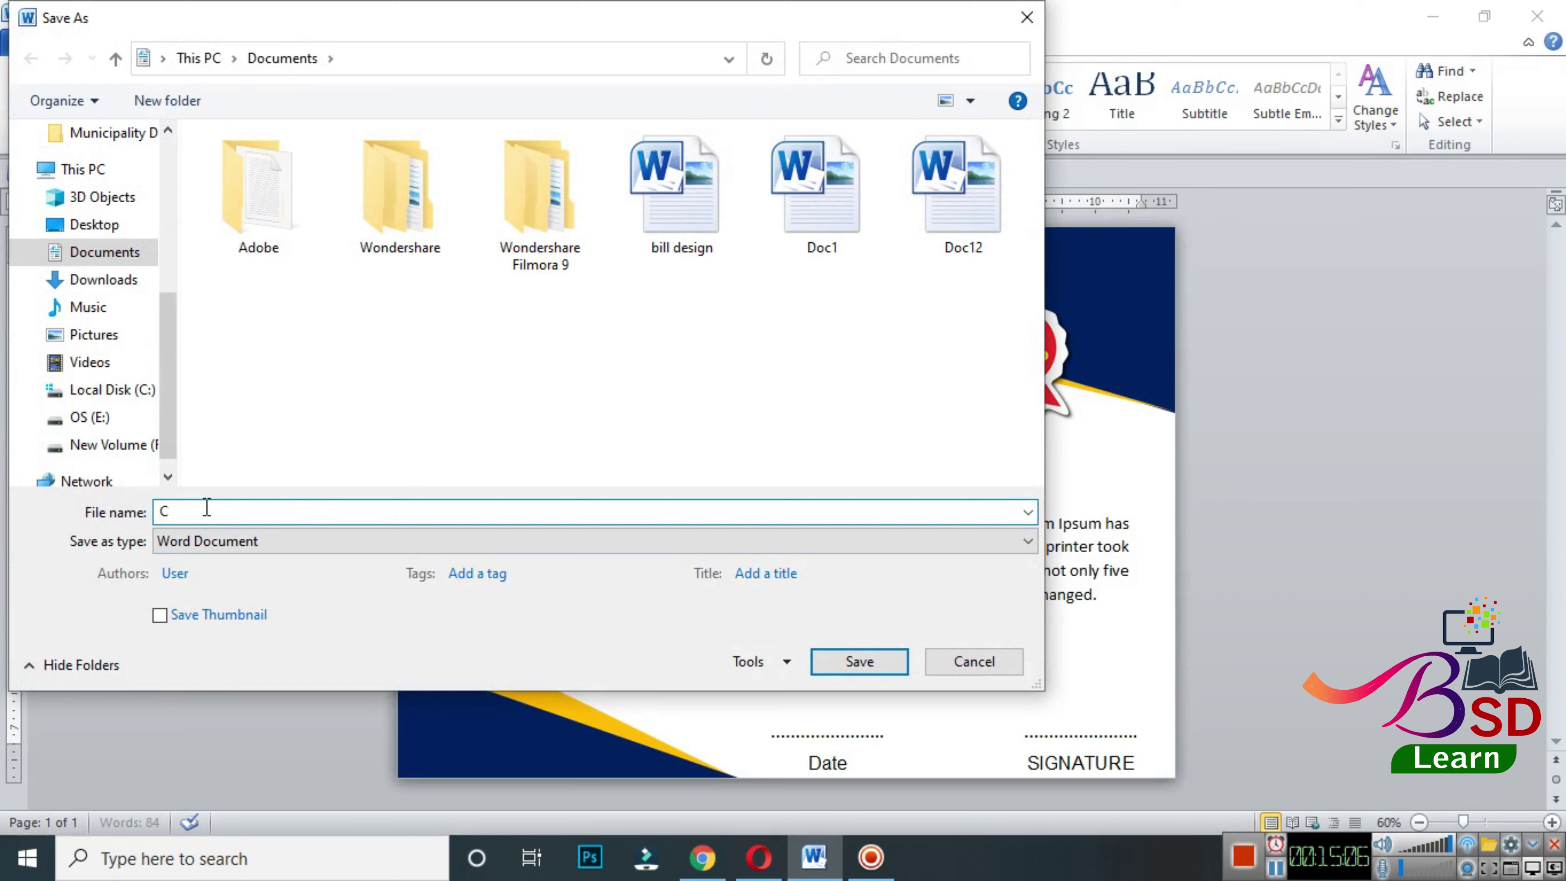
{"action": "type", "text": "ERtification"}
{"action": "left_click", "coordinate": [93, 224]}
{"action": "left_click", "coordinate": [200, 544]}
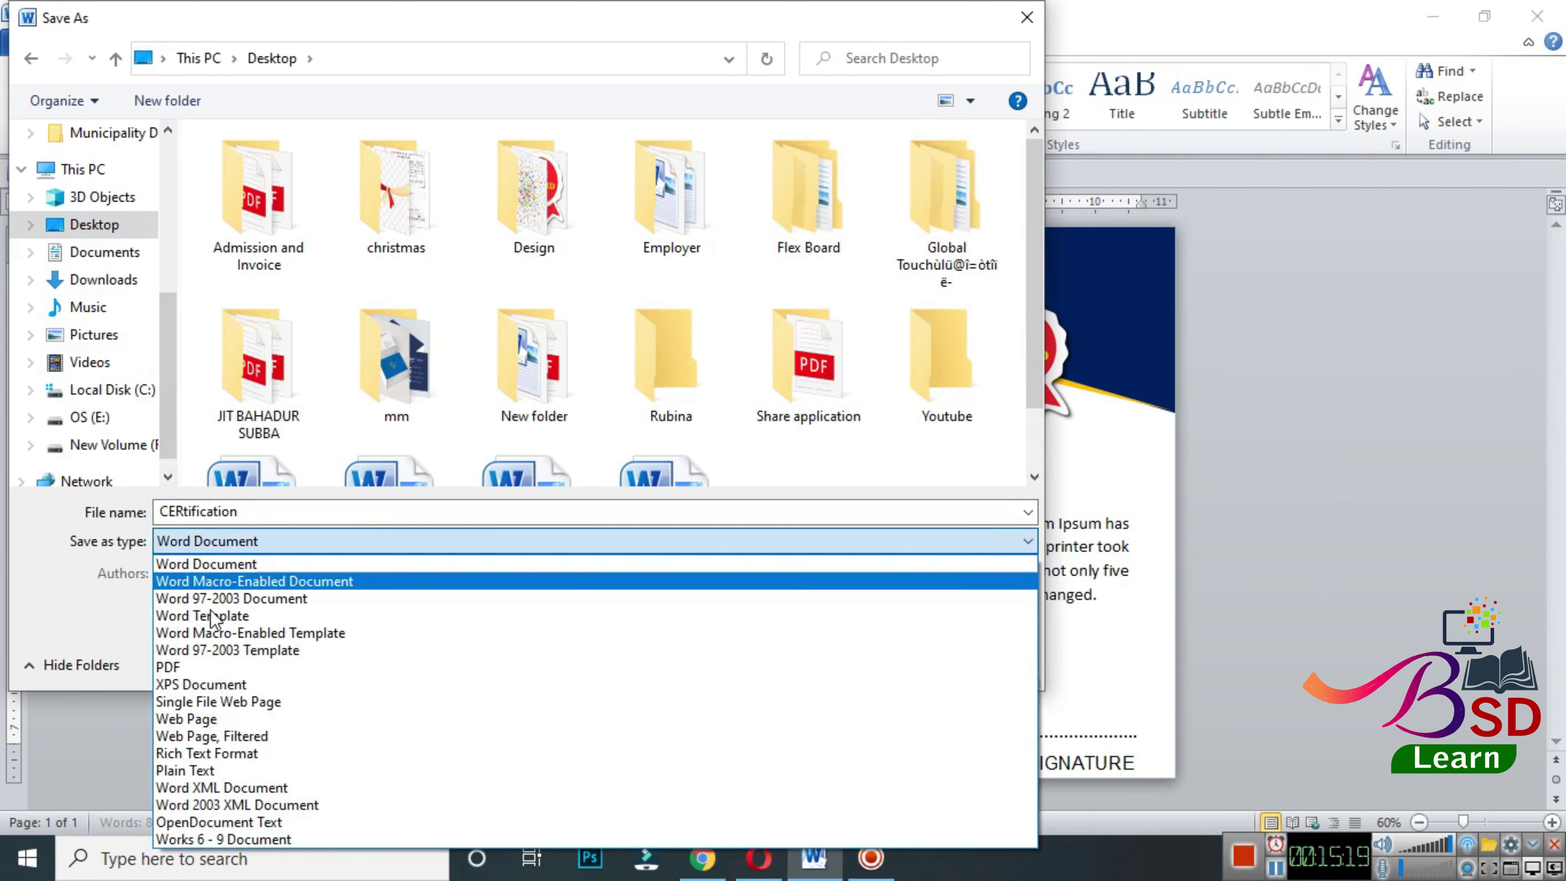
{"action": "left_click", "coordinate": [197, 665]}
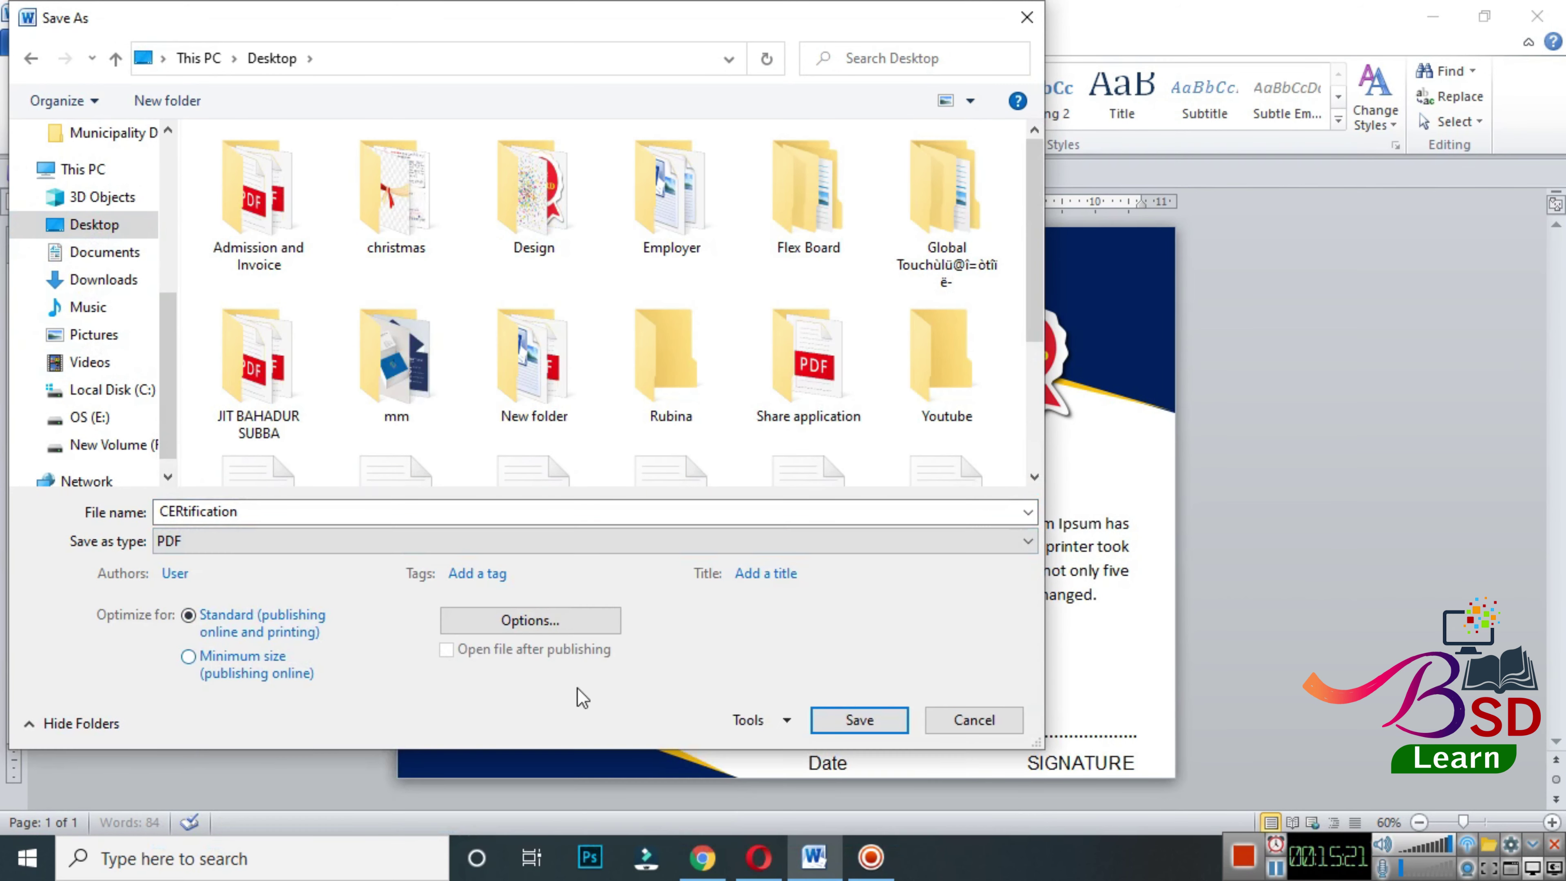
{"action": "left_click", "coordinate": [847, 727]}
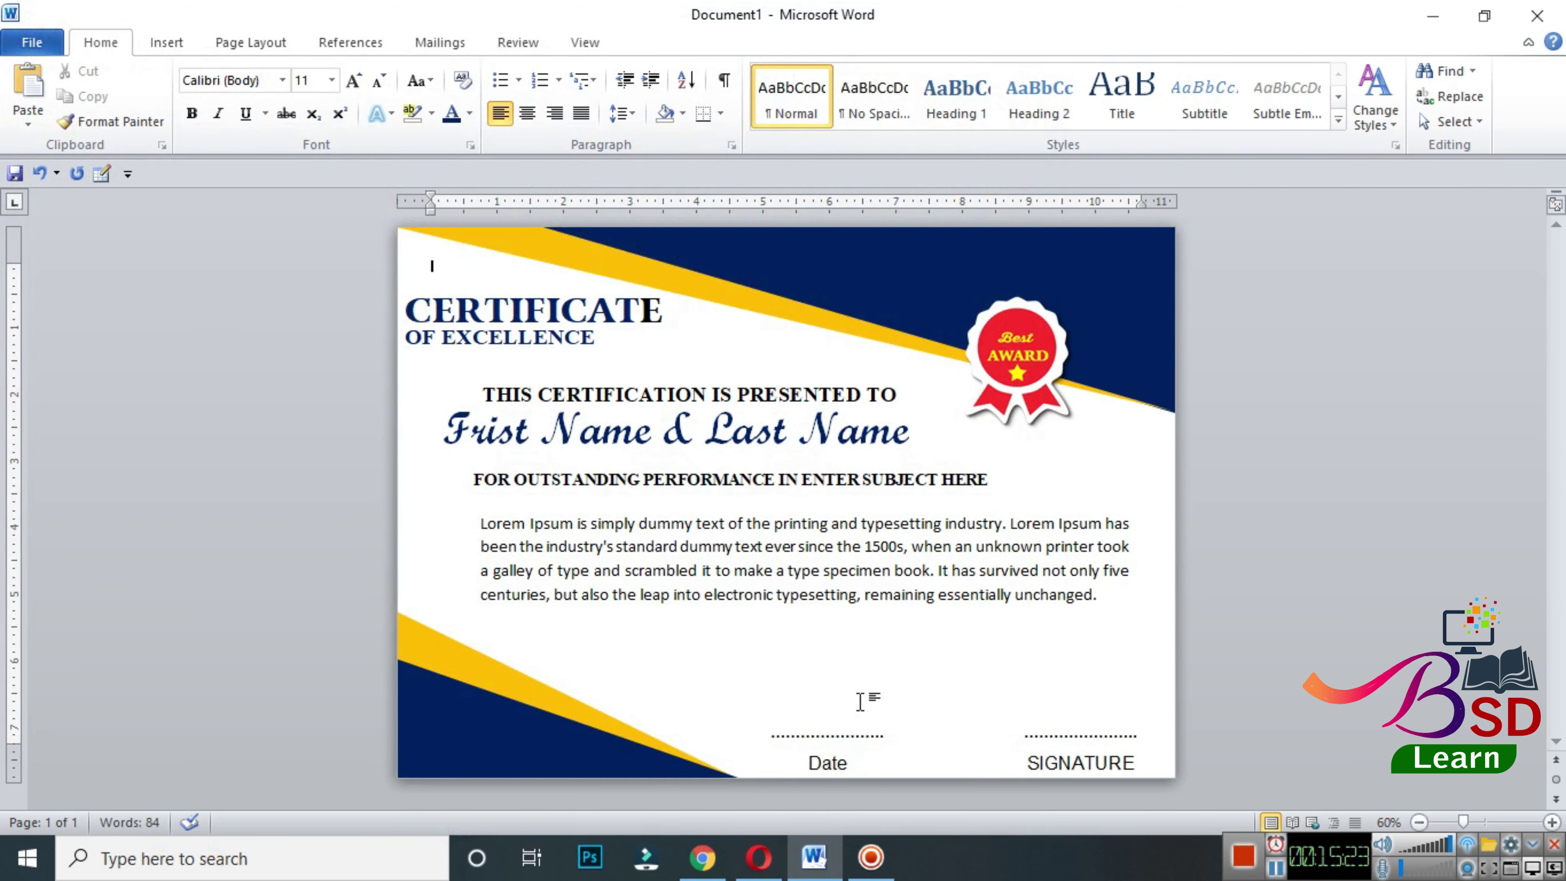
- Open CERtification.pdf from the desktop in Edge and scroll through the one-page certificate
{"action": "left_click", "coordinate": [1432, 16]}
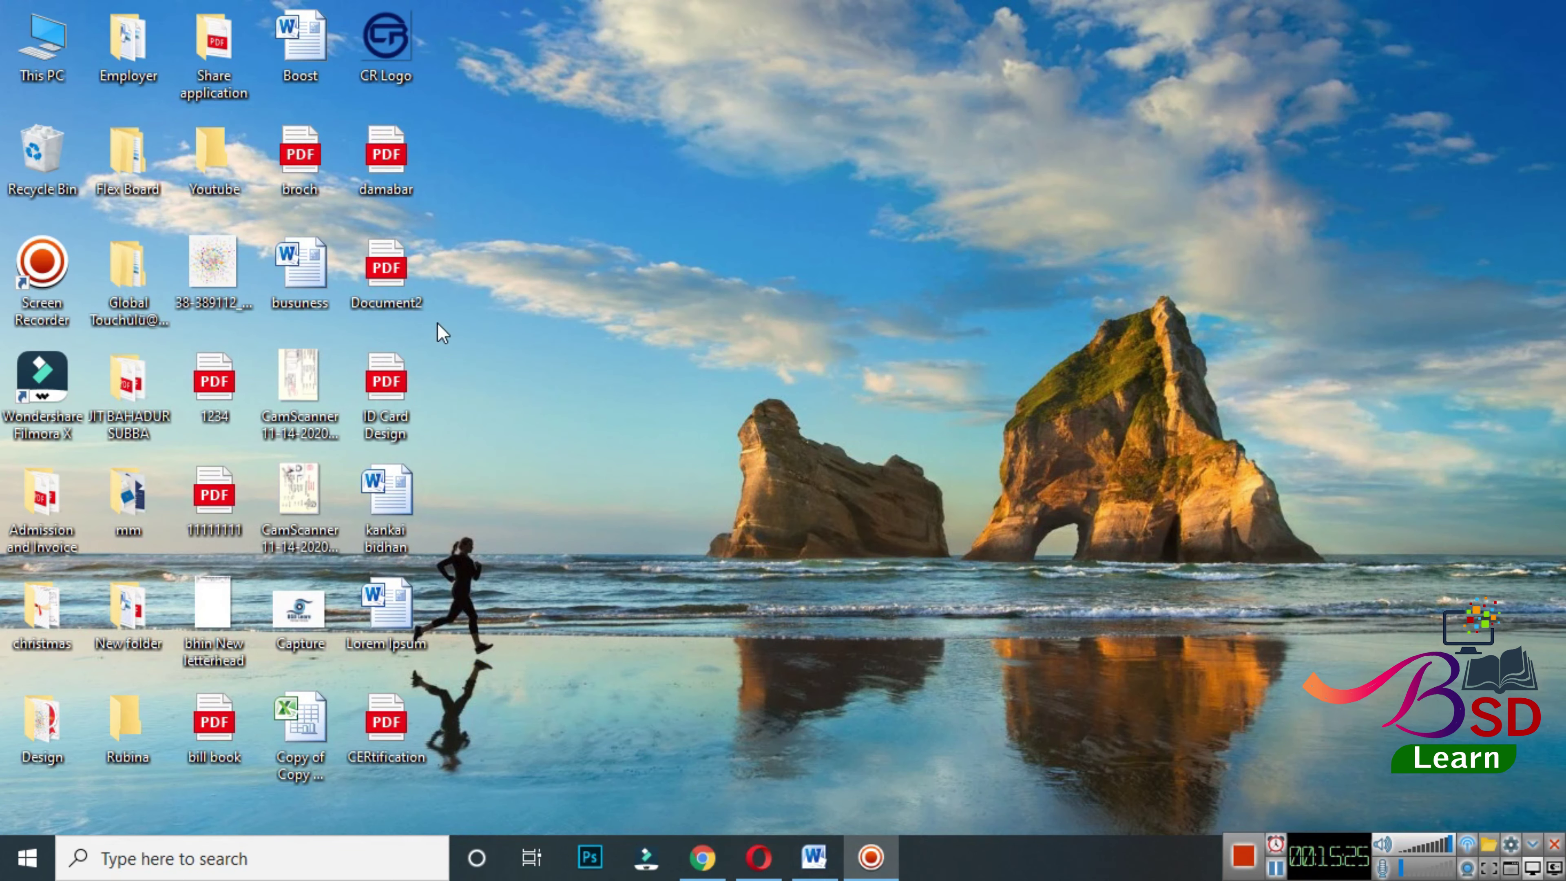
{"action": "double_click", "coordinate": [385, 722]}
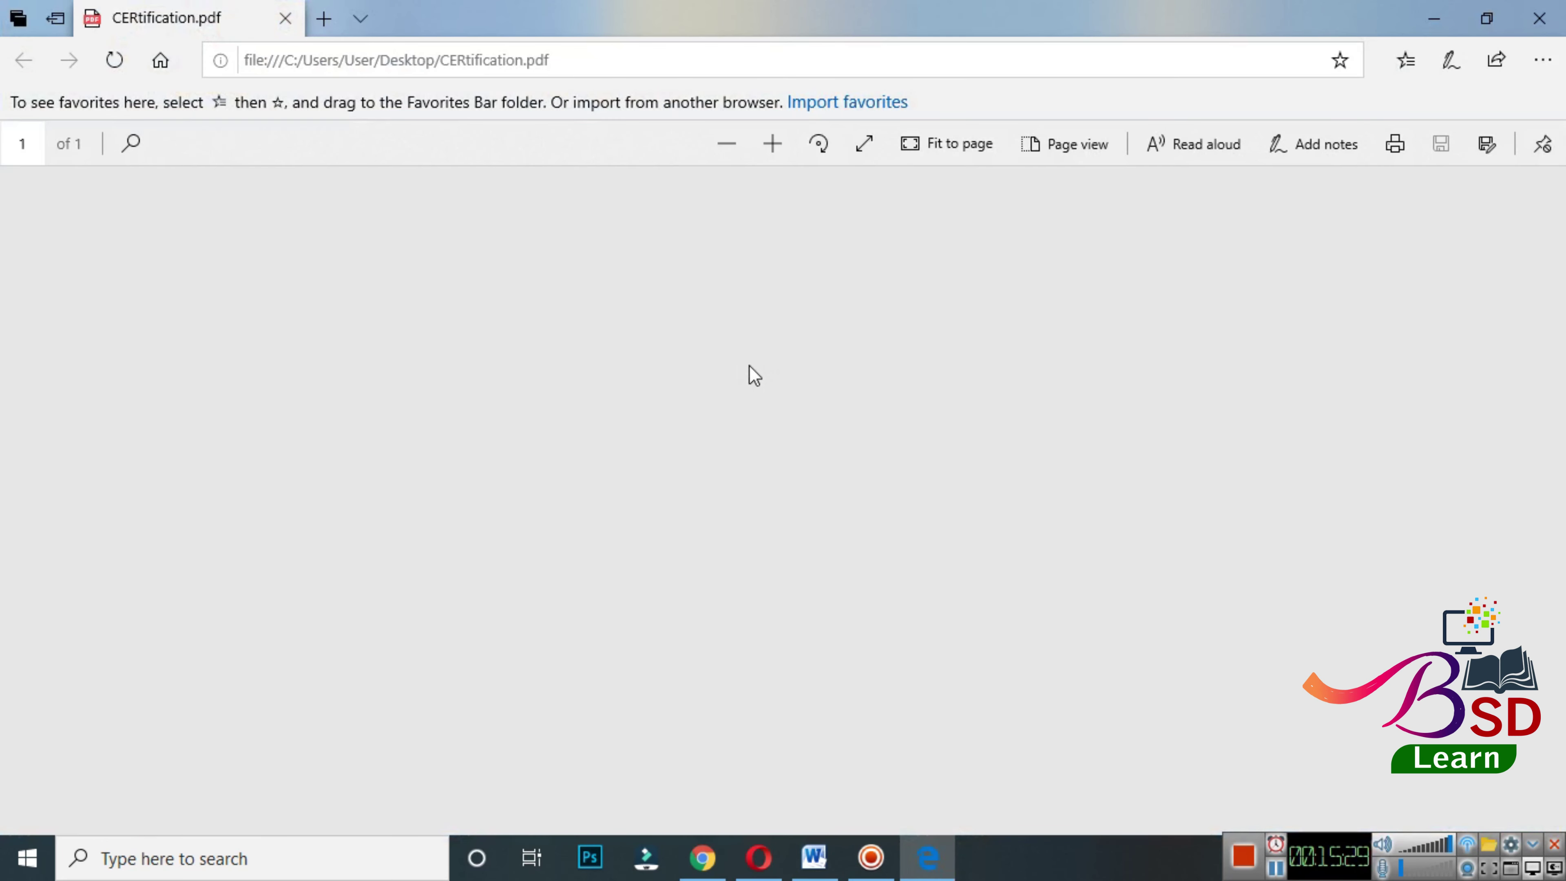
{"action": "scroll", "coordinate": [836, 407], "scroll_direction": "down", "scroll_amount": 3}
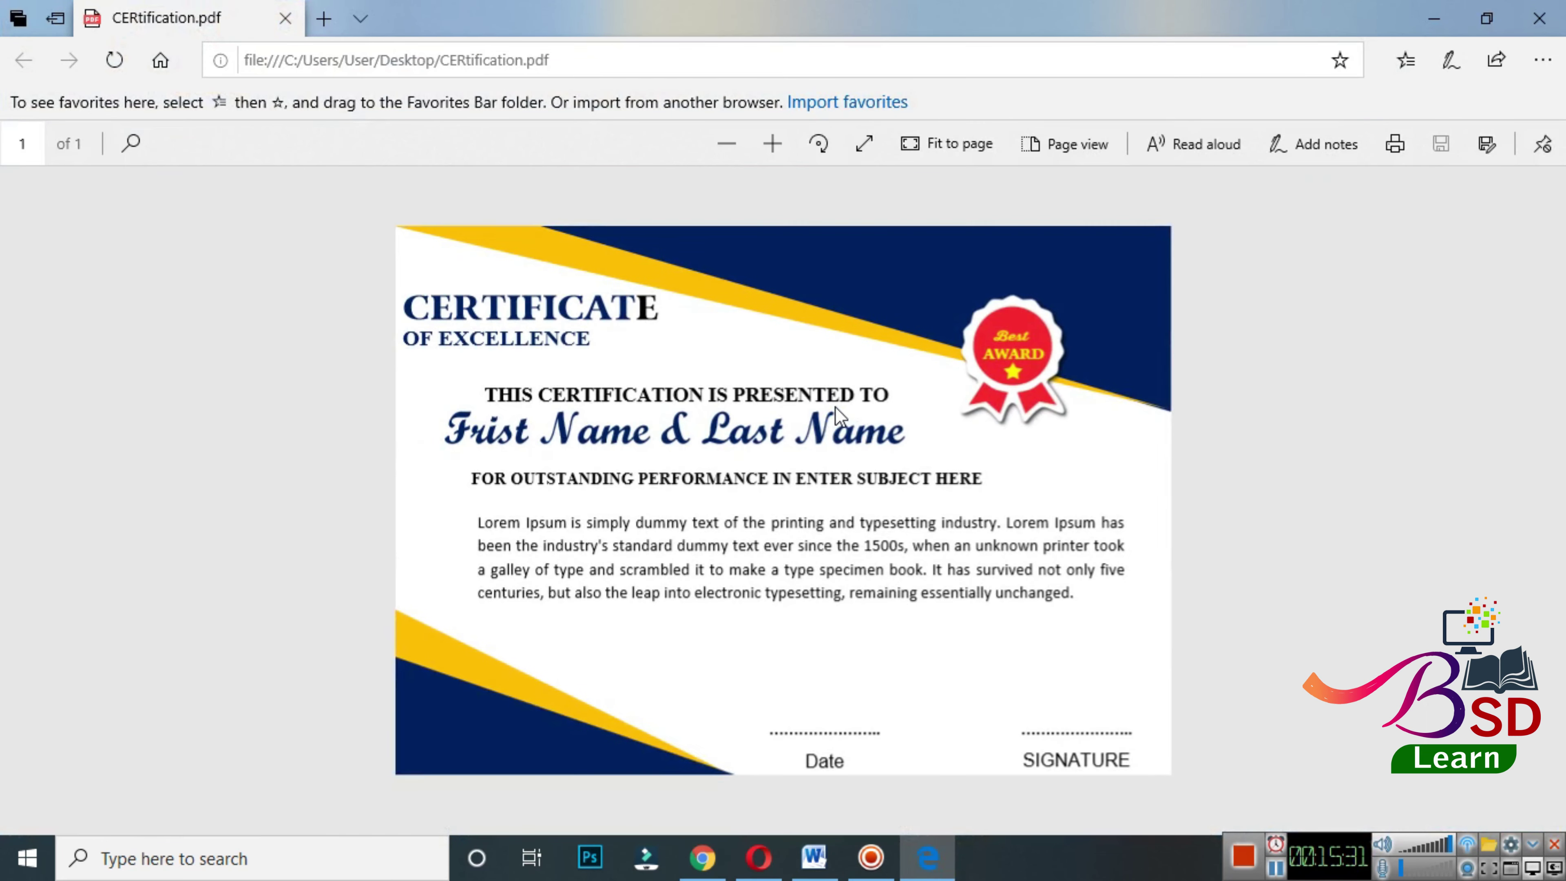